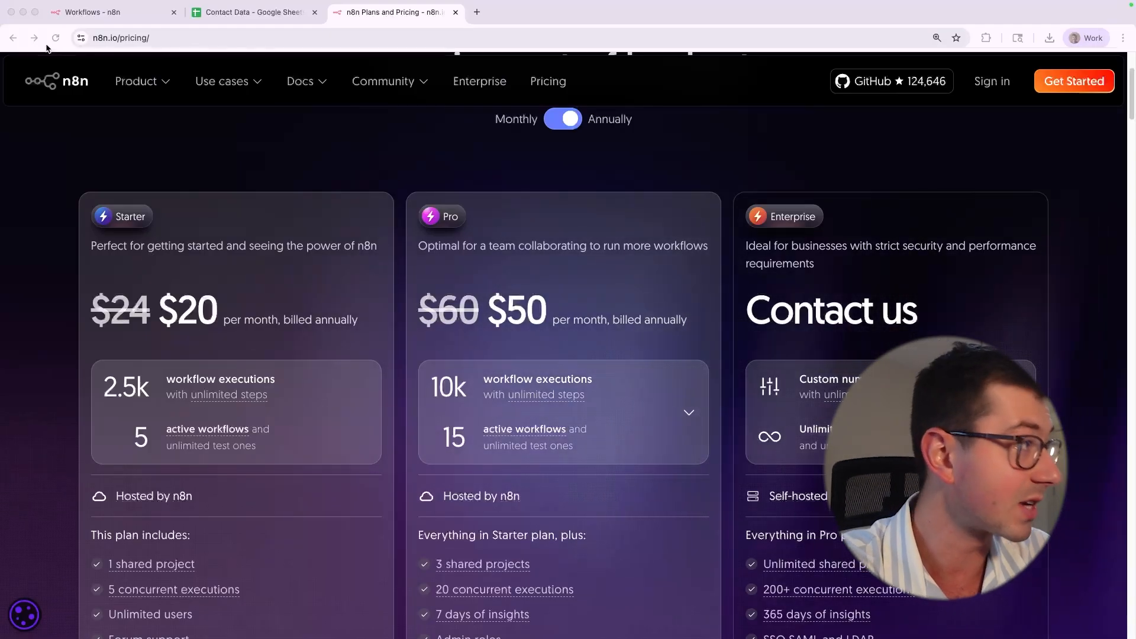
- Switch to the n8n workspace and review the workflows, credentials and executions in its overview
{"action": "left_click", "coordinate": [80, 13]}
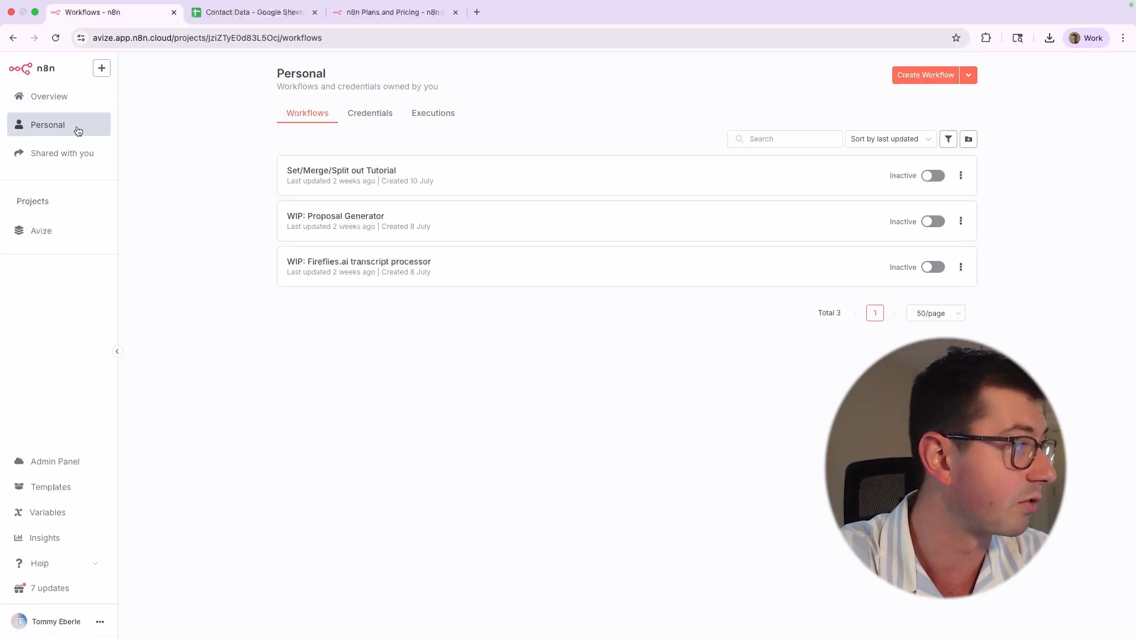
{"action": "left_click", "coordinate": [33, 96]}
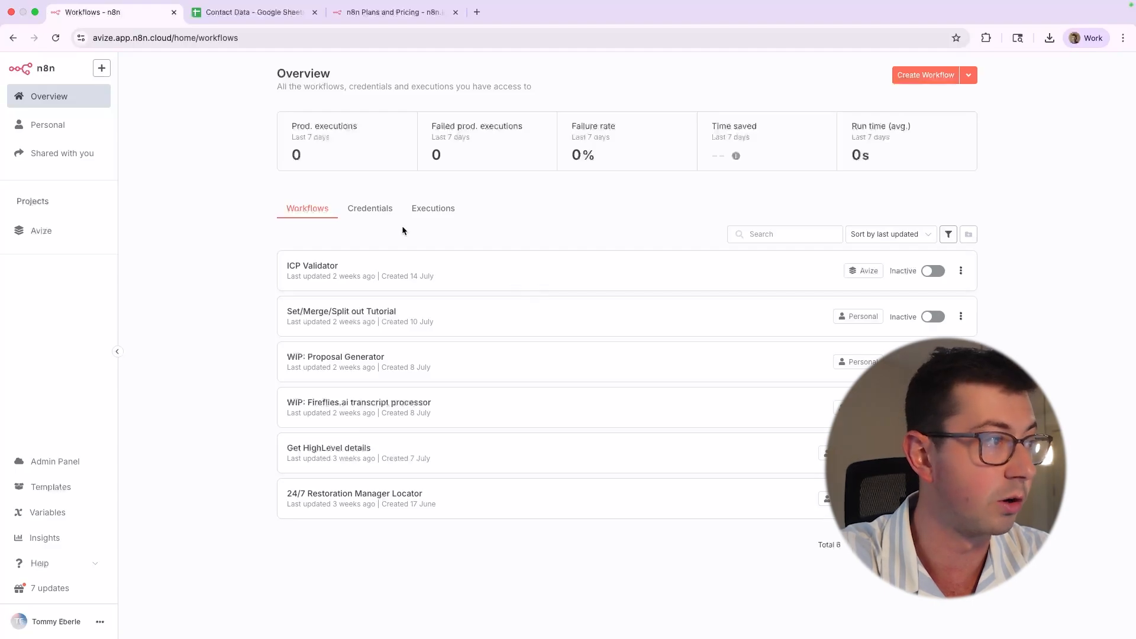
{"action": "left_click", "coordinate": [358, 208]}
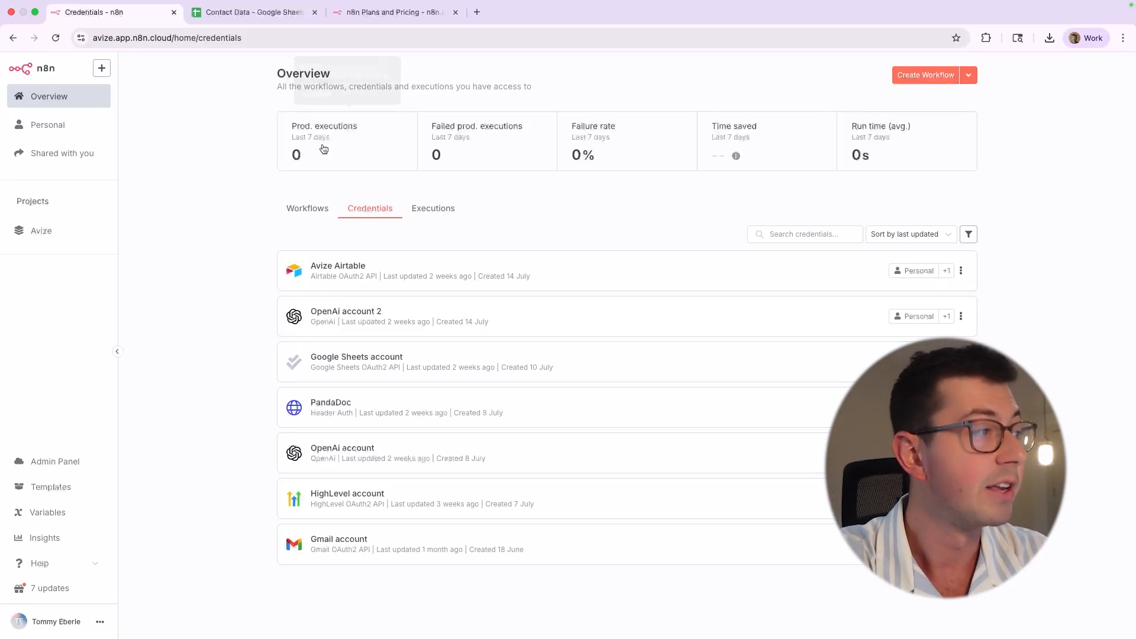
{"action": "left_click", "coordinate": [414, 207]}
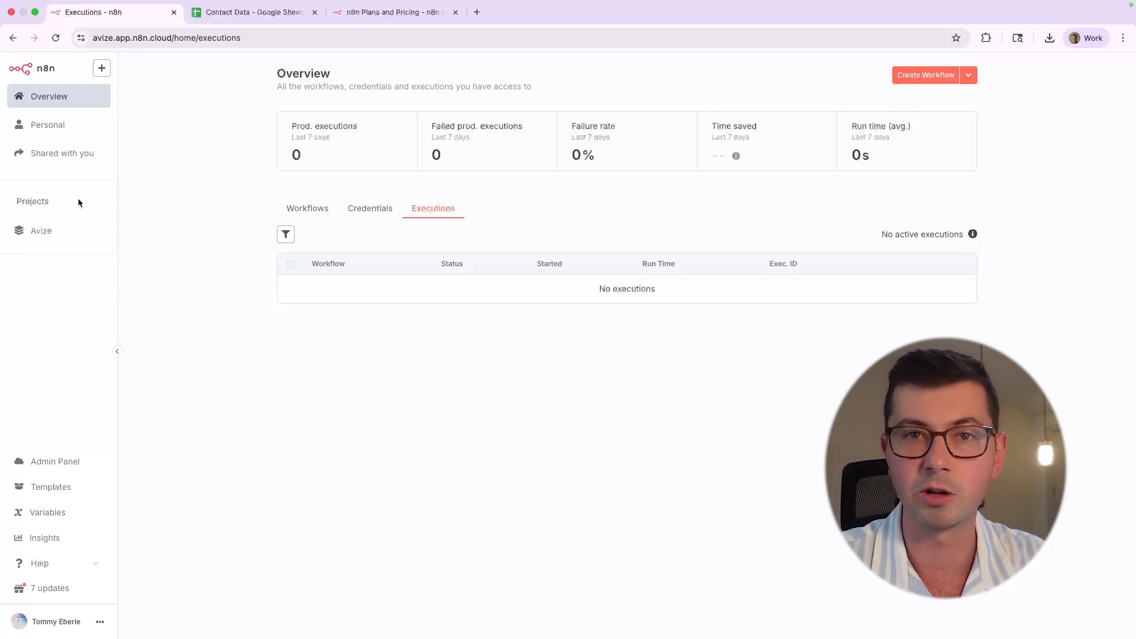
- Review the Personal workflows and the actions available for the Set/Merge/Split out Tutorial workflow
{"action": "left_click", "coordinate": [39, 125]}
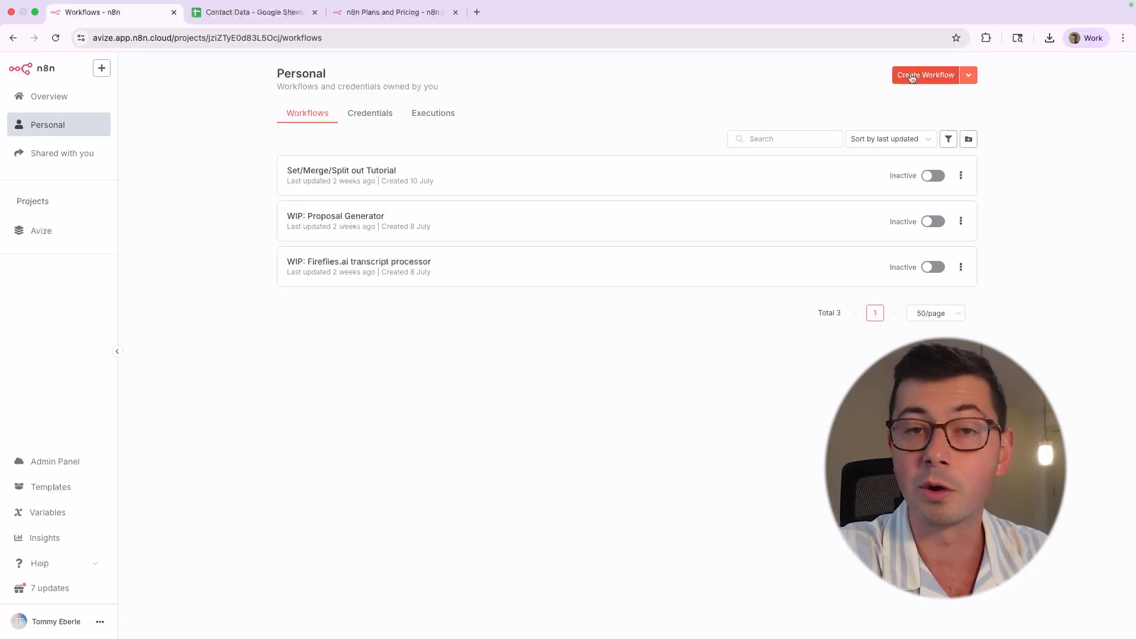
{"action": "left_click", "coordinate": [961, 175]}
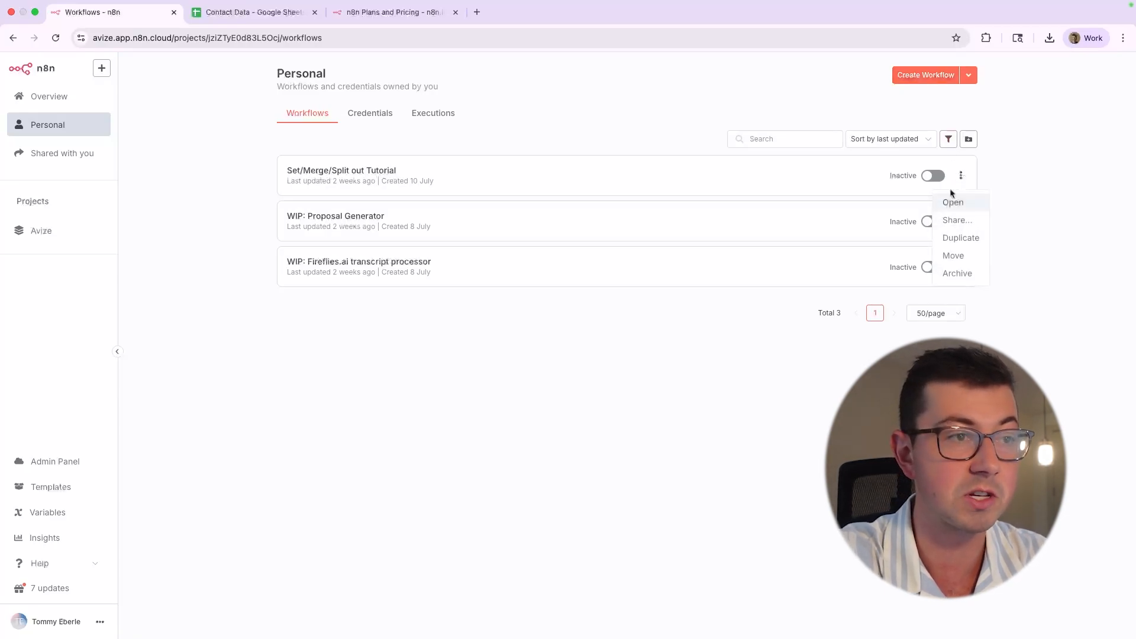
{"action": "left_click", "coordinate": [1043, 186]}
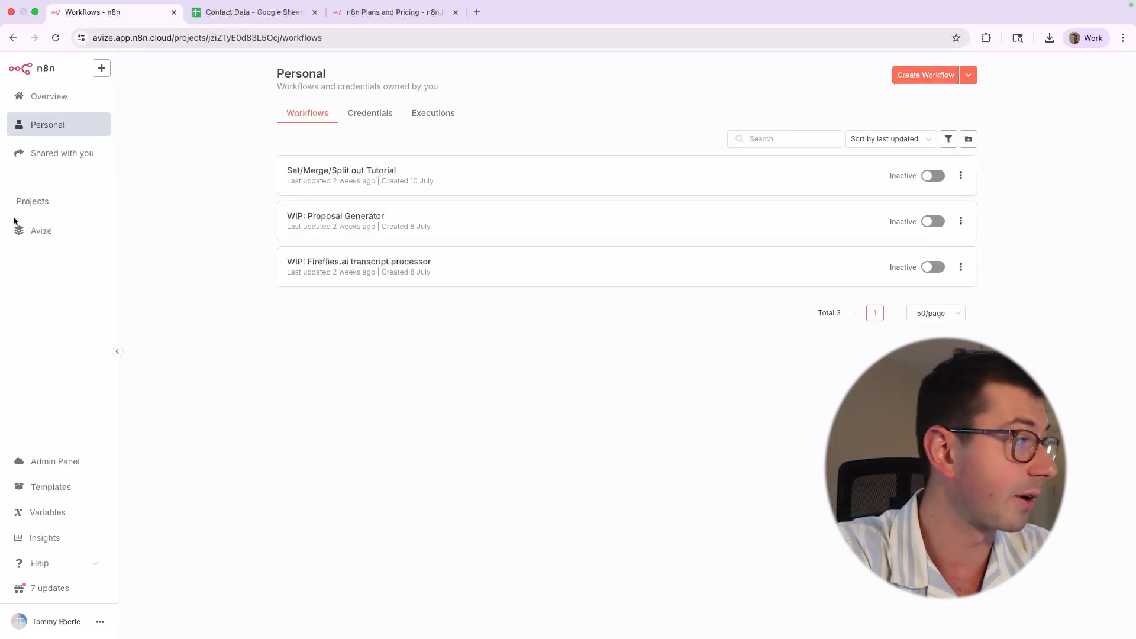
- Inspect the Avize project's workflows, member settings and credentials, and return to the overview
{"action": "left_click", "coordinate": [30, 239]}
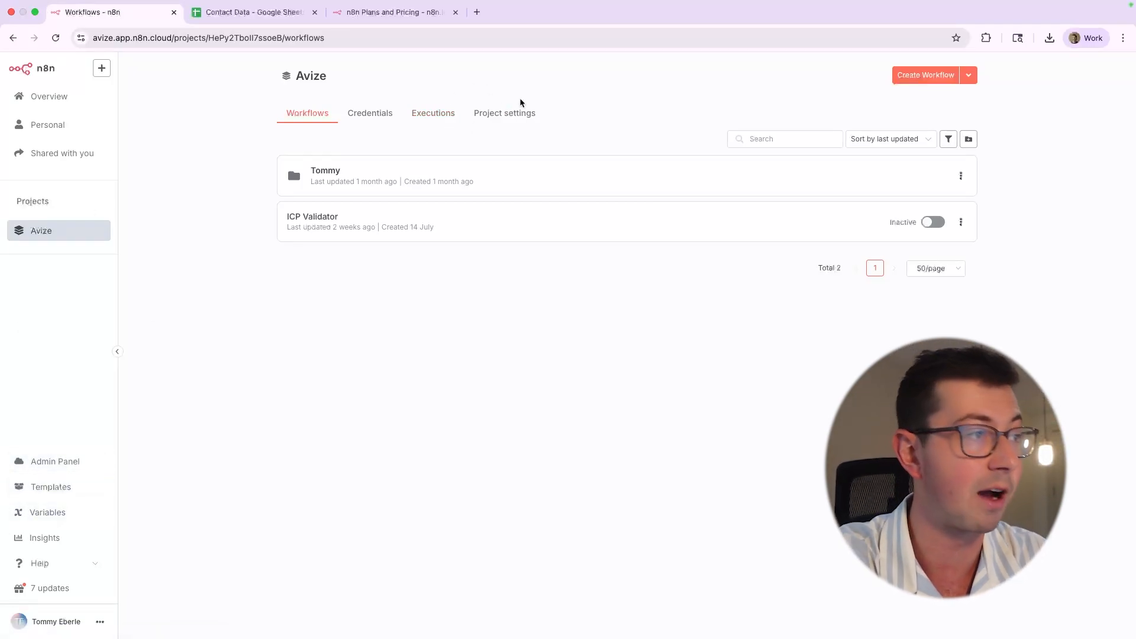
{"action": "left_click", "coordinate": [491, 112]}
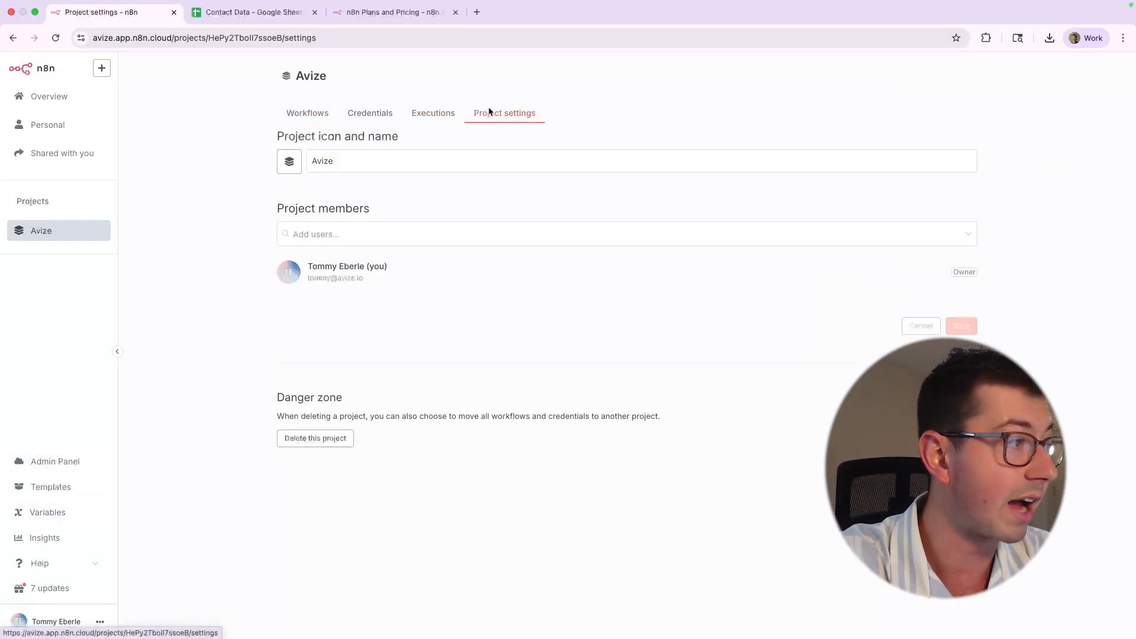
{"action": "left_click", "coordinate": [313, 235]}
{"action": "left_click", "coordinate": [349, 241]}
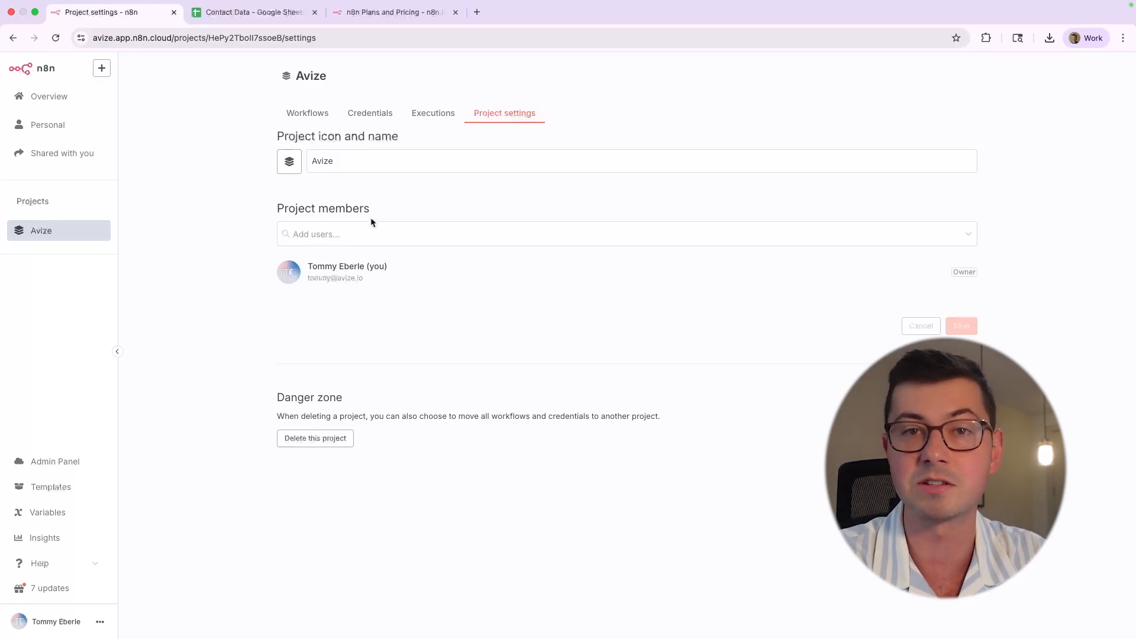
{"action": "left_click", "coordinate": [23, 238]}
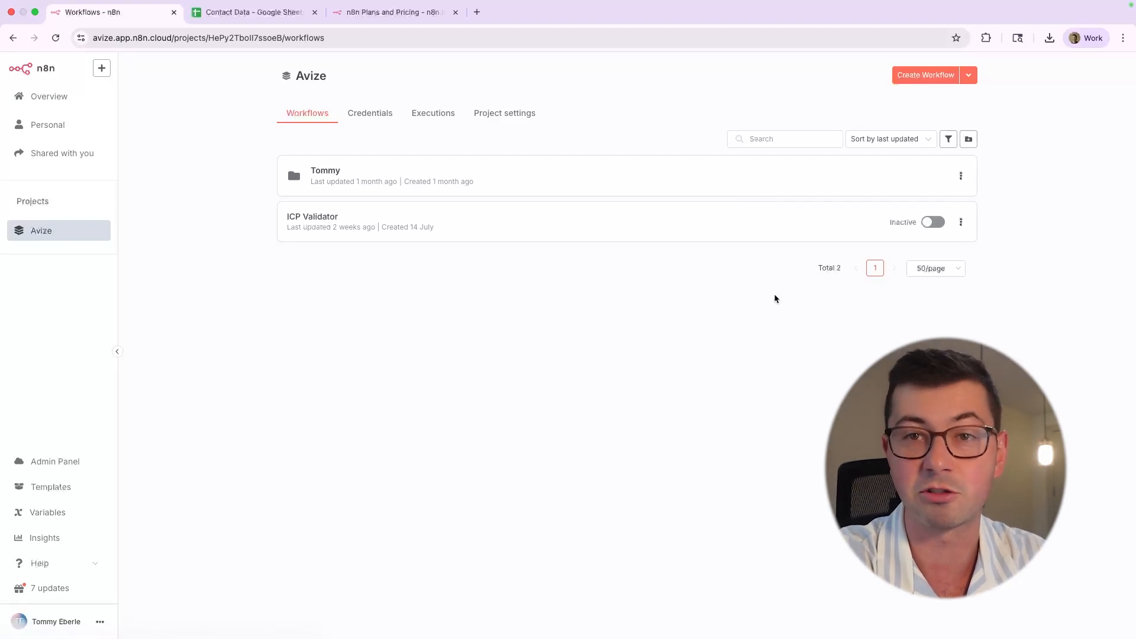
{"action": "left_click", "coordinate": [368, 115]}
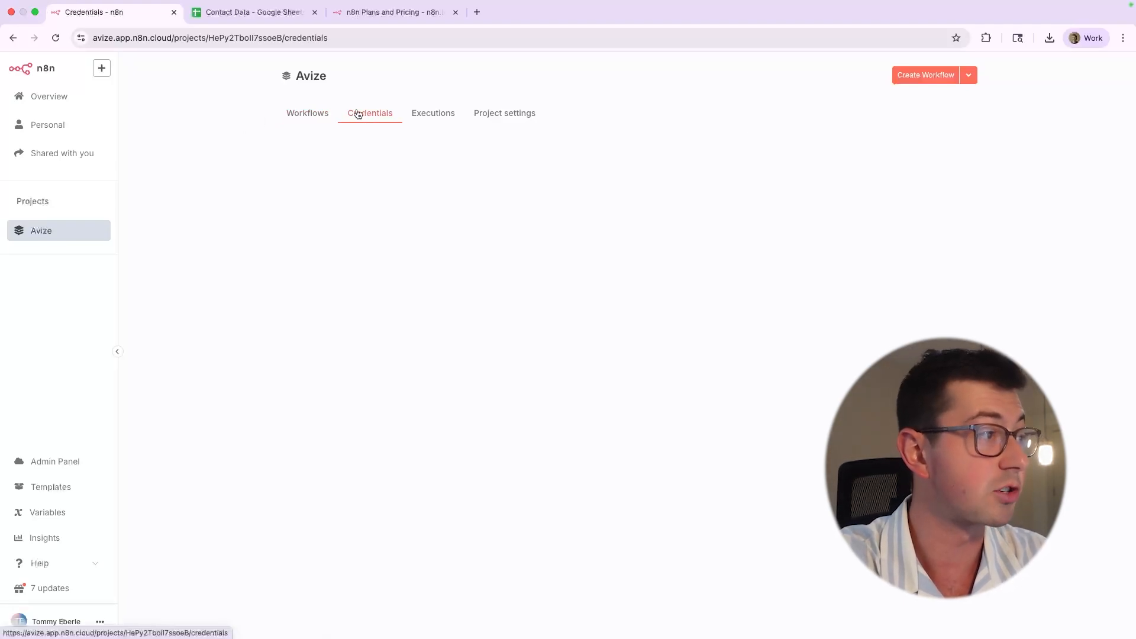
{"action": "left_click", "coordinate": [56, 102]}
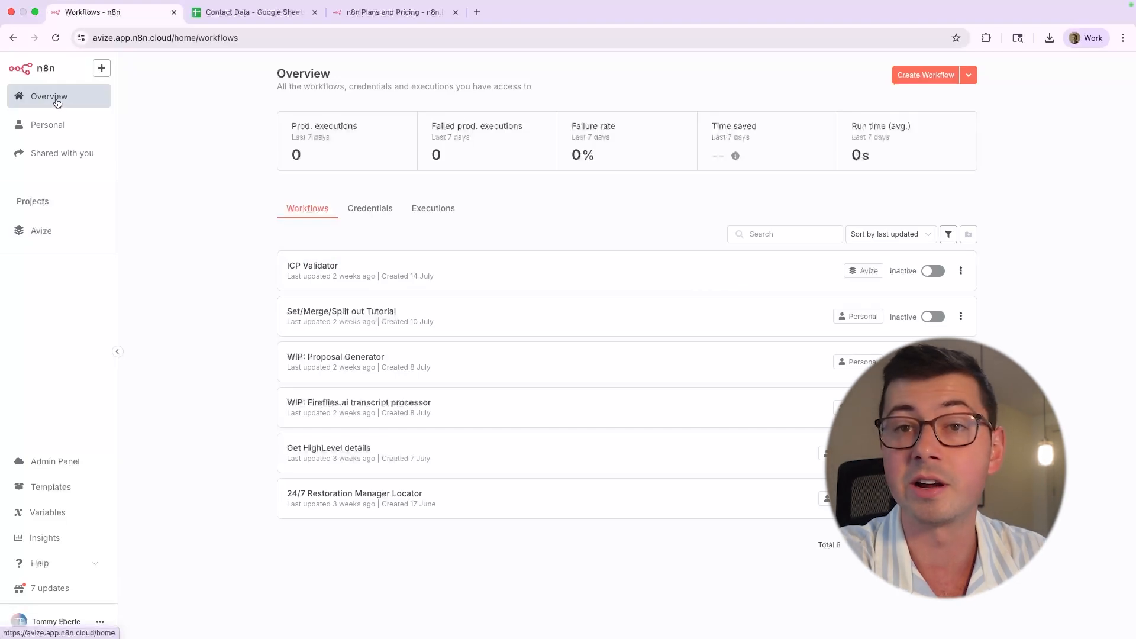
- Create a new personal workflow with a manual trigger as its first step and reposition the trigger node slightly
{"action": "left_click", "coordinate": [909, 76]}
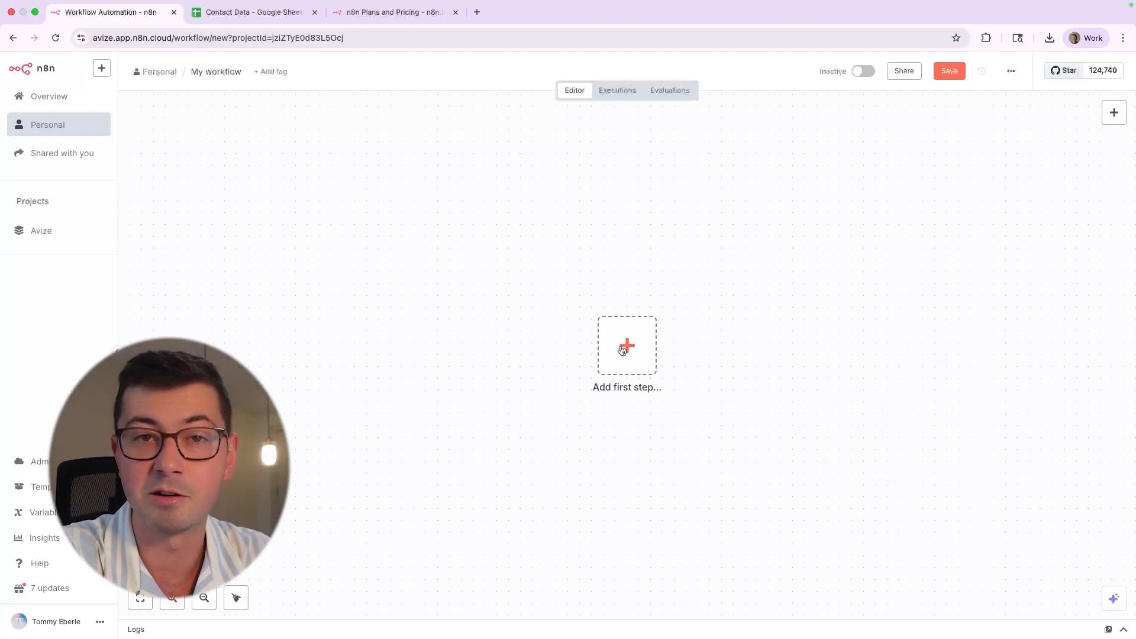
{"action": "left_click", "coordinate": [623, 354]}
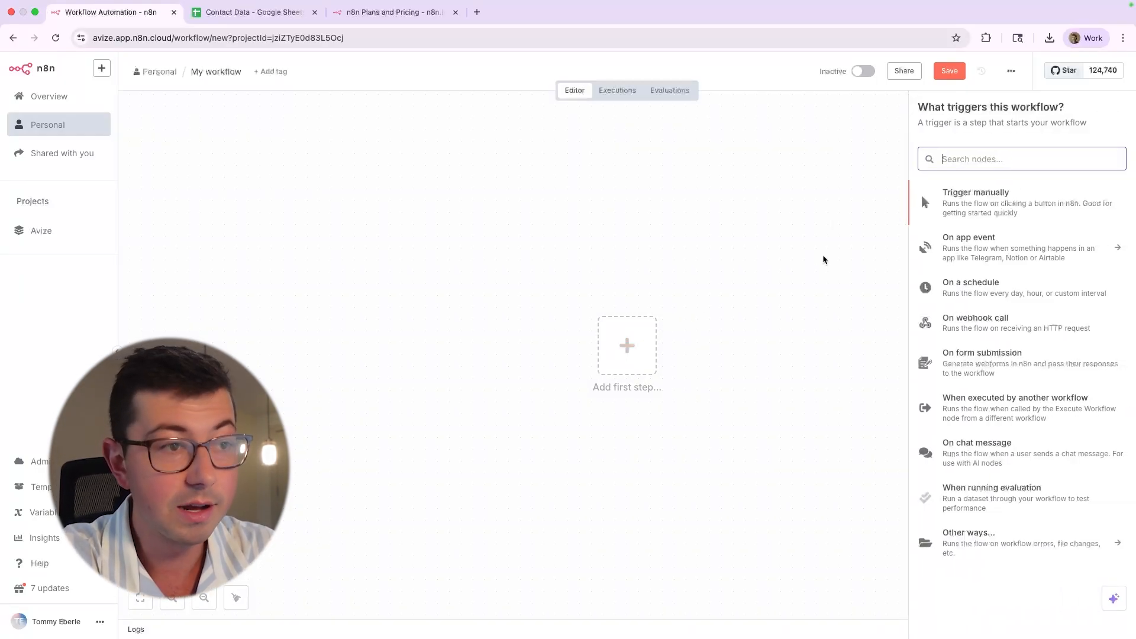
{"action": "left_click", "coordinate": [992, 219]}
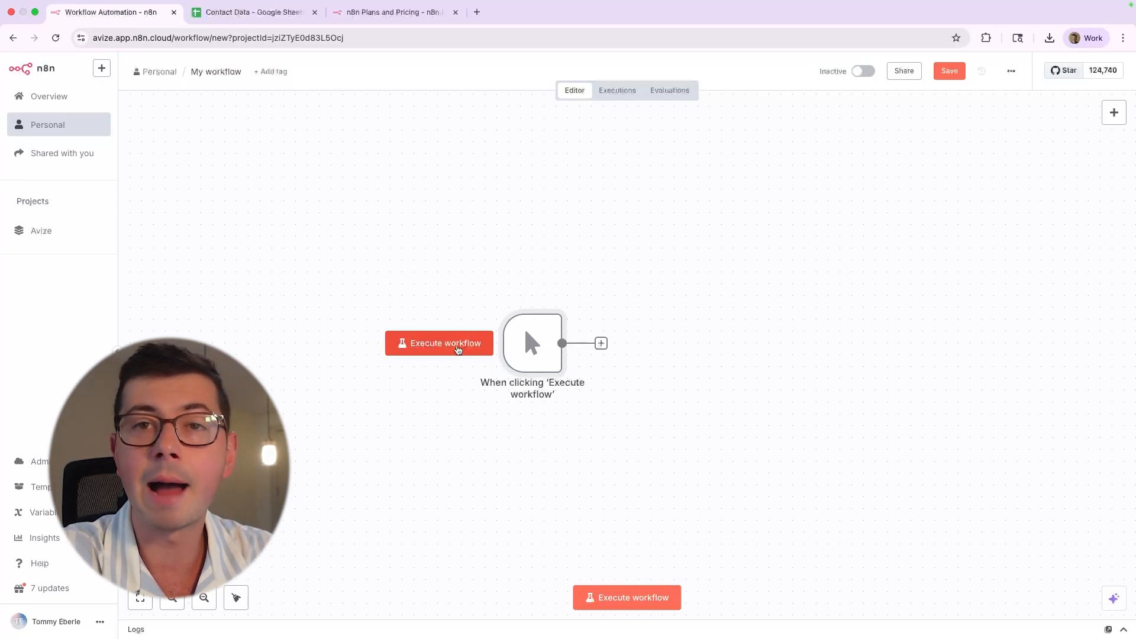
{"action": "mouse_move", "coordinate": [526, 341]}
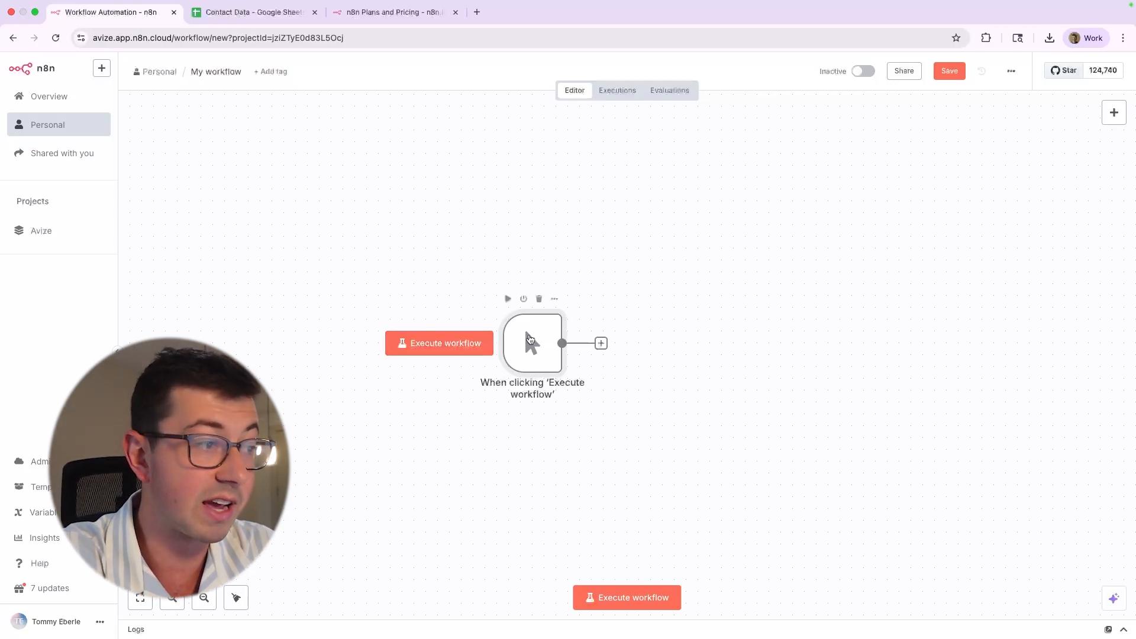
{"action": "left_click_drag", "start_coordinate": [528, 345], "coordinate": [513, 323]}
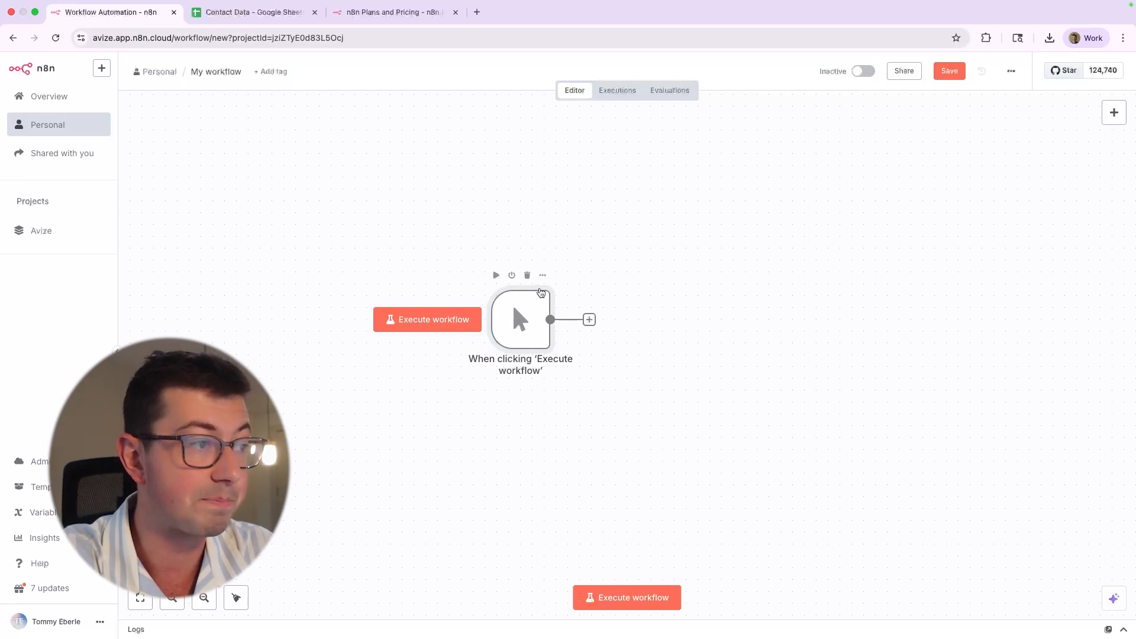
{"action": "left_click", "coordinate": [543, 278]}
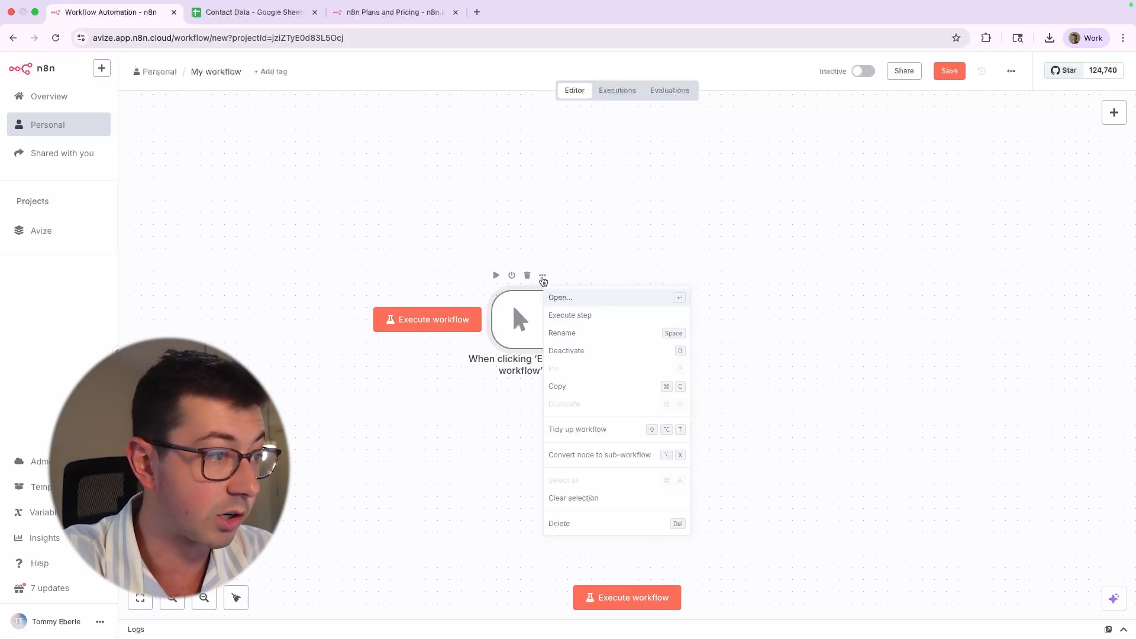
{"action": "left_click", "coordinate": [569, 297]}
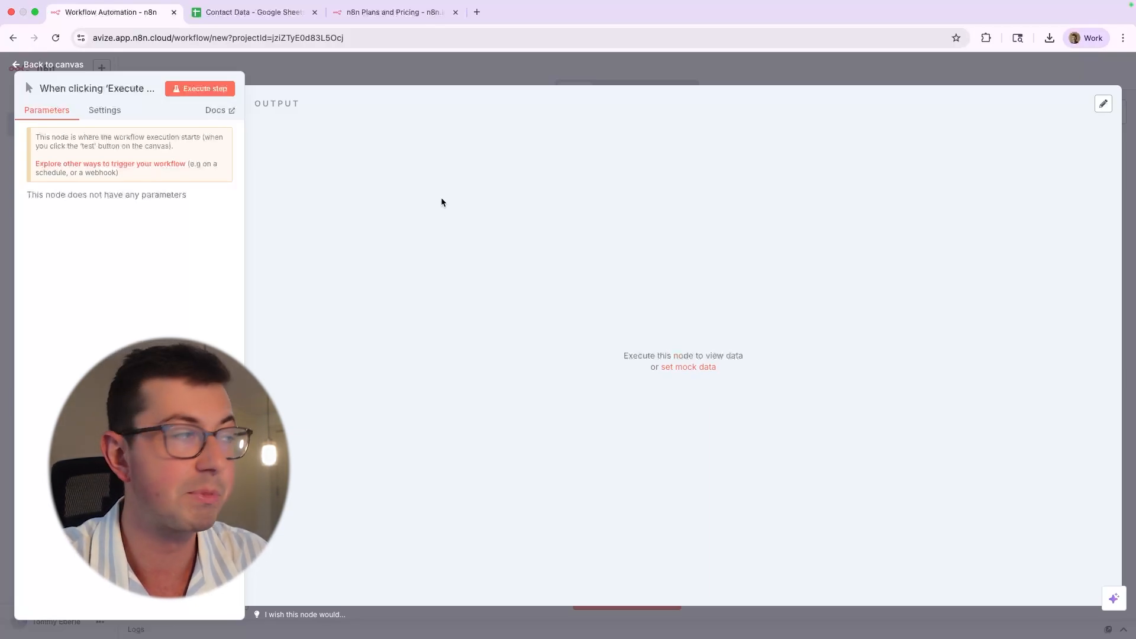
{"action": "left_click", "coordinate": [107, 88]}
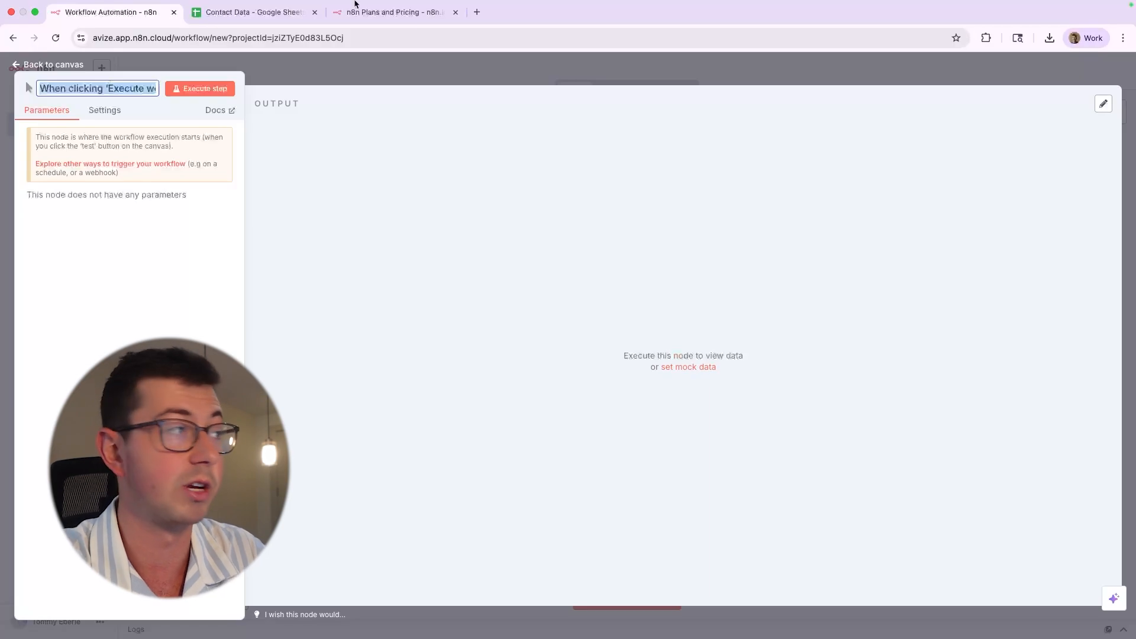
{"action": "left_click", "coordinate": [53, 65]}
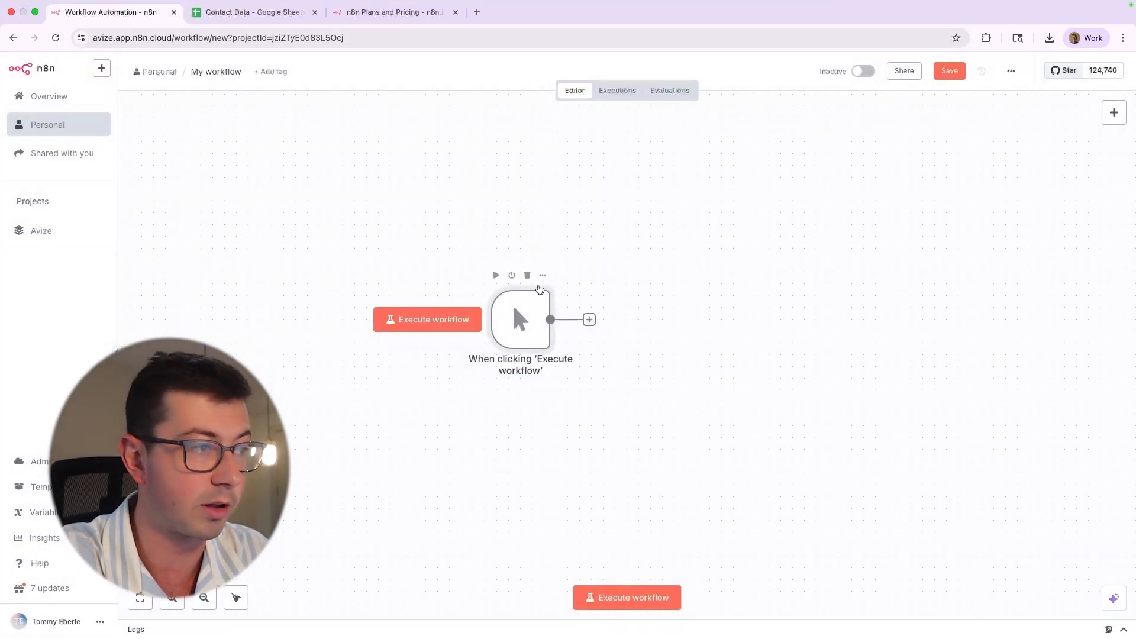
- Rename the manual trigger node as "Start worfklow" and return to the canvas
{"action": "right_click", "coordinate": [540, 288]}
{"action": "left_click", "coordinate": [554, 294]}
{"action": "left_click", "coordinate": [94, 87]}
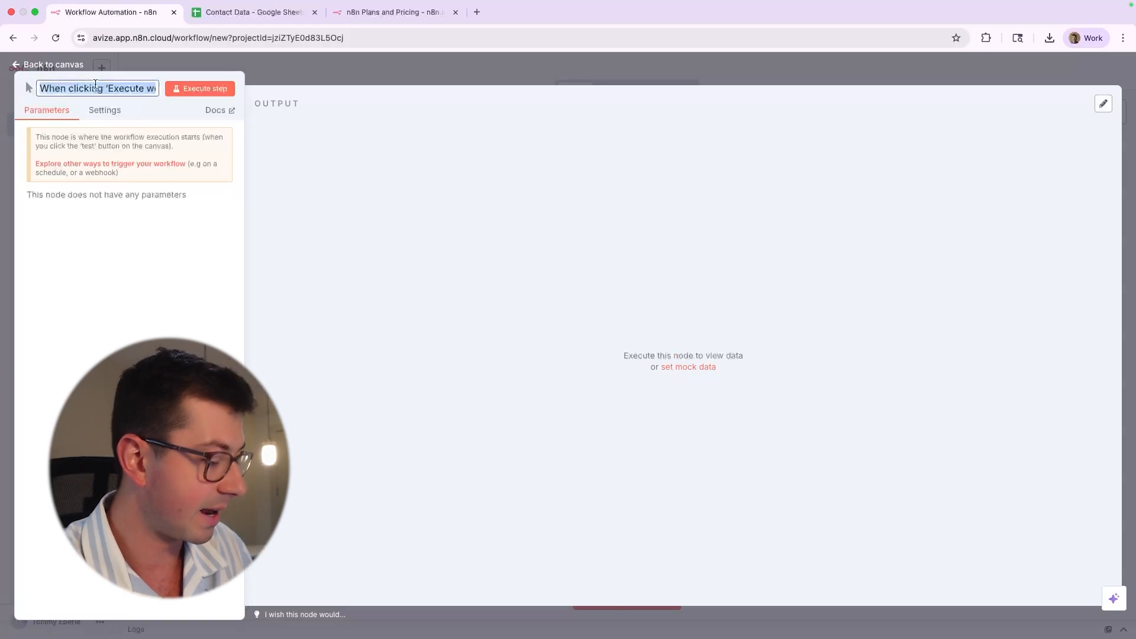
{"action": "type", "text": "Start worfklo workflow"}
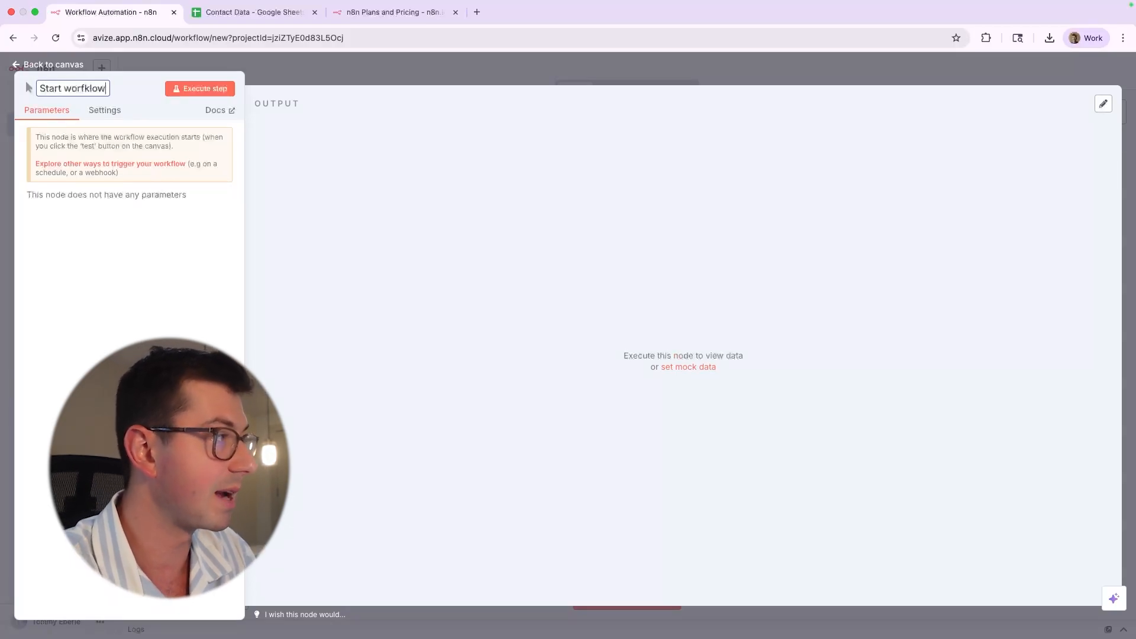
{"action": "left_click", "coordinate": [80, 66]}
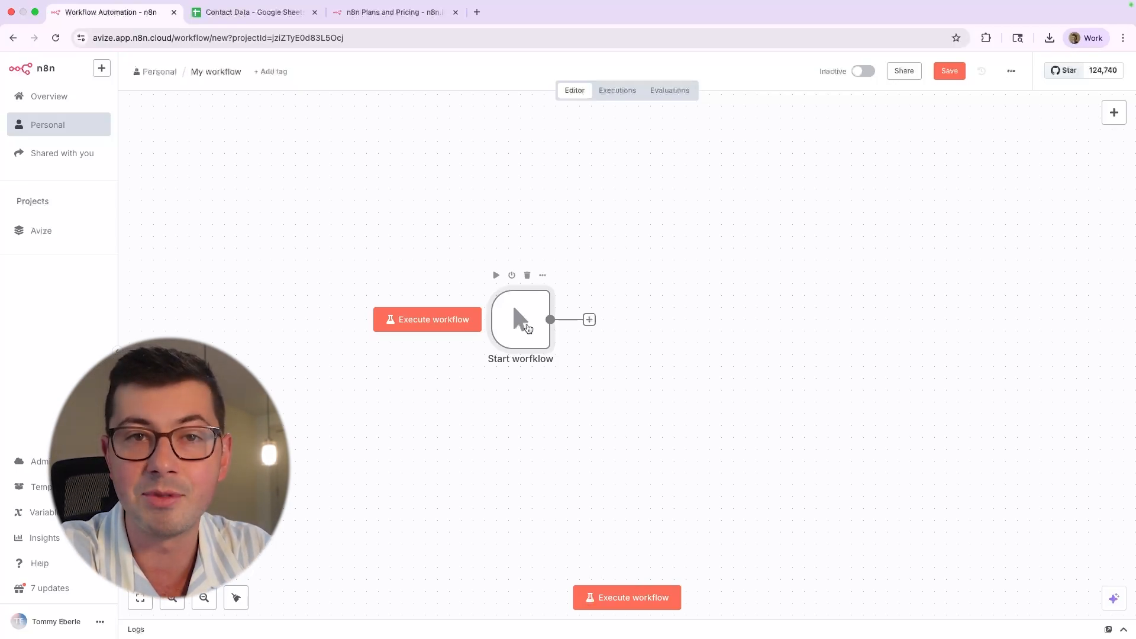
- Delete the trigger node, undo the deletion, and shift the node slightly on the canvas
{"action": "left_click_drag", "start_coordinate": [528, 328], "coordinate": [507, 330]}
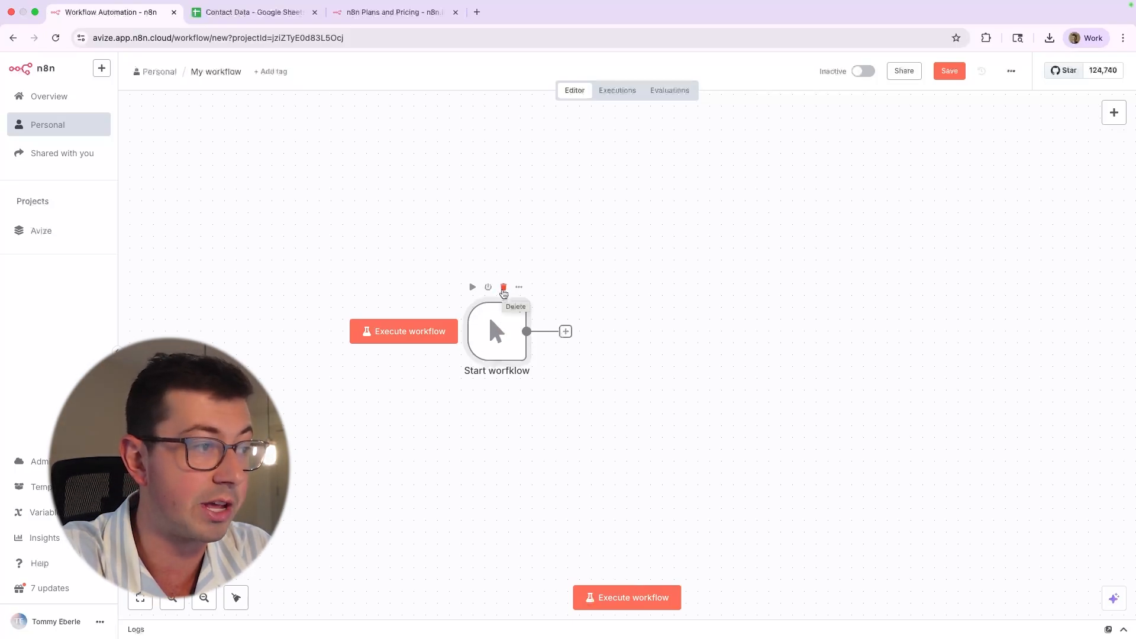
{"action": "left_click", "coordinate": [503, 289]}
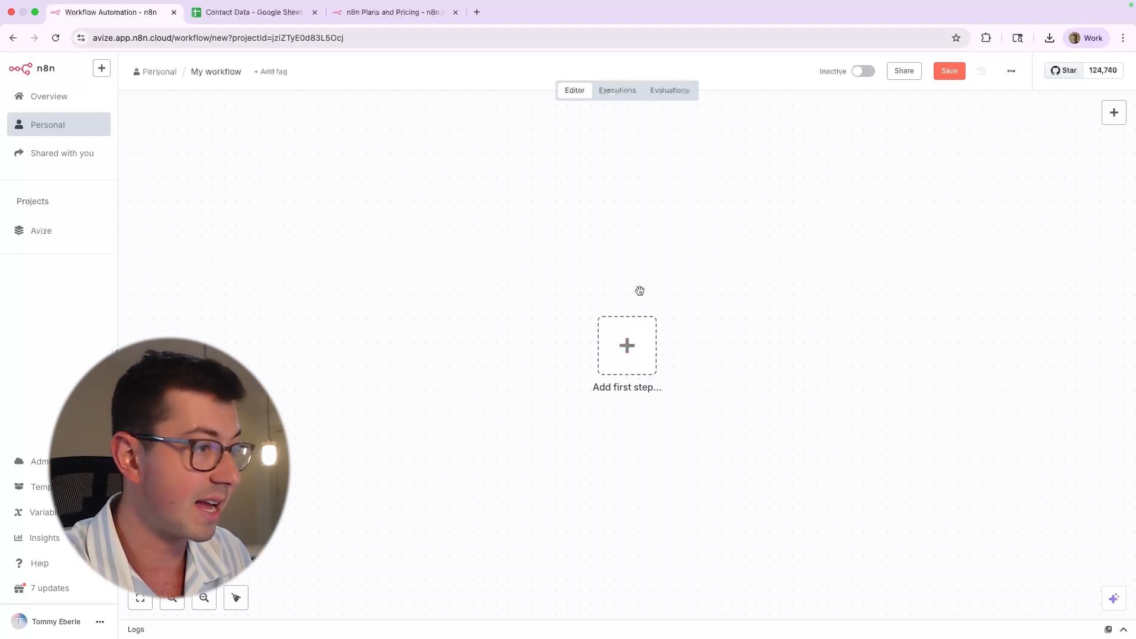
{"action": "key", "text": "super+z"}
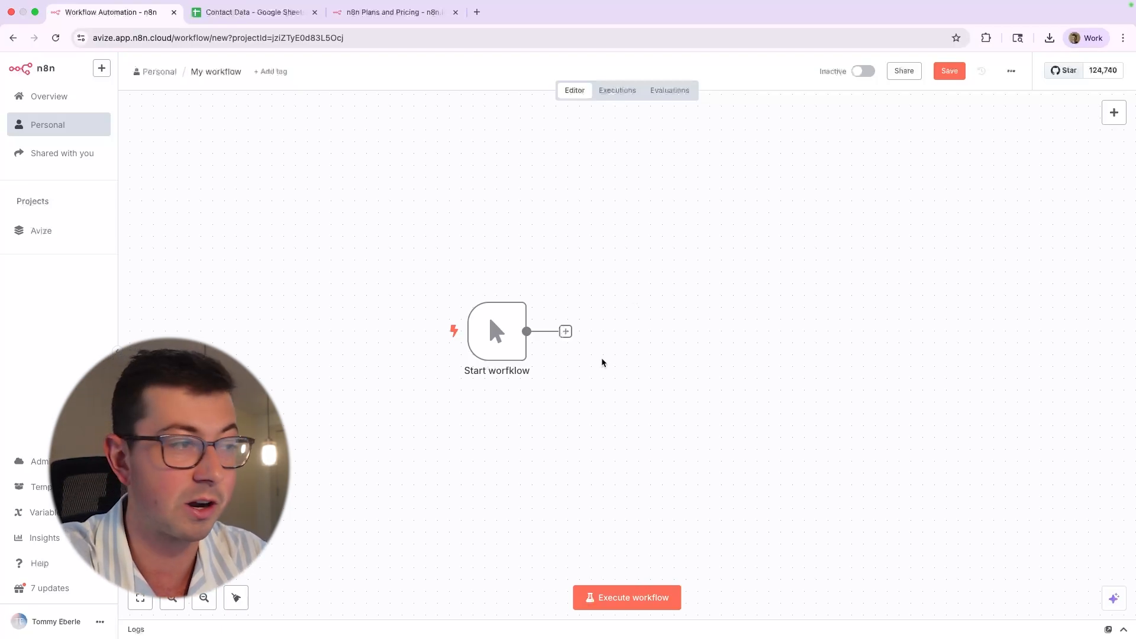
{"action": "left_click_drag", "start_coordinate": [520, 348], "coordinate": [509, 348]}
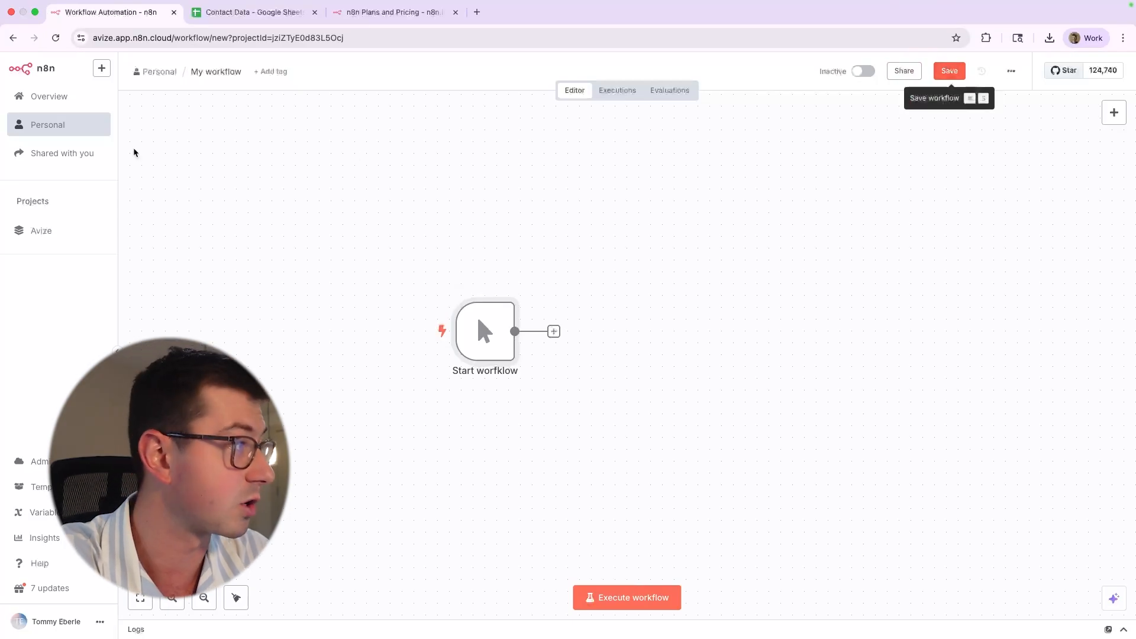
- Leave the new workflow for the Personal workflow list without saving the changes
{"action": "left_click", "coordinate": [32, 125]}
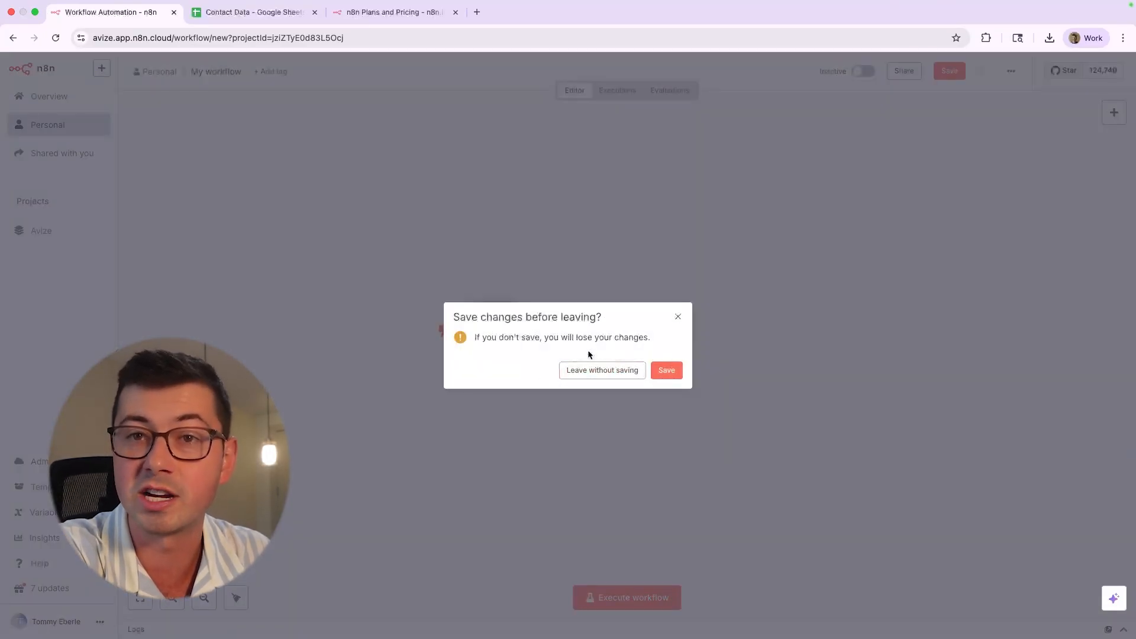
{"action": "left_click", "coordinate": [596, 370]}
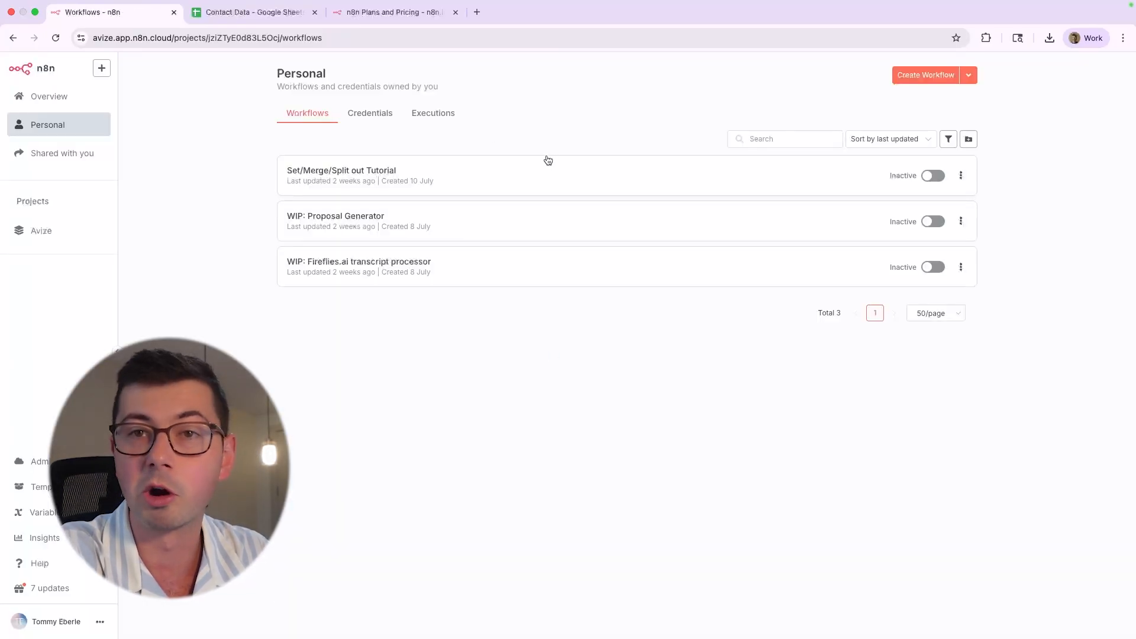
- Create and save a new personal workflow with a manual trigger, and return to the Personal workflow list
{"action": "left_click", "coordinate": [925, 77]}
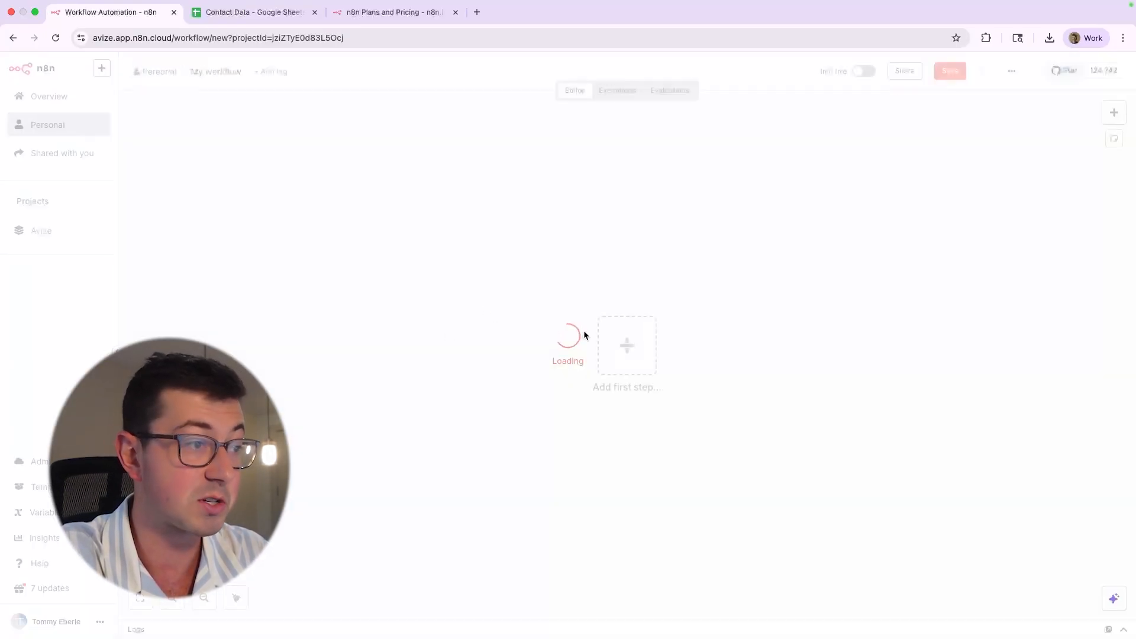
{"action": "left_click", "coordinate": [952, 196]}
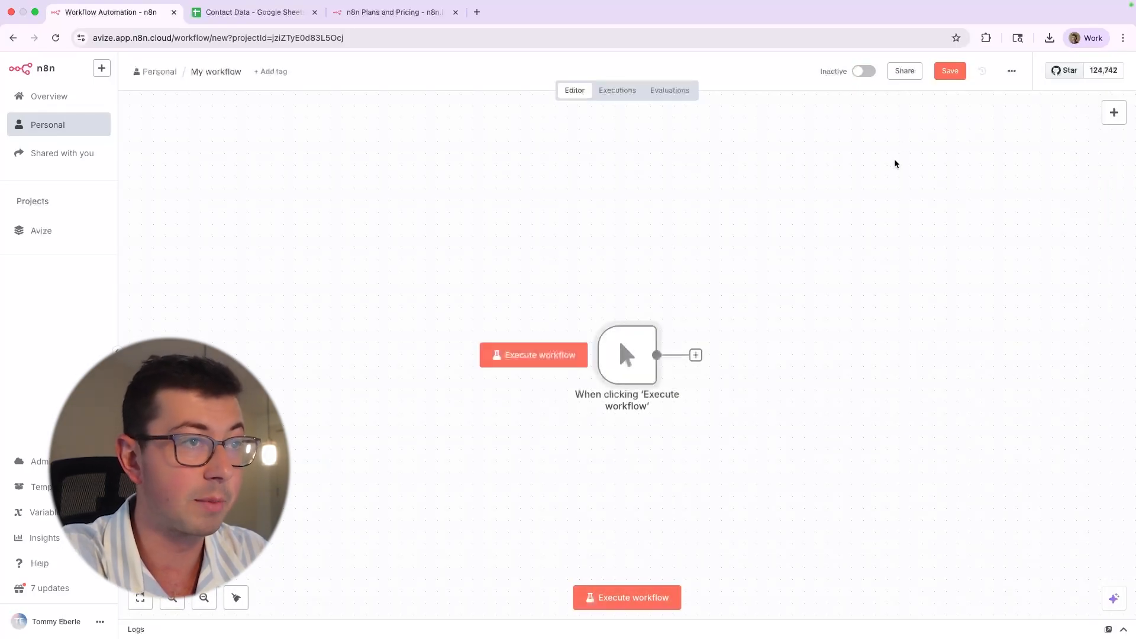
{"action": "left_click", "coordinate": [949, 71]}
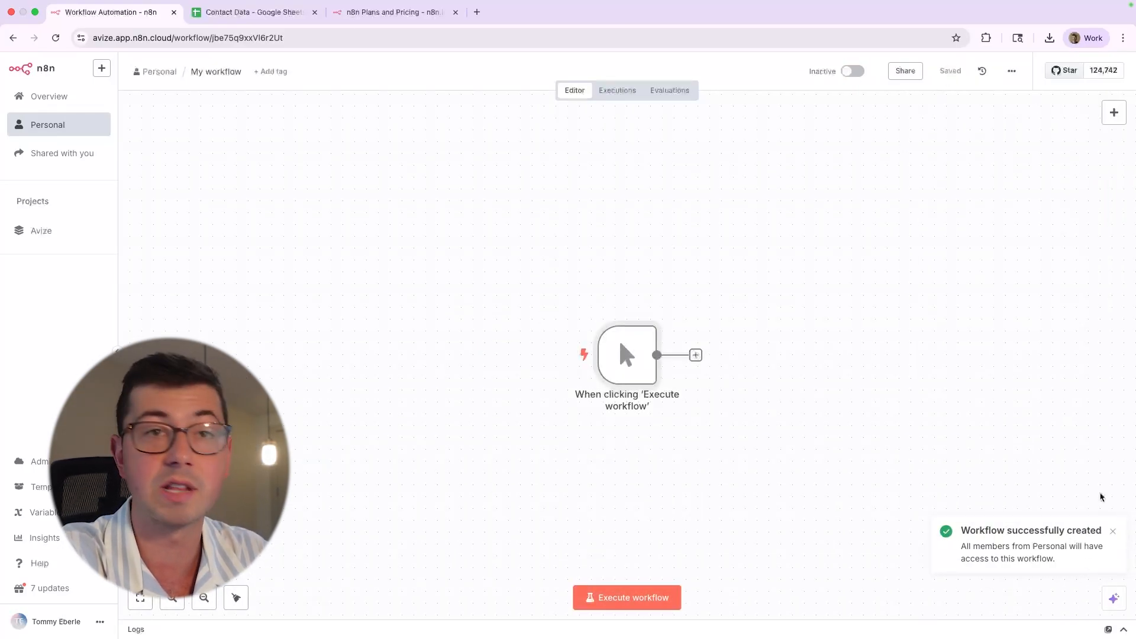
{"action": "left_click", "coordinate": [69, 124]}
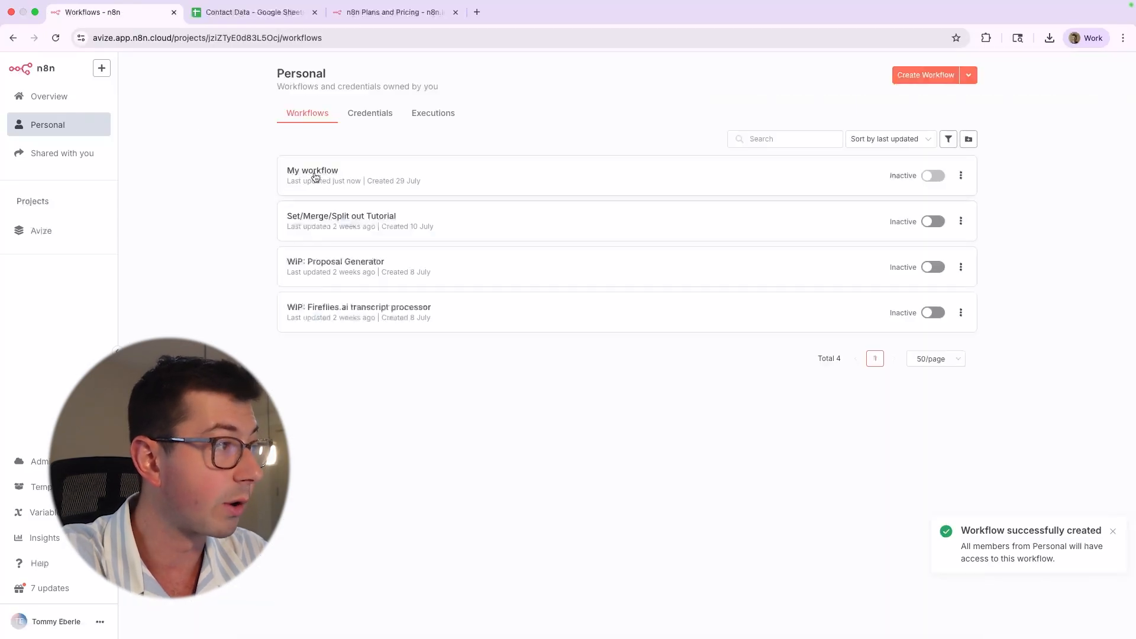
- Open "My workflow" from the Personal list and rename it as "n8n tutorial"
{"action": "left_click", "coordinate": [308, 175]}
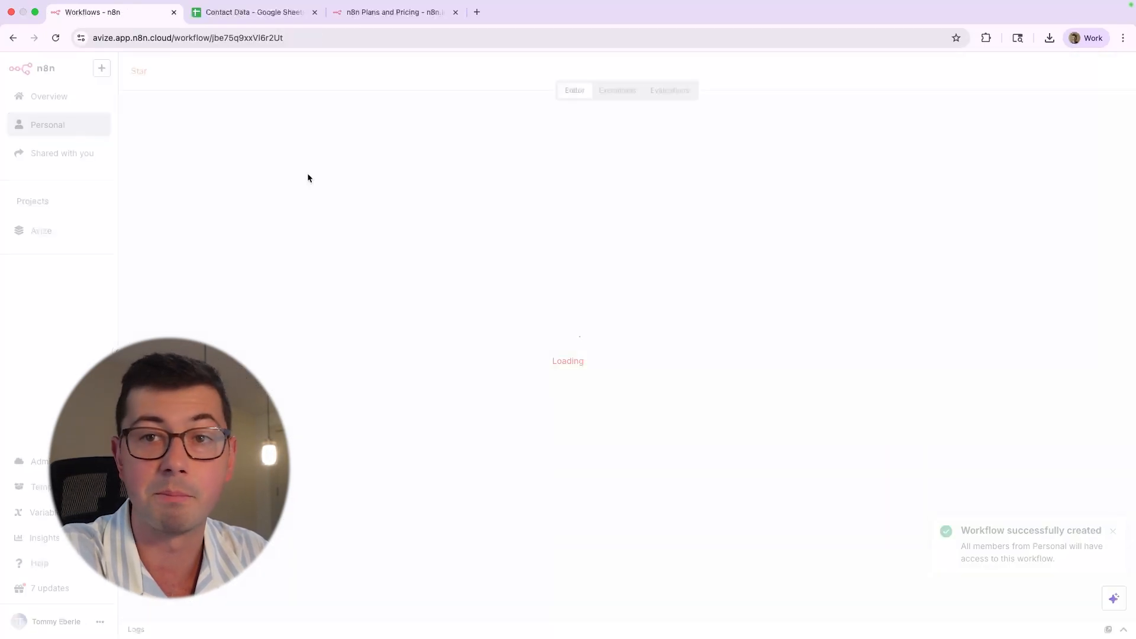
{"action": "left_click", "coordinate": [216, 72]}
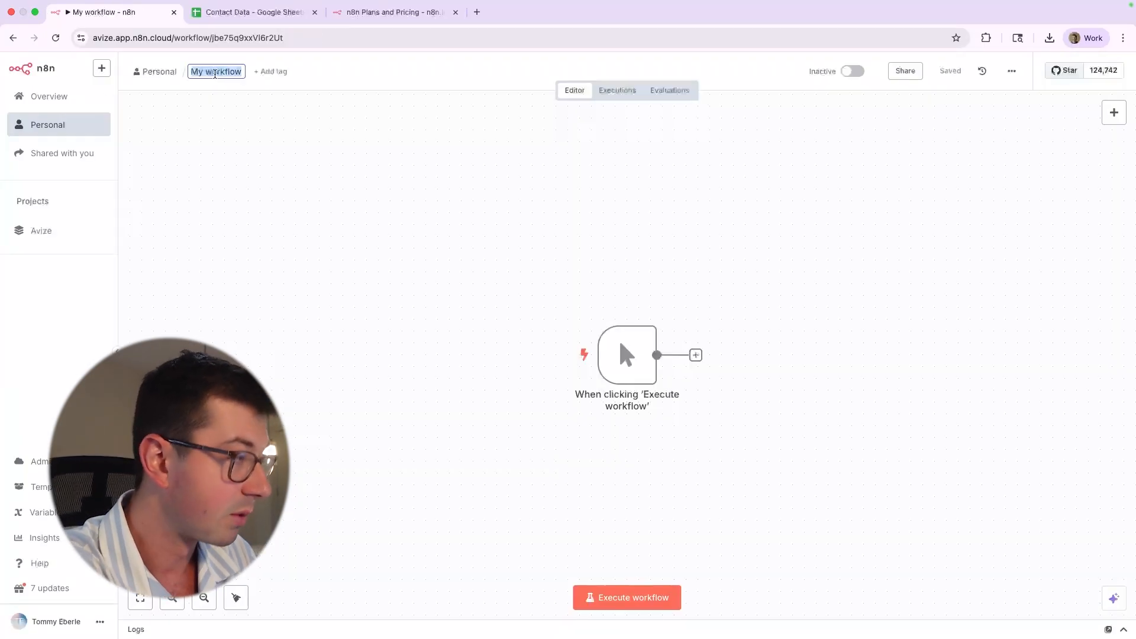
{"action": "type", "text": "n8n tutorial"}
{"action": "key", "text": "Return"}
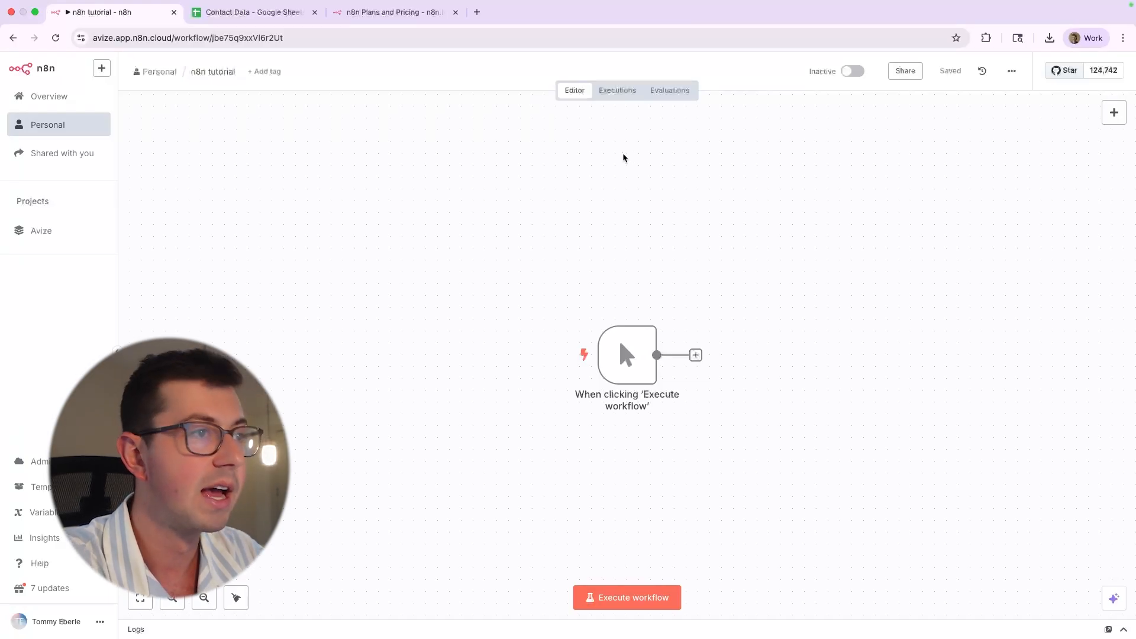
- Add an AI Agent node after the manual trigger, return to the canvas, and cancel closing the workflow's browser tab
{"action": "left_click", "coordinate": [636, 344]}
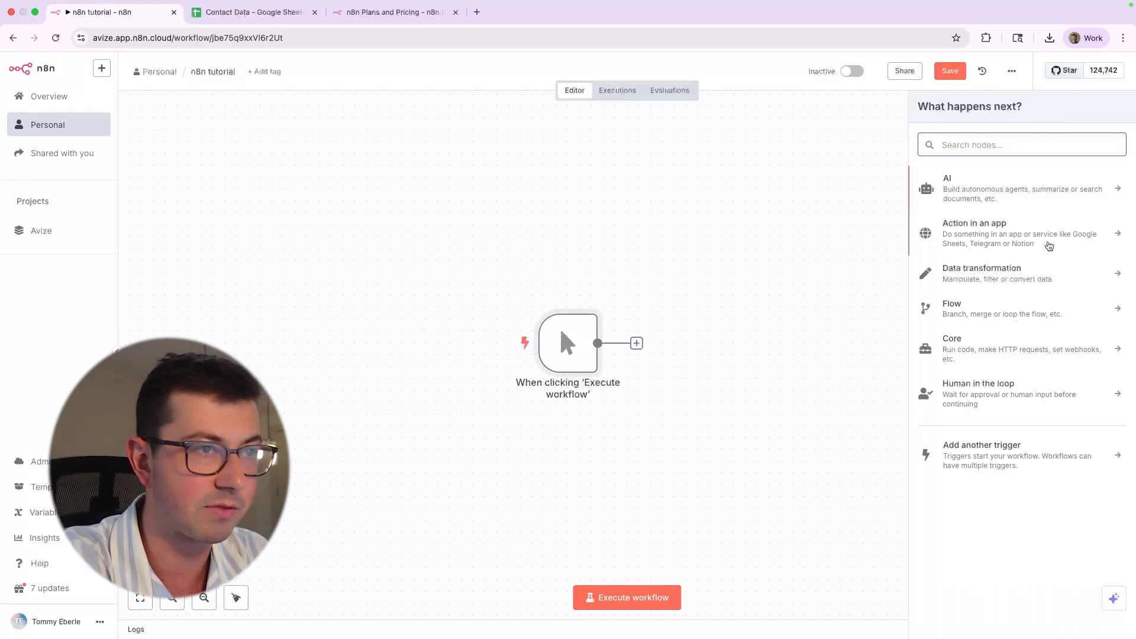
{"action": "left_click", "coordinate": [977, 190]}
{"action": "left_click", "coordinate": [987, 241]}
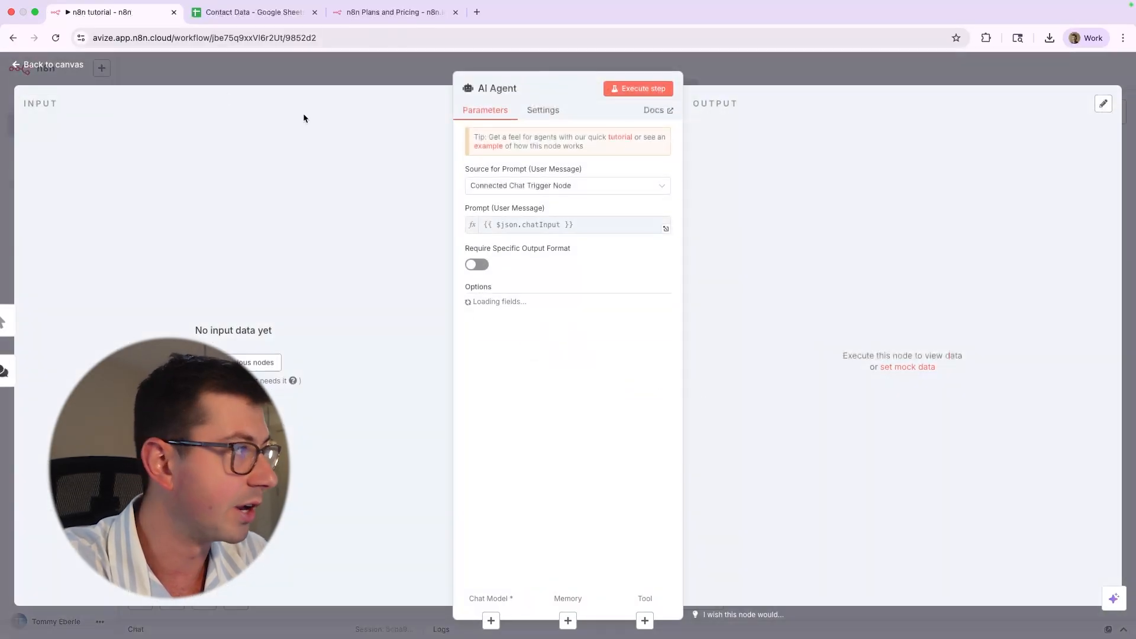
{"action": "left_click", "coordinate": [51, 66]}
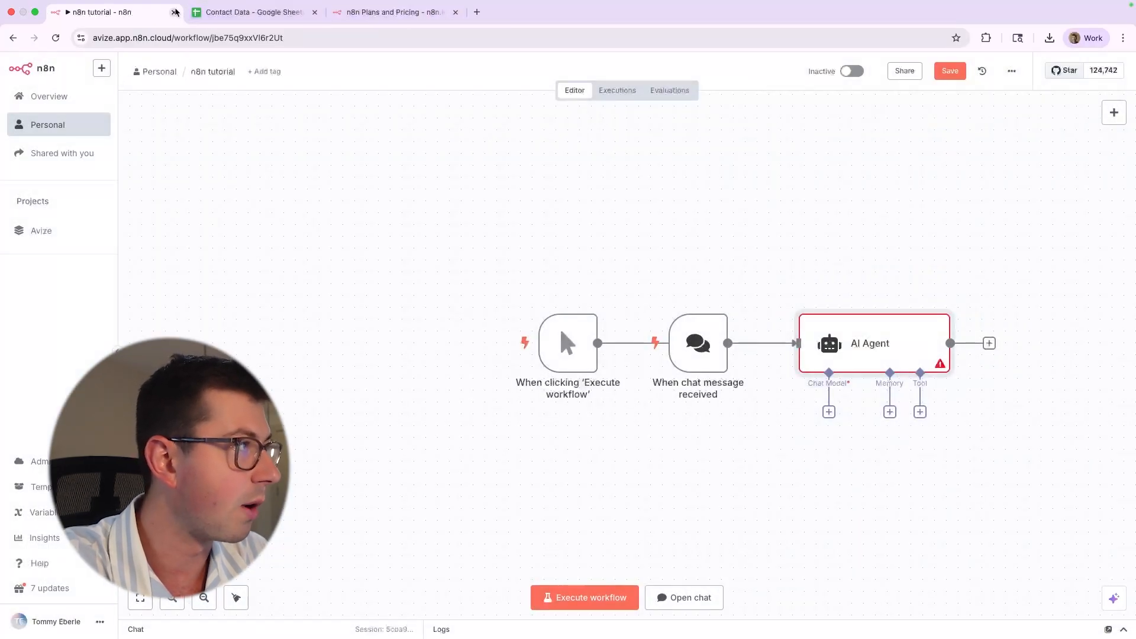
{"action": "left_click", "coordinate": [174, 12]}
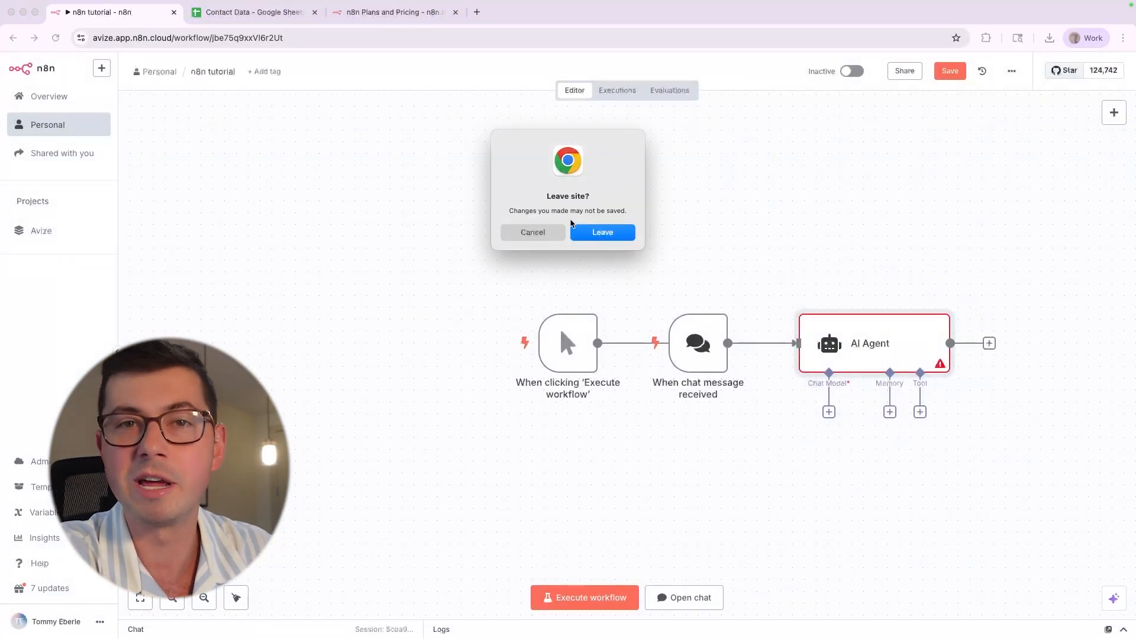
{"action": "left_click", "coordinate": [543, 240]}
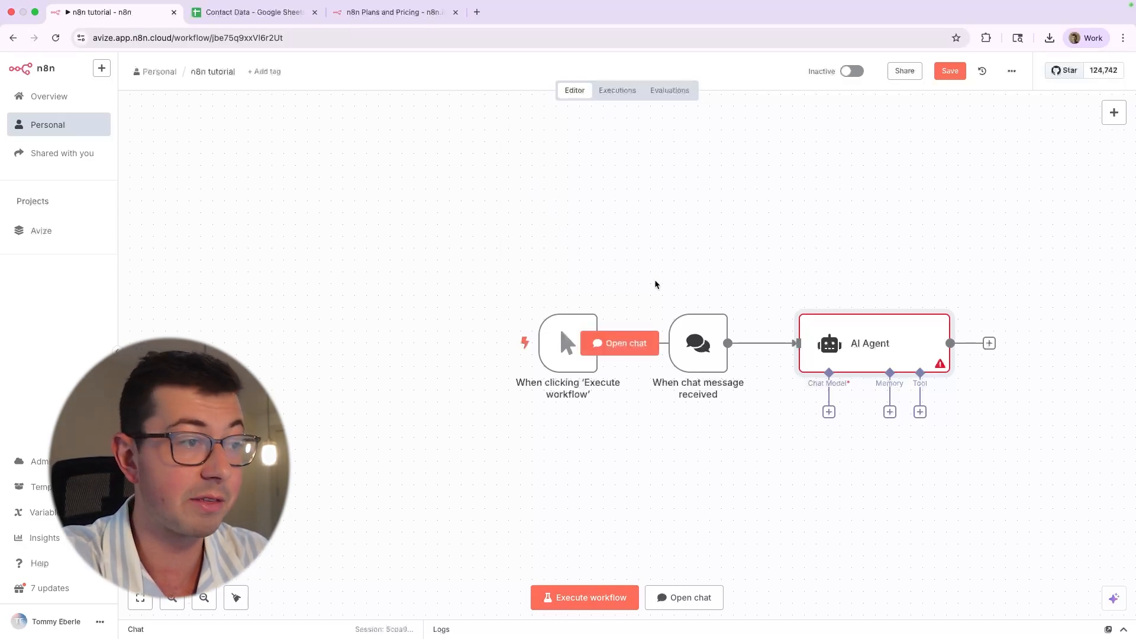
- Delete the chat message trigger and AI Agent nodes together, and save the workflow
{"action": "left_click_drag", "start_coordinate": [653, 264], "coordinate": [1013, 407]}
{"action": "key", "text": "Delete"}
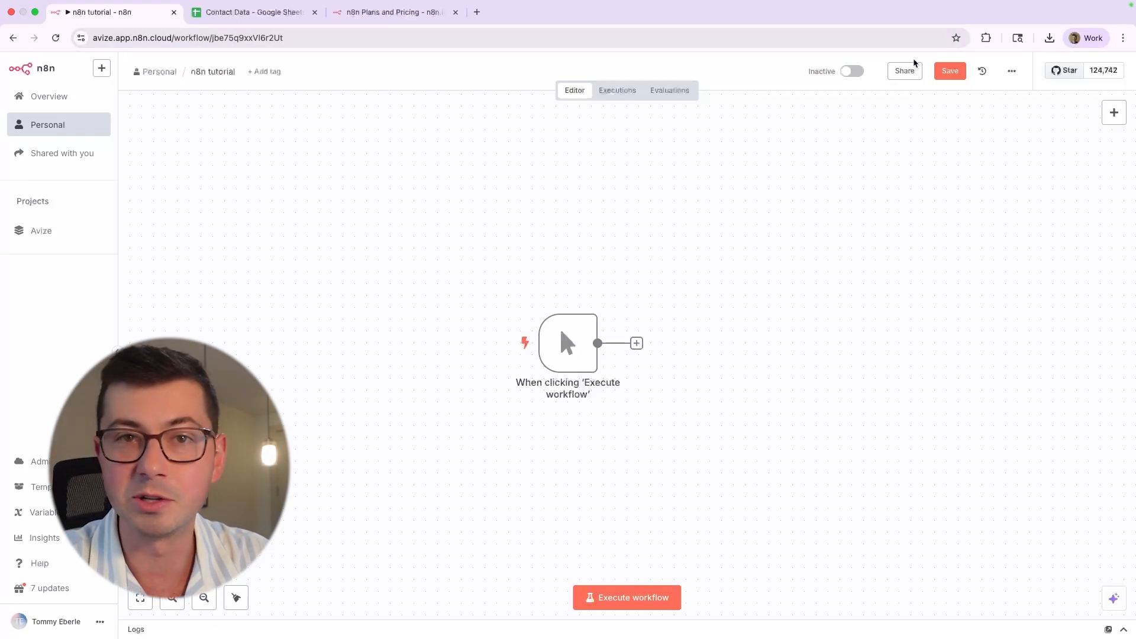
{"action": "left_click", "coordinate": [950, 70]}
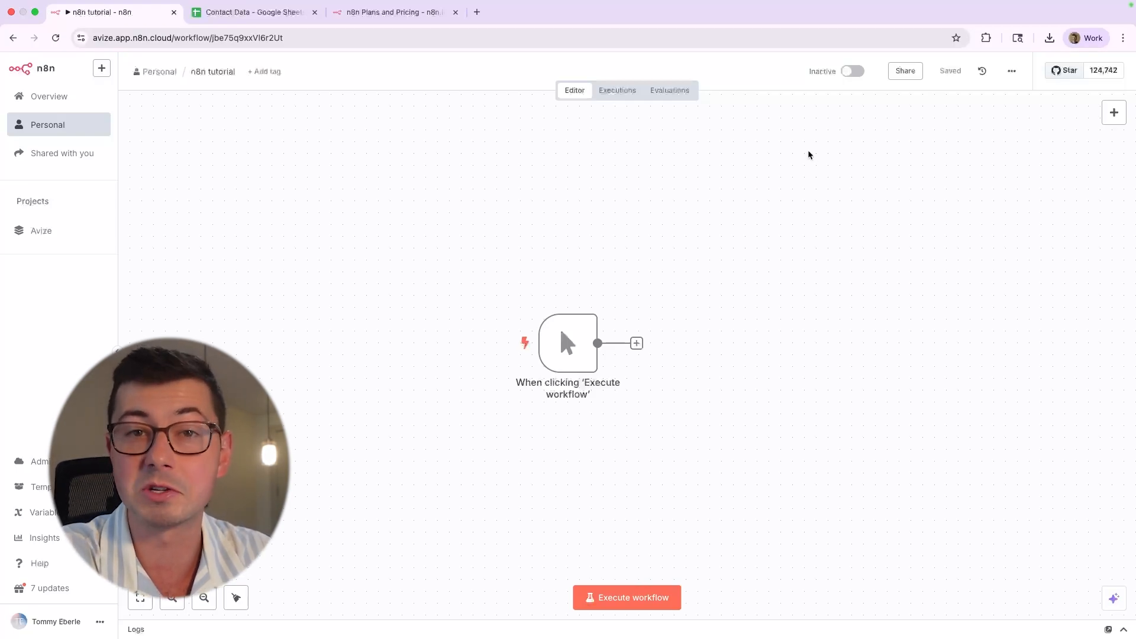
- Reposition the manual trigger node, rename it as "Start workflow", and return to the canvas
{"action": "left_click_drag", "start_coordinate": [583, 337], "coordinate": [548, 336]}
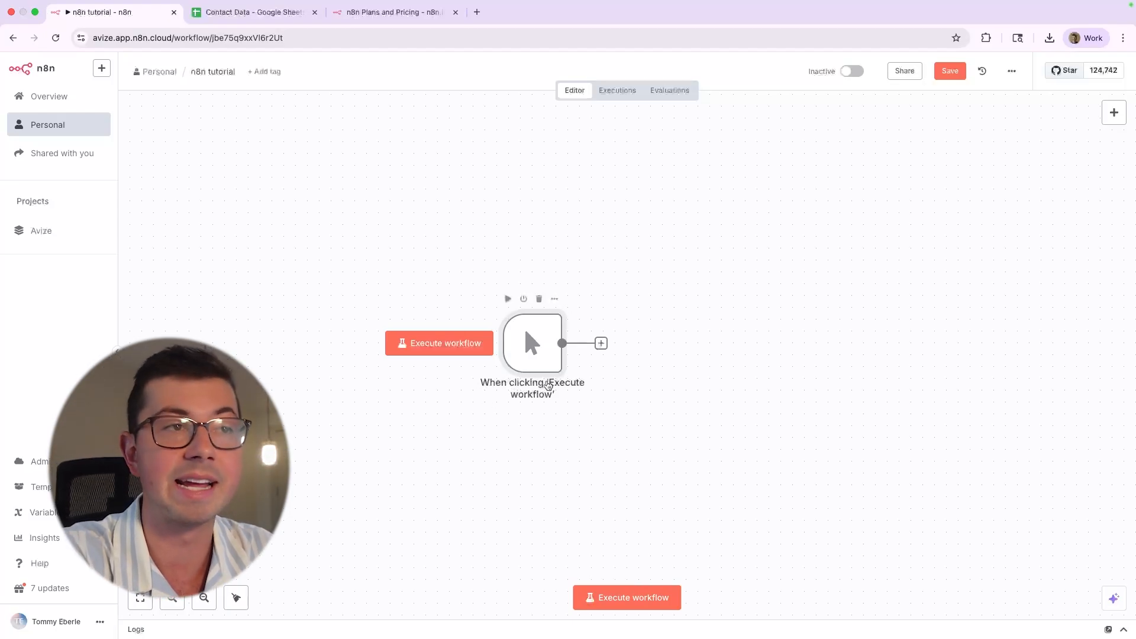
{"action": "left_click", "coordinate": [560, 302]}
{"action": "left_click", "coordinate": [575, 318]}
{"action": "left_click", "coordinate": [72, 88]}
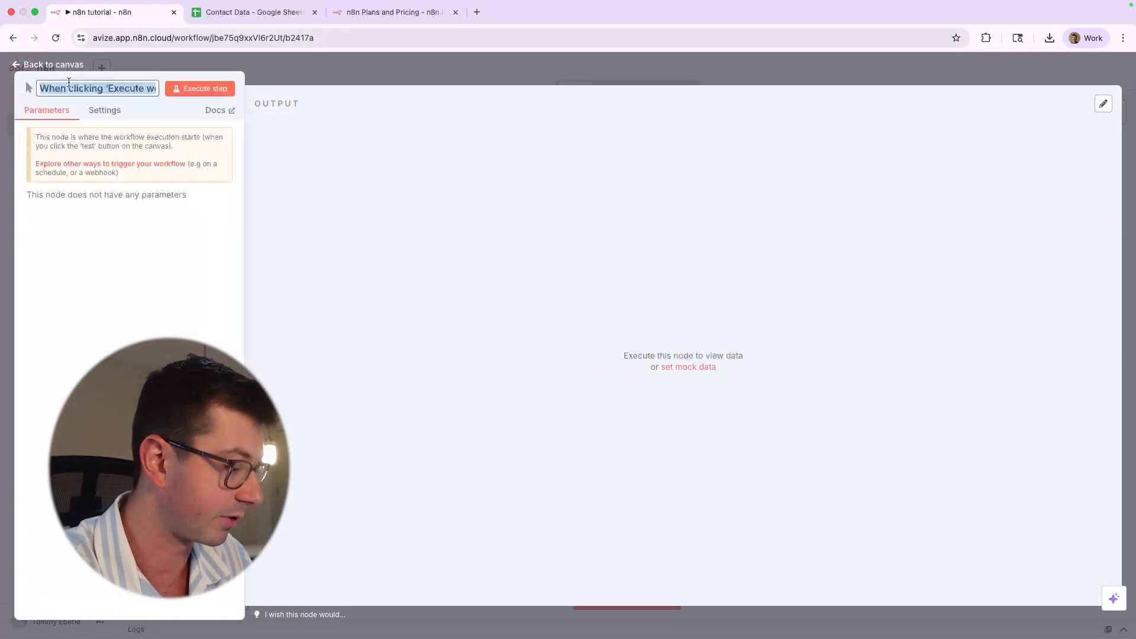
{"action": "type", "text": "Start workflow"}
{"action": "key", "text": "Return"}
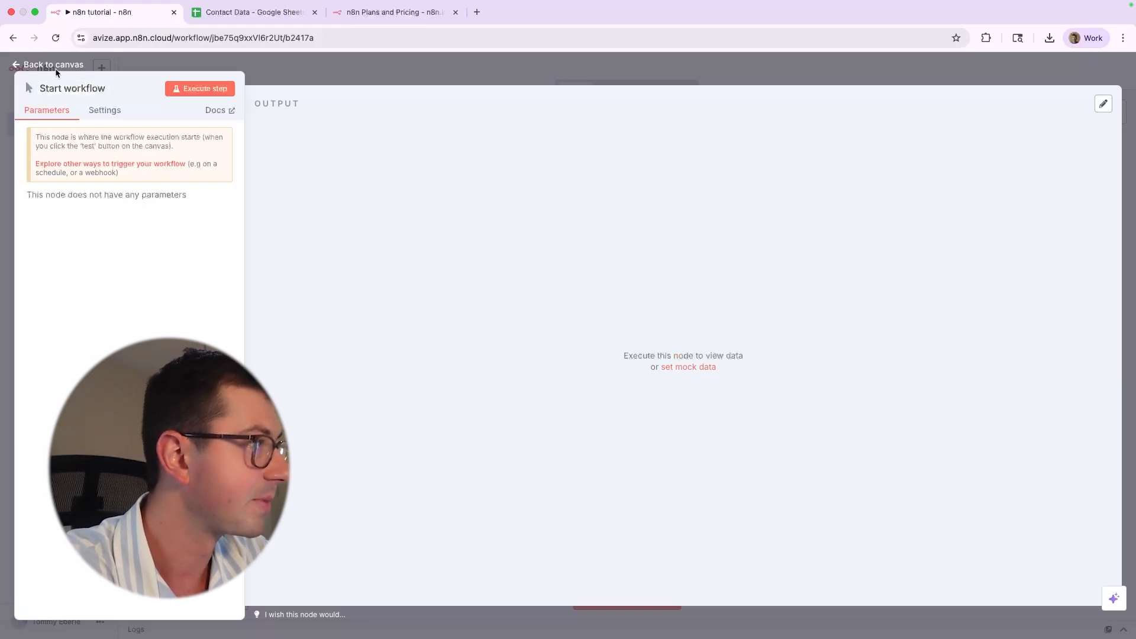
{"action": "key", "text": "Escape"}
- Shift the "Start workflow" node slightly on the canvas and execute the workflow from it
{"action": "left_click_drag", "start_coordinate": [548, 333], "coordinate": [494, 327]}
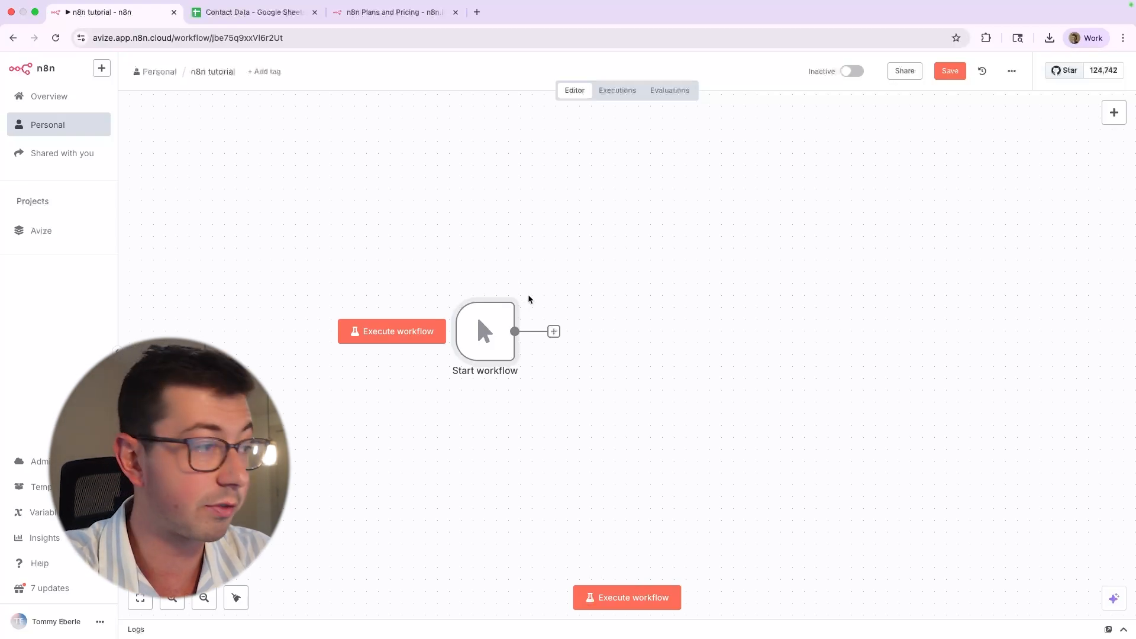
{"action": "left_click", "coordinate": [422, 333]}
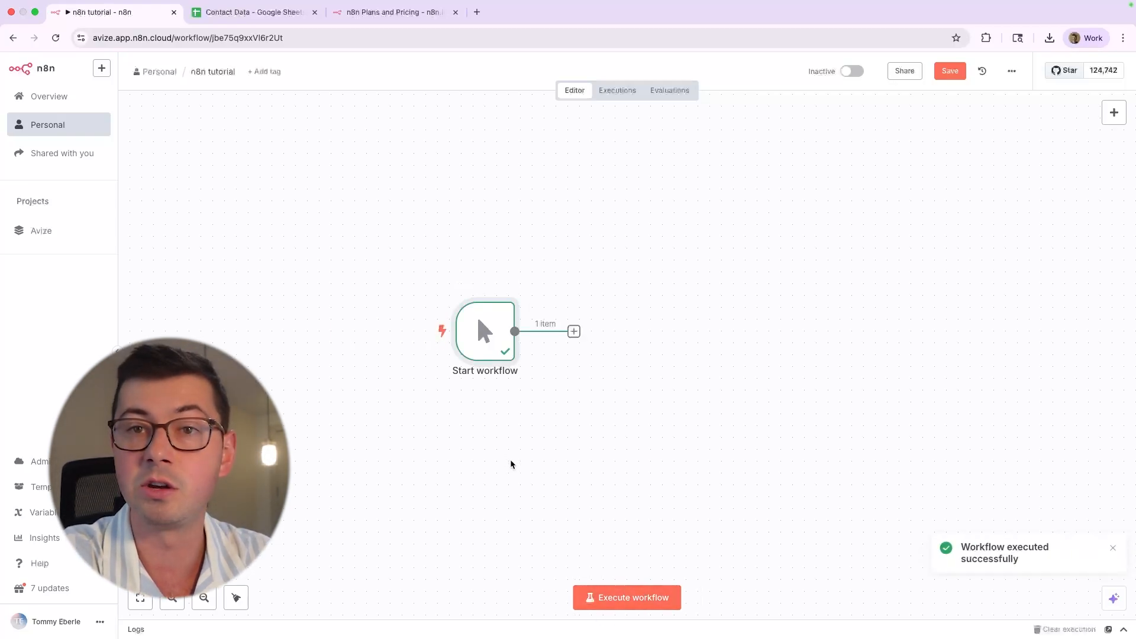
{"action": "mouse_move", "coordinate": [482, 326]}
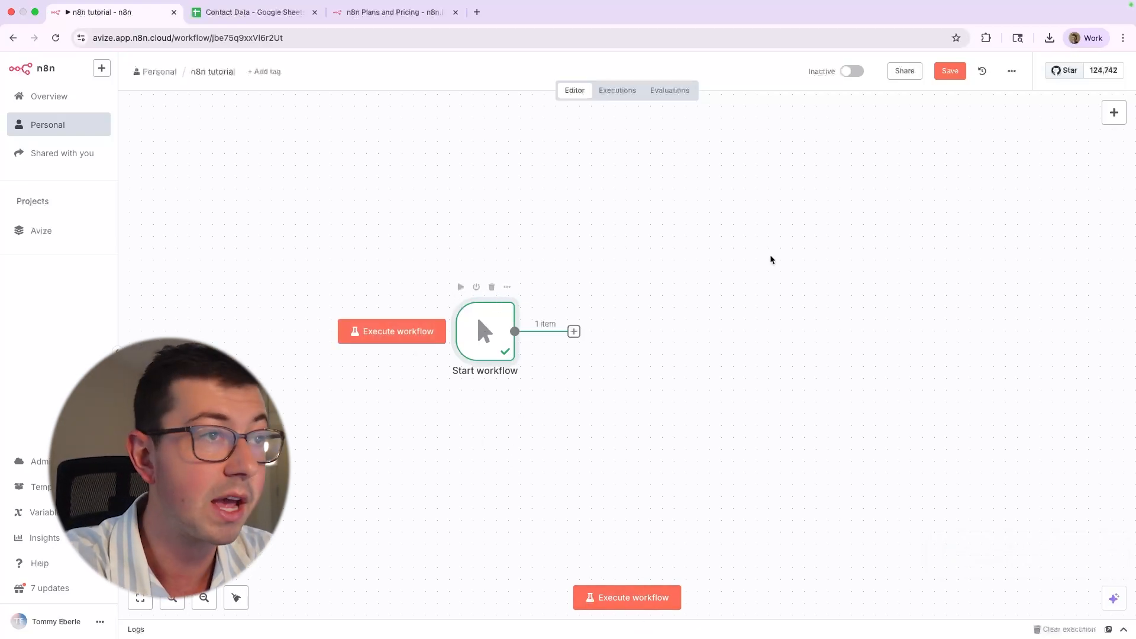
- Delete the "Start workflow" node and search the first-step node list for "trigger"
{"action": "left_click", "coordinate": [491, 287]}
{"action": "left_click", "coordinate": [611, 338]}
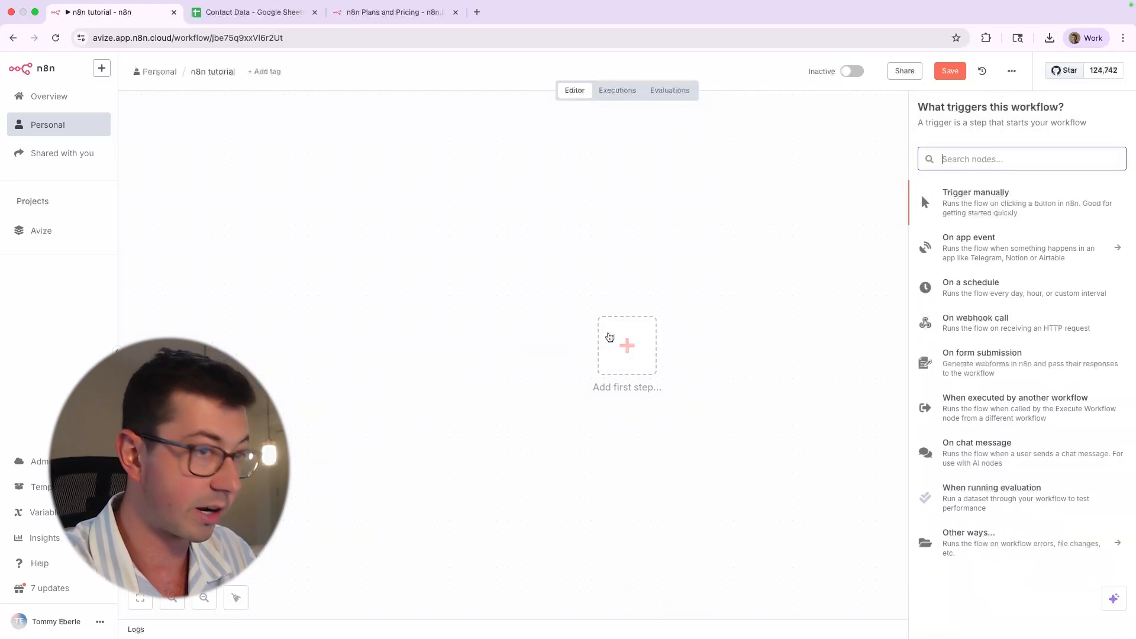
{"action": "type", "text": "trigger"}
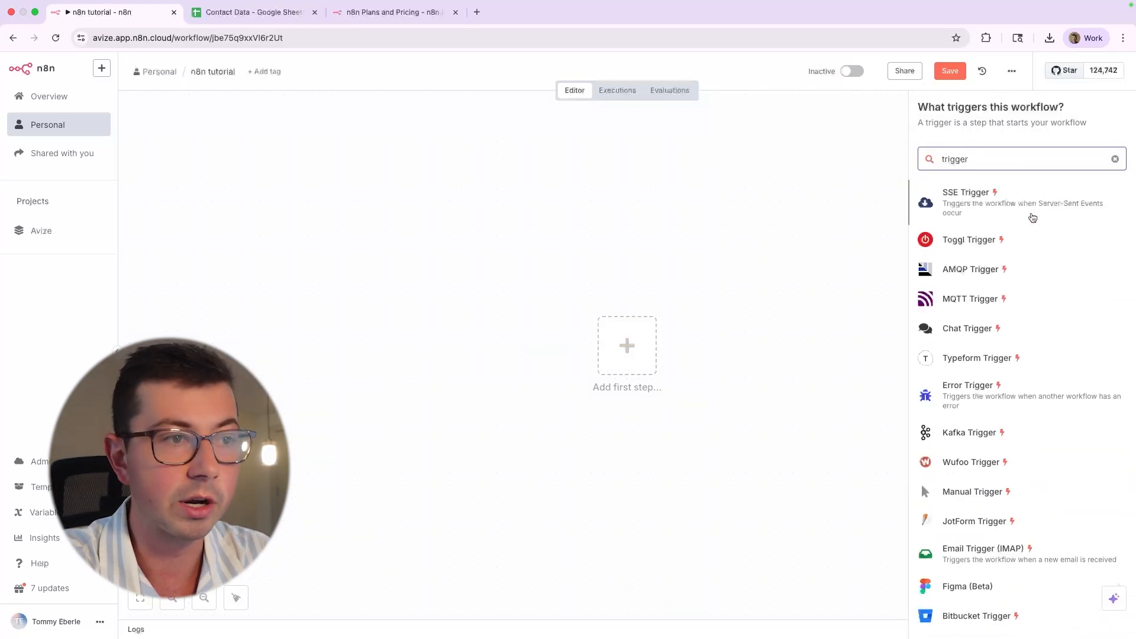
- Examine which trigger nodes are available in the search results, and close the node list without adding one
{"action": "scroll", "coordinate": [1066, 336], "scroll_direction": "down", "scroll_amount": 1}
{"action": "scroll", "coordinate": [1053, 325], "scroll_direction": "down", "scroll_amount": 2}
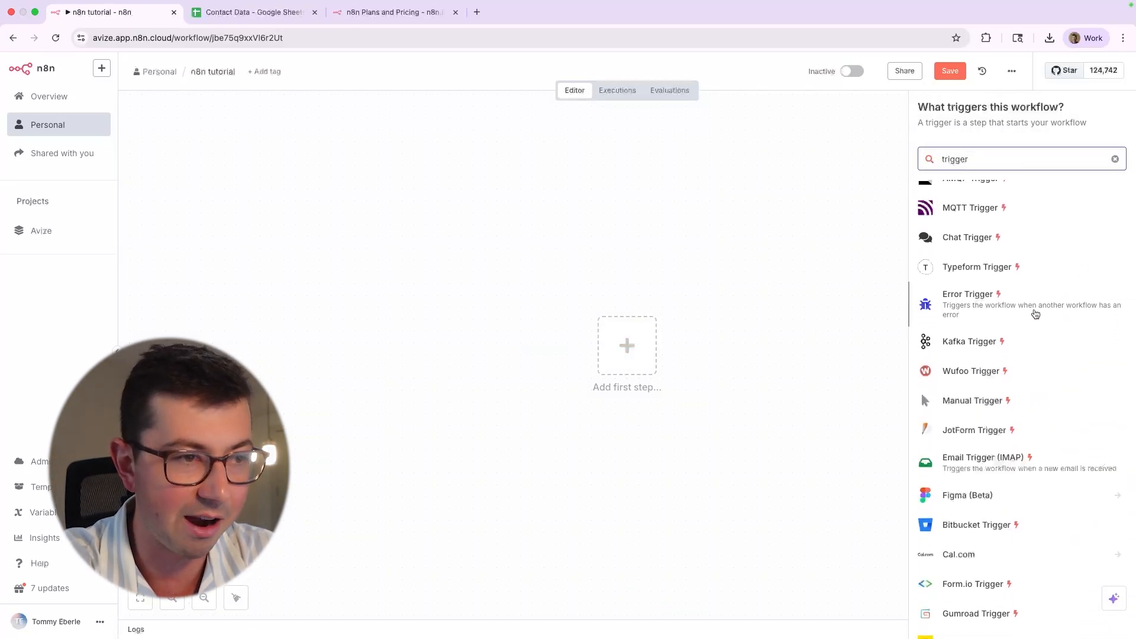
{"action": "scroll", "coordinate": [1041, 311], "scroll_direction": "down", "scroll_amount": 8}
{"action": "scroll", "coordinate": [1047, 288], "scroll_direction": "down", "scroll_amount": 4}
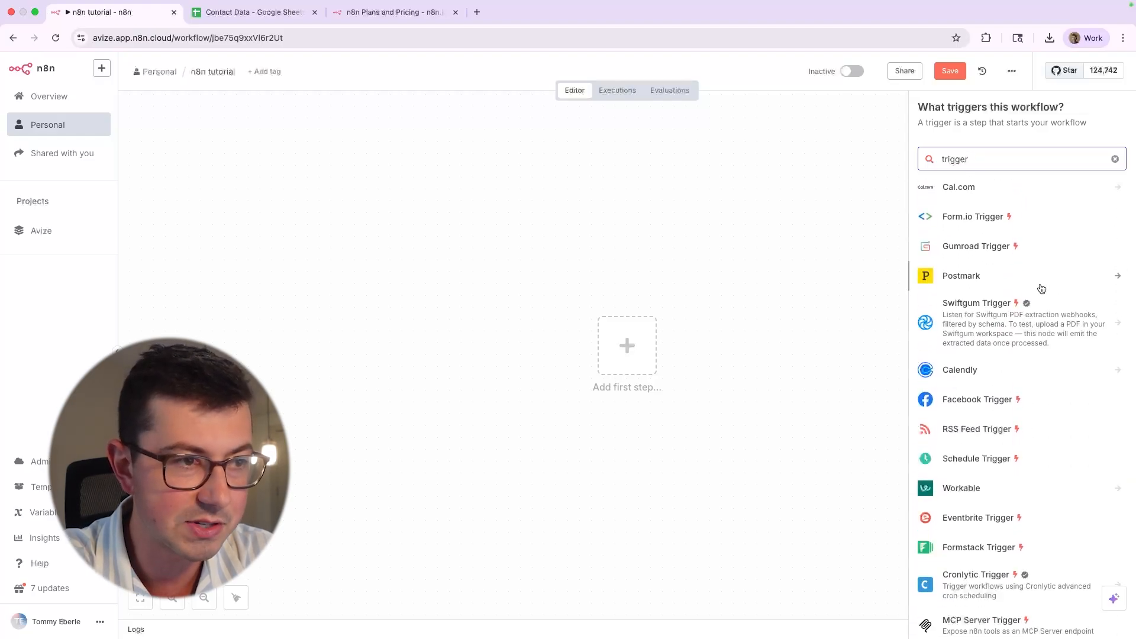
{"action": "scroll", "coordinate": [1018, 402], "scroll_direction": "down", "scroll_amount": 4}
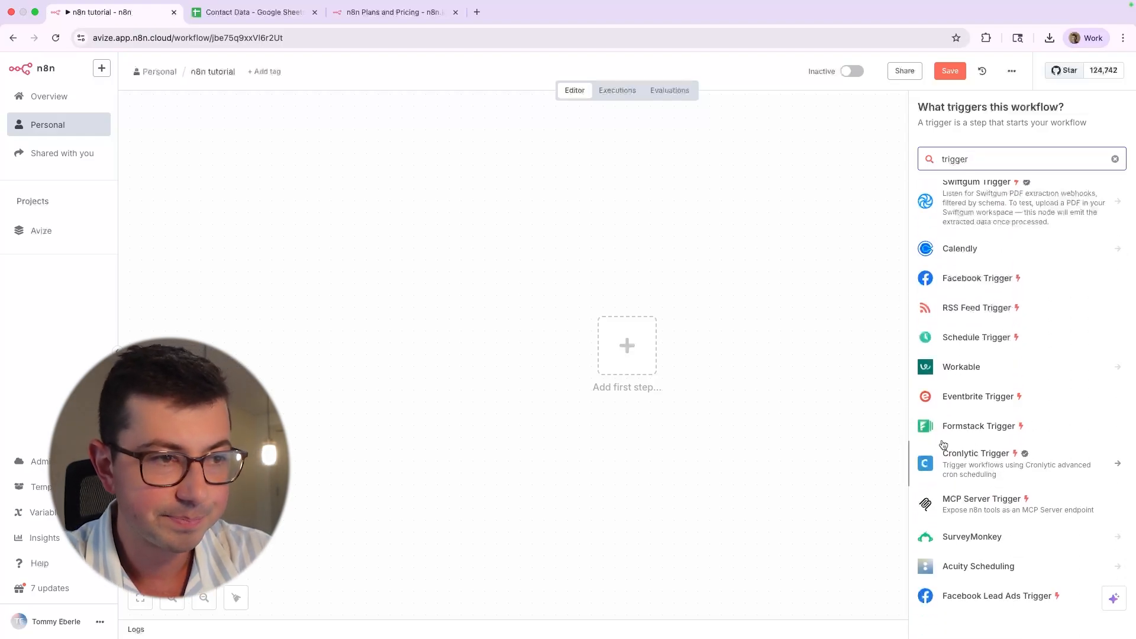
{"action": "scroll", "coordinate": [1042, 408], "scroll_direction": "up", "scroll_amount": 8}
{"action": "scroll", "coordinate": [1053, 367], "scroll_direction": "up", "scroll_amount": 2}
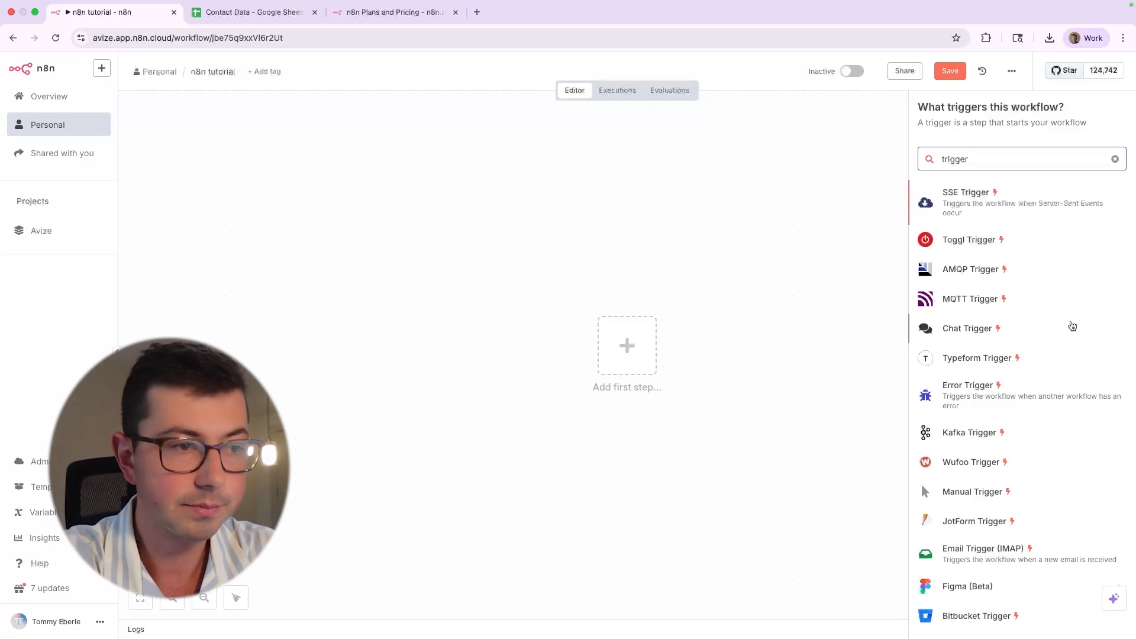
{"action": "scroll", "coordinate": [1065, 334], "scroll_direction": "down", "scroll_amount": 4}
{"action": "scroll", "coordinate": [947, 379], "scroll_direction": "down", "scroll_amount": 8}
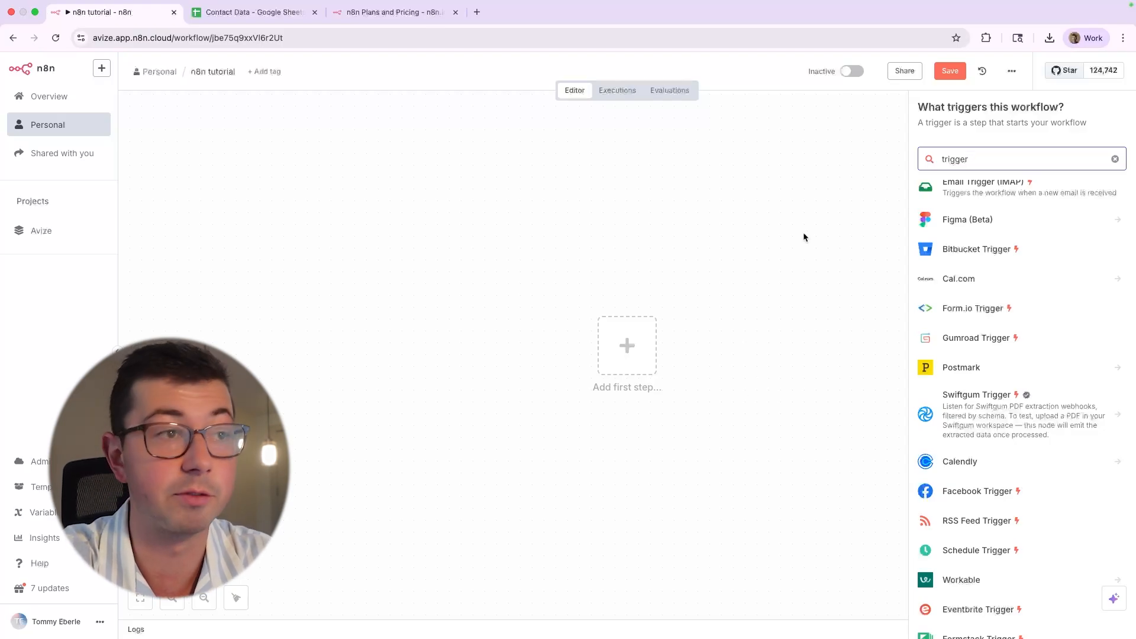
{"action": "left_click", "coordinate": [743, 220]}
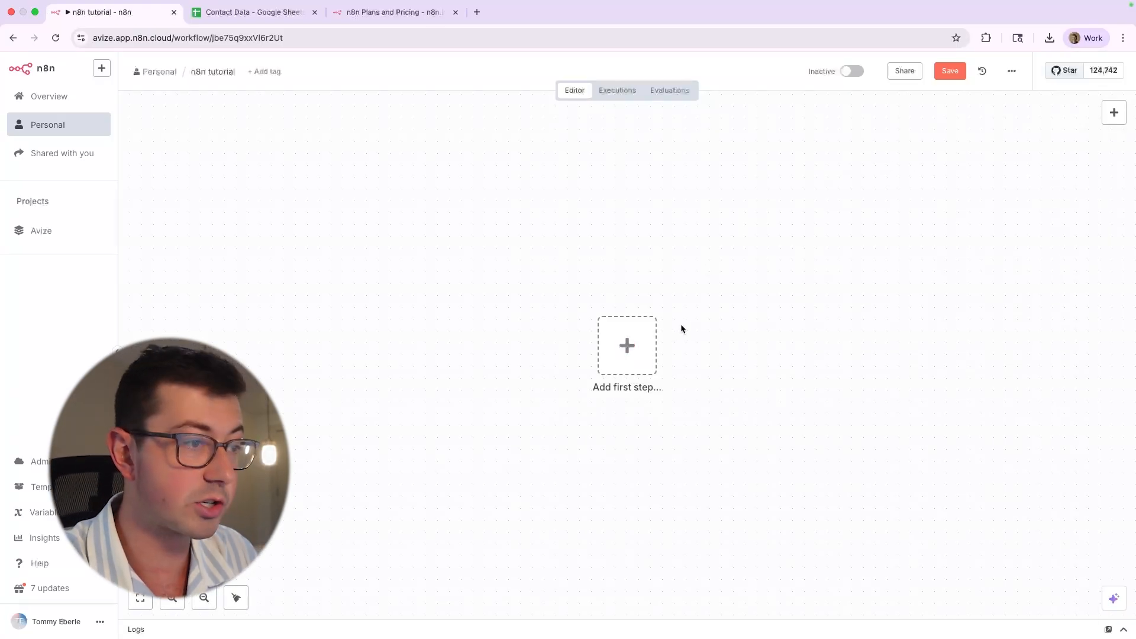
- Add a manual trigger as the workflow's first step
{"action": "left_click", "coordinate": [650, 348]}
{"action": "type", "text": "test"}
{"action": "key", "text": "BackSpace"}
{"action": "key", "text": "BackSpace"}
{"action": "key", "text": "BackSpace"}
{"action": "key", "text": "BackSpace"}
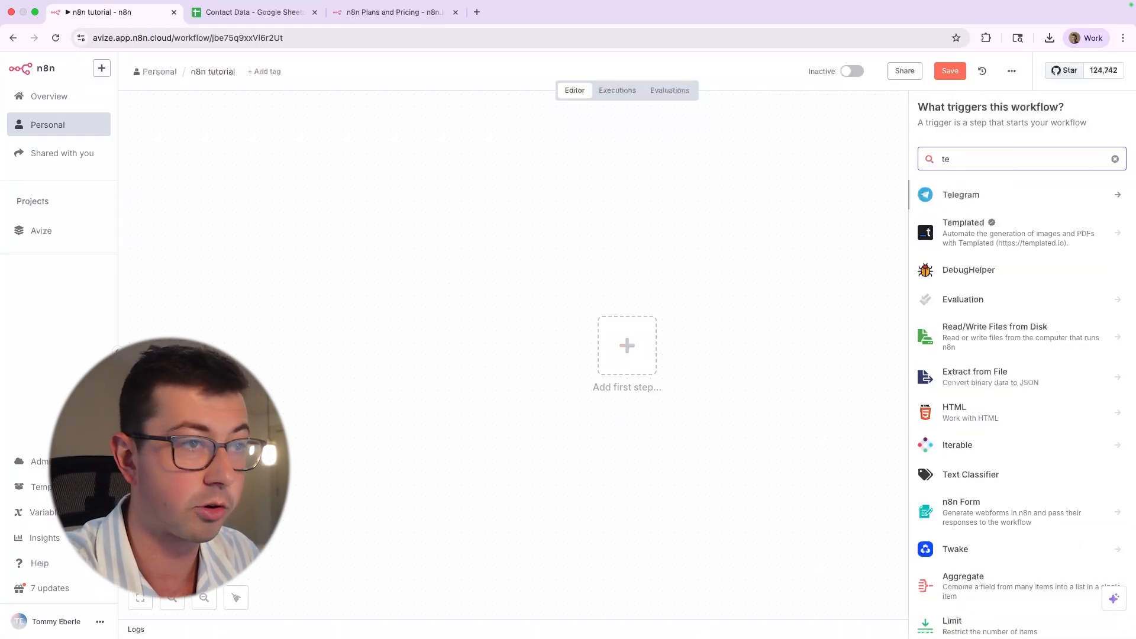
{"action": "left_click", "coordinate": [954, 196]}
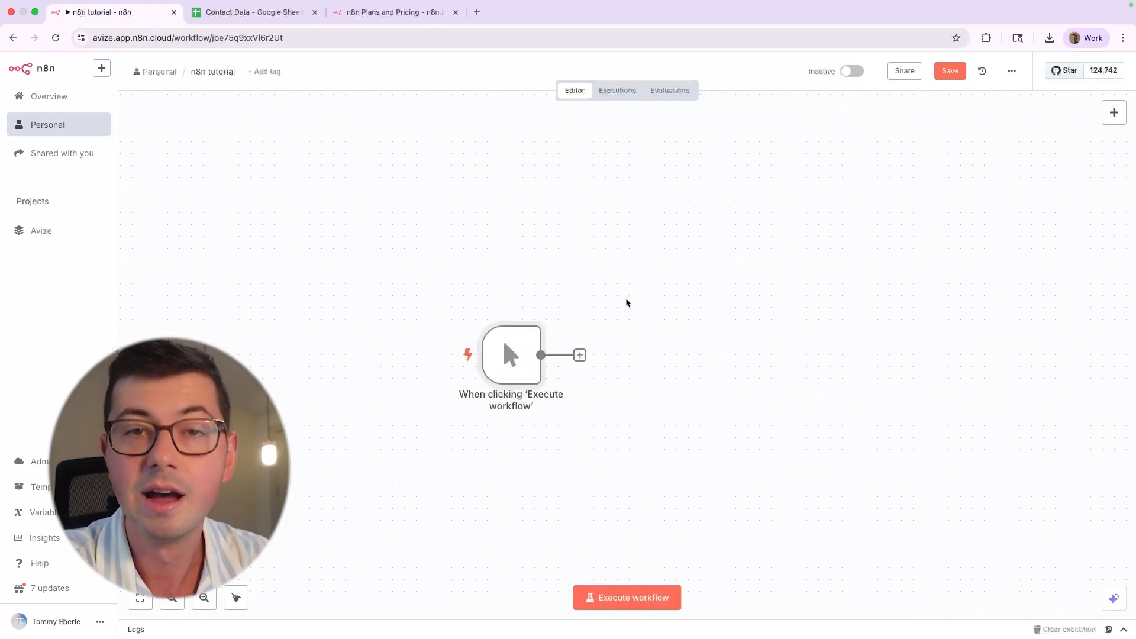
- Switch to Google Sheets to view the Contact Data spreadsheet, and return to the n8n workflow
{"action": "left_click", "coordinate": [220, 12]}
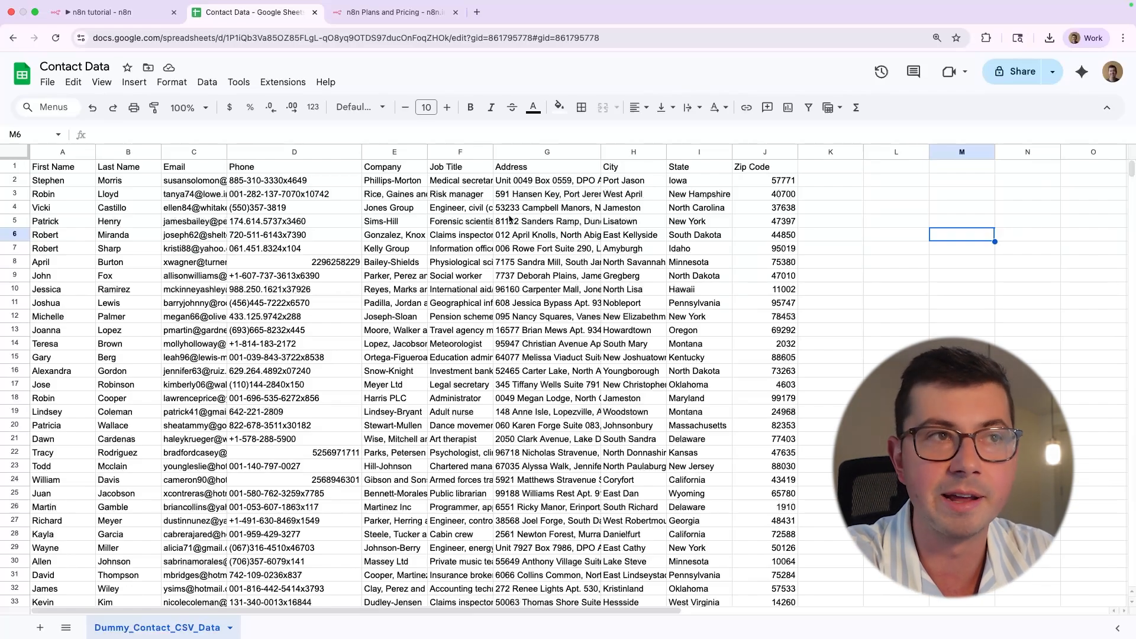
{"action": "left_click", "coordinate": [128, 12]}
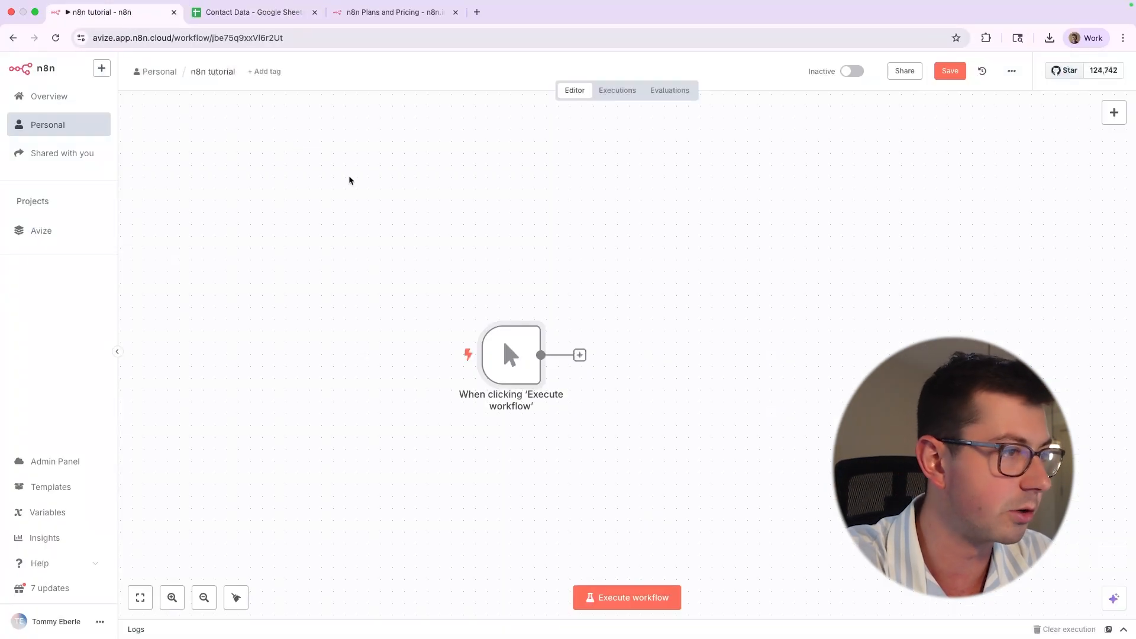
- Look through the app actions for the node after the trigger, search for "sheets", and view the Google Sheets actions
{"action": "left_click", "coordinate": [580, 354]}
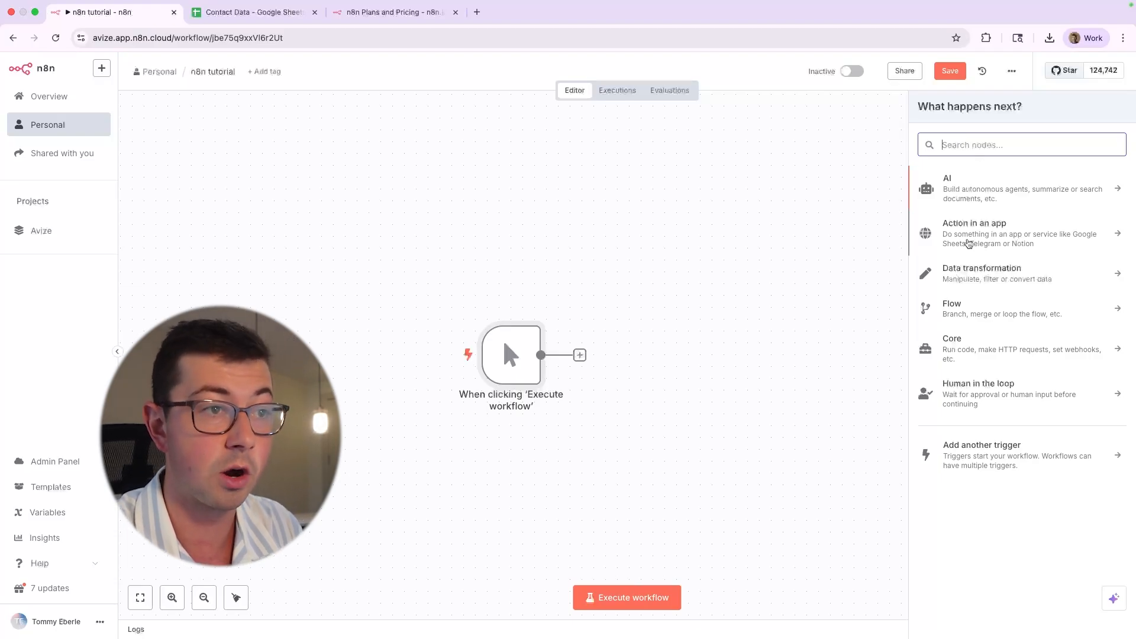
{"action": "left_click", "coordinate": [972, 239]}
{"action": "scroll", "coordinate": [1001, 299], "scroll_direction": "down", "scroll_amount": 15}
{"action": "scroll", "coordinate": [1001, 294], "scroll_direction": "down", "scroll_amount": 20}
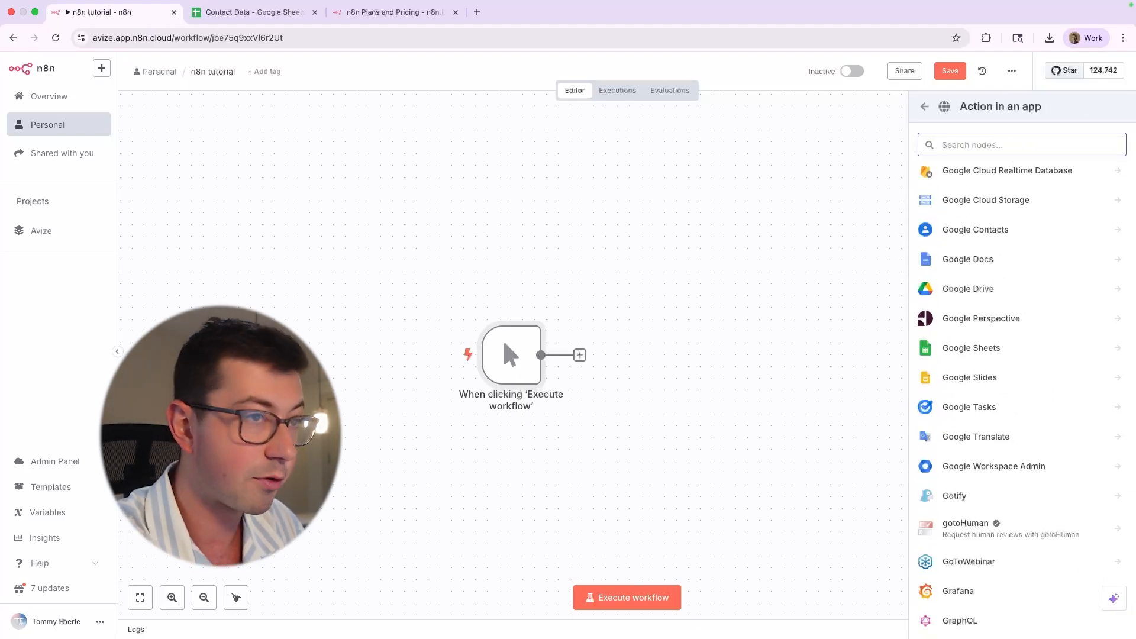
{"action": "type", "text": "sheets"}
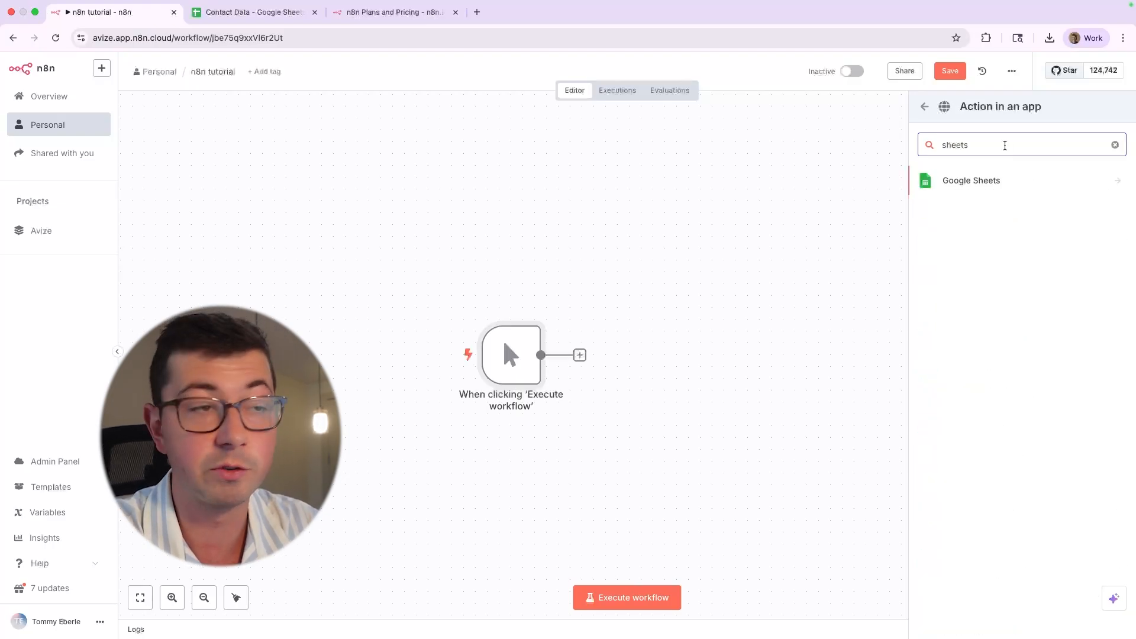
{"action": "left_click", "coordinate": [994, 181]}
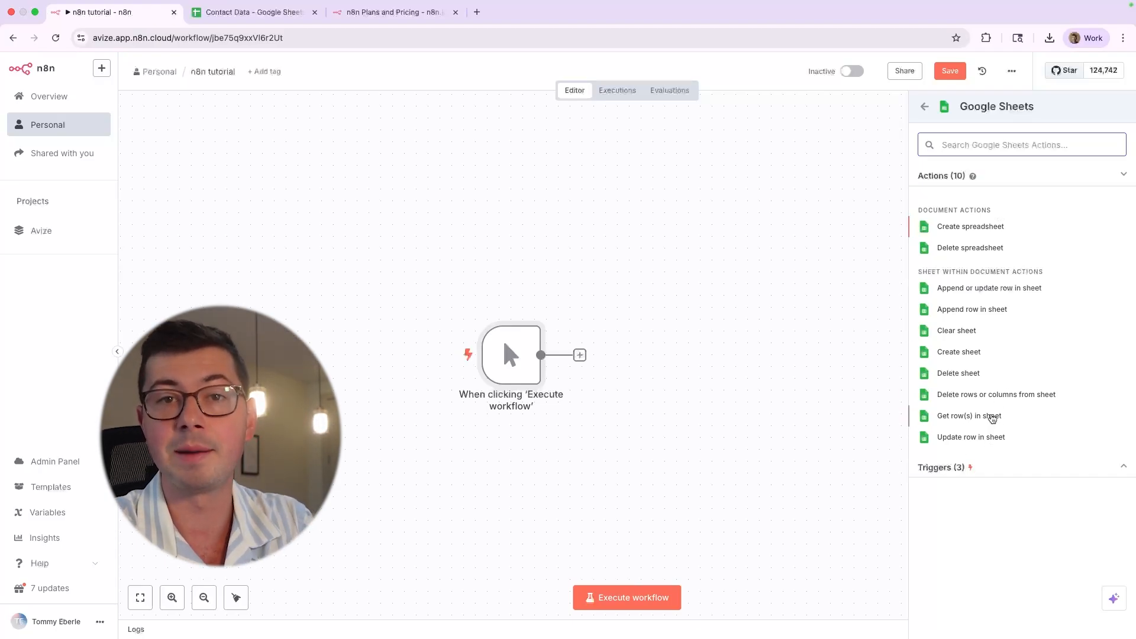
- Look through the list of apps available for the next node, view the Google Ads actions, and return to the app list
{"action": "left_click", "coordinate": [925, 108]}
{"action": "left_click", "coordinate": [1112, 146]}
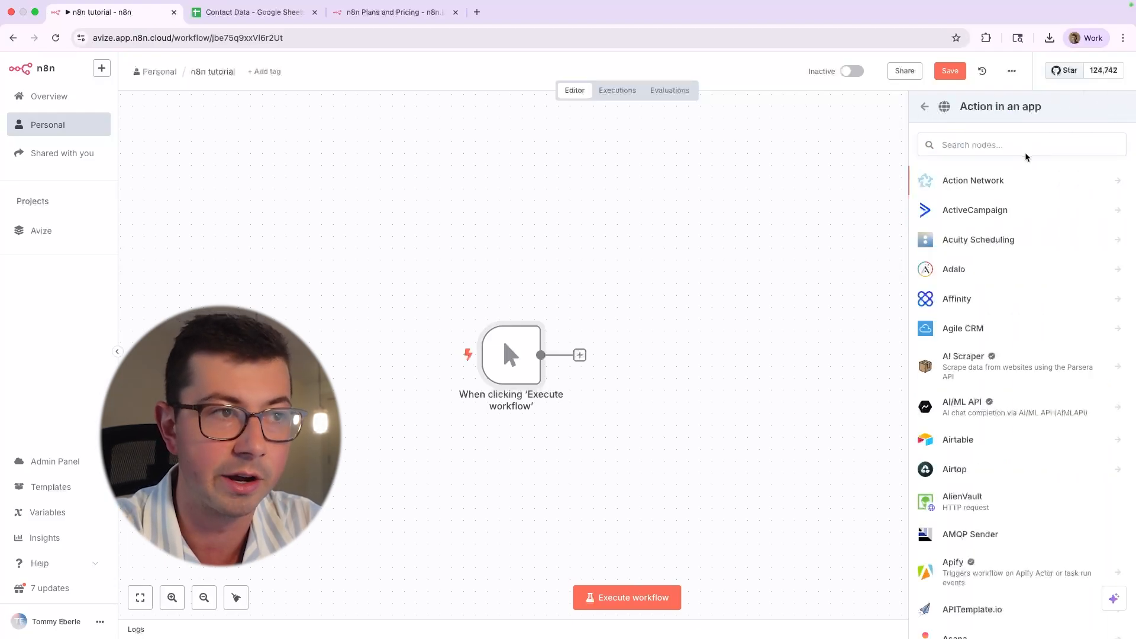
{"action": "scroll", "coordinate": [998, 215], "scroll_direction": "down", "scroll_amount": 10}
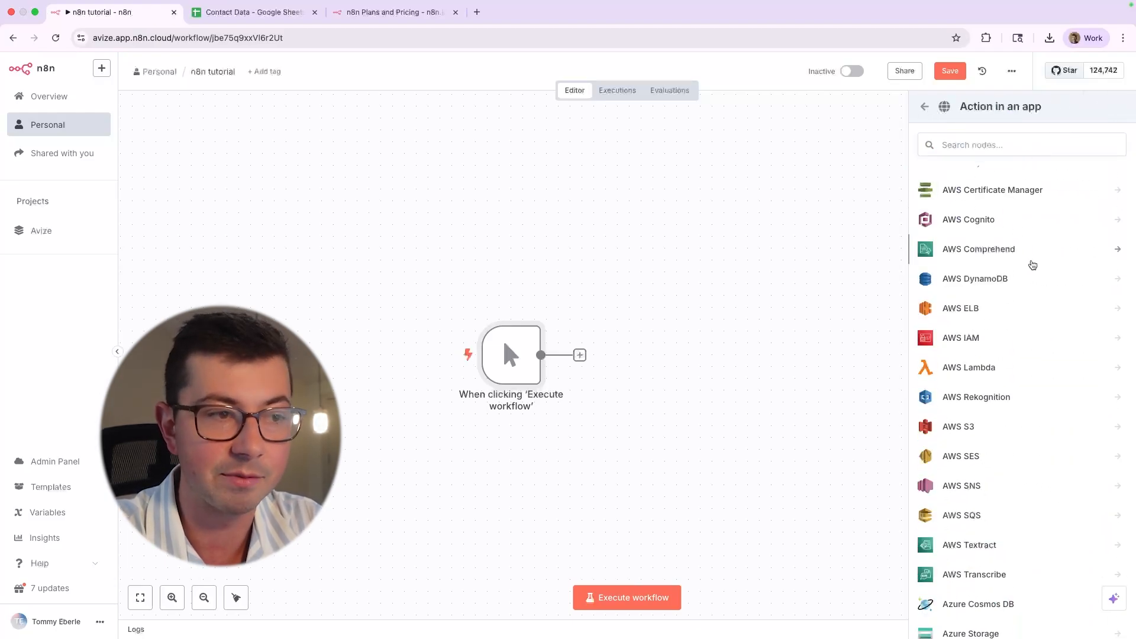
{"action": "scroll", "coordinate": [1032, 264], "scroll_direction": "up", "scroll_amount": 5}
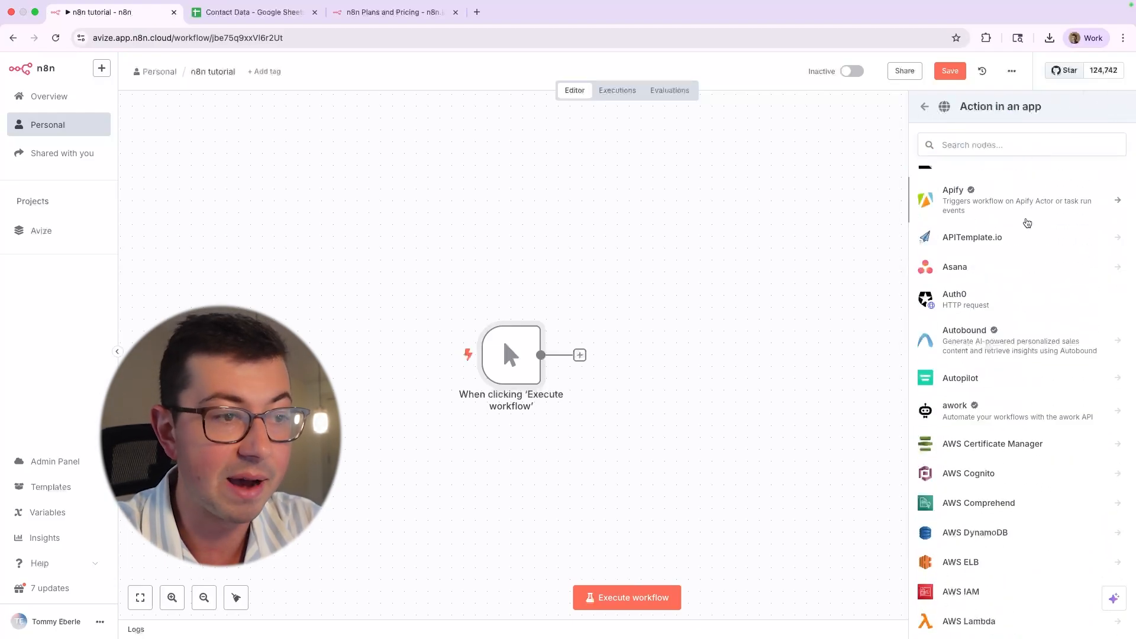
{"action": "scroll", "coordinate": [1027, 223], "scroll_direction": "down", "scroll_amount": 7}
{"action": "scroll", "coordinate": [968, 264], "scroll_direction": "down", "scroll_amount": 15}
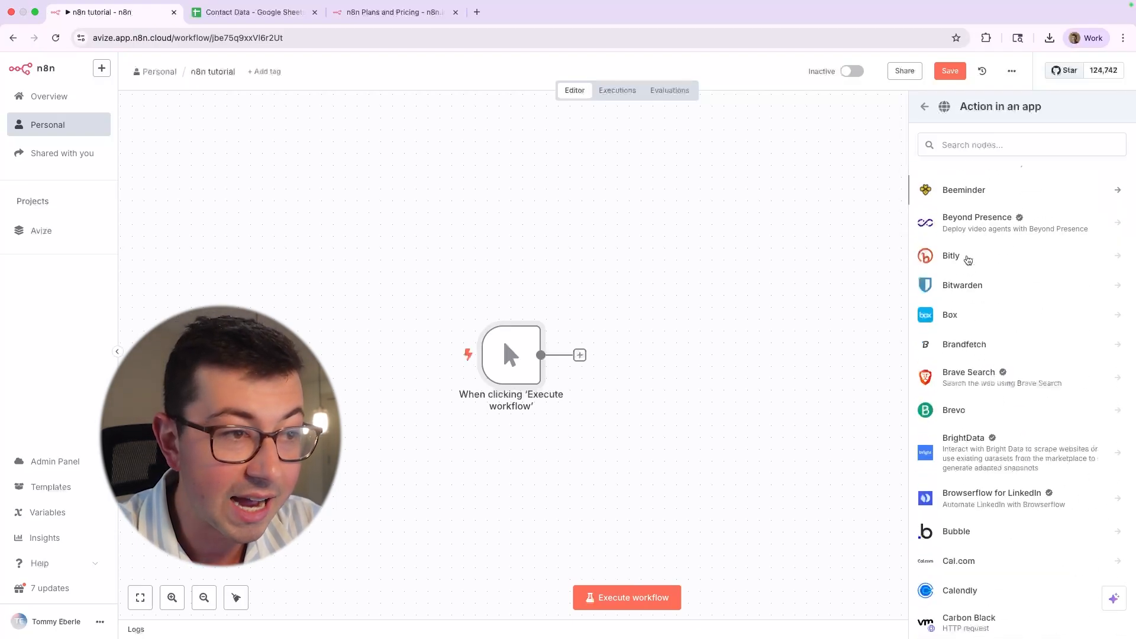
{"action": "scroll", "coordinate": [971, 231], "scroll_direction": "down", "scroll_amount": 20}
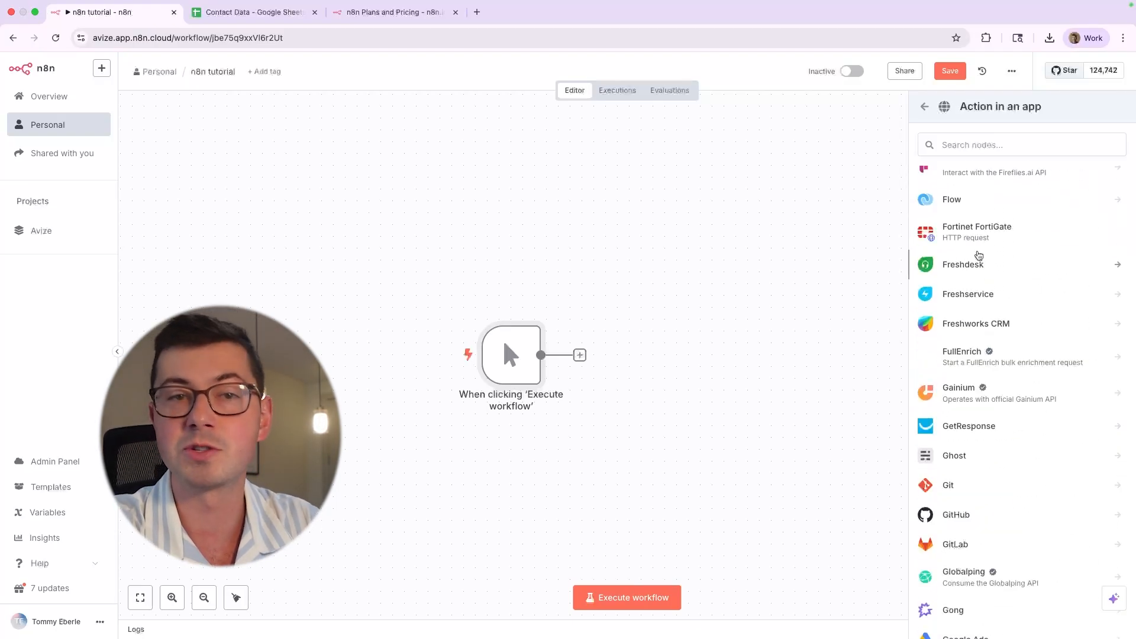
{"action": "scroll", "coordinate": [1028, 366], "scroll_direction": "up", "scroll_amount": 20}
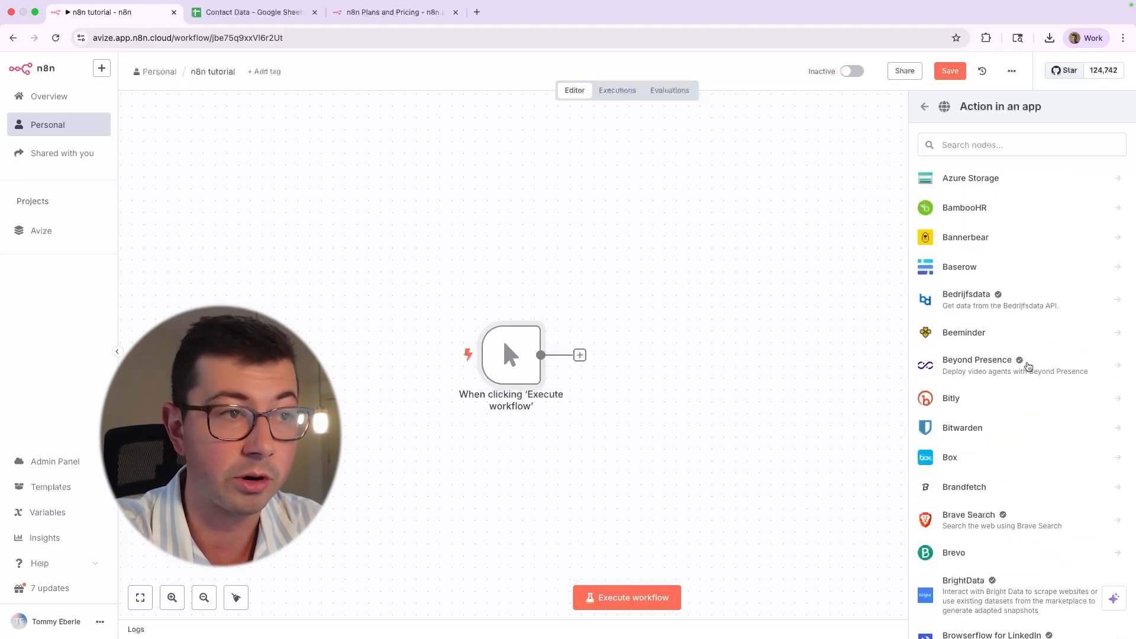
{"action": "scroll", "coordinate": [1028, 366], "scroll_direction": "down", "scroll_amount": 20}
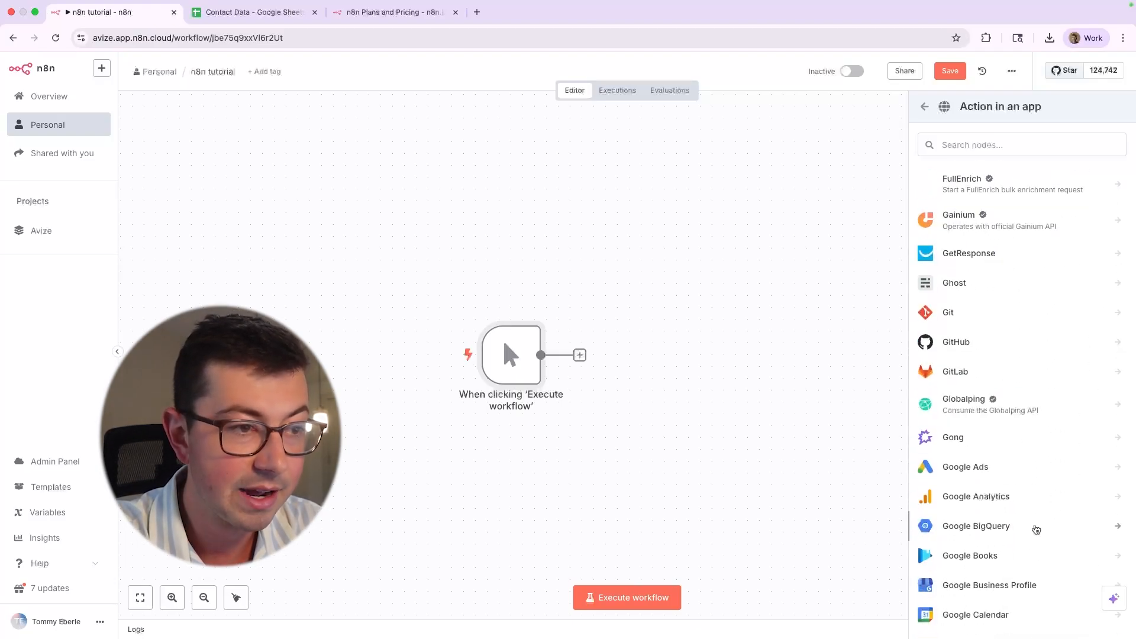
{"action": "left_click", "coordinate": [1024, 467]}
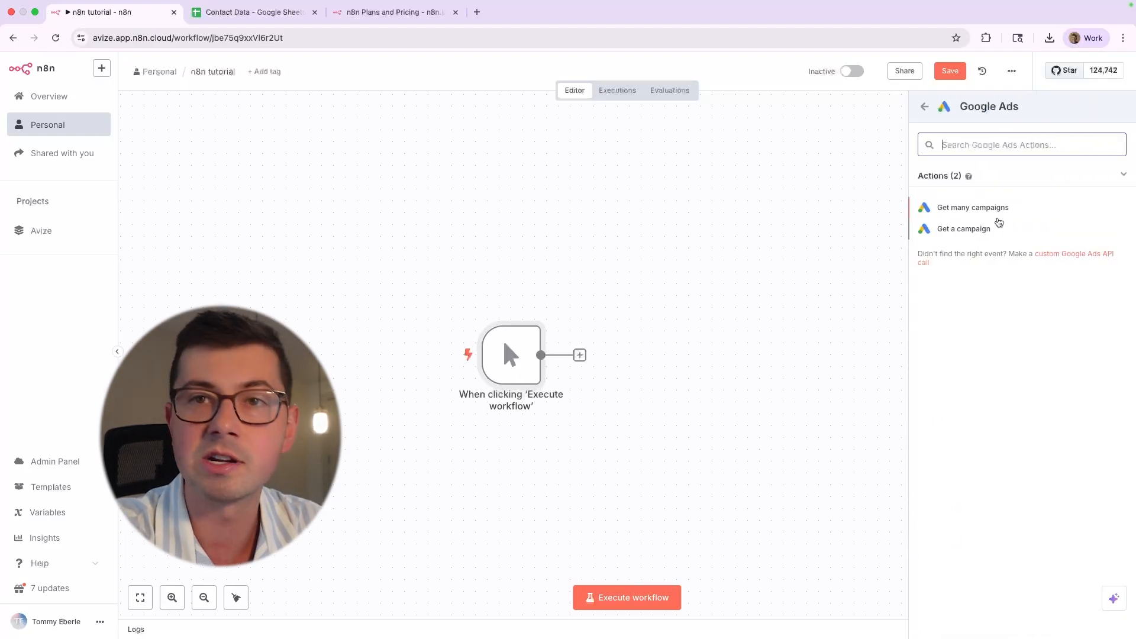
{"action": "left_click", "coordinate": [925, 106]}
- Search the app actions for "sheets" and view the Google Sheets actions and triggers
{"action": "type", "text": "sheets"}
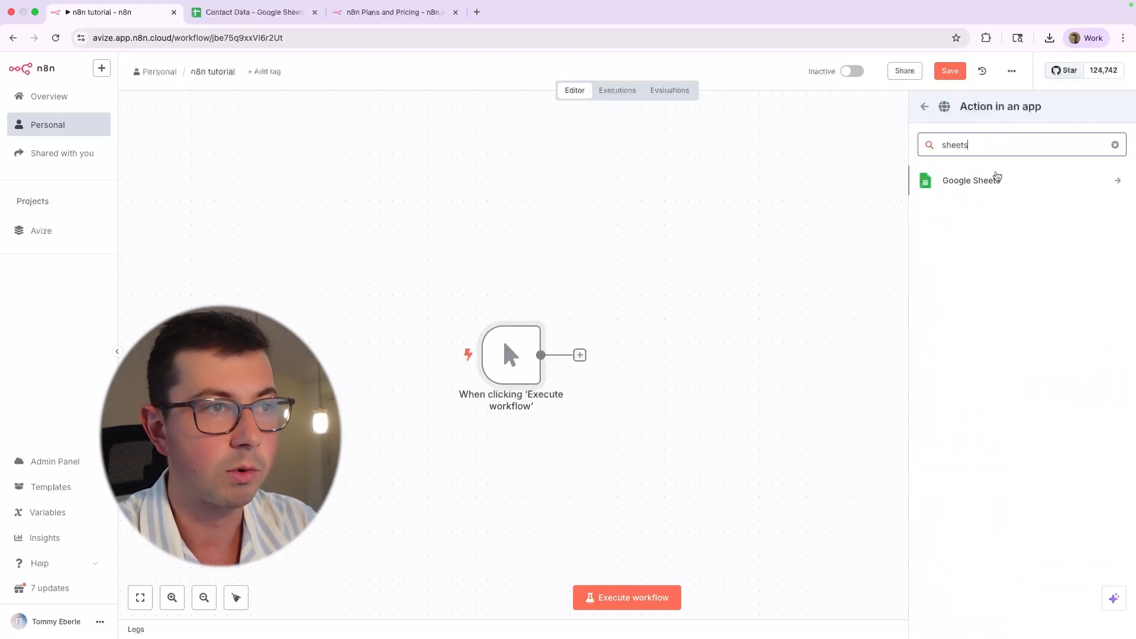
{"action": "left_click", "coordinate": [996, 178]}
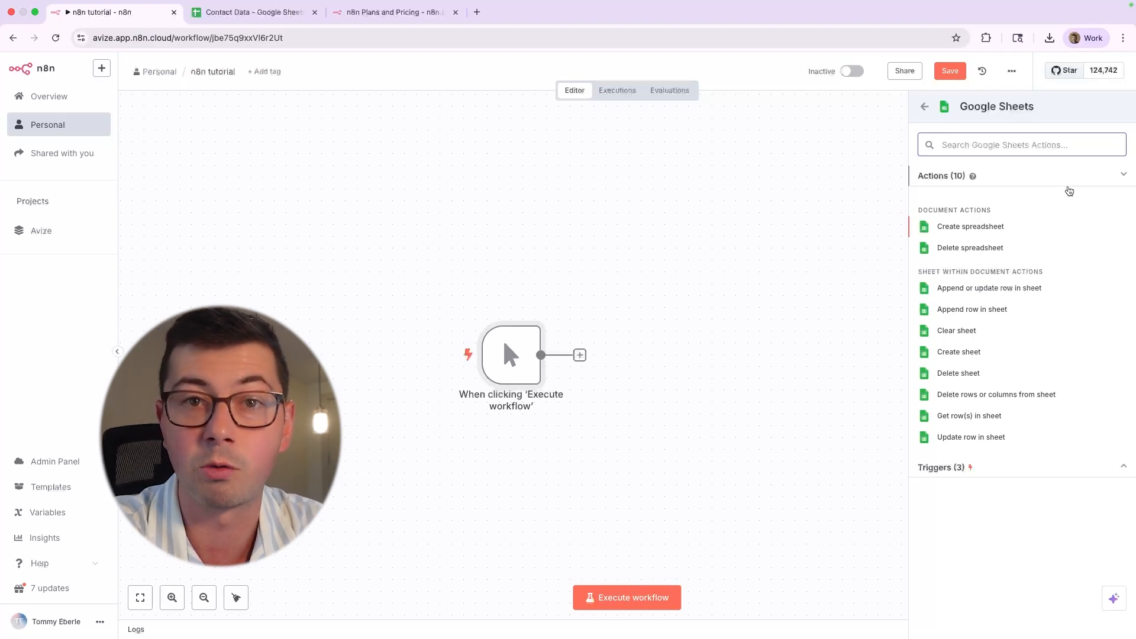
{"action": "left_click", "coordinate": [1057, 463]}
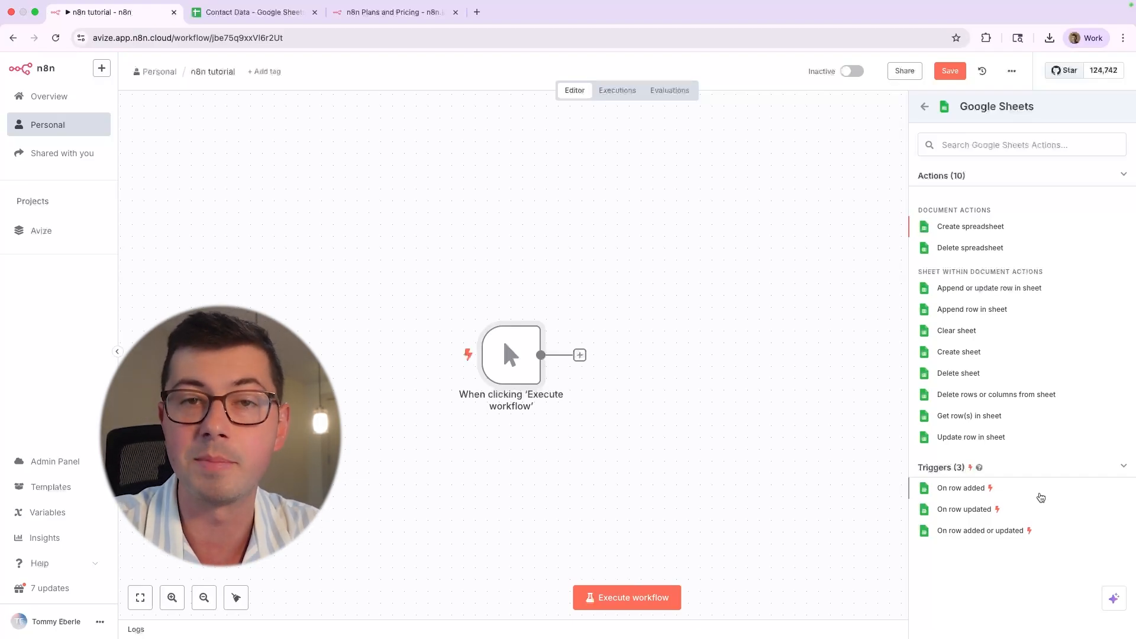
- Switch to the Contact Data spreadsheet, select the first empty row's cell A52, and return to the n8n workflow
{"action": "left_click", "coordinate": [296, 12]}
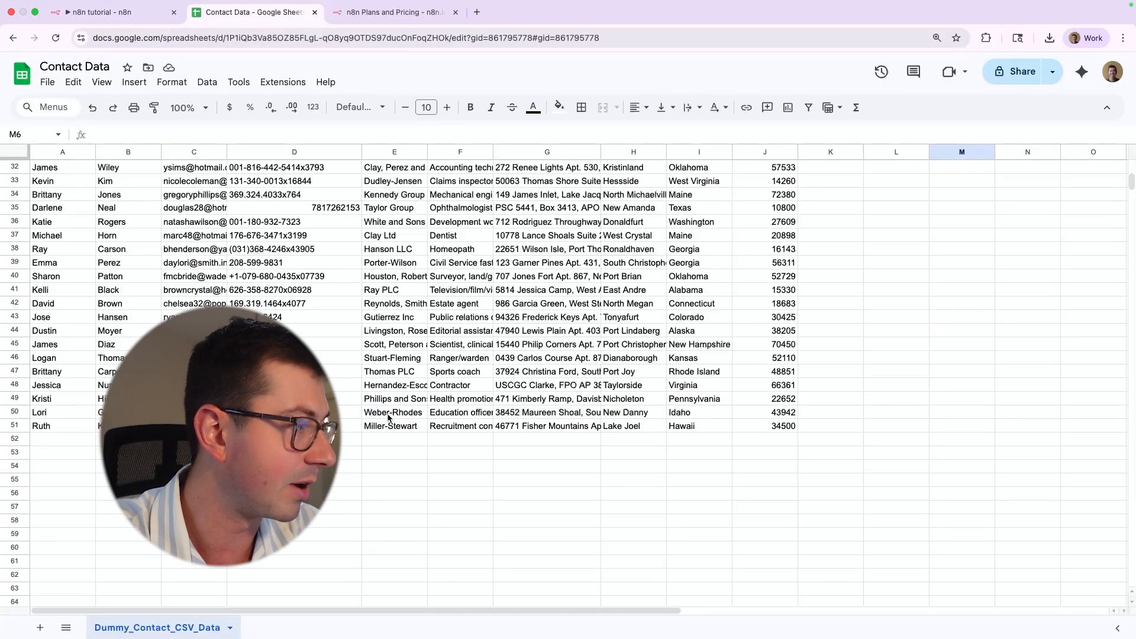
{"action": "left_click", "coordinate": [65, 438]}
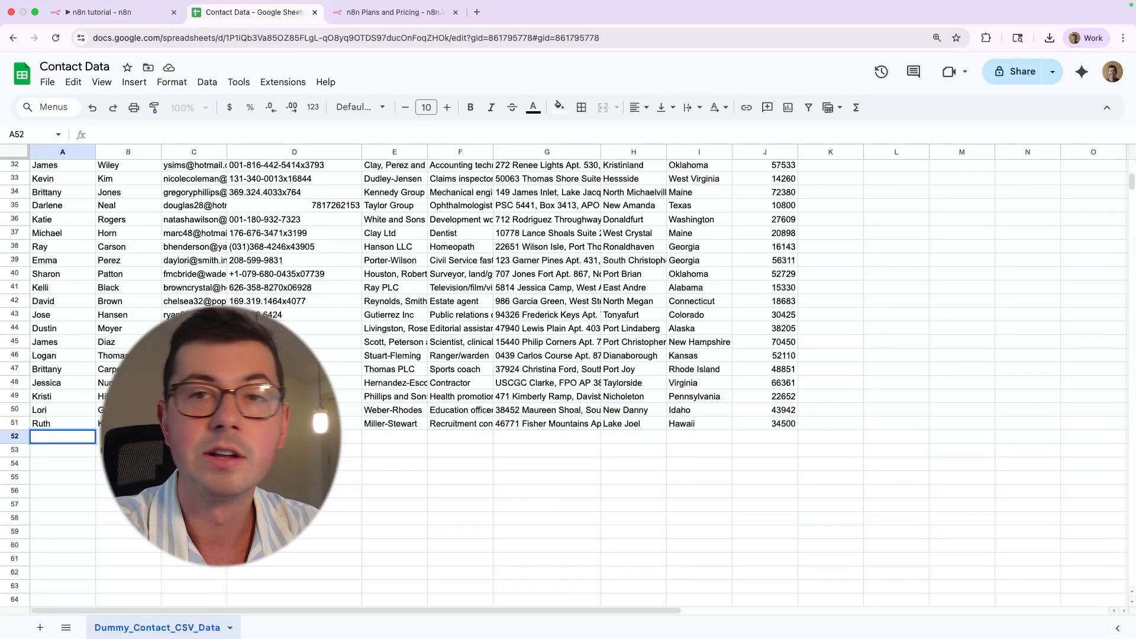
{"action": "left_click", "coordinate": [106, 13]}
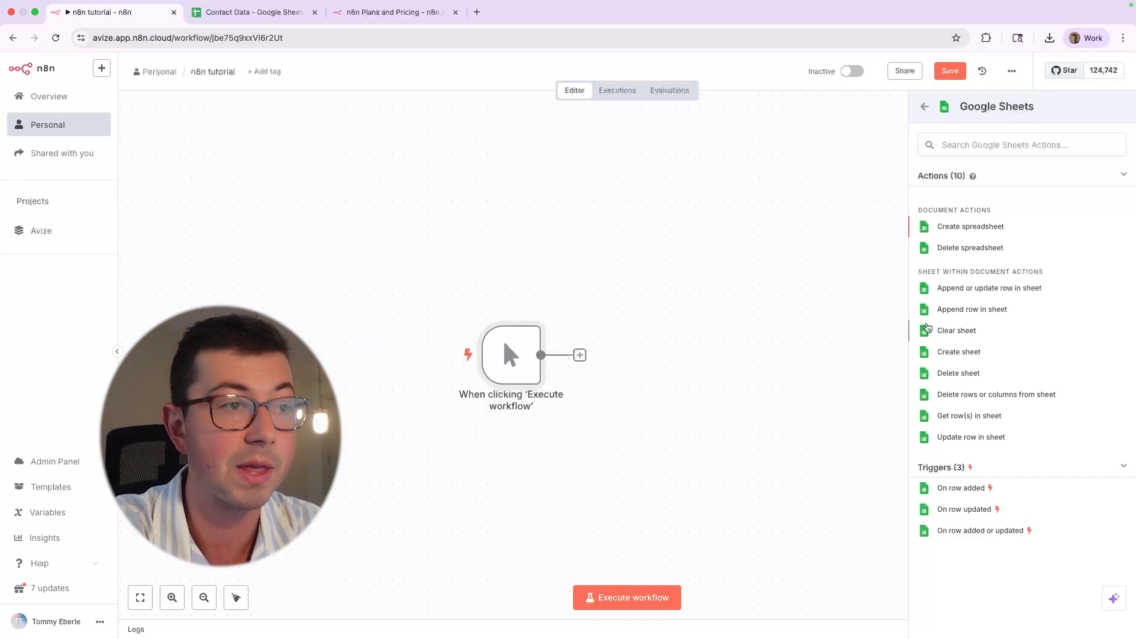
- Add a Google Sheets node with the "Get row(s) in sheet" action after the manual trigger, and return to the canvas
{"action": "left_click_drag", "start_coordinate": [502, 342], "coordinate": [360, 354]}
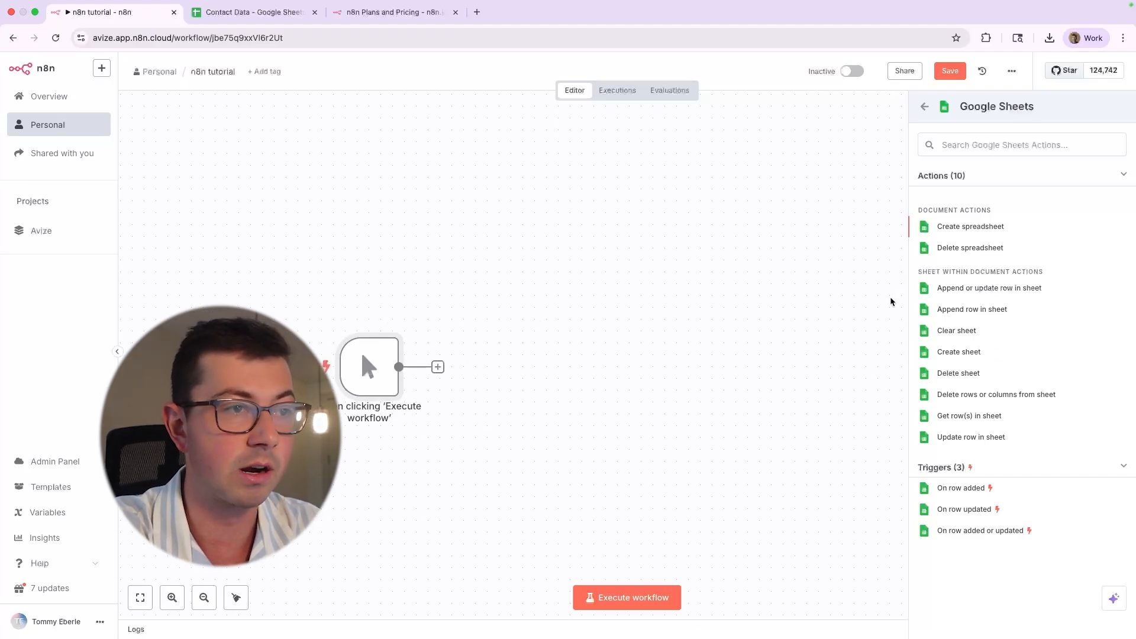
{"action": "left_click", "coordinate": [1123, 467]}
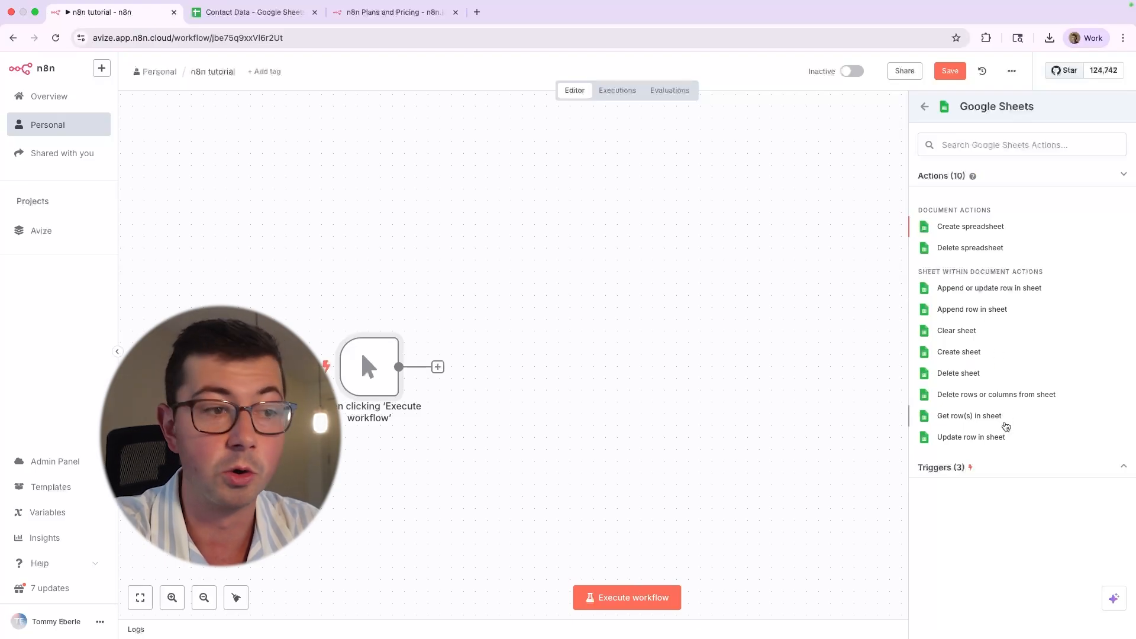
{"action": "left_click", "coordinate": [1005, 421]}
{"action": "key", "text": "Escape"}
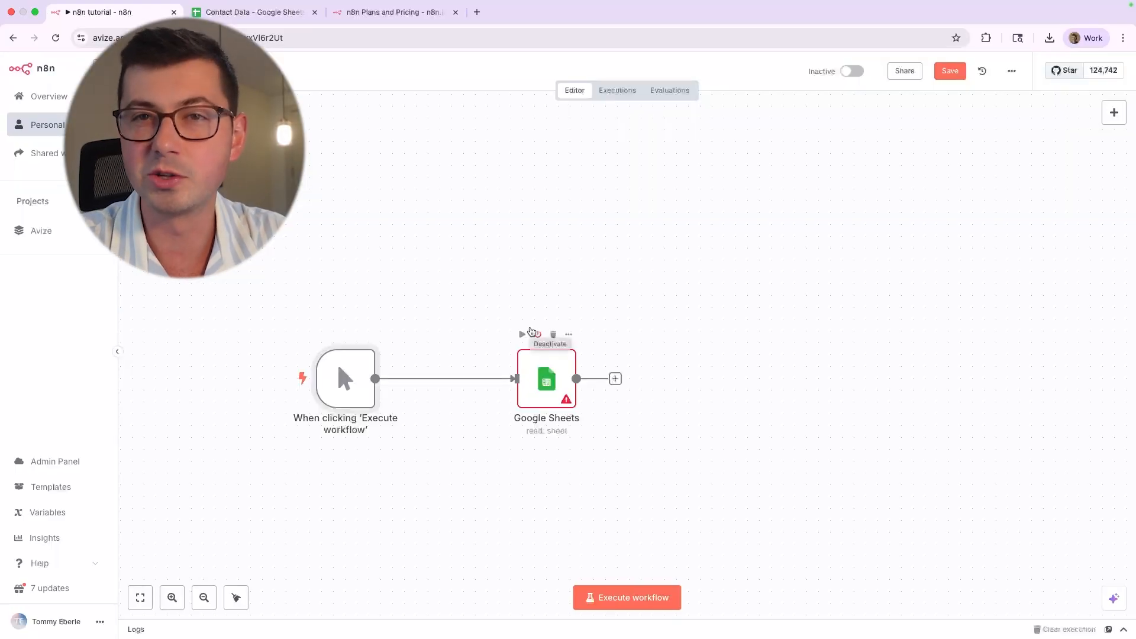
- Space the trigger and Google Sheets nodes farther apart, and delete their connection and the Google Sheets node
{"action": "left_click_drag", "start_coordinate": [345, 378], "coordinate": [322, 378]}
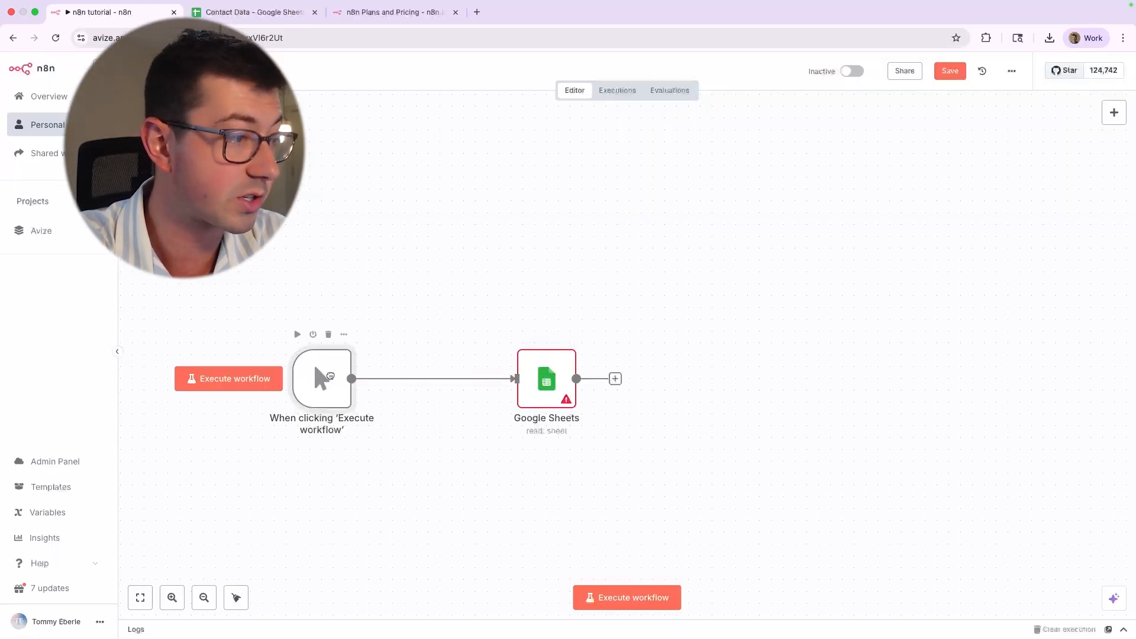
{"action": "left_click_drag", "start_coordinate": [579, 384], "coordinate": [591, 385]}
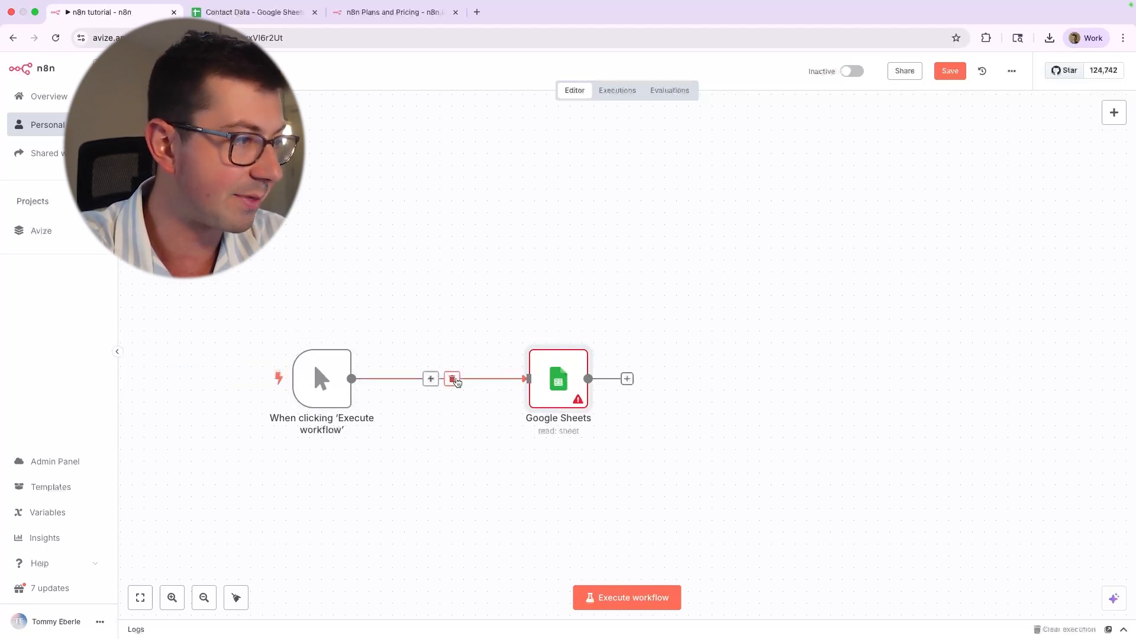
{"action": "left_click", "coordinate": [452, 379]}
{"action": "key", "text": "Delete"}
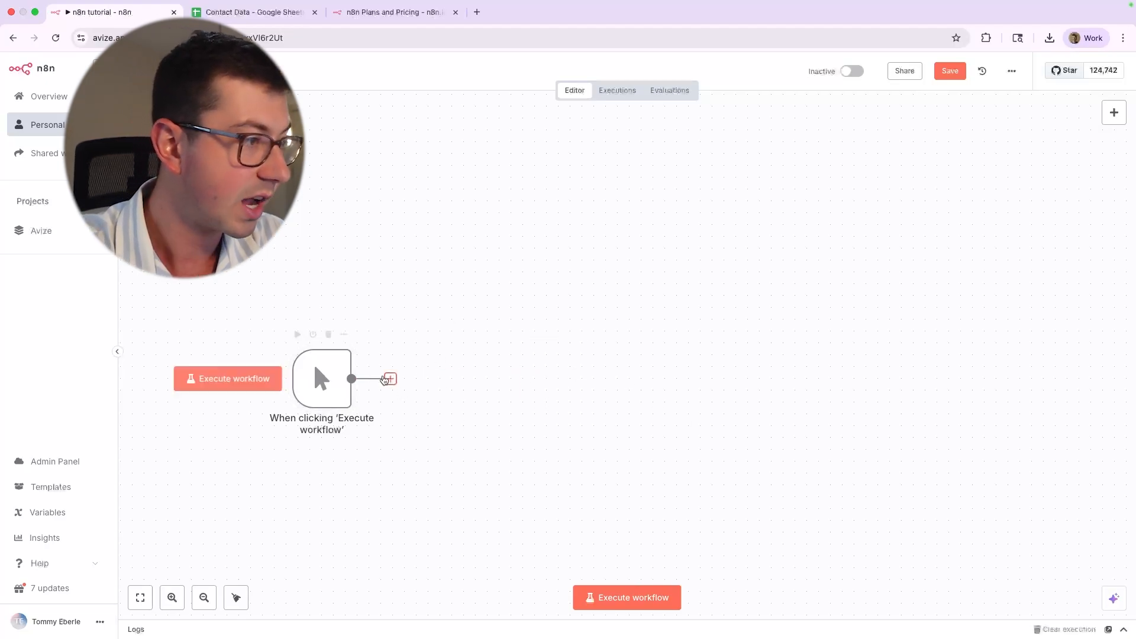
- Search for "sheet" from the trigger's output, add the Google Sheets "Get row(s) in sheet" action again, and return to the canvas
{"action": "left_click", "coordinate": [390, 379]}
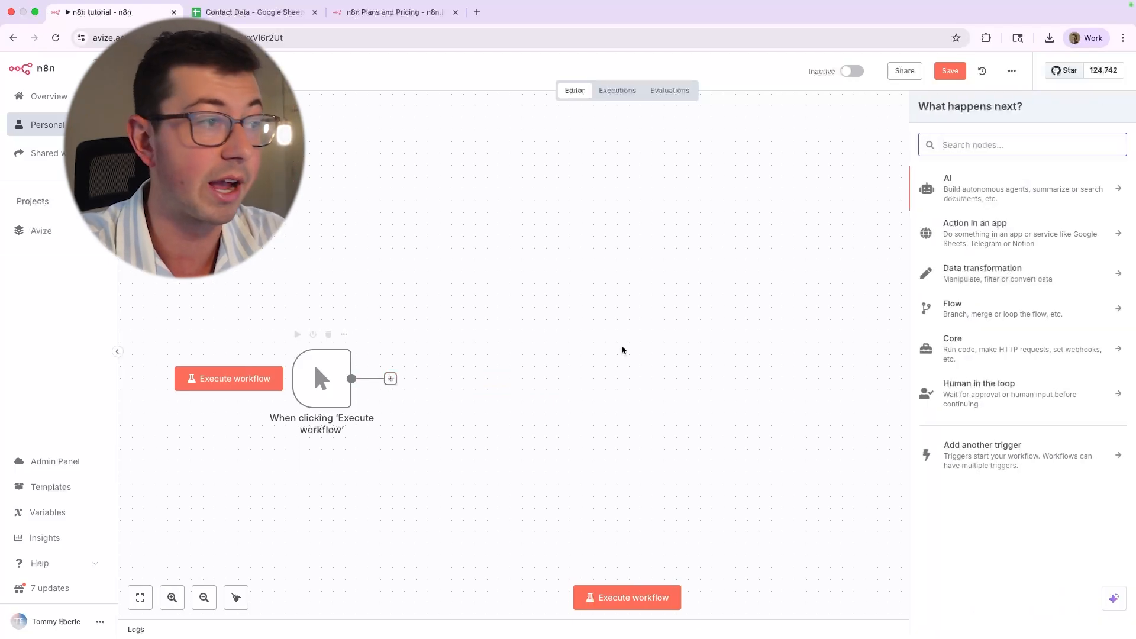
{"action": "type", "text": "sheet"}
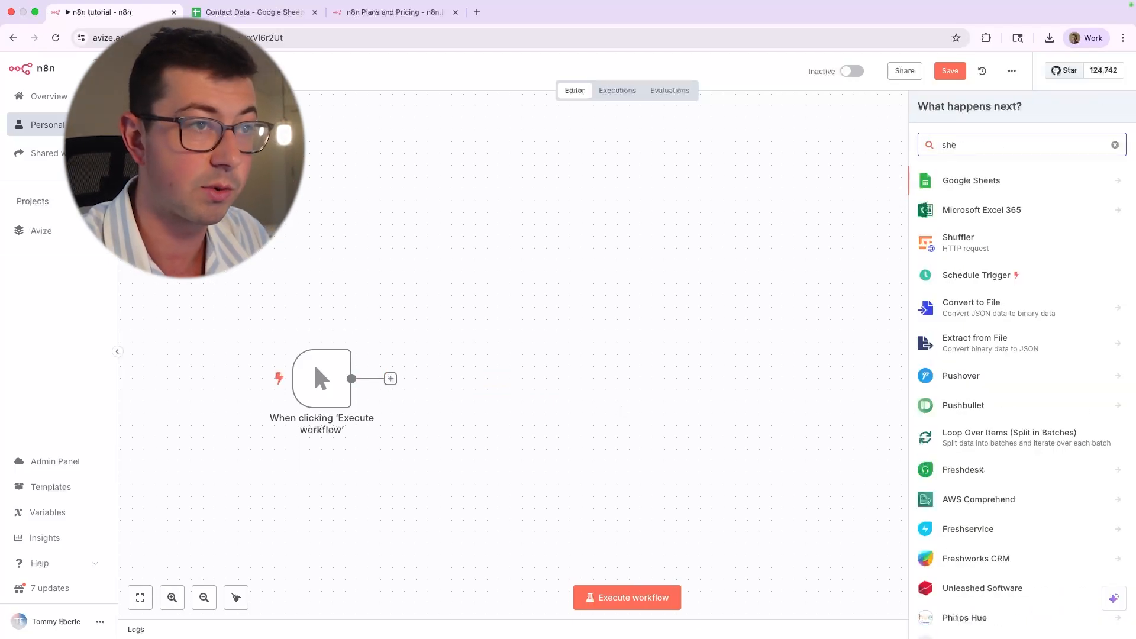
{"action": "left_click", "coordinate": [970, 181]}
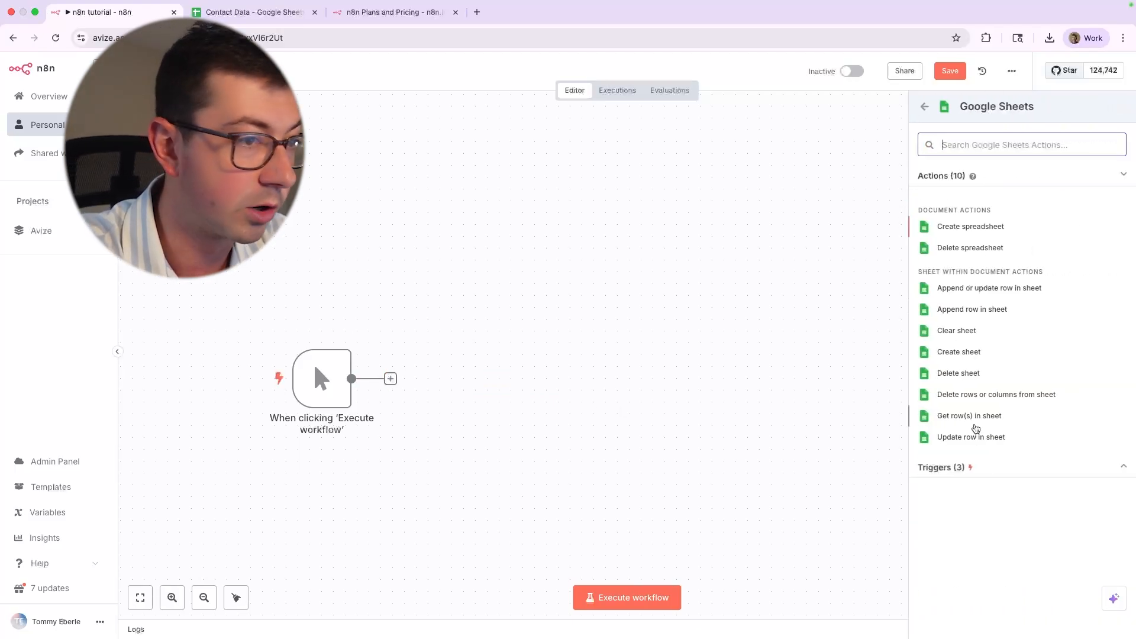
{"action": "left_click", "coordinate": [971, 419]}
{"action": "left_click", "coordinate": [39, 57]}
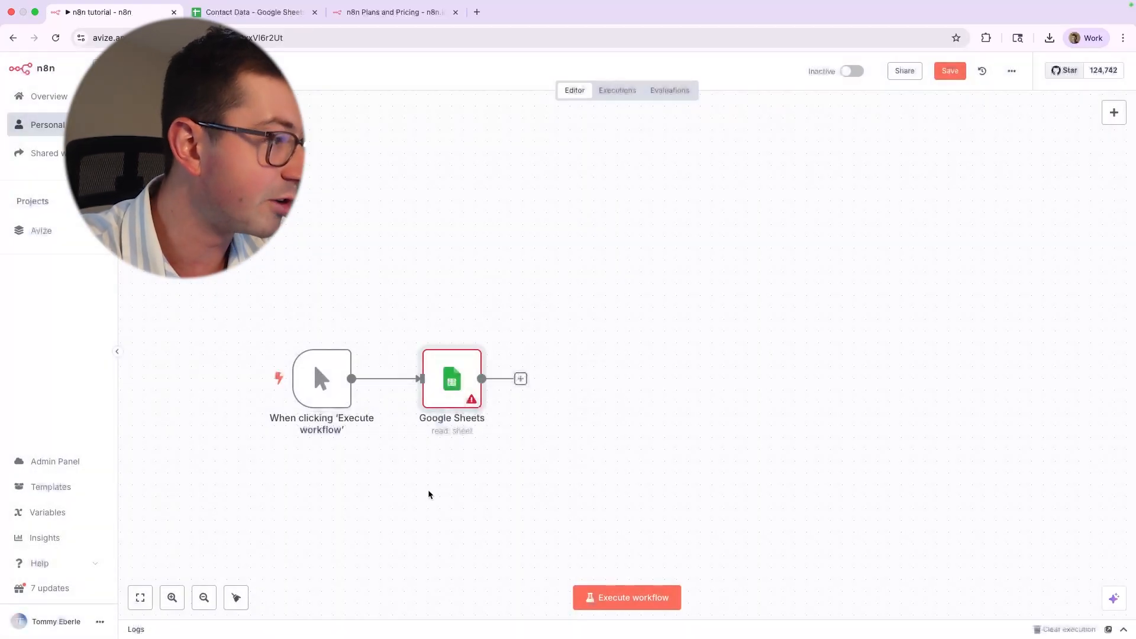
- Place the Google Sheets node farther from the trigger in a level row, and try to execute the workflow
{"action": "left_click_drag", "start_coordinate": [462, 381], "coordinate": [533, 383]}
{"action": "mouse_move", "coordinate": [343, 380]}
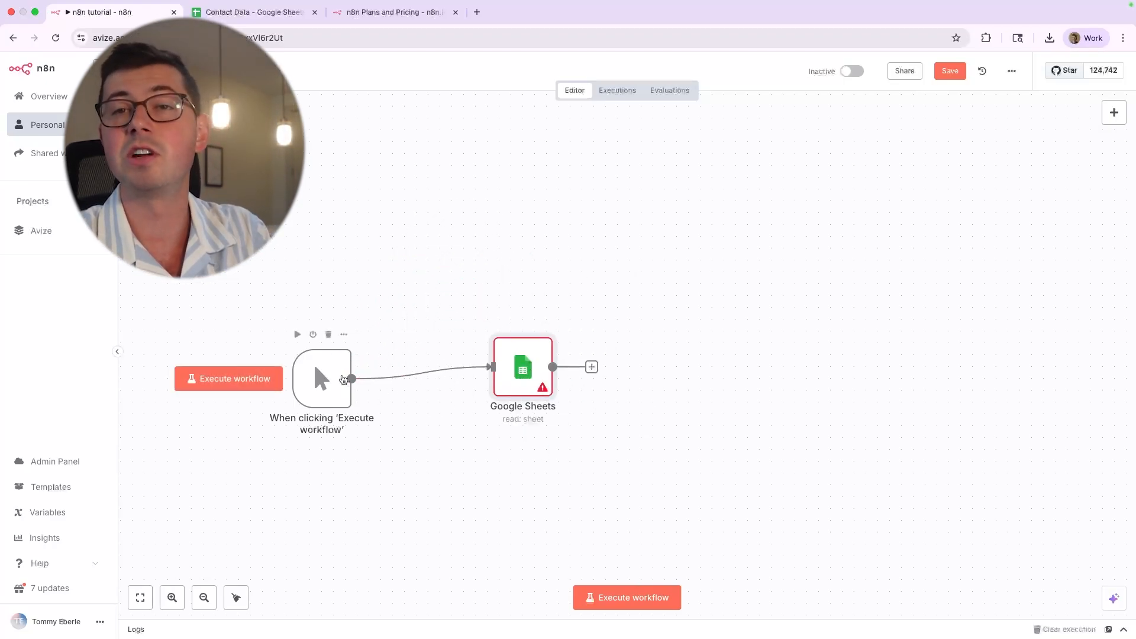
{"action": "left_click_drag", "start_coordinate": [335, 380], "coordinate": [335, 355]}
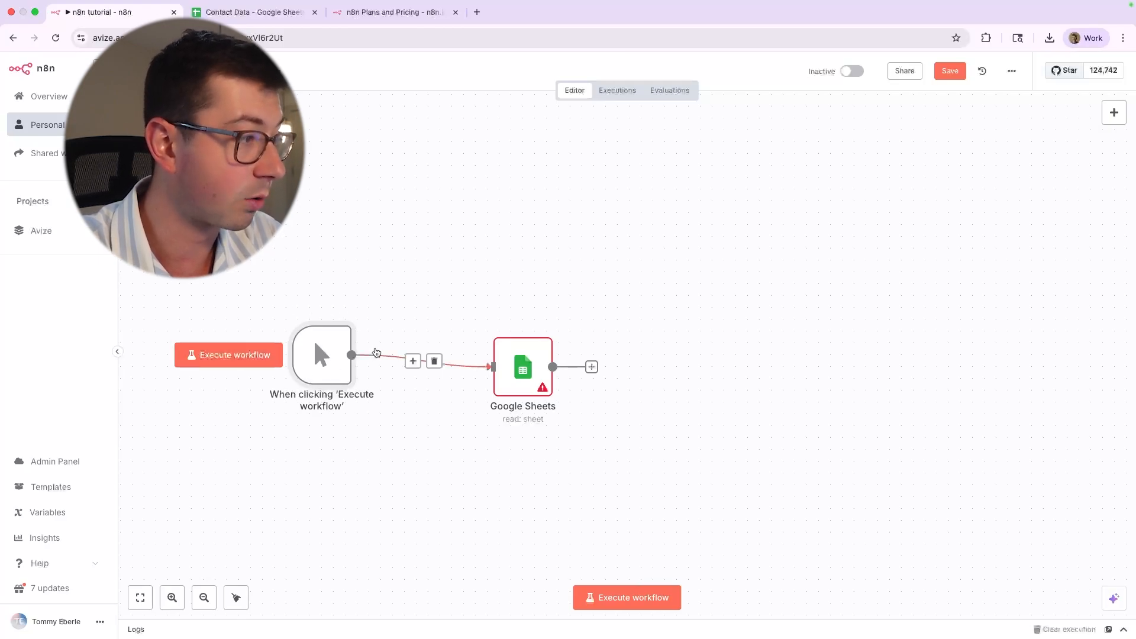
{"action": "left_click", "coordinate": [231, 355]}
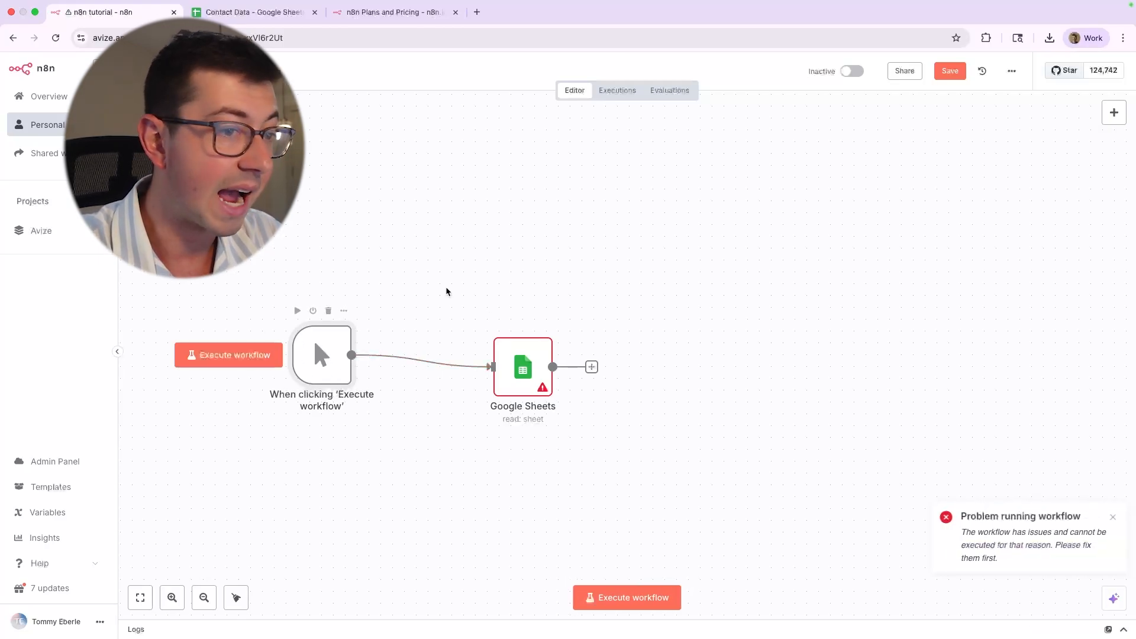
{"action": "left_click_drag", "start_coordinate": [525, 370], "coordinate": [548, 347]}
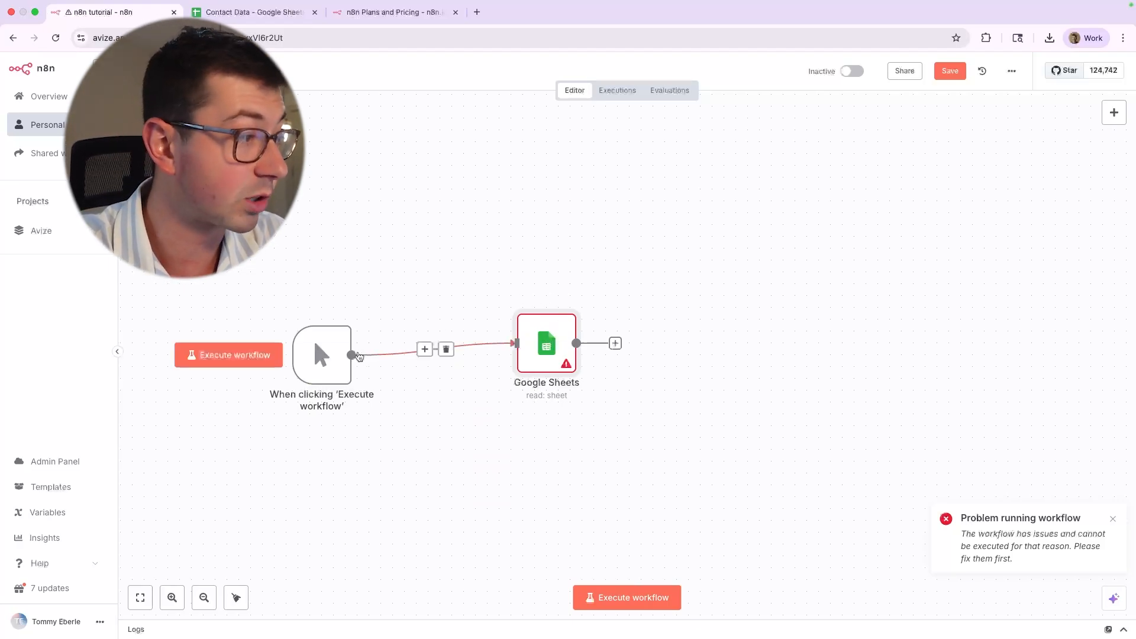
{"action": "left_click_drag", "start_coordinate": [320, 354], "coordinate": [338, 342]}
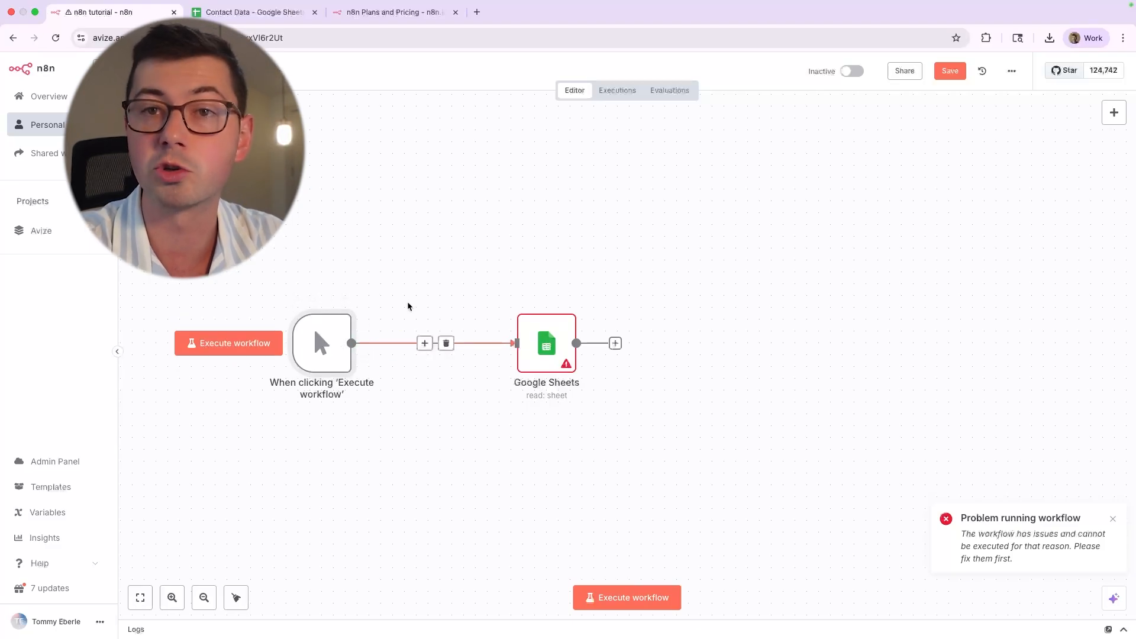
- Rename the Google Sheets node's credential with the owner's first name plus "Google Sheets", save it, and check the credential choices
{"action": "left_click", "coordinate": [569, 299]}
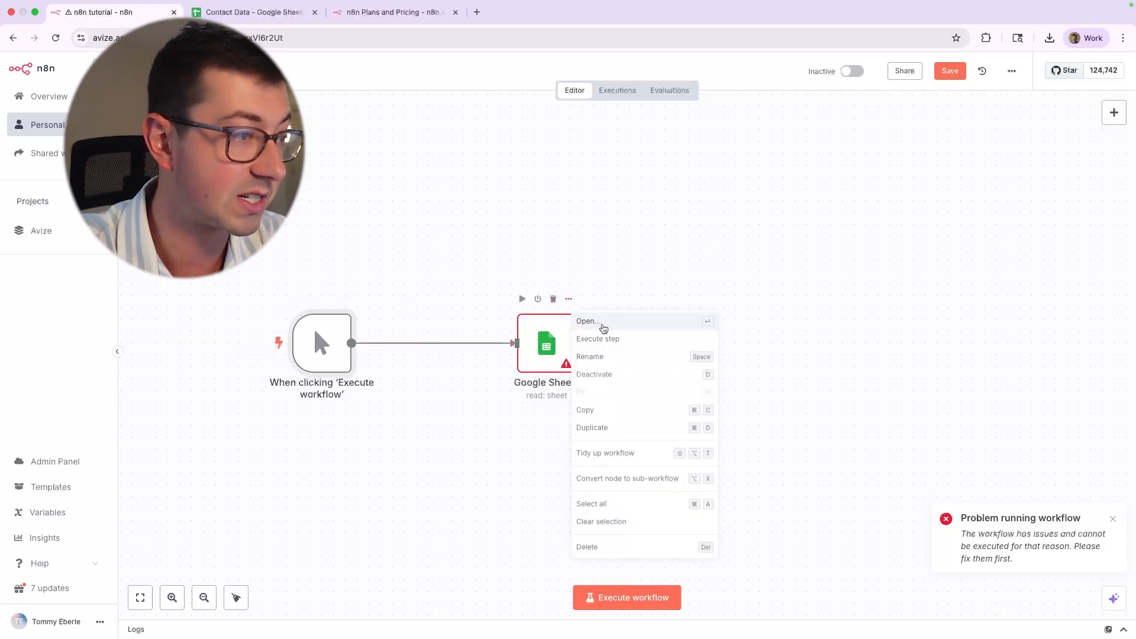
{"action": "left_click", "coordinate": [599, 322]}
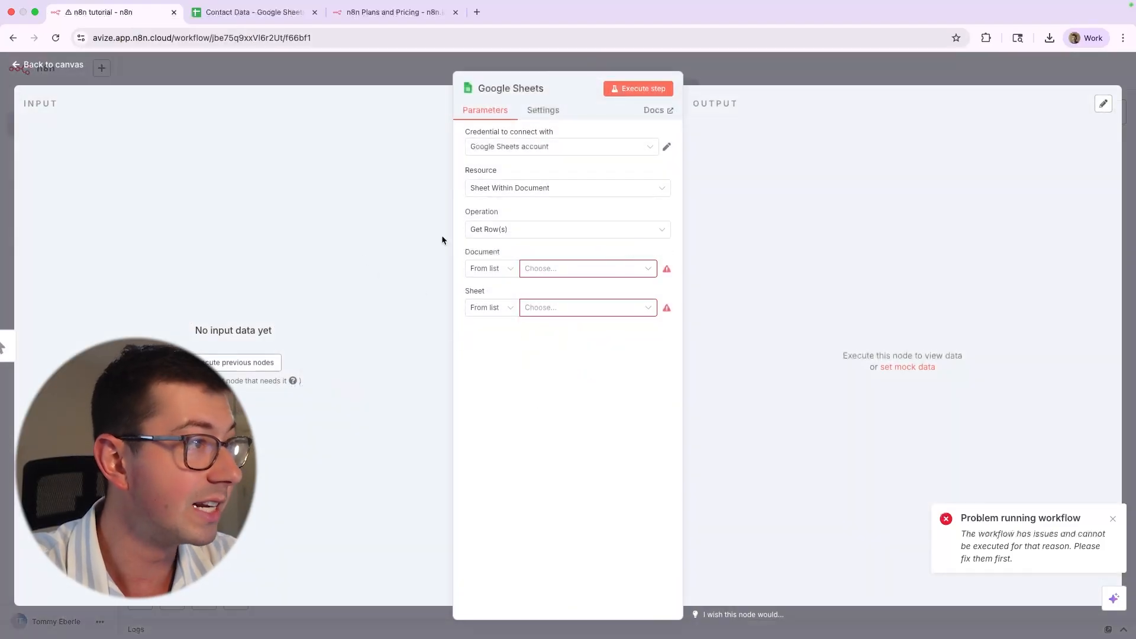
{"action": "left_click", "coordinate": [668, 146]}
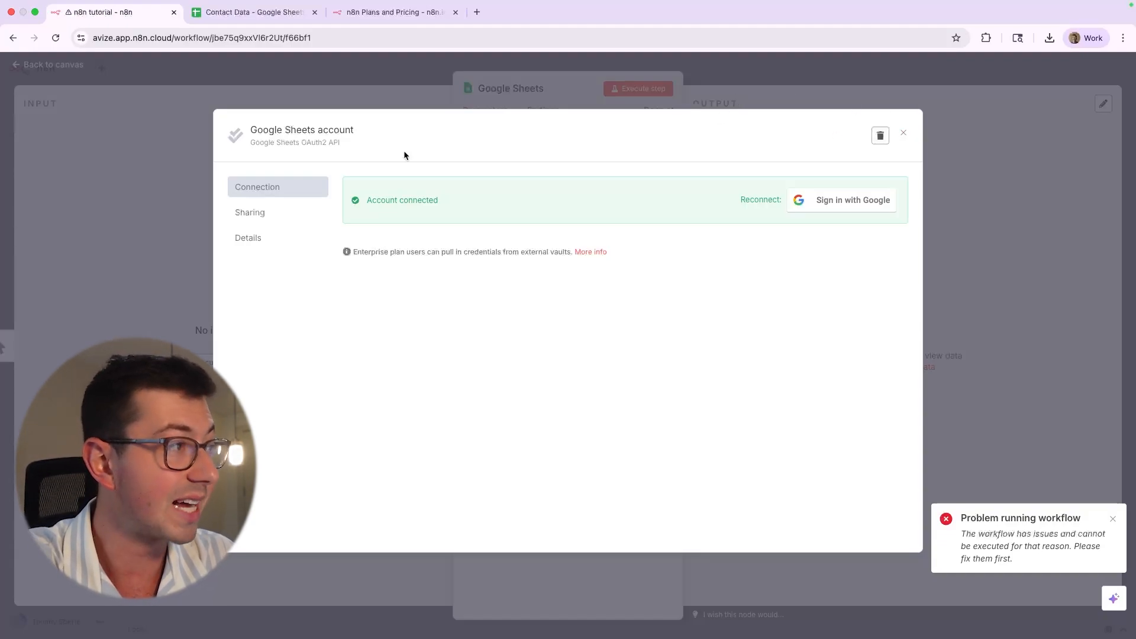
{"action": "left_click", "coordinate": [315, 125]}
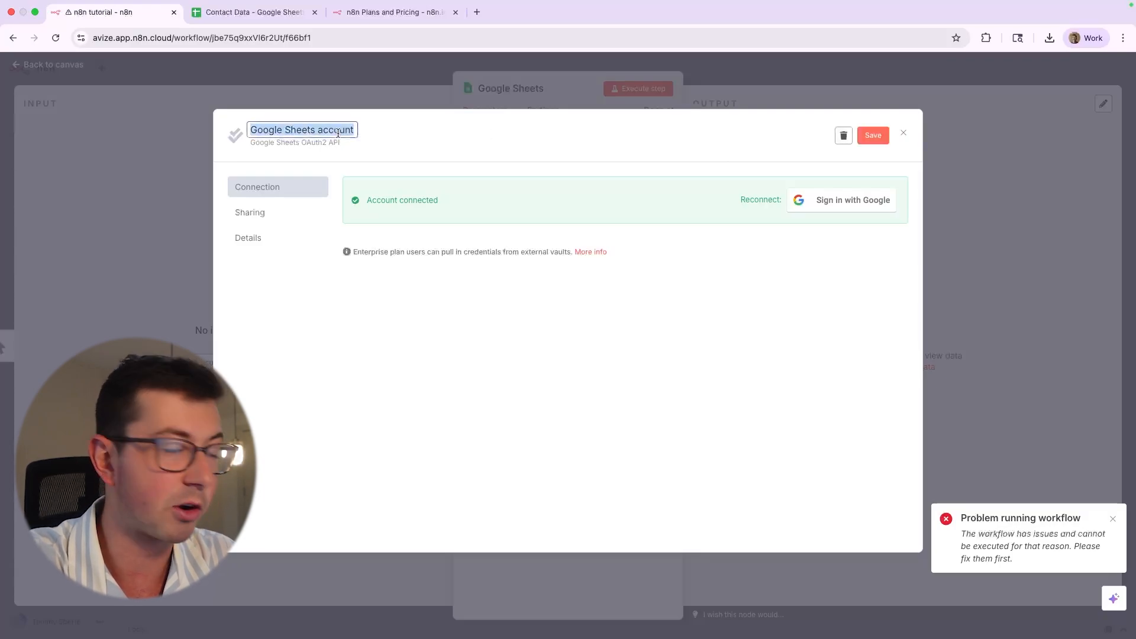
{"action": "key", "text": "BackSpace"}
{"action": "type", "text": "Tom"}
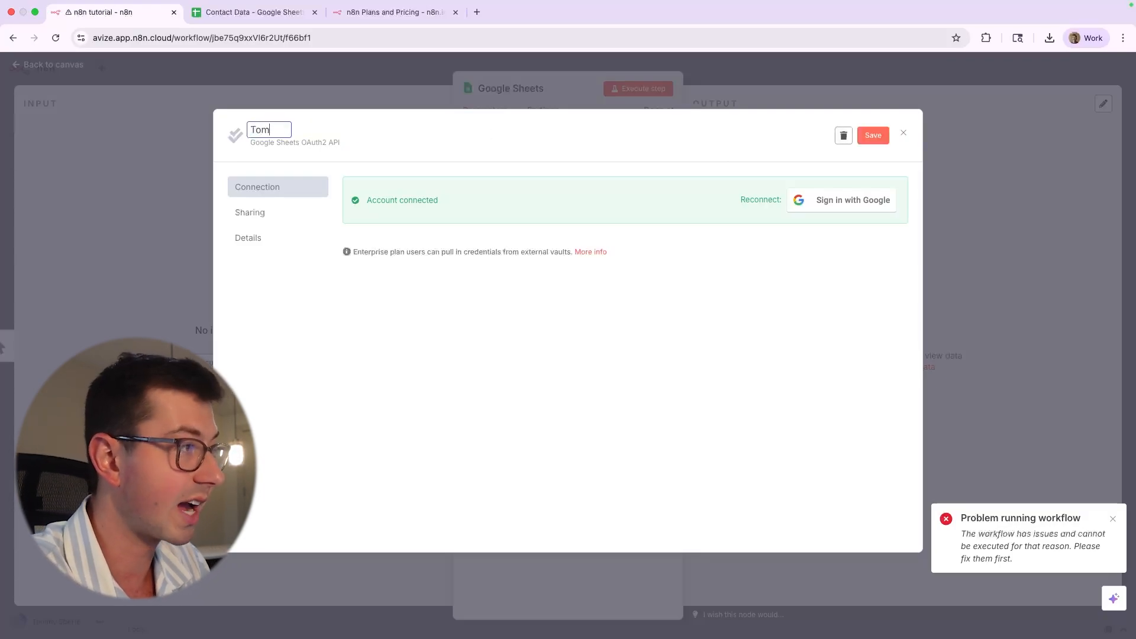
{"action": "type", "text": "my's Google Sheets"}
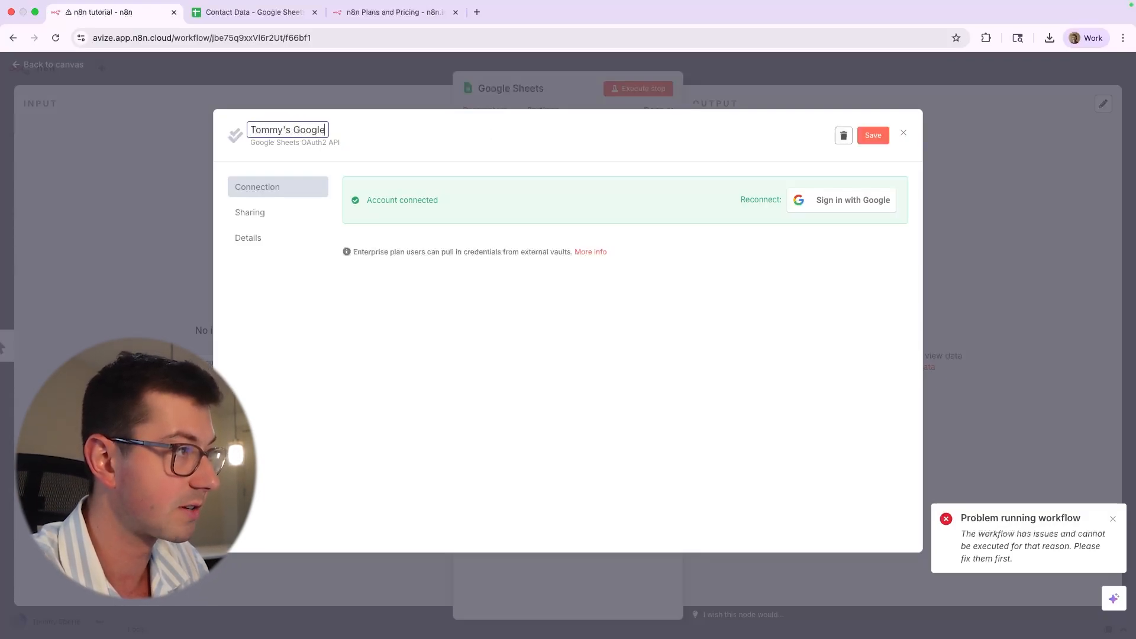
{"action": "left_click", "coordinate": [881, 137]}
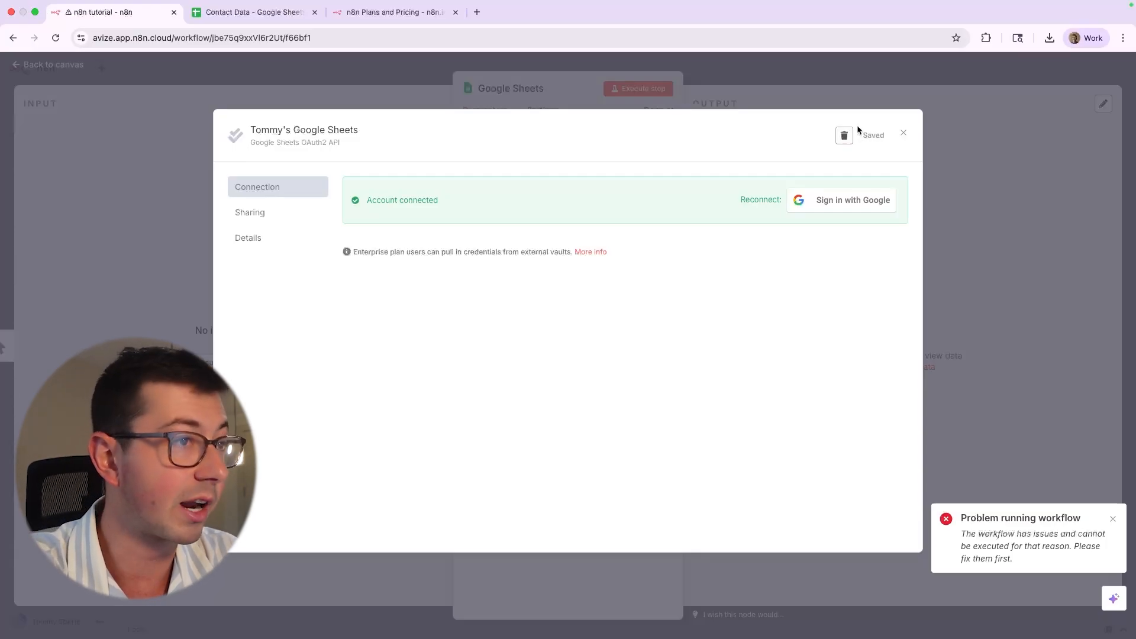
{"action": "left_click", "coordinate": [903, 133]}
{"action": "left_click", "coordinate": [643, 150]}
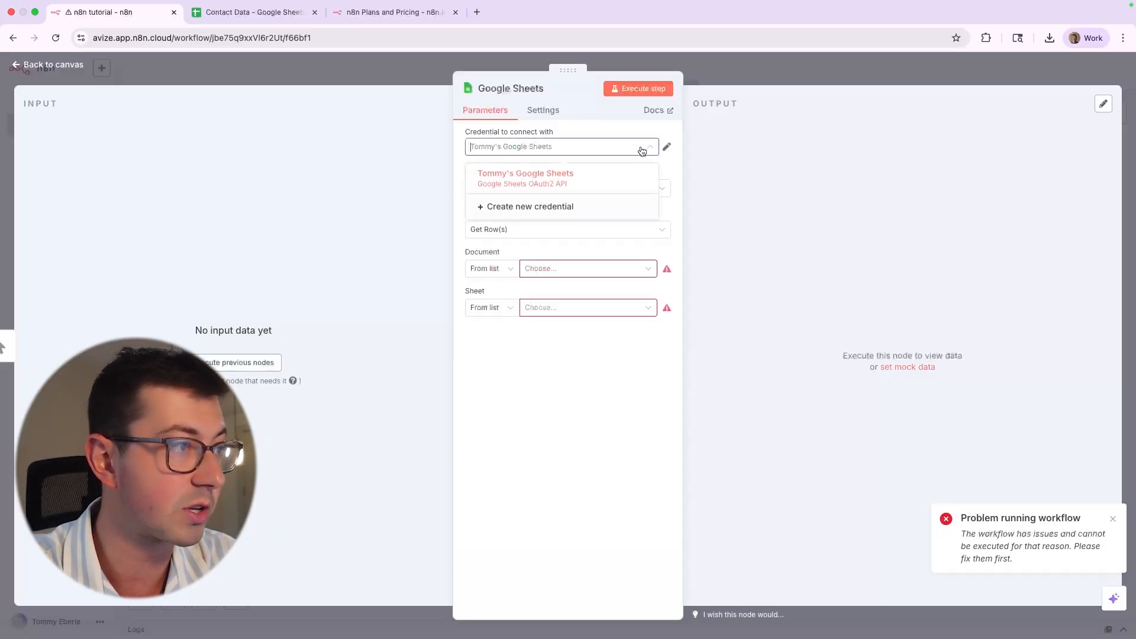
{"action": "left_click", "coordinate": [627, 144]}
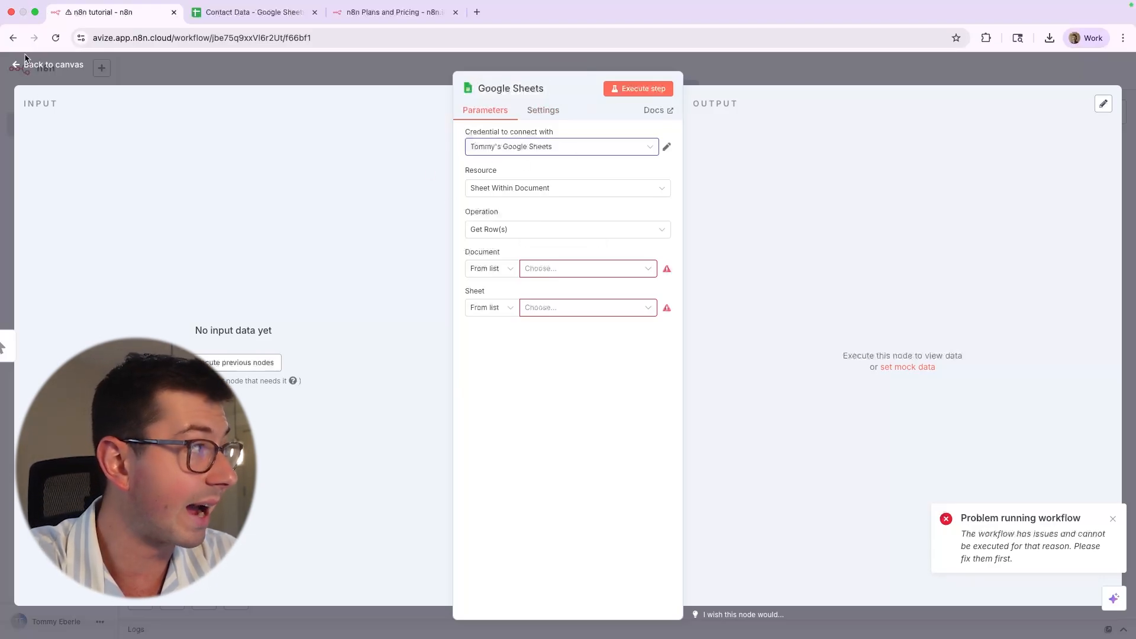
- Rename the Google Sheets node as "Fetch Contacts" and return to the canvas
{"action": "key", "text": "Escape"}
{"action": "right_click", "coordinate": [567, 317]}
{"action": "left_click", "coordinate": [595, 324]}
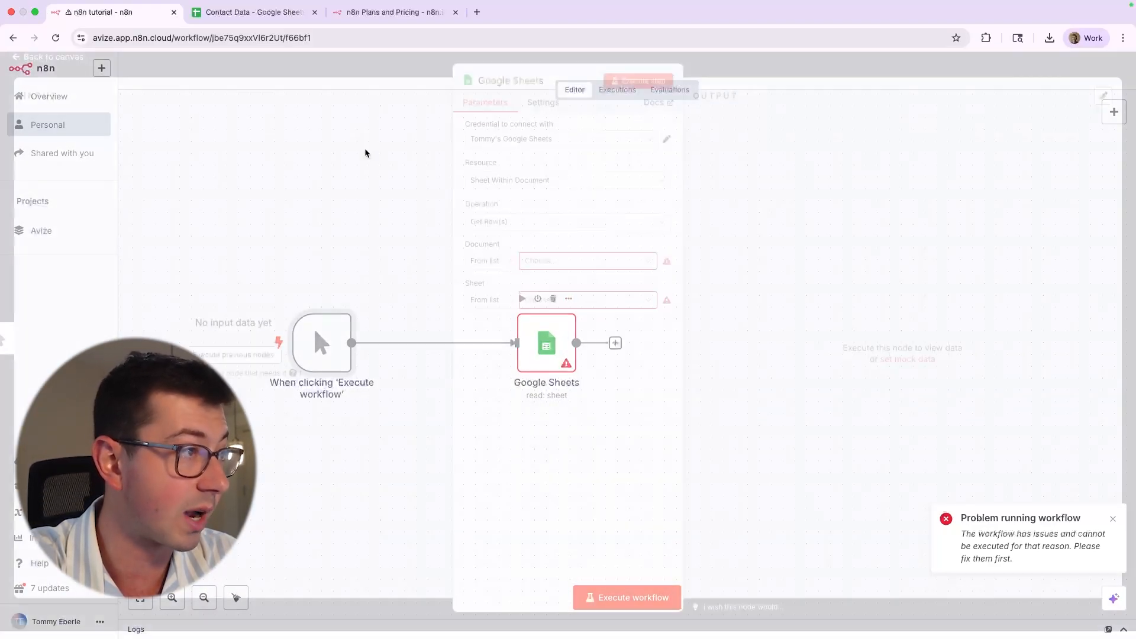
{"action": "left_click", "coordinate": [491, 88]}
{"action": "type", "text": "Fetch Contacts"}
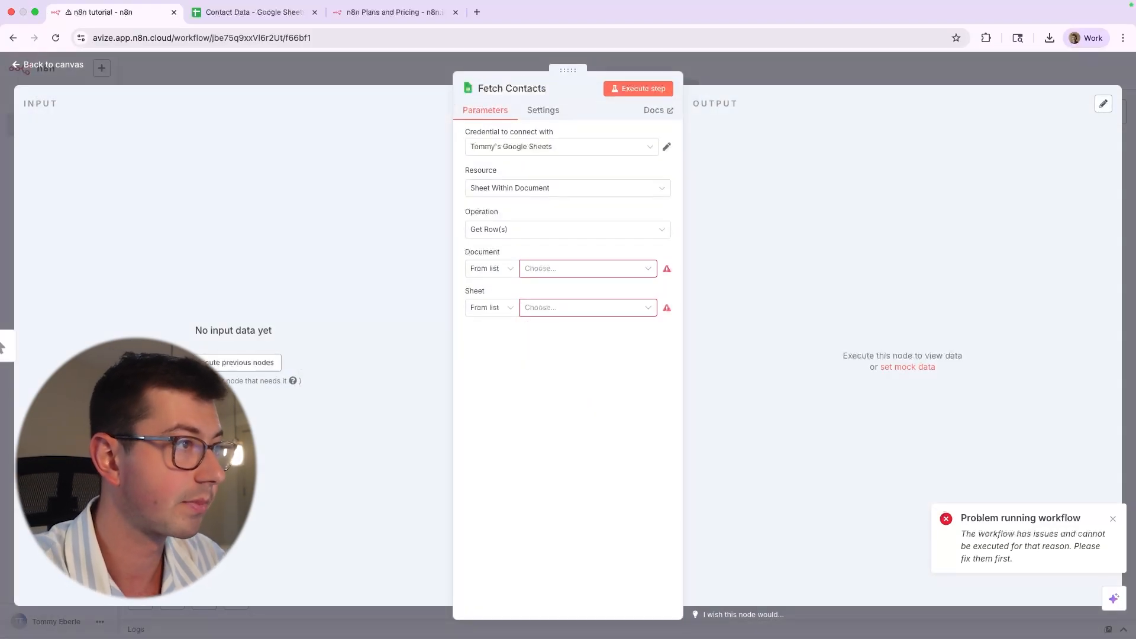
{"action": "key", "text": "Return"}
{"action": "left_click", "coordinate": [42, 66]}
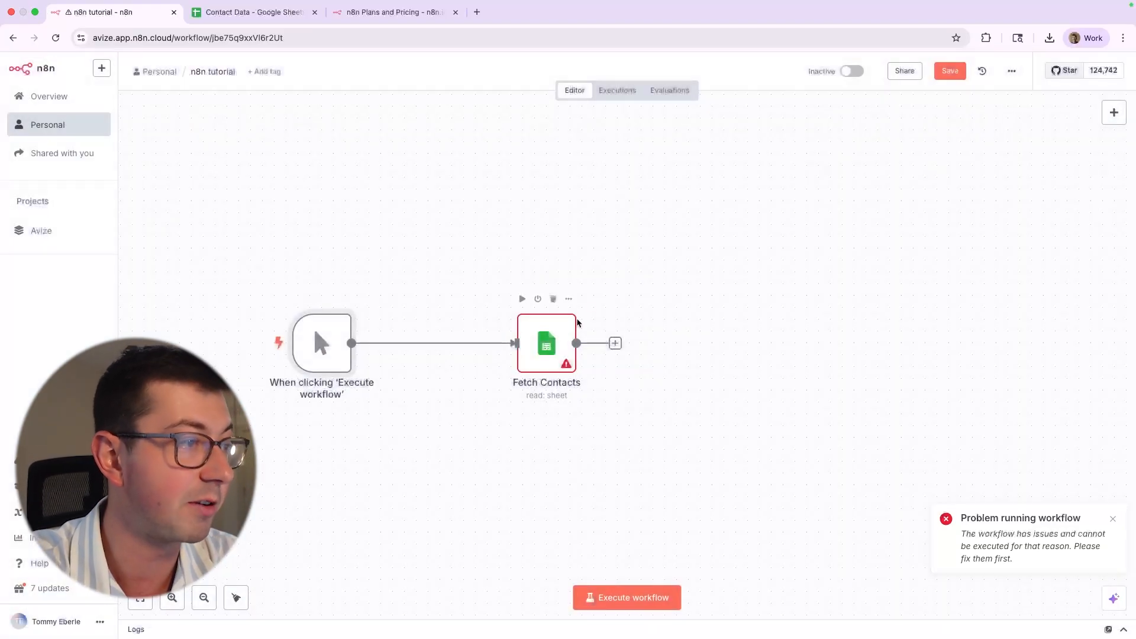
- Open the Fetch Contacts node, check the Contact Data spreadsheet, and choose Sheet Within Document as the node's resource
{"action": "right_click", "coordinate": [568, 313]}
{"action": "left_click", "coordinate": [587, 319]}
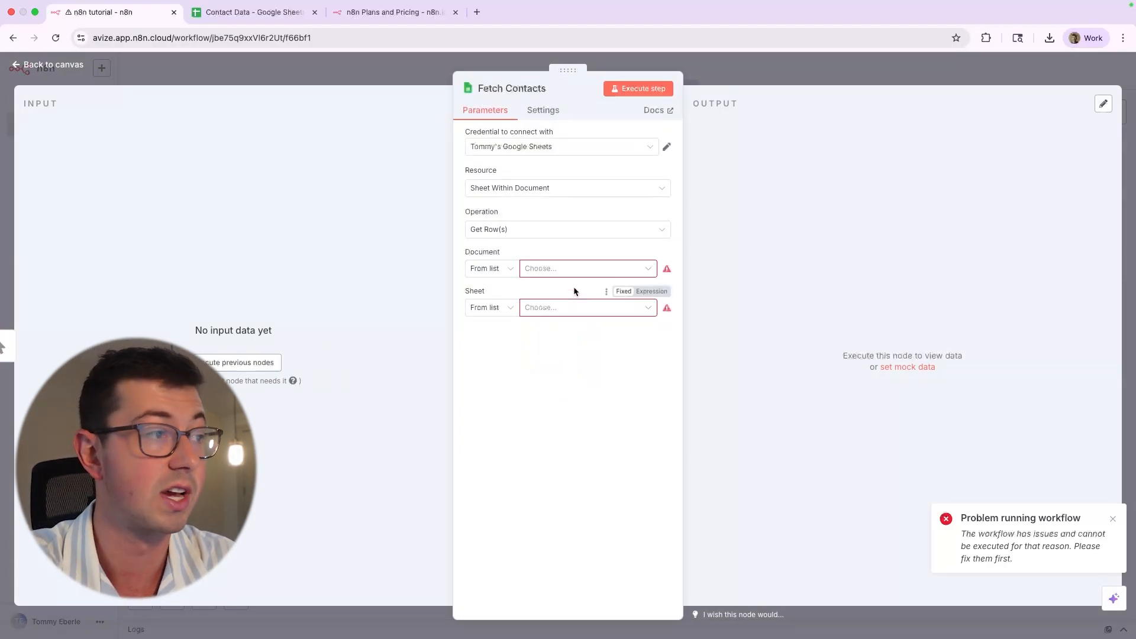
{"action": "left_click", "coordinate": [513, 195]}
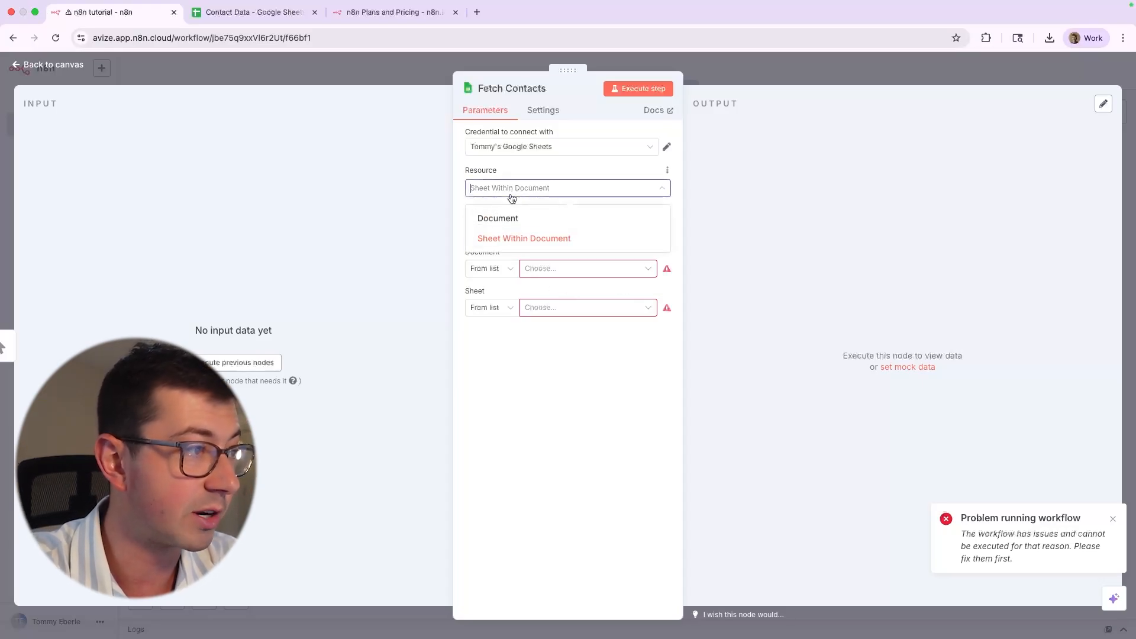
{"action": "left_click", "coordinate": [524, 190]}
{"action": "left_click", "coordinate": [248, 13]}
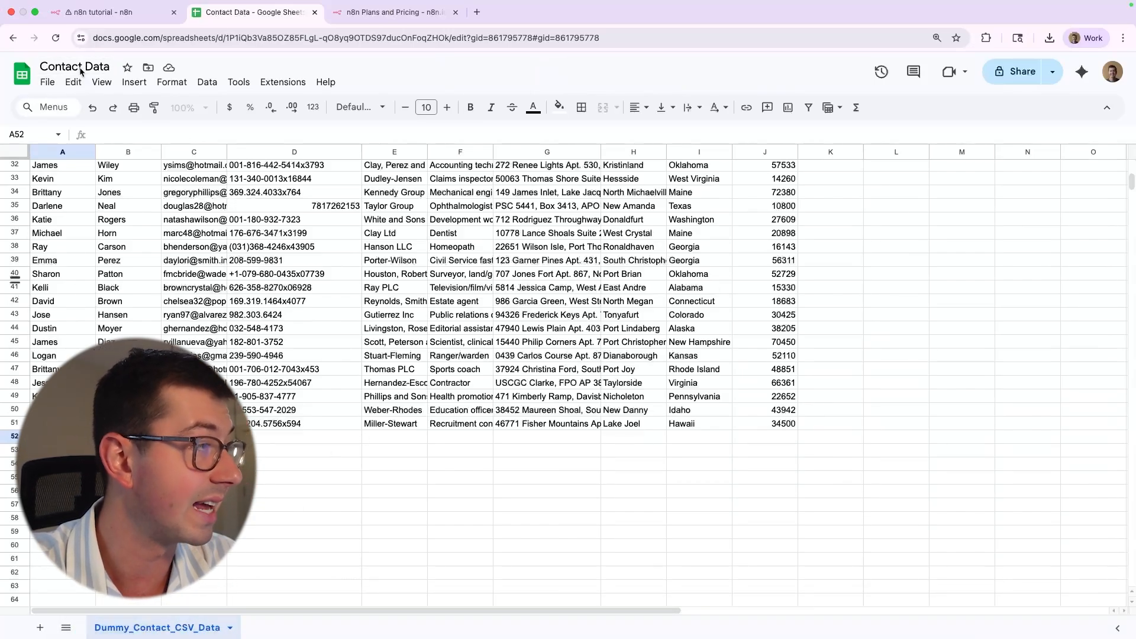
{"action": "left_click", "coordinate": [393, 13]}
{"action": "left_click", "coordinate": [144, 17]}
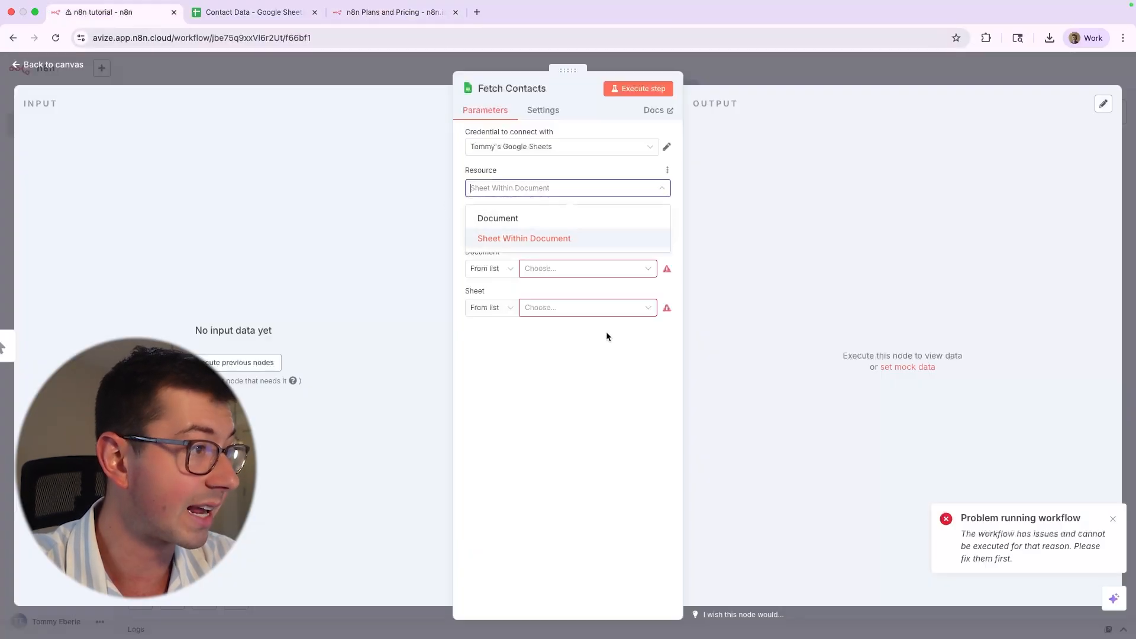
{"action": "left_click", "coordinate": [493, 237]}
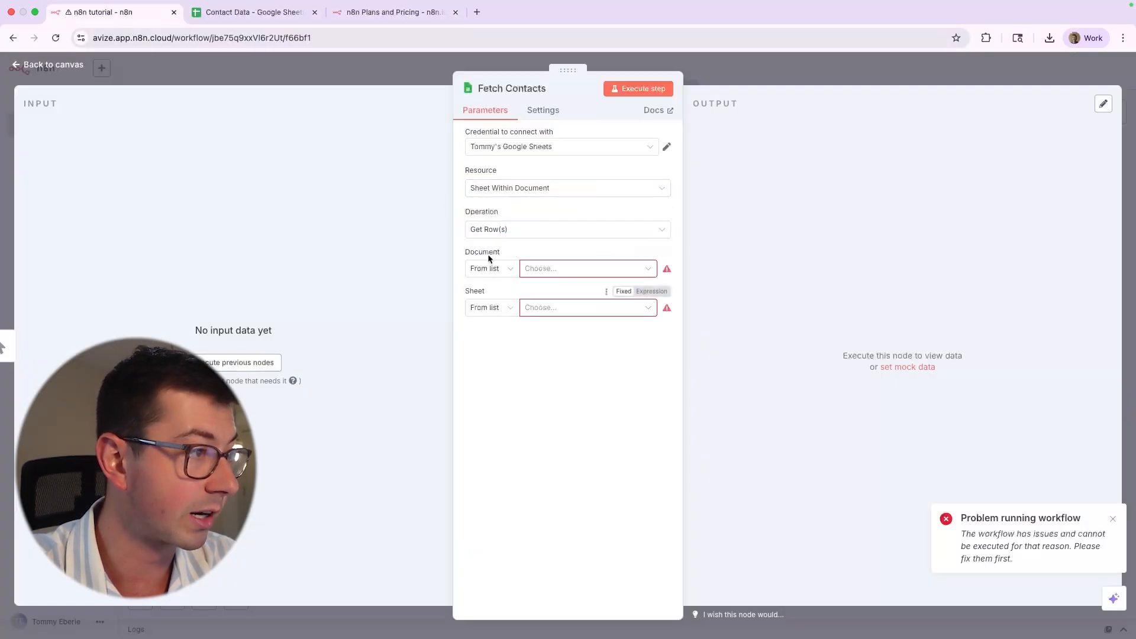
- Set the Fetch Contacts document to Contact Data and its sheet to Dummy_Contact_CSV_Data, previewing the sheet in Google Sheets
{"action": "left_click", "coordinate": [549, 271]}
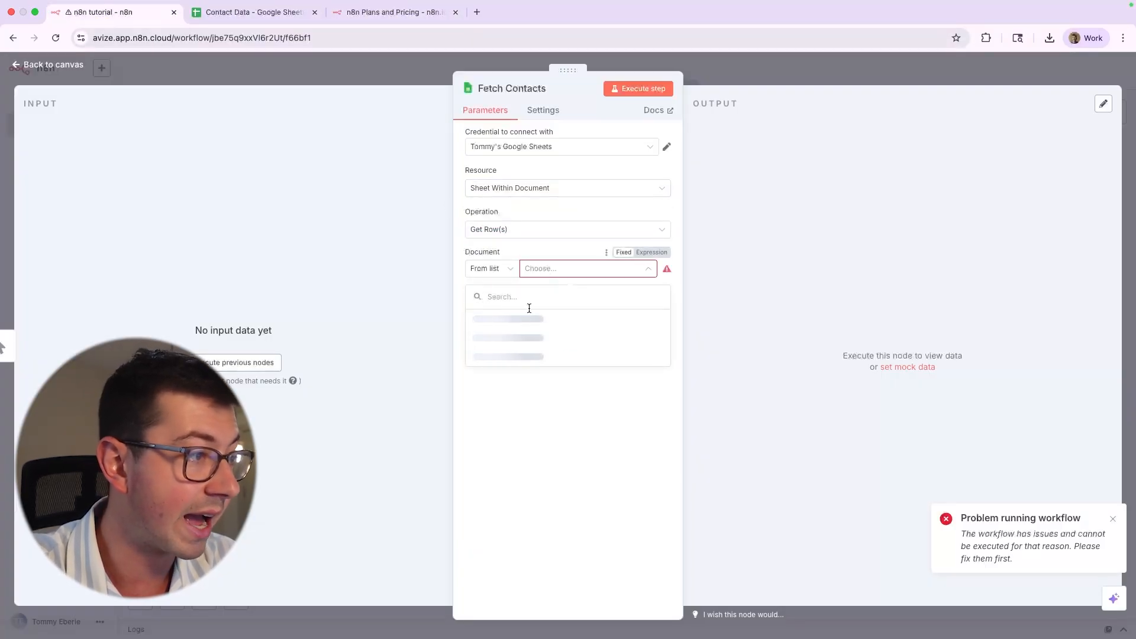
{"action": "left_click", "coordinate": [518, 321]}
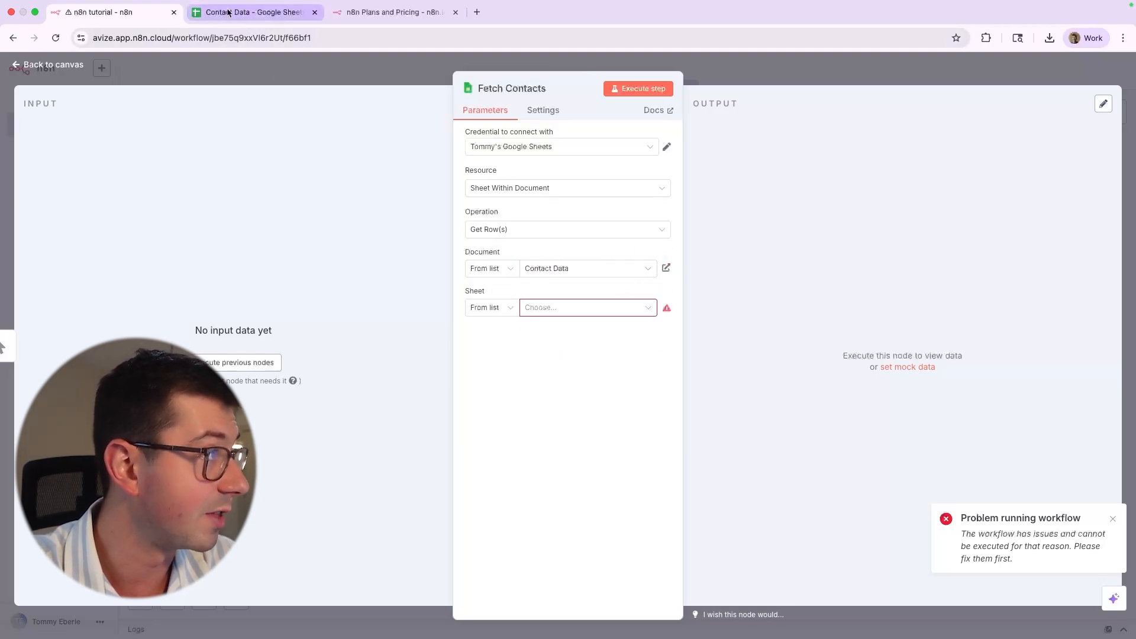
{"action": "left_click", "coordinate": [563, 314]}
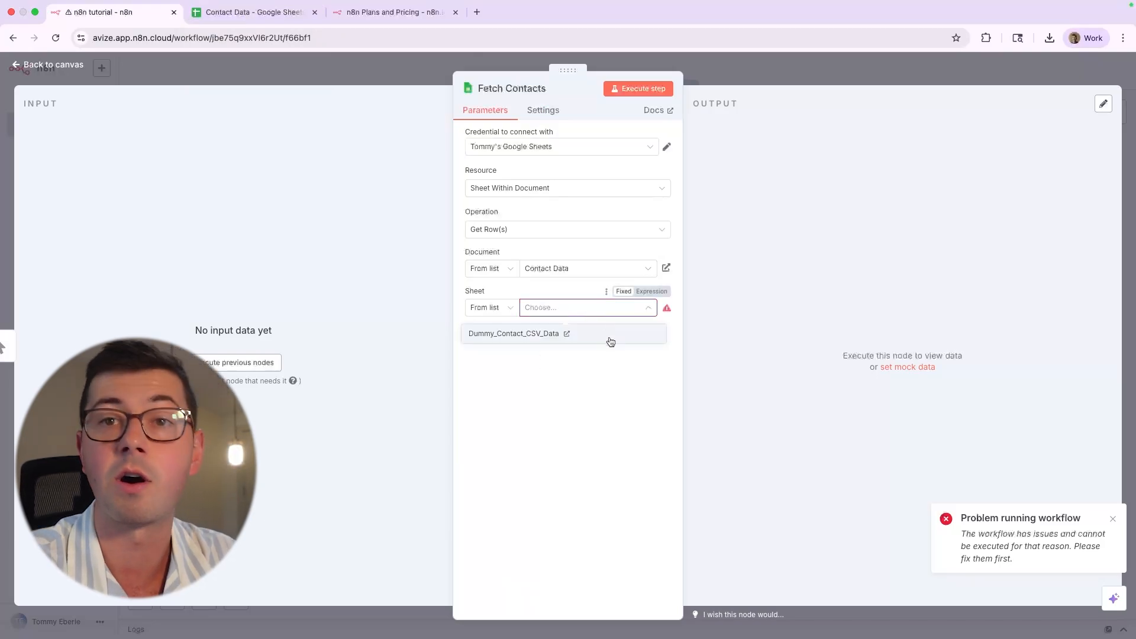
{"action": "left_click", "coordinate": [568, 335]}
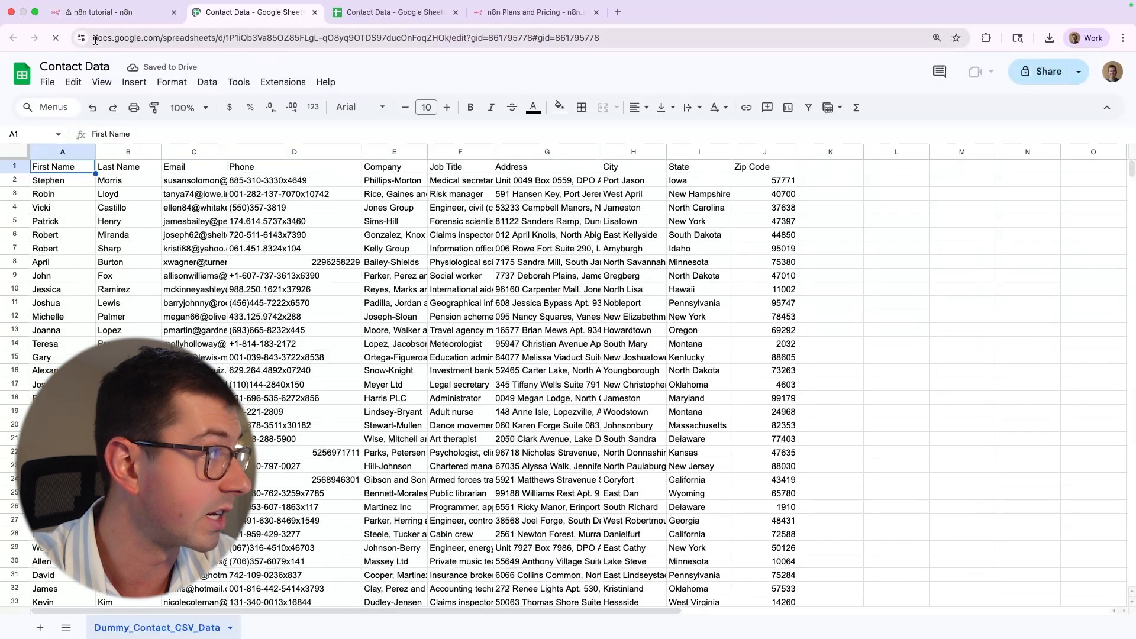
{"action": "left_click", "coordinate": [314, 12]}
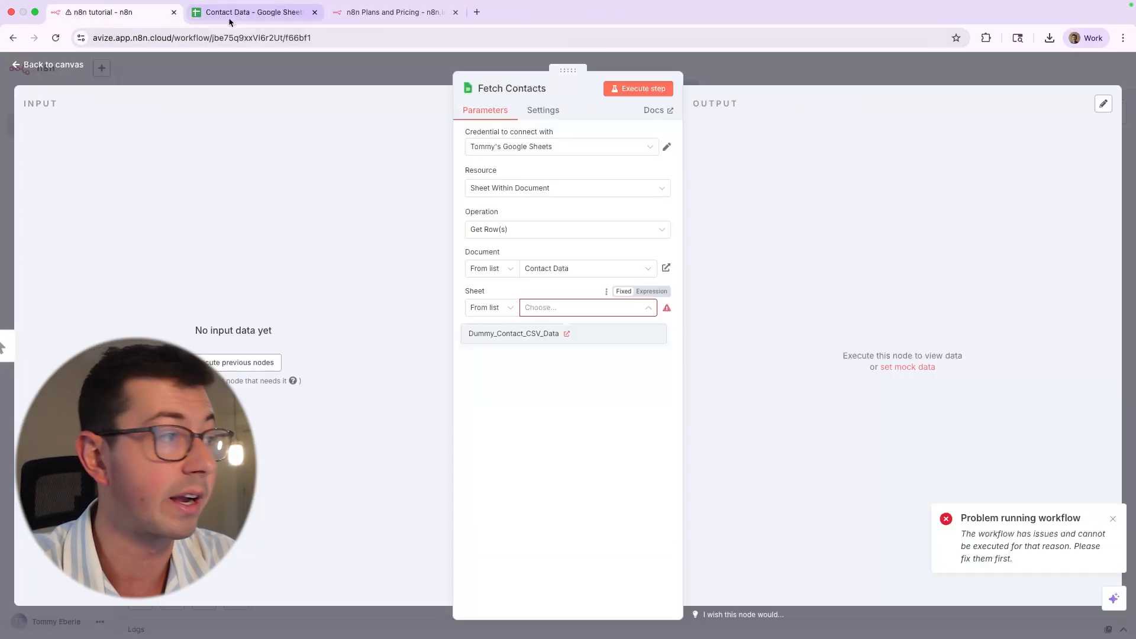
{"action": "left_click", "coordinate": [491, 333]}
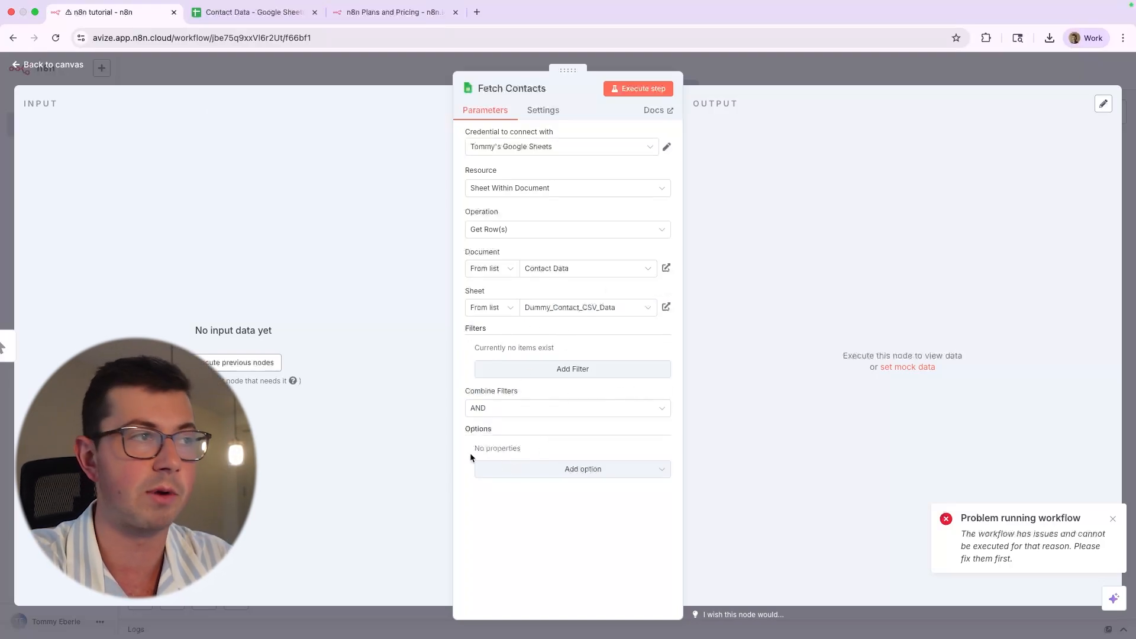
- Execute the Fetch Contacts step on its own and return to the canvas
{"action": "left_click", "coordinate": [613, 93]}
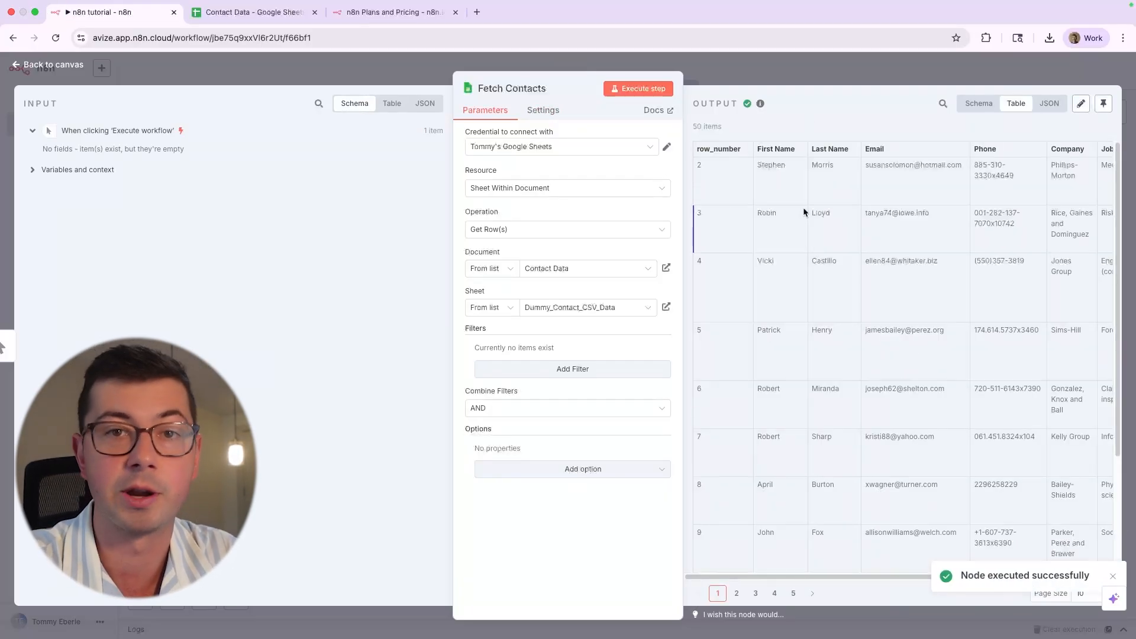
{"action": "left_click", "coordinate": [68, 70]}
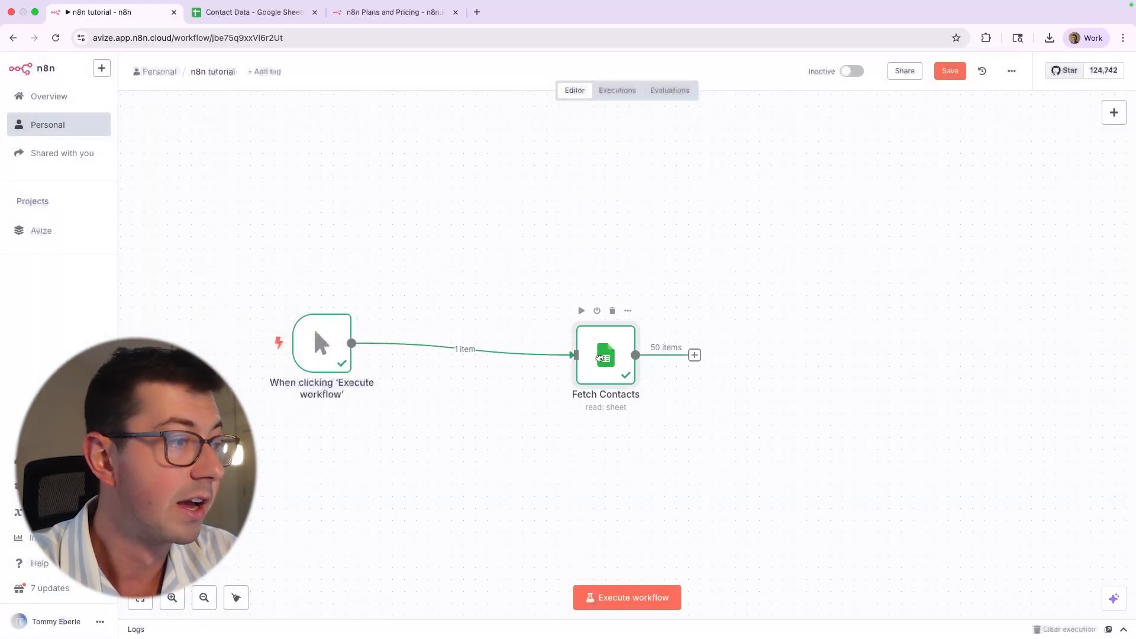
- Arrange the manual trigger and Fetch Contacts nodes in a level row with wider spacing between them
{"action": "left_click_drag", "start_coordinate": [600, 358], "coordinate": [588, 370]}
{"action": "left_click_drag", "start_coordinate": [329, 350], "coordinate": [329, 374]}
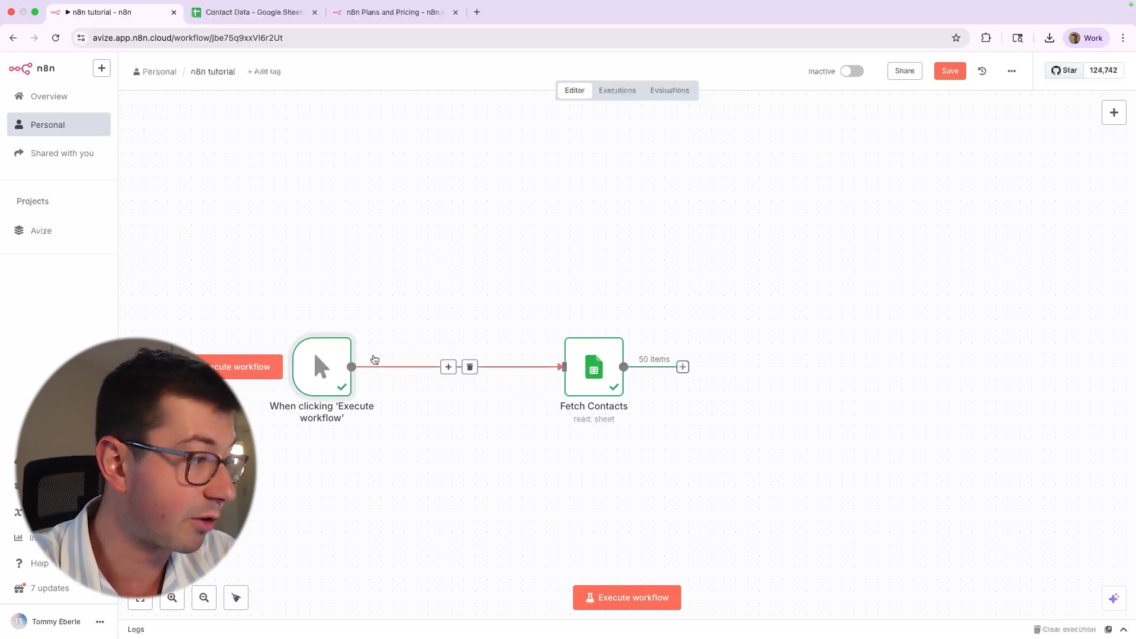
{"action": "left_click_drag", "start_coordinate": [593, 367], "coordinate": [640, 366]}
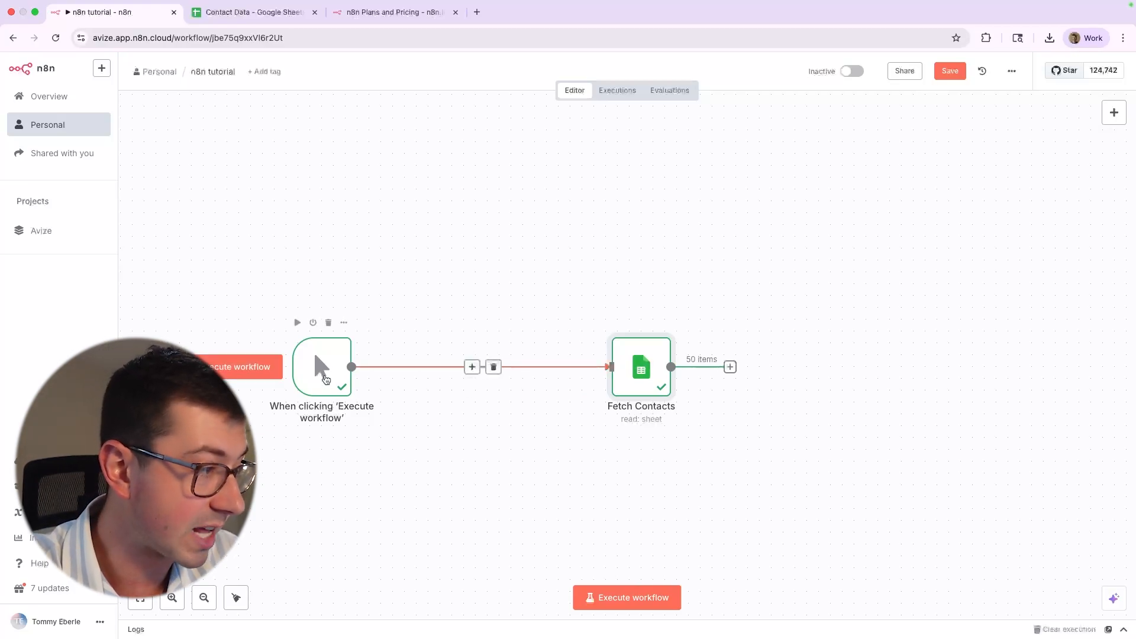
{"action": "left_click_drag", "start_coordinate": [324, 362], "coordinate": [312, 363]}
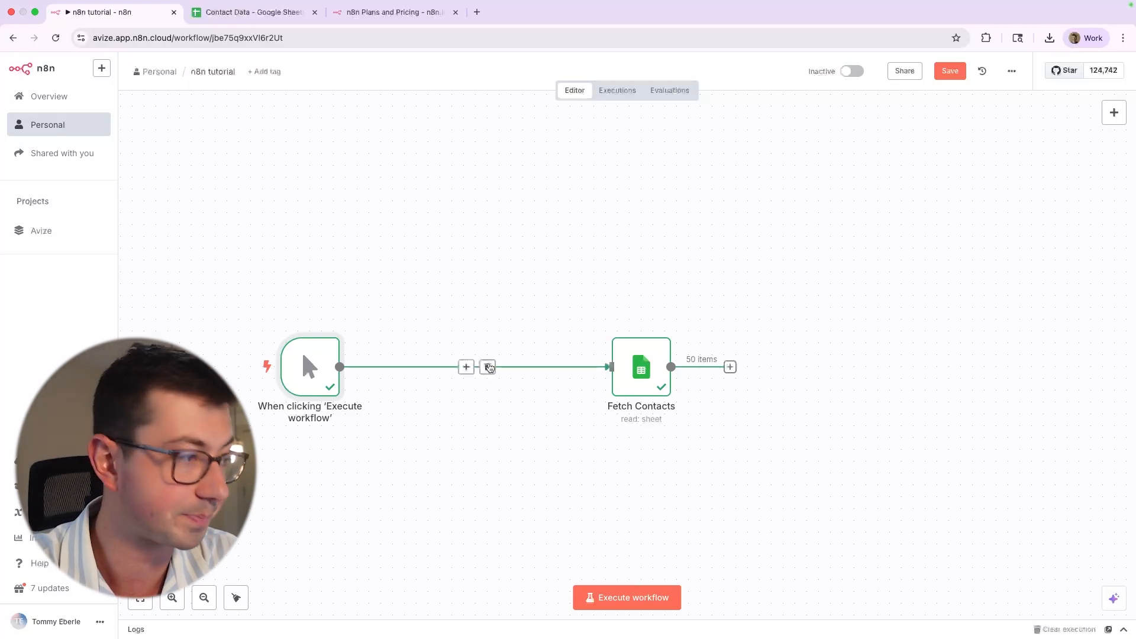
{"action": "left_click_drag", "start_coordinate": [318, 394], "coordinate": [306, 393]}
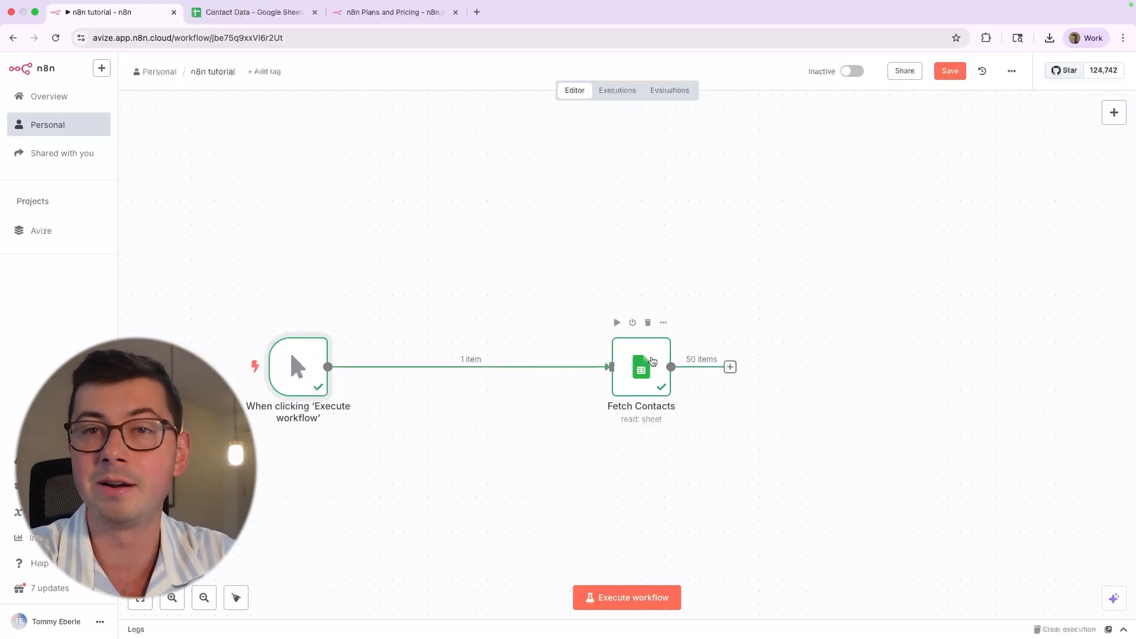
- Open the Fetch Contacts node and resize its panes, narrowing the input and widening the parameters and output
{"action": "left_click", "coordinate": [663, 322]}
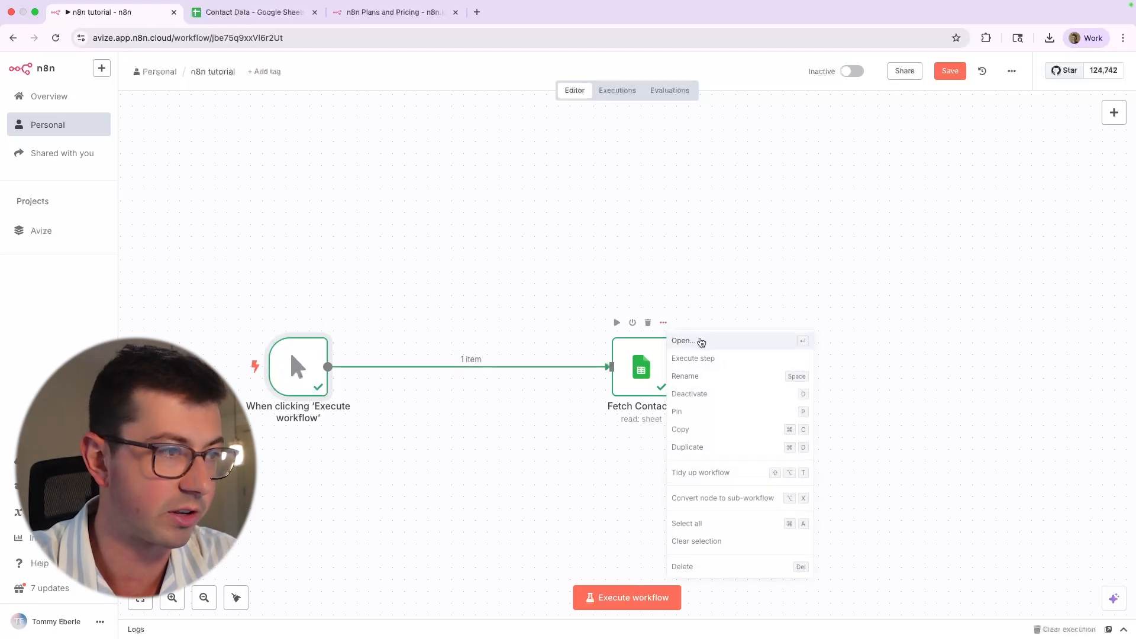
{"action": "left_click", "coordinate": [701, 342]}
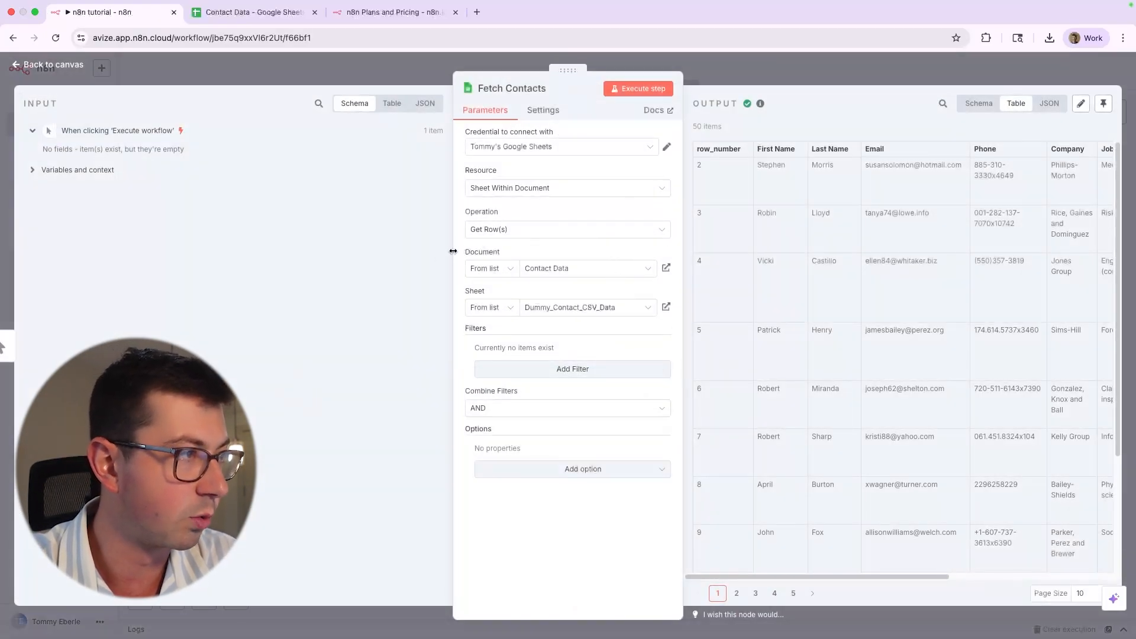
{"action": "left_click_drag", "start_coordinate": [452, 251], "coordinate": [379, 251]}
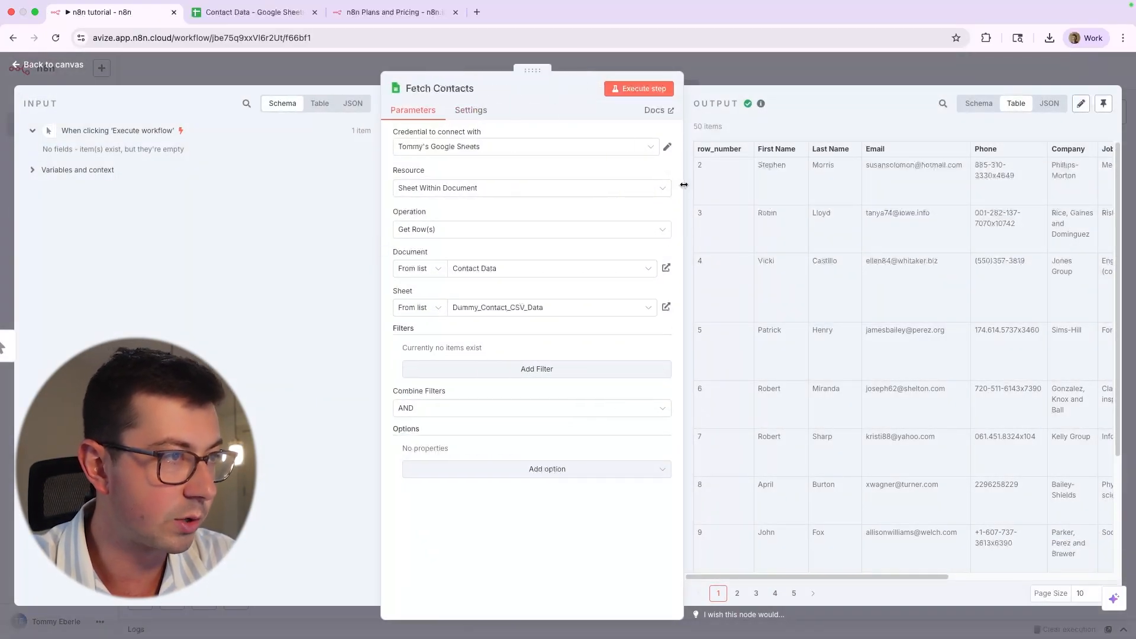
{"action": "left_click_drag", "start_coordinate": [684, 184], "coordinate": [560, 189]}
{"action": "left_click_drag", "start_coordinate": [381, 214], "coordinate": [207, 220]}
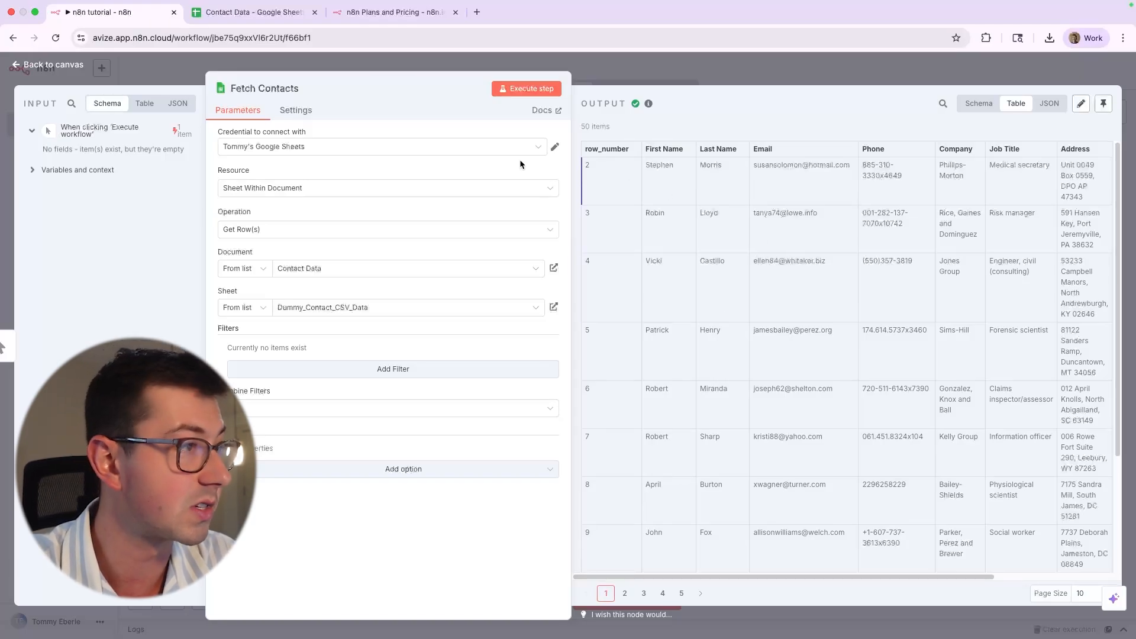
- Switch to the Contact Data spreadsheet in Google Sheets and examine the header row and first contact row
{"action": "left_click", "coordinate": [260, 12]}
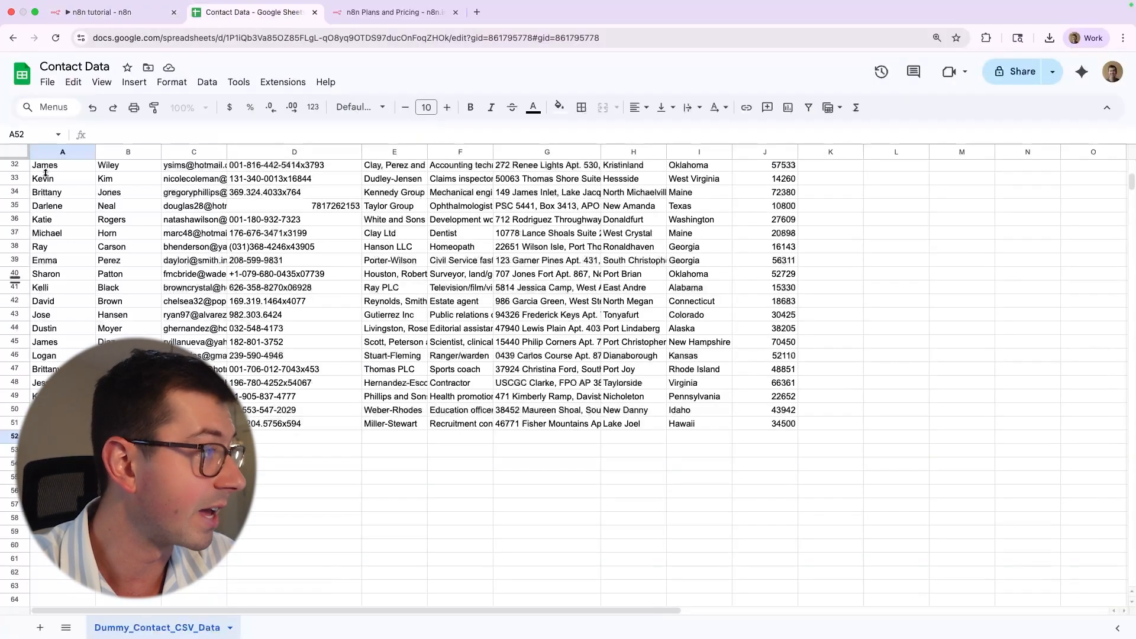
{"action": "scroll", "coordinate": [135, 226], "scroll_direction": "up", "scroll_amount": 7}
{"action": "left_click", "coordinate": [66, 181]}
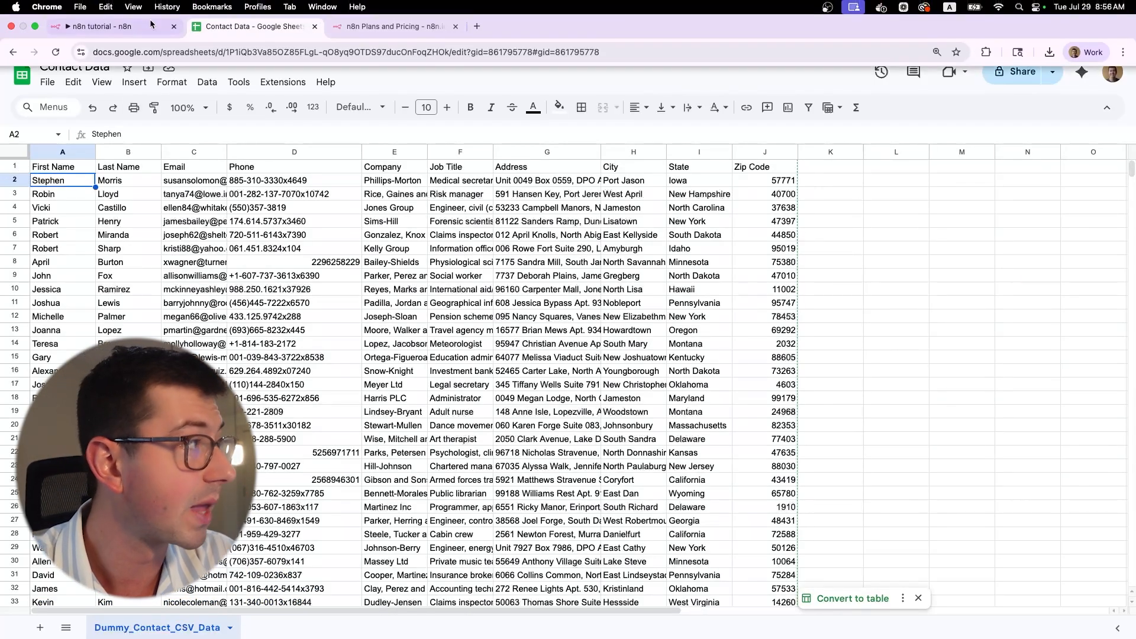
- Return to the Fetch Contacts output in n8n and compare its column headings with the header row of the Contact Data spreadsheet
{"action": "left_click", "coordinate": [100, 17]}
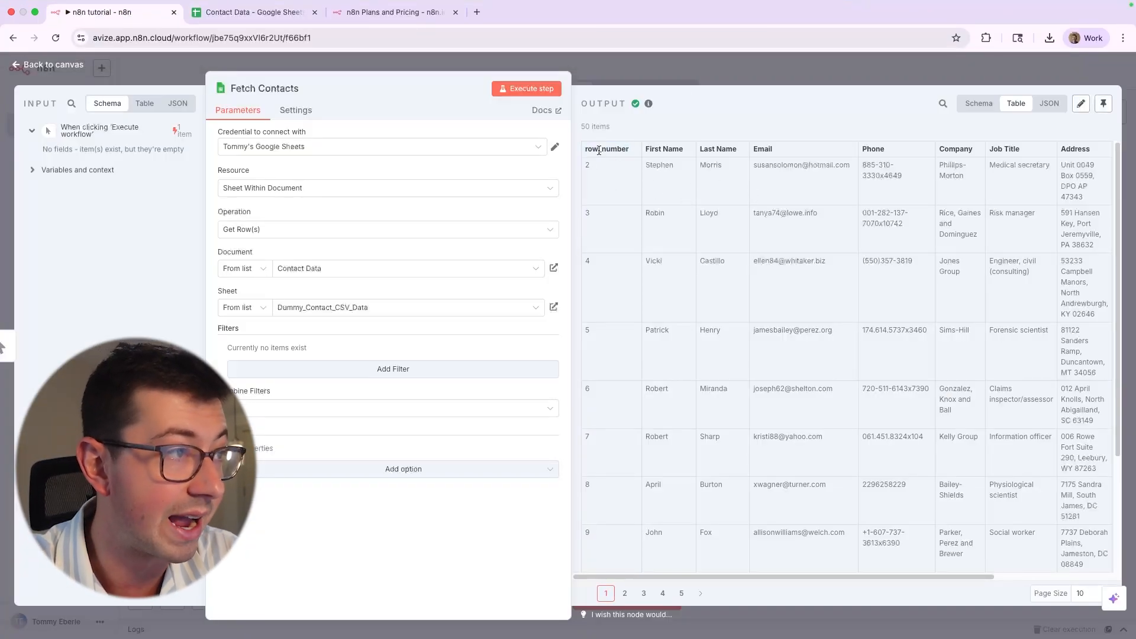
{"action": "left_click_drag", "start_coordinate": [599, 150], "coordinate": [528, 154]}
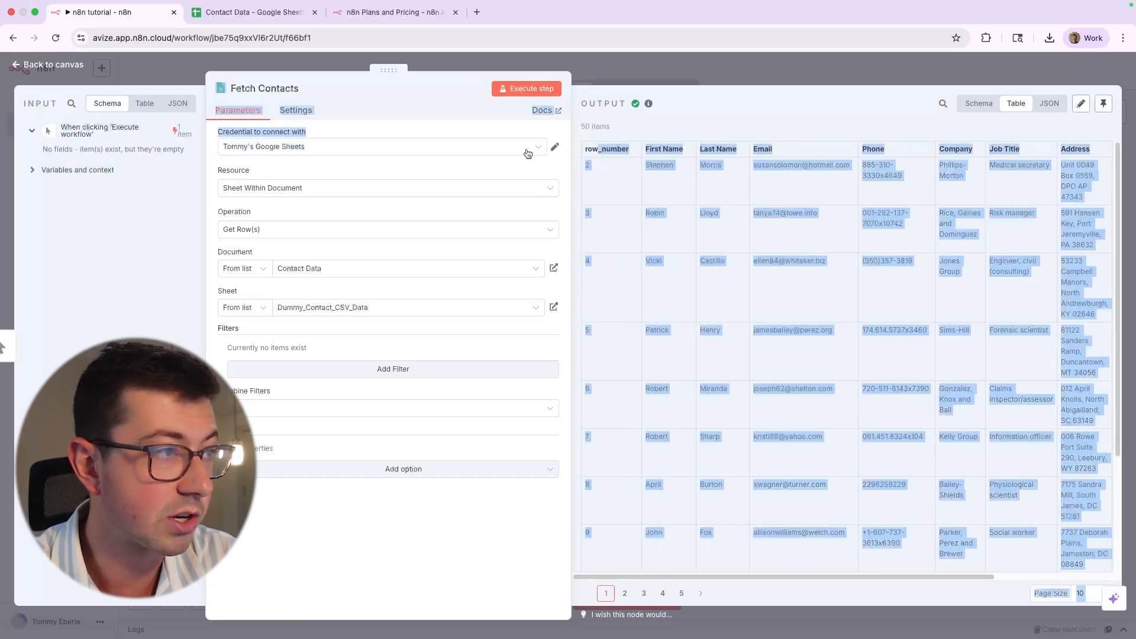
{"action": "left_click", "coordinate": [655, 157]}
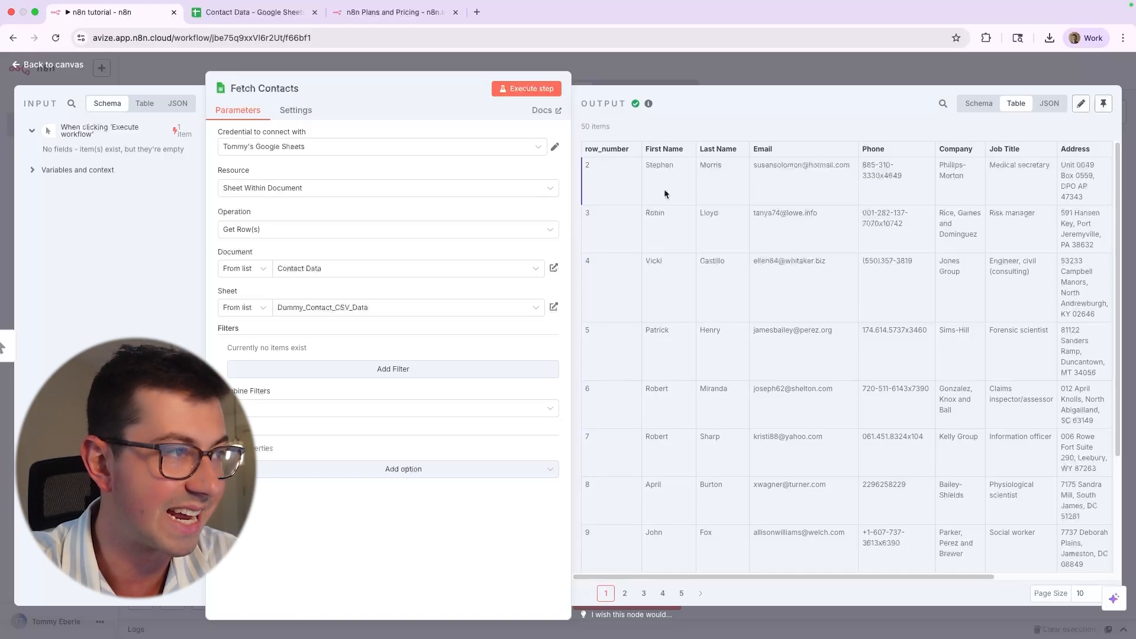
{"action": "left_click", "coordinate": [229, 18]}
{"action": "left_click", "coordinate": [17, 167]}
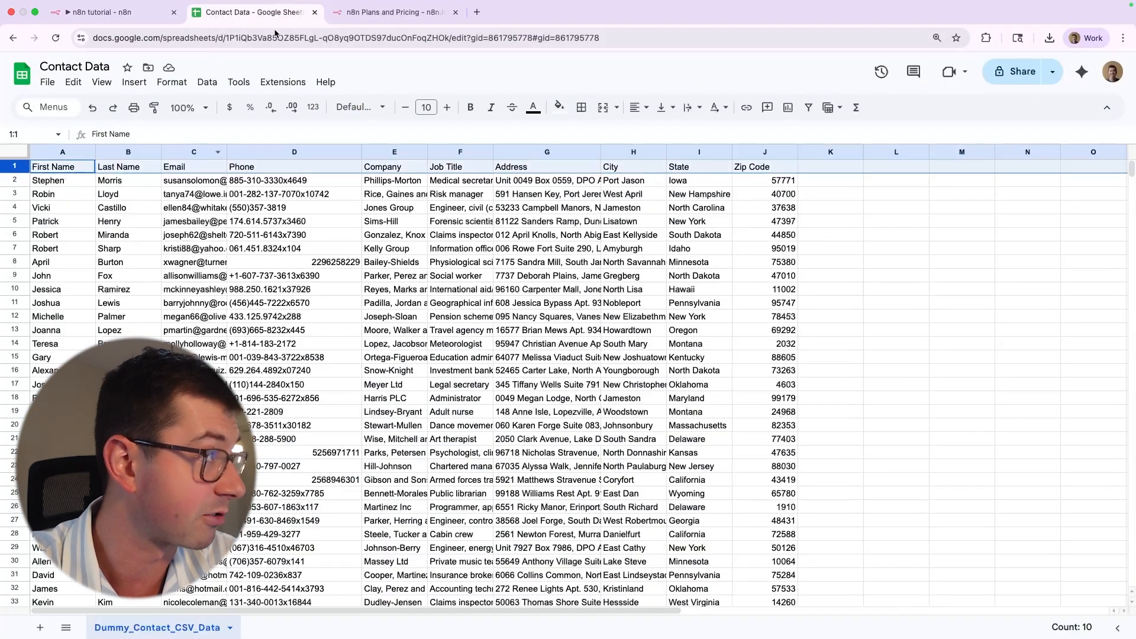
- Switch back to the n8n workflow and page through the Fetch Contacts table output to page 3
{"action": "left_click", "coordinate": [125, 13]}
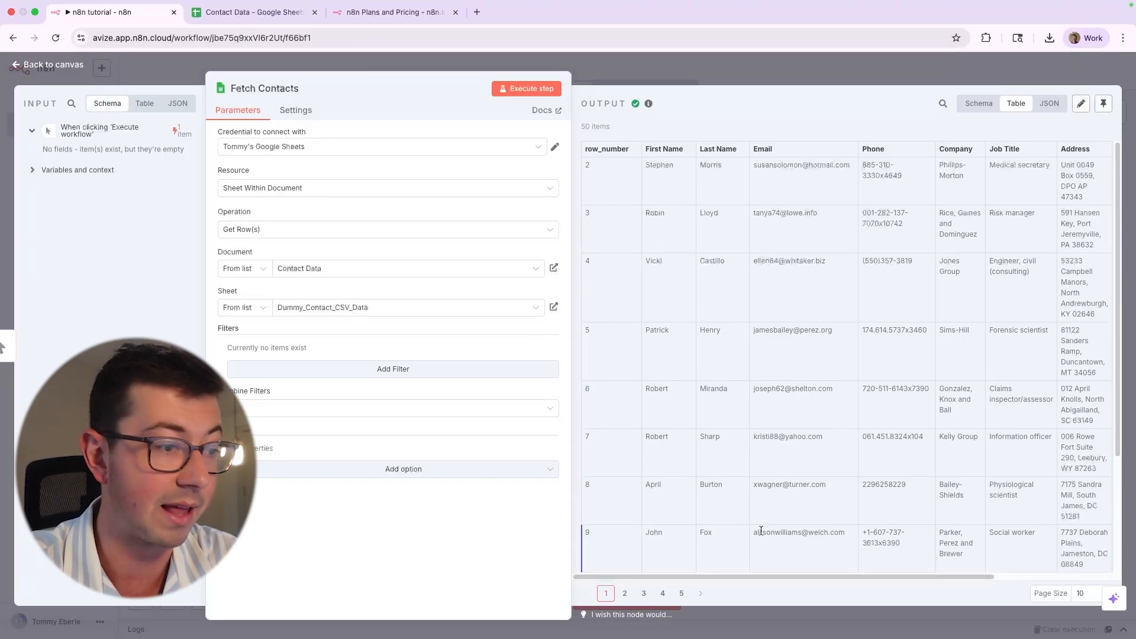
{"action": "left_click", "coordinate": [624, 593]}
{"action": "left_click", "coordinate": [642, 594]}
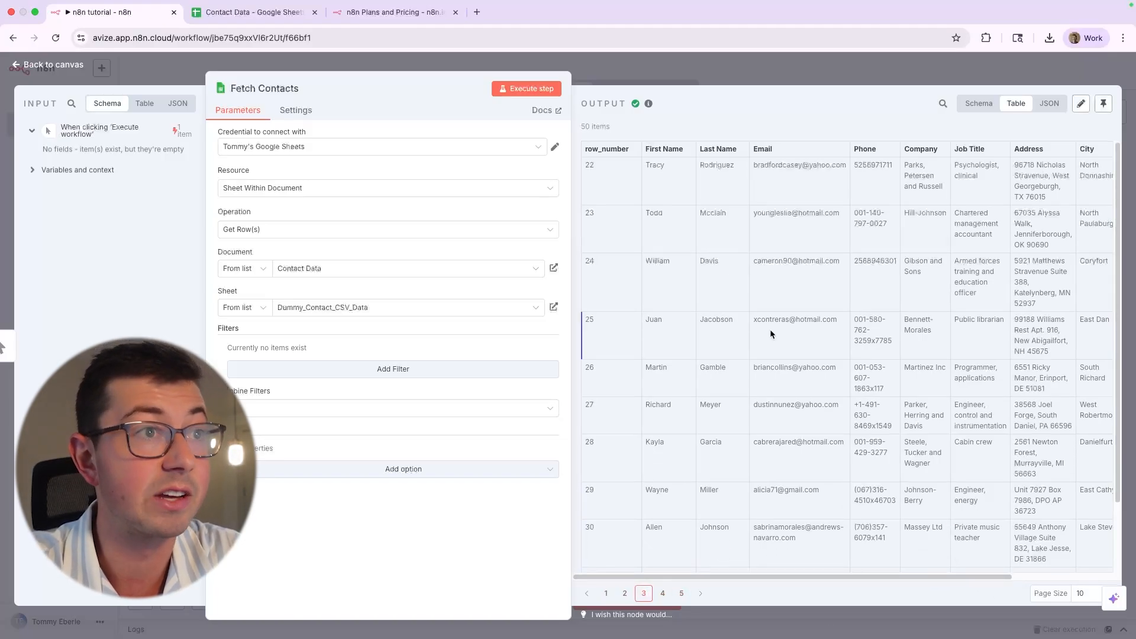
- Show the Fetch Contacts output as a schema and examine its item count, field names and sample name values
{"action": "left_click", "coordinate": [974, 106]}
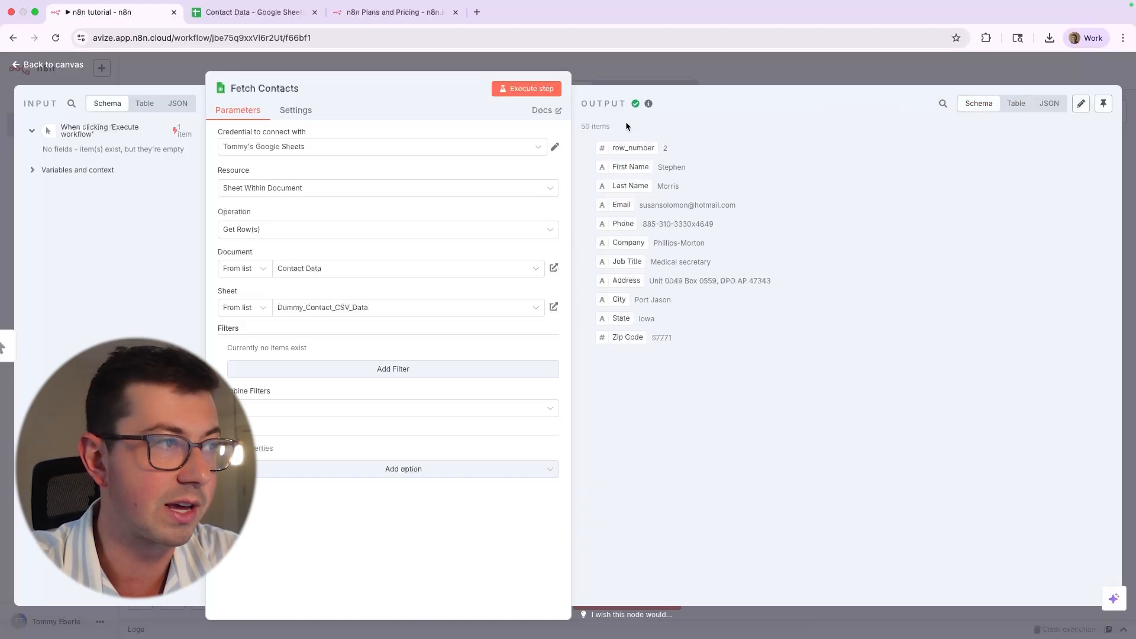
{"action": "left_click_drag", "start_coordinate": [628, 127], "coordinate": [563, 127]}
{"action": "left_click", "coordinate": [563, 127]}
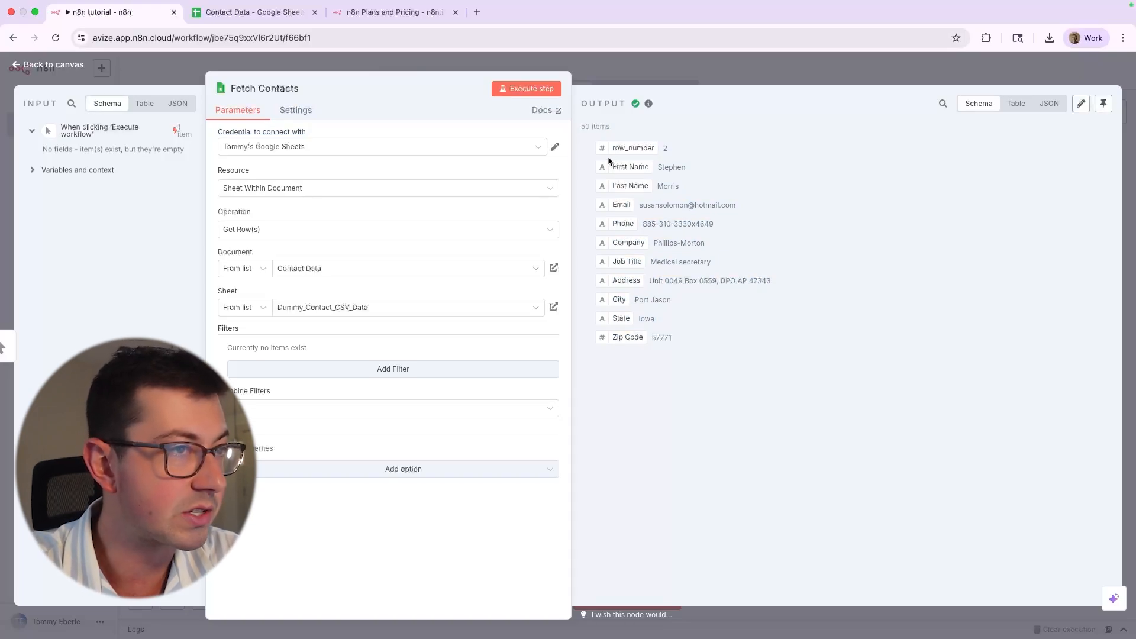
{"action": "left_click", "coordinate": [1015, 104]}
{"action": "left_click", "coordinate": [978, 104]}
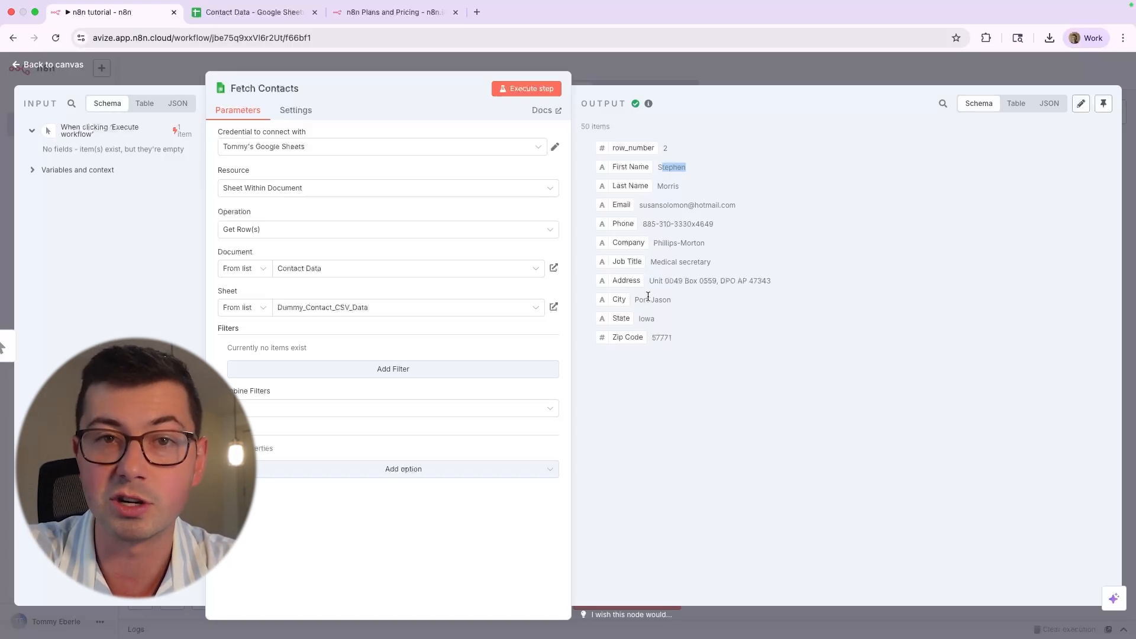
{"action": "double_click", "coordinate": [655, 147]}
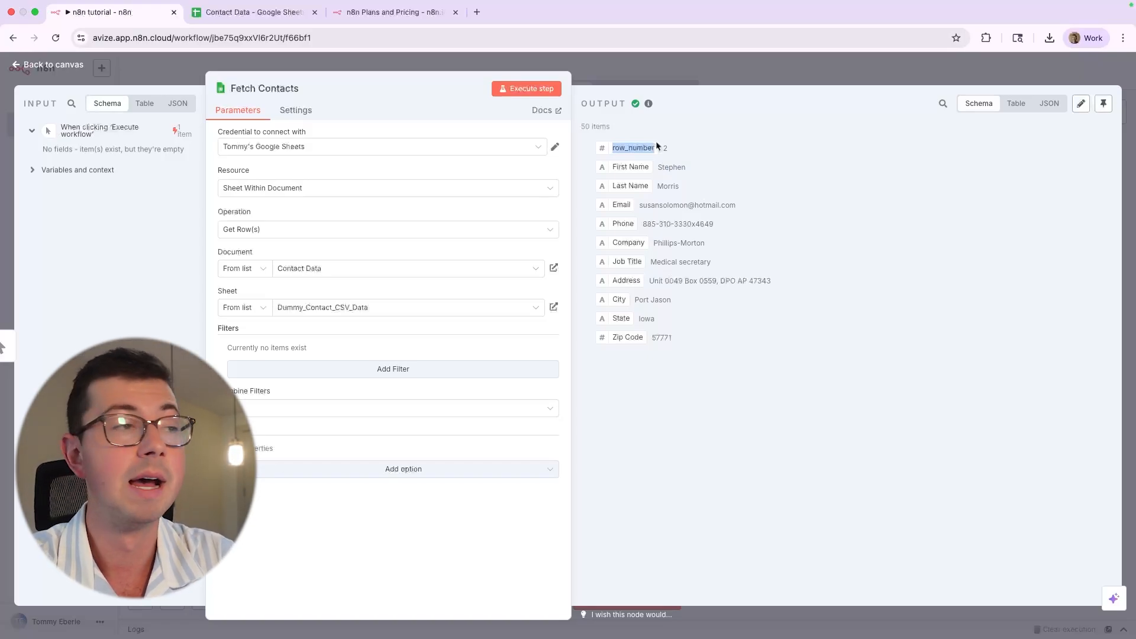
{"action": "double_click", "coordinate": [667, 185]}
{"action": "double_click", "coordinate": [671, 167]}
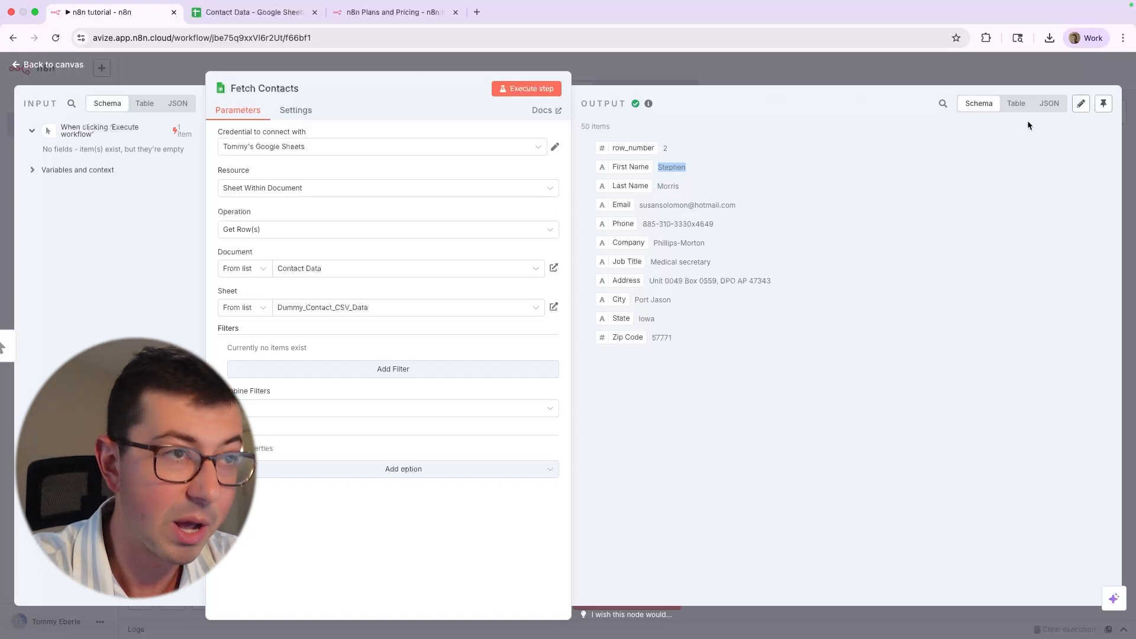
- Show the Fetch Contacts output as JSON and examine how the contact records on page 3 are structured
{"action": "left_click", "coordinate": [1050, 104]}
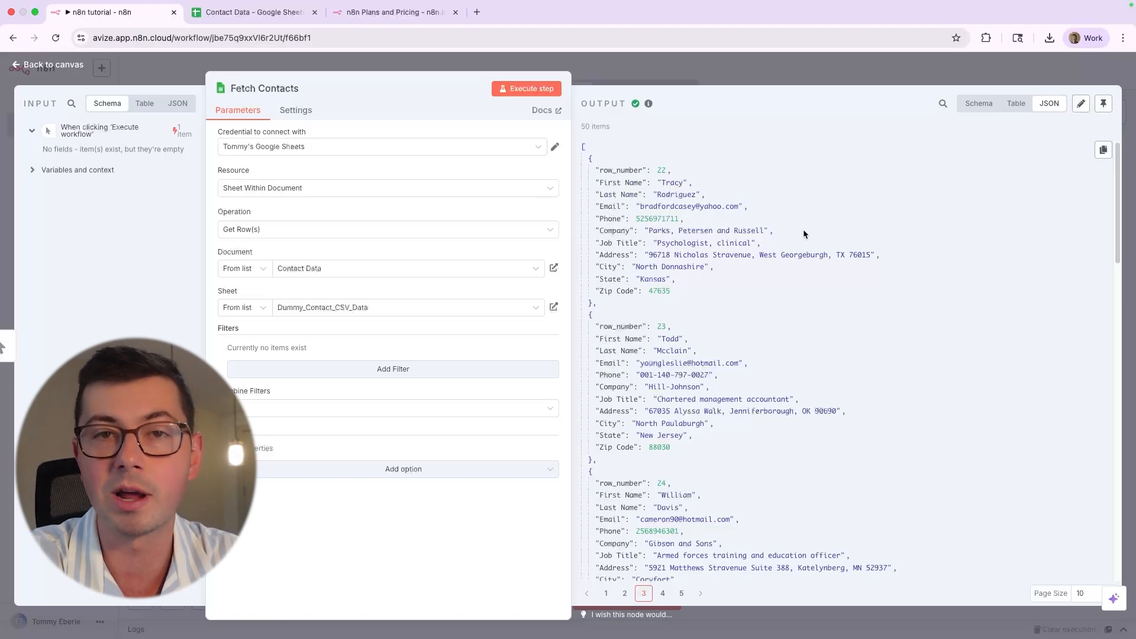
{"action": "left_click_drag", "start_coordinate": [595, 350], "coordinate": [752, 427]}
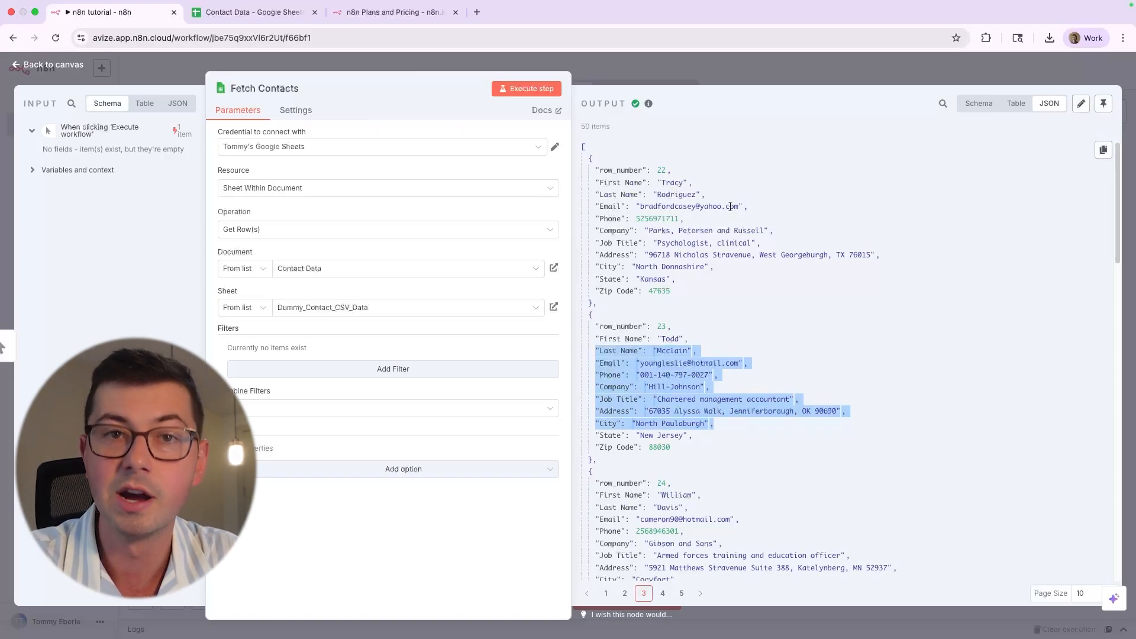
{"action": "scroll", "coordinate": [758, 228], "scroll_direction": "down", "scroll_amount": 5}
{"action": "scroll", "coordinate": [689, 217], "scroll_direction": "up", "scroll_amount": 5}
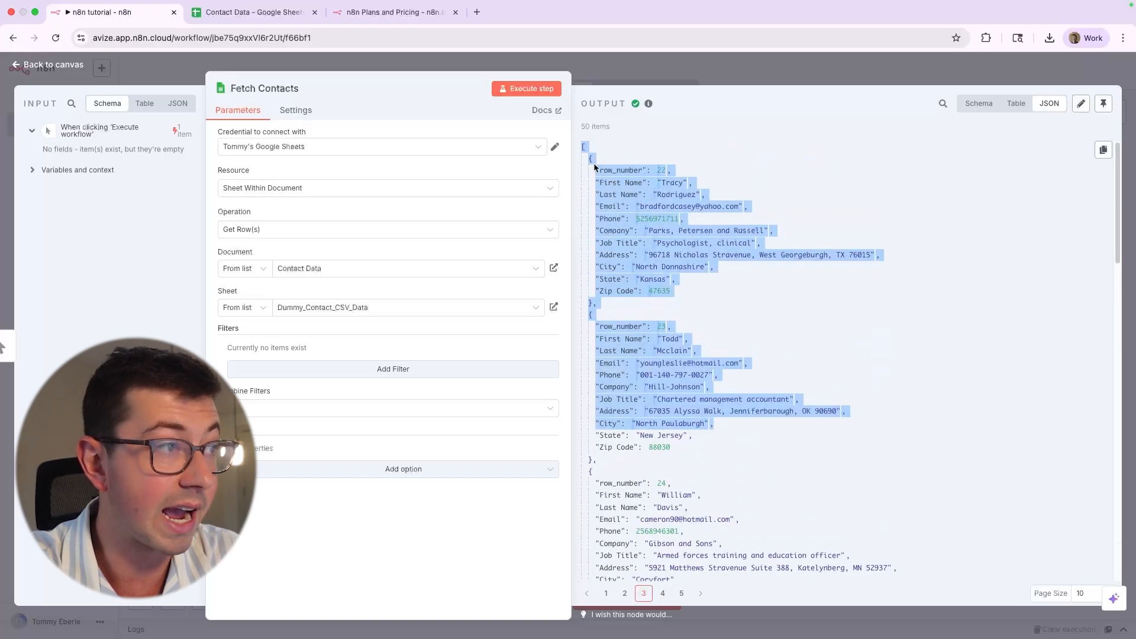
{"action": "left_click", "coordinate": [592, 161]}
{"action": "left_click_drag", "start_coordinate": [583, 147], "coordinate": [635, 279]}
{"action": "left_click", "coordinate": [697, 211]}
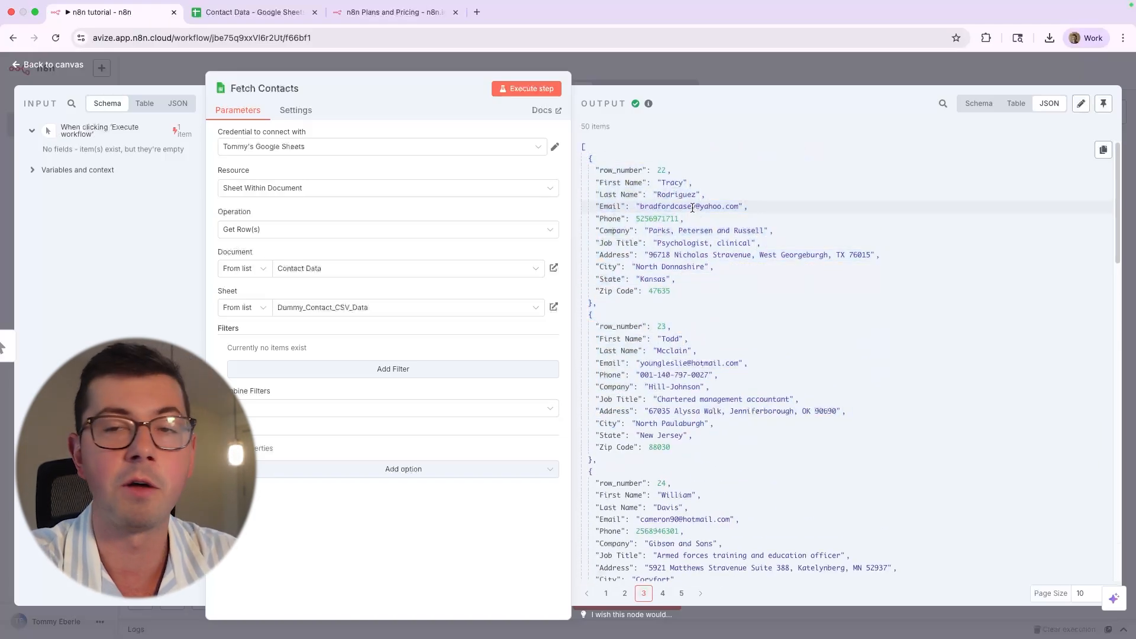
- Collapse the outer JSON array in the Fetch Contacts output and expand it again
{"action": "left_click_drag", "start_coordinate": [581, 145], "coordinate": [624, 153]}
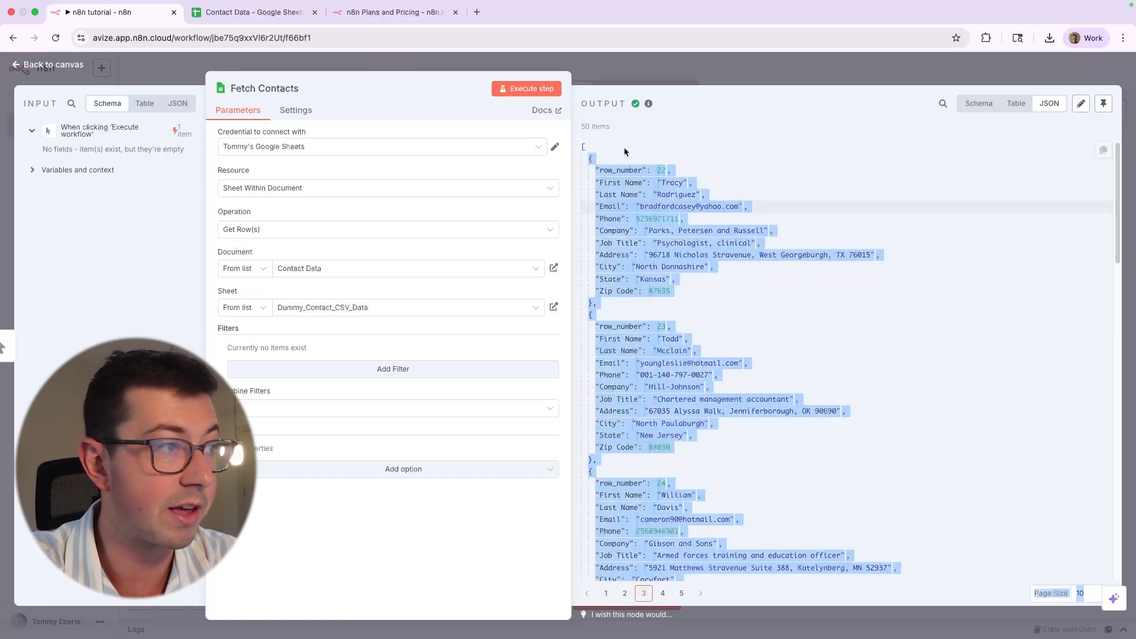
{"action": "left_click", "coordinate": [593, 149]}
{"action": "left_click", "coordinate": [584, 147]}
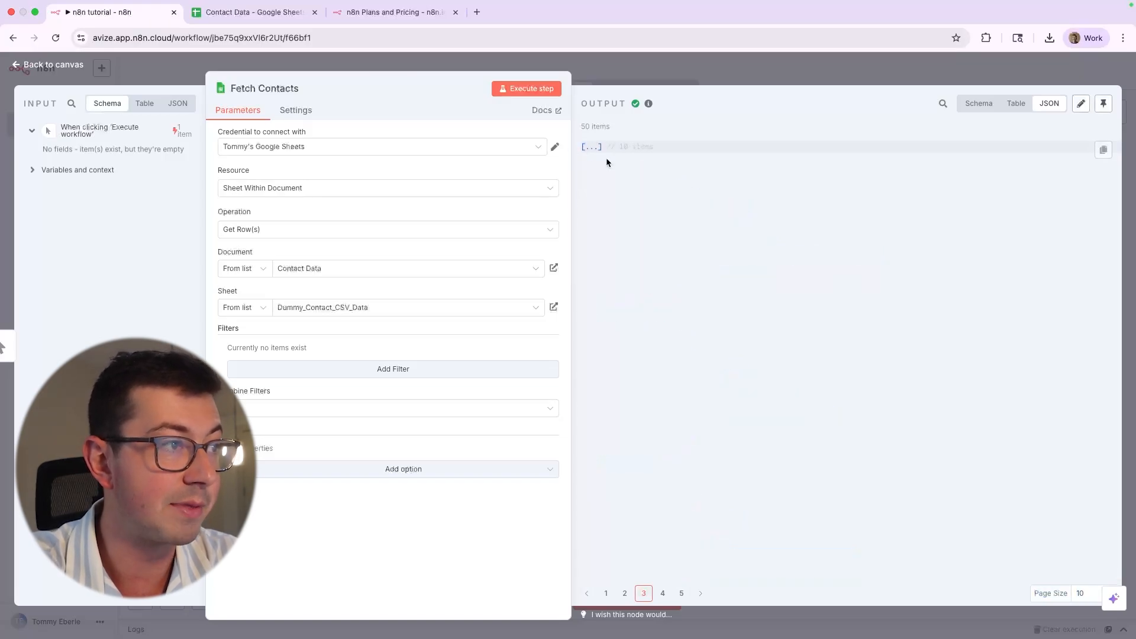
{"action": "left_click", "coordinate": [593, 148]}
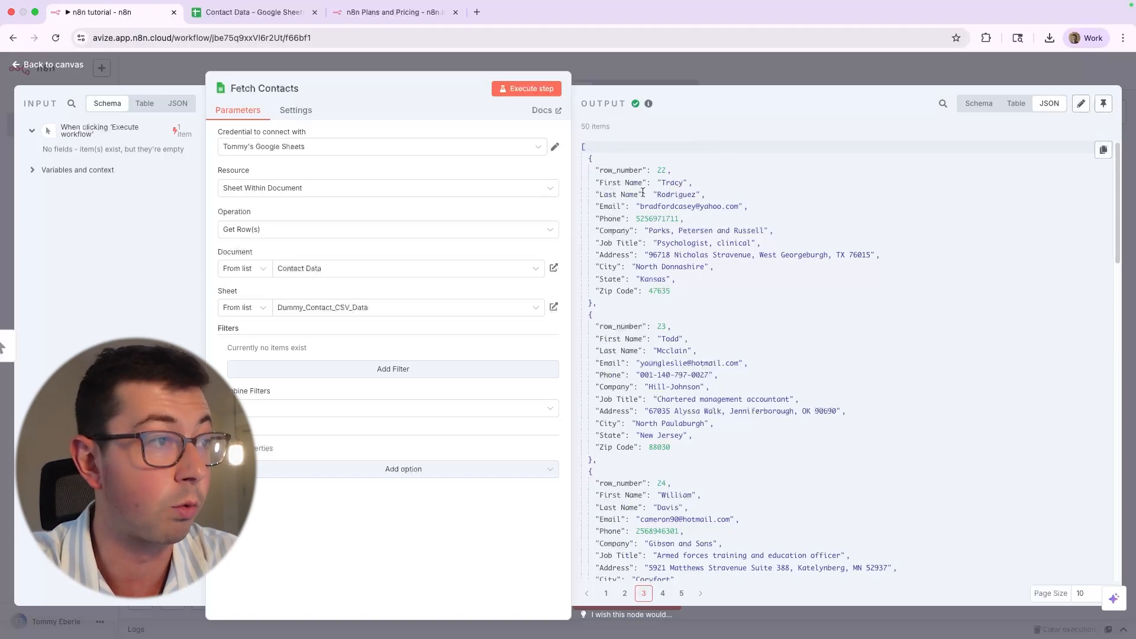
- Highlight the first and second contact objects in the page 3 JSON output to examine where each record starts and ends
{"action": "left_click_drag", "start_coordinate": [627, 129], "coordinate": [747, 128]}
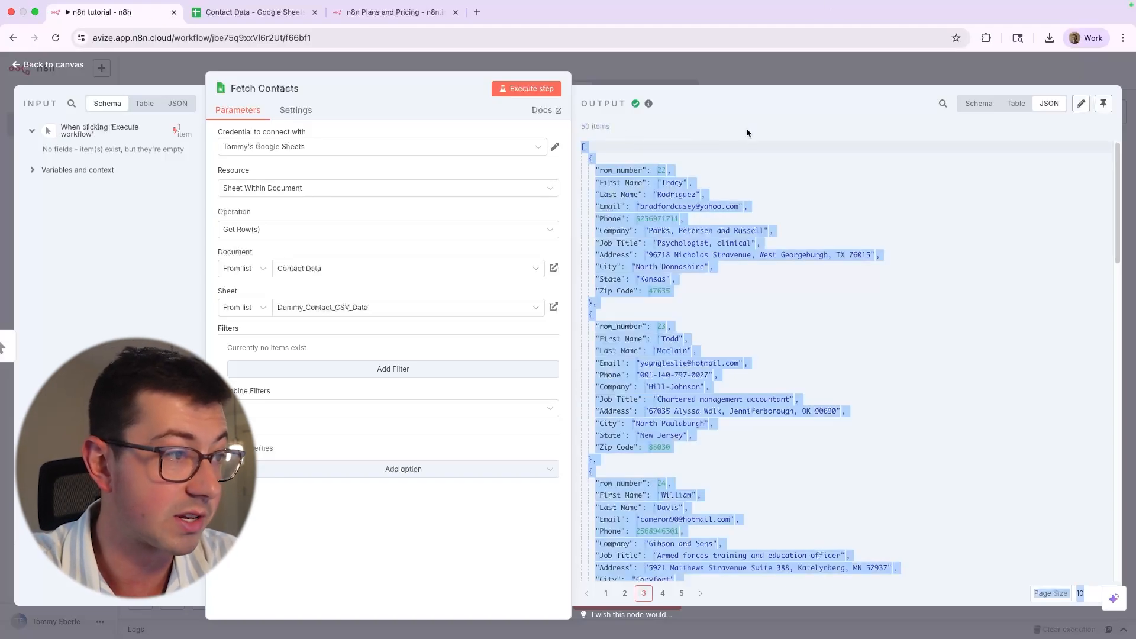
{"action": "left_click", "coordinate": [747, 128]}
{"action": "left_click_drag", "start_coordinate": [599, 303], "coordinate": [589, 161]}
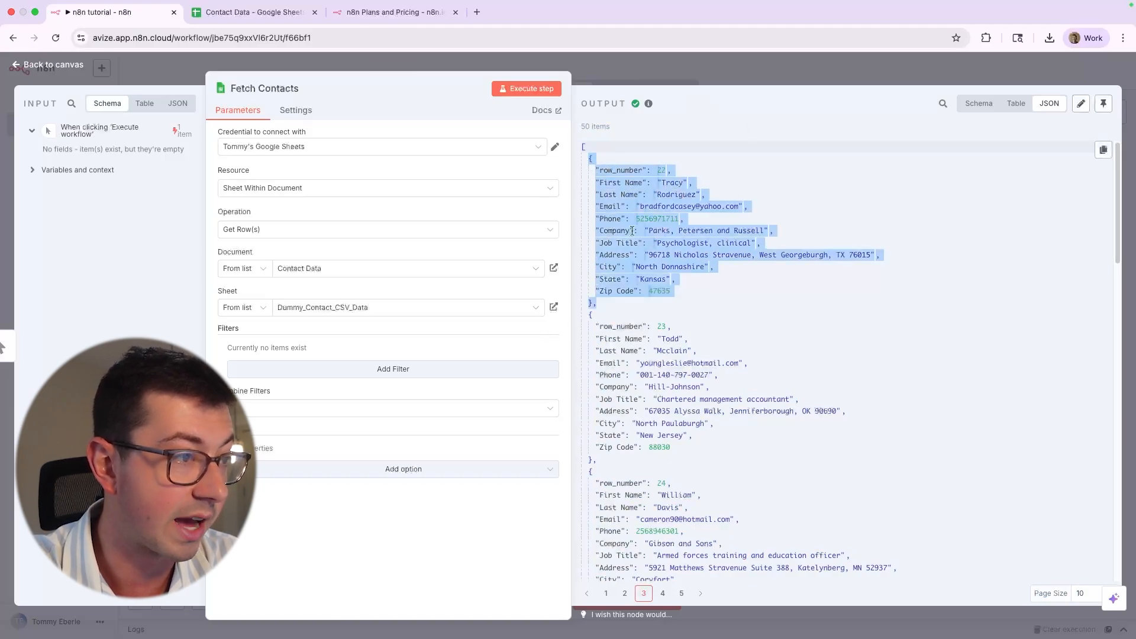
{"action": "left_click", "coordinate": [654, 457]}
{"action": "left_click_drag", "start_coordinate": [610, 464], "coordinate": [578, 318]}
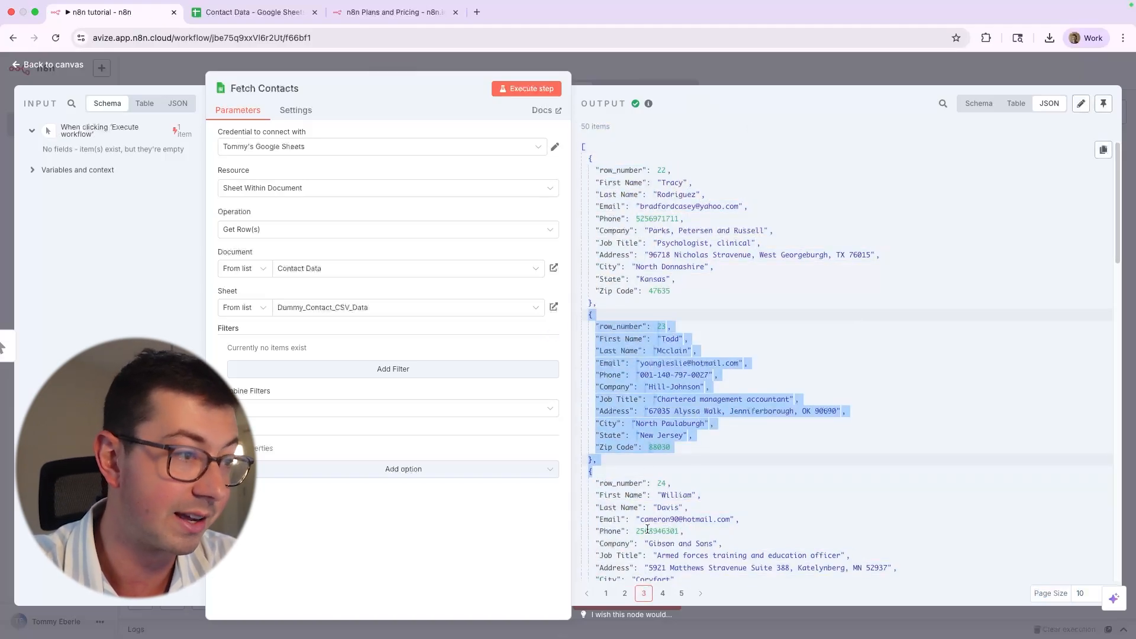
- Go to page 1 of the JSON output and examine the boundaries of the individual contact objects, highlighting the first one
{"action": "left_click", "coordinate": [606, 593]}
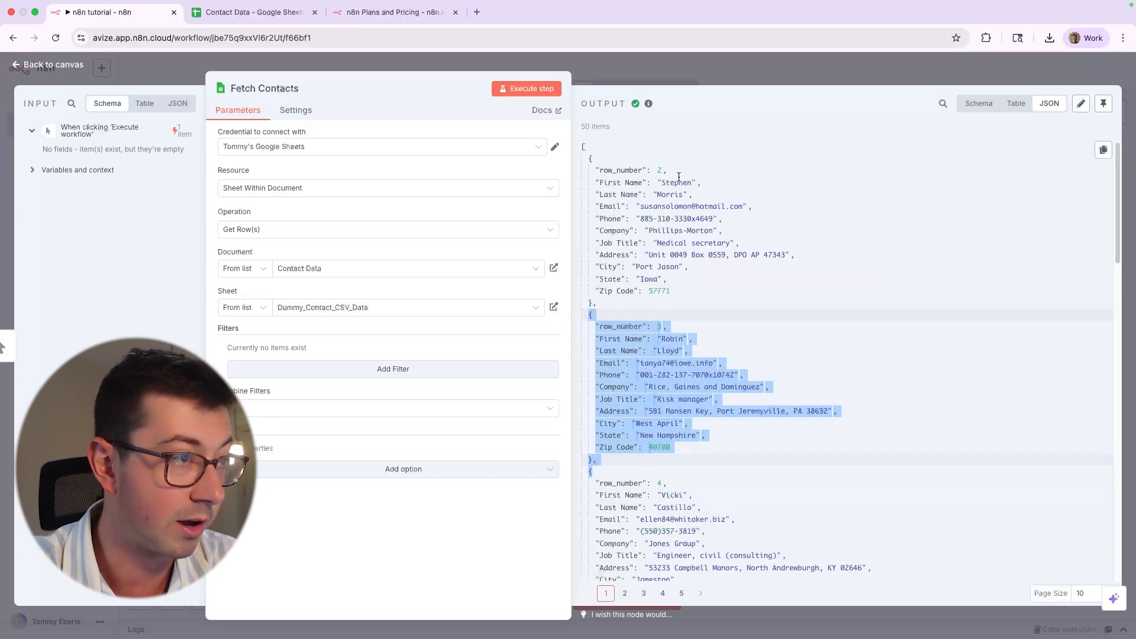
{"action": "left_click", "coordinate": [632, 270]}
{"action": "left_click_drag", "start_coordinate": [648, 317], "coordinate": [573, 165]}
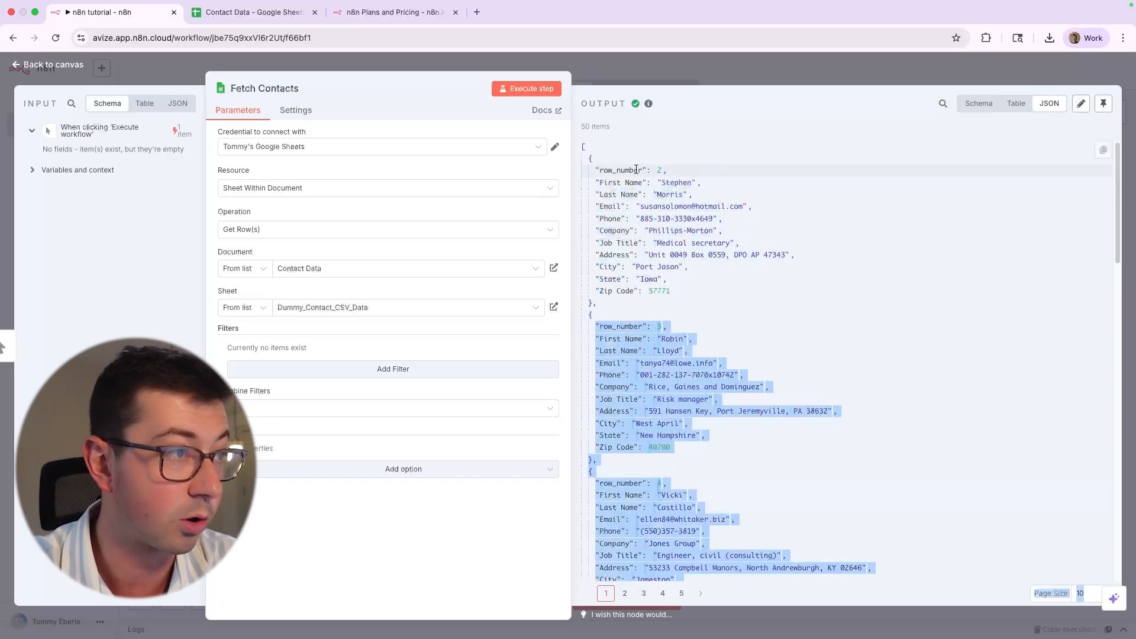
{"action": "left_click", "coordinate": [681, 448]}
{"action": "left_click_drag", "start_coordinate": [658, 472], "coordinate": [748, 312]}
{"action": "left_click", "coordinate": [748, 313]}
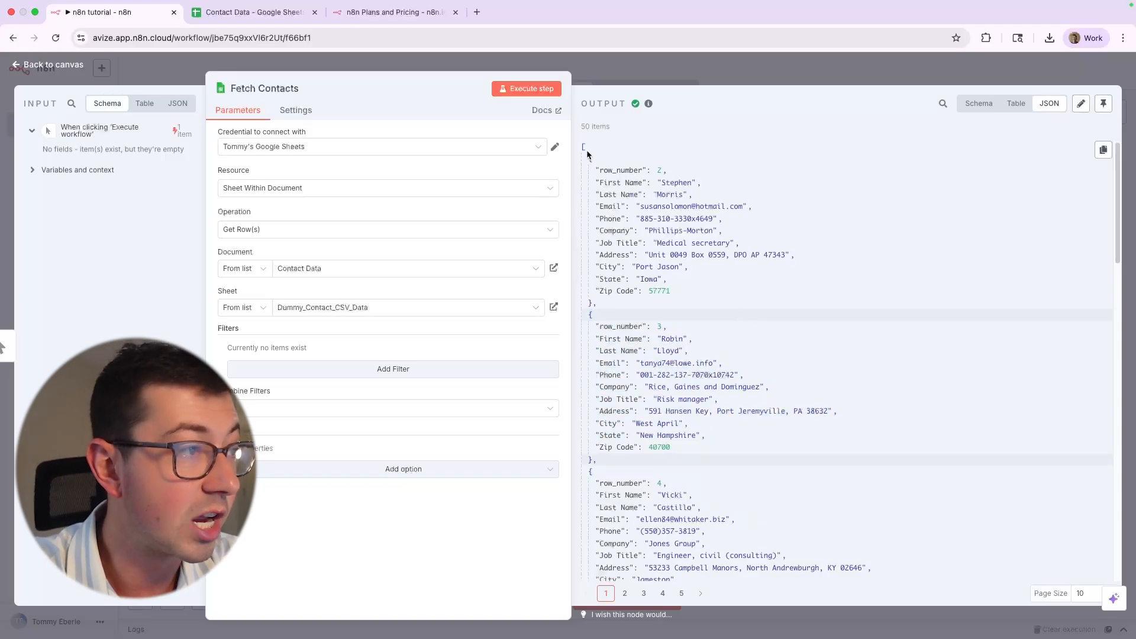
{"action": "left_click_drag", "start_coordinate": [587, 155], "coordinate": [629, 311]}
{"action": "left_click", "coordinate": [567, 191]}
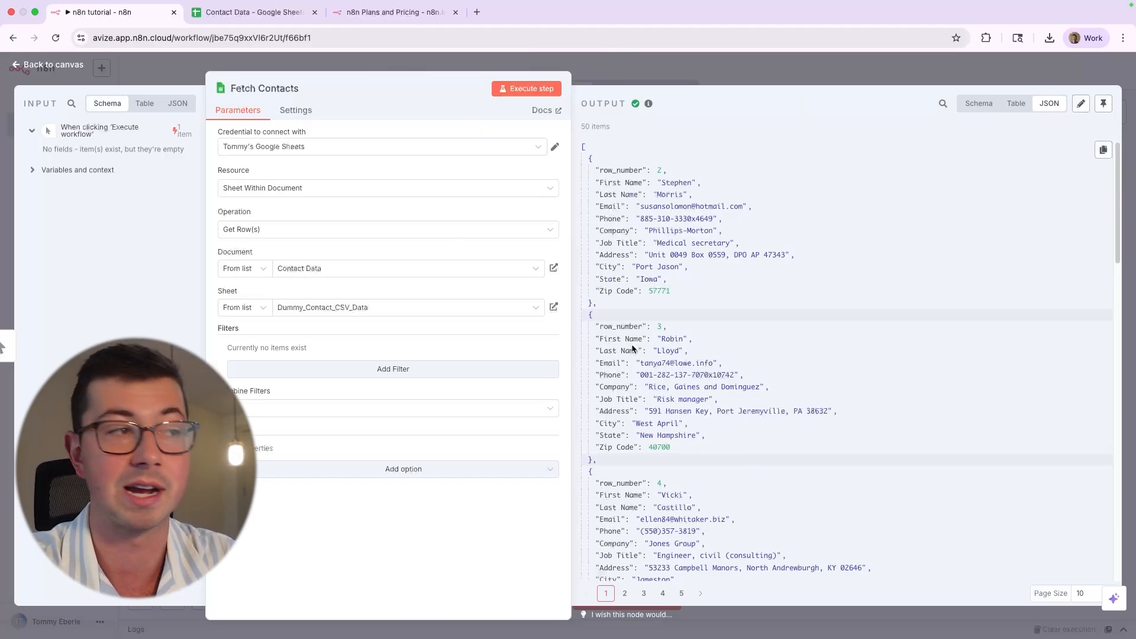
{"action": "left_click_drag", "start_coordinate": [588, 157], "coordinate": [630, 302]}
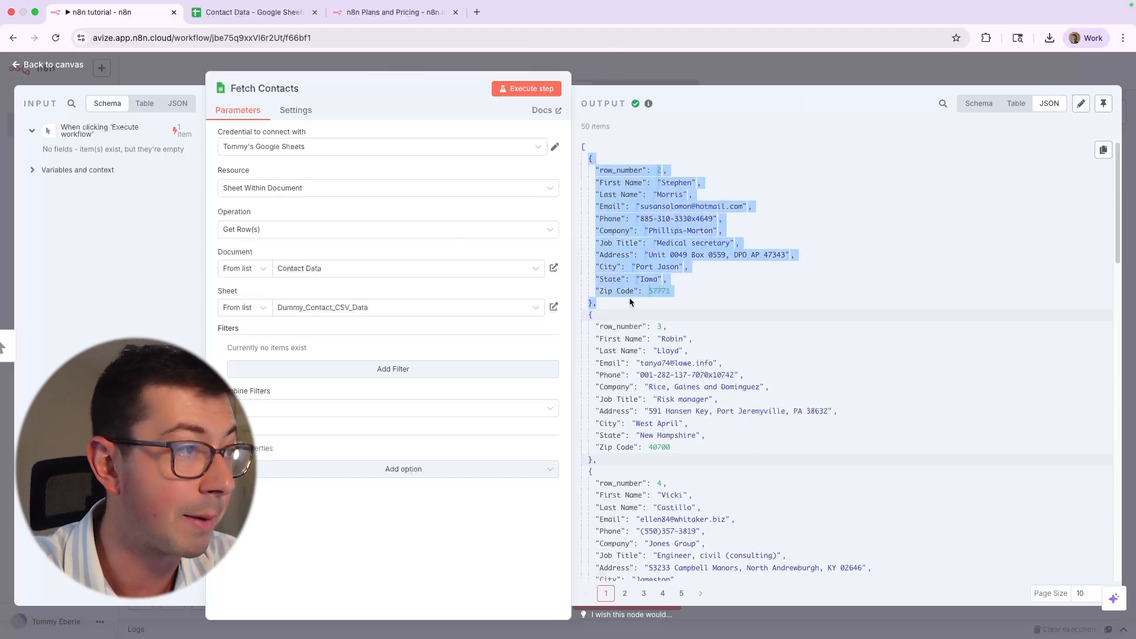
- Compare the first contact's table row with its JSON object, examining the row_number, First Name and Last Name keys
{"action": "left_click", "coordinate": [1025, 110]}
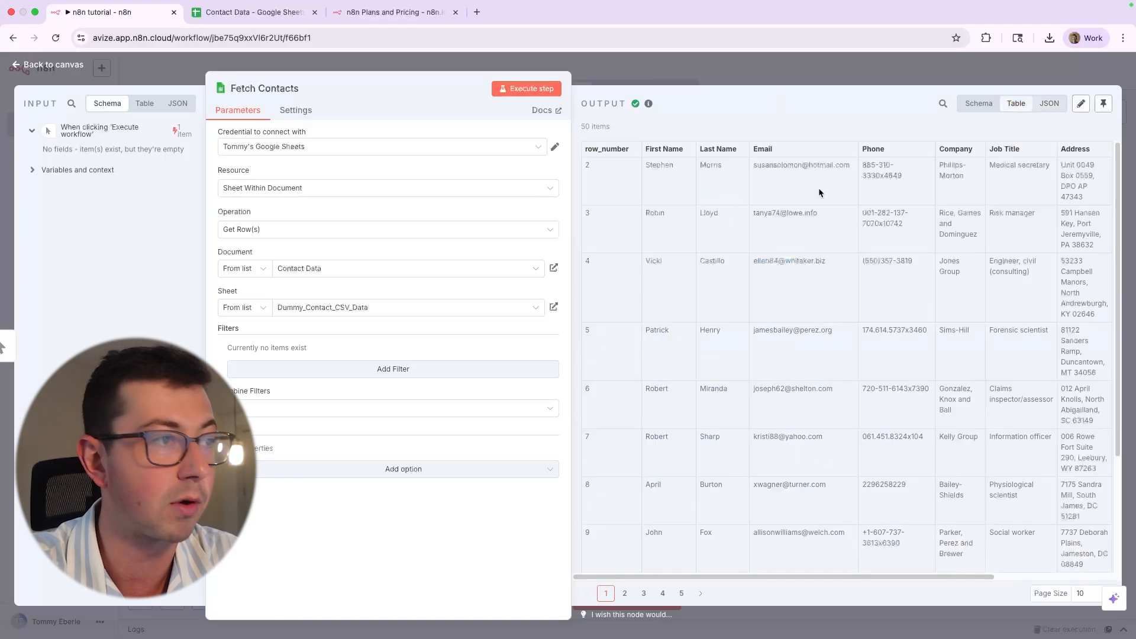
{"action": "left_click", "coordinate": [1052, 104]}
{"action": "left_click_drag", "start_coordinate": [589, 157], "coordinate": [635, 290]}
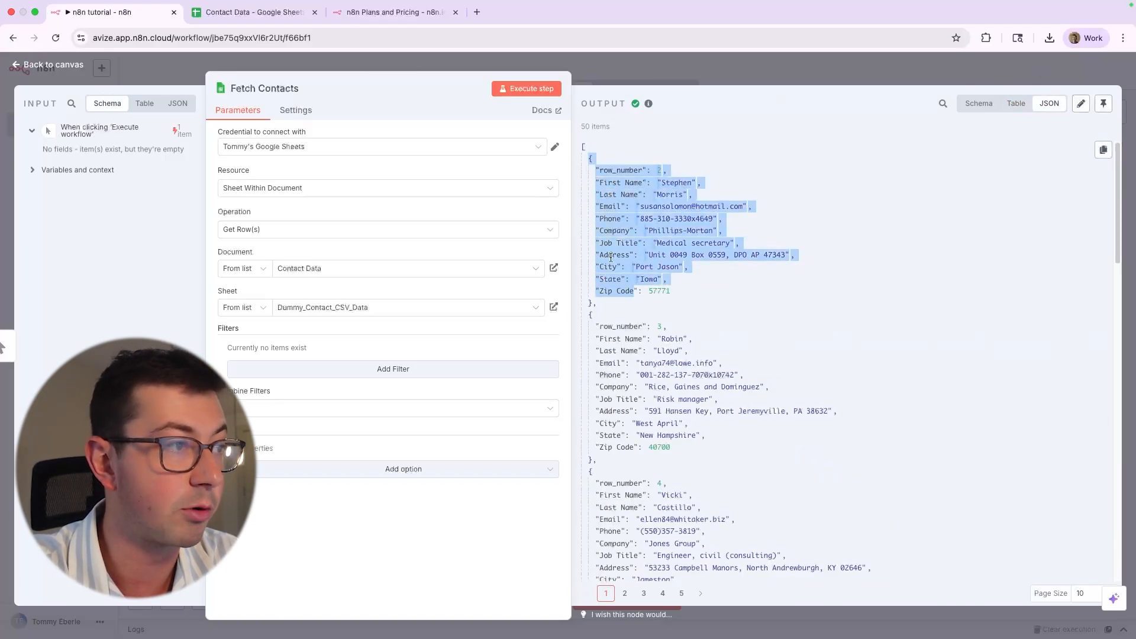
{"action": "left_click", "coordinate": [611, 257]}
{"action": "double_click", "coordinate": [605, 169]}
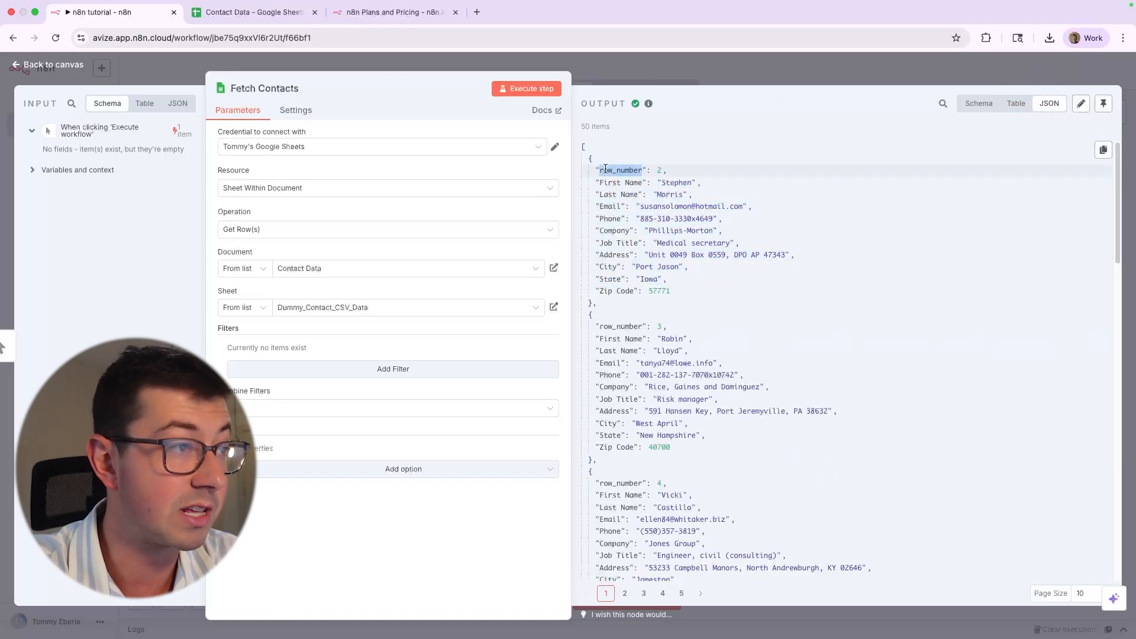
{"action": "left_click_drag", "start_coordinate": [595, 183], "coordinate": [625, 196]}
{"action": "left_click", "coordinate": [626, 195]}
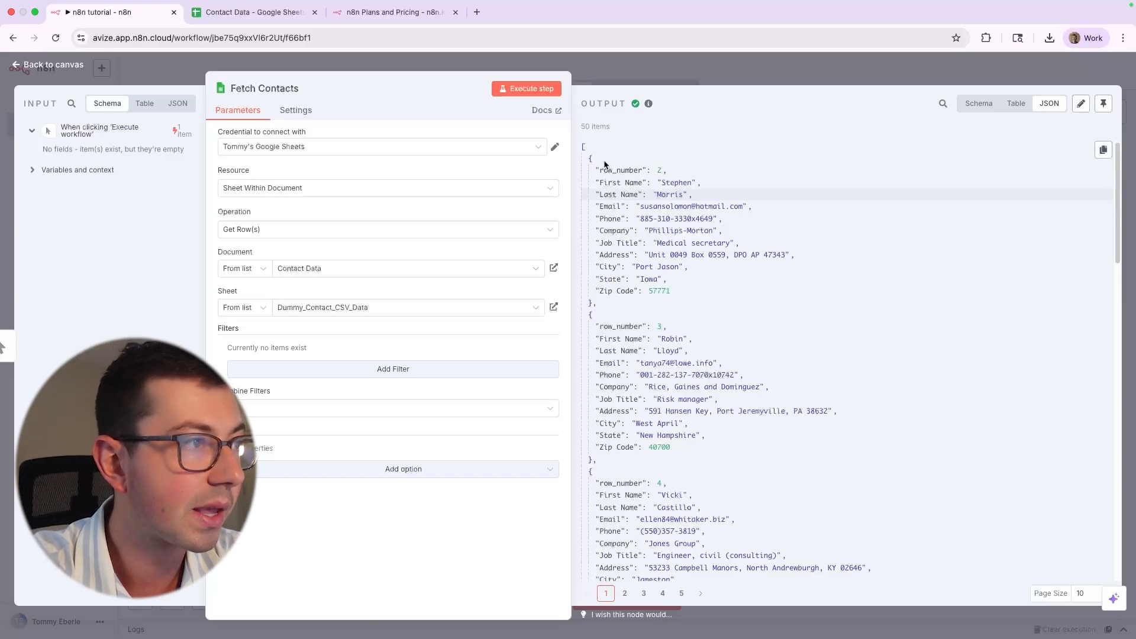
- Examine the first contact's JSON object, highlighting the whole record and its Email key and value
{"action": "left_click_drag", "start_coordinate": [586, 158], "coordinate": [599, 307]}
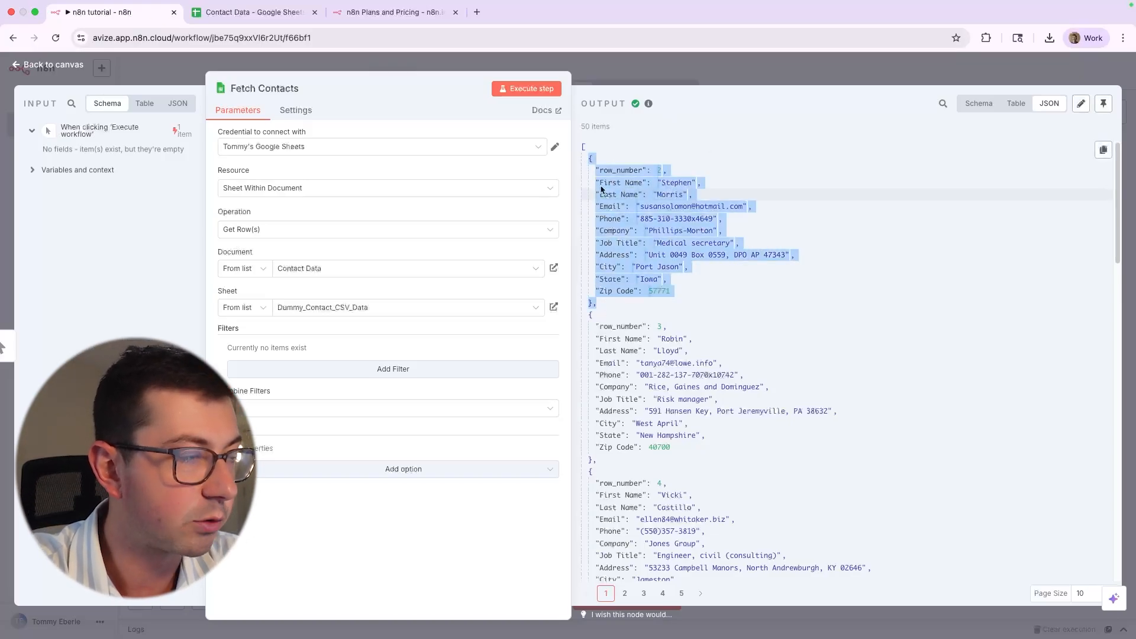
{"action": "left_click", "coordinate": [737, 243]}
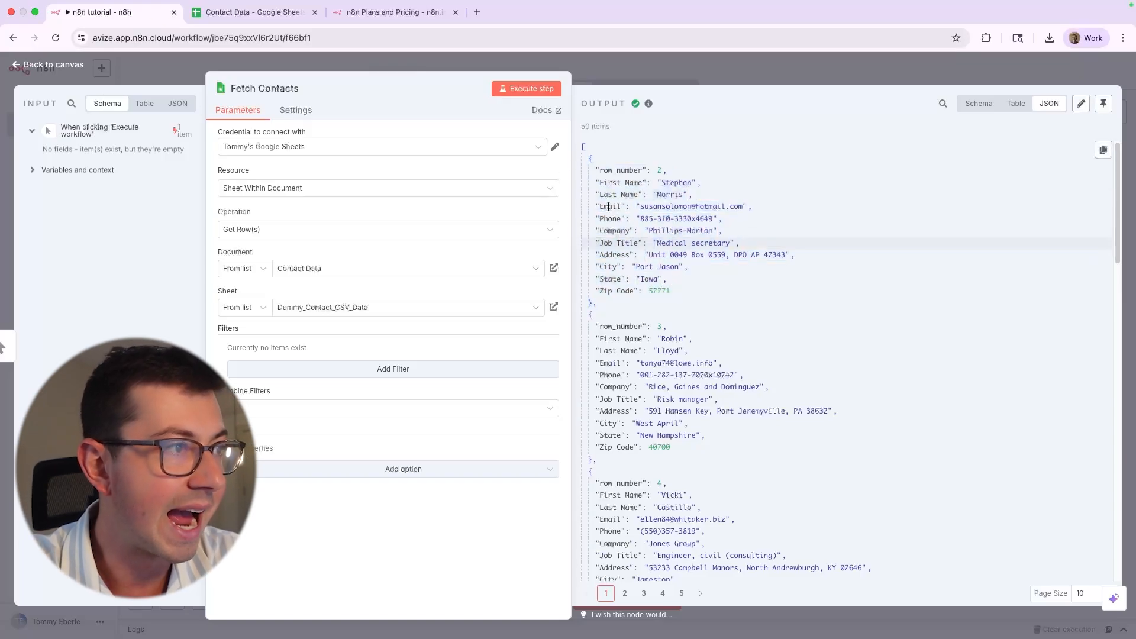
{"action": "left_click_drag", "start_coordinate": [639, 207], "coordinate": [670, 209]}
{"action": "left_click", "coordinate": [707, 208]}
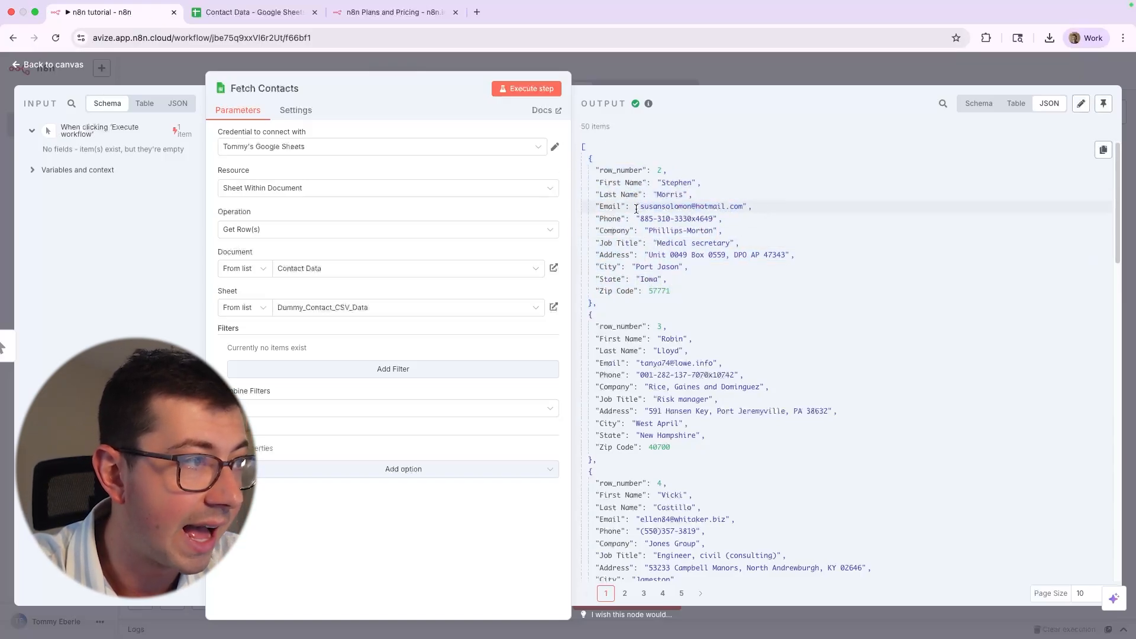
{"action": "double_click", "coordinate": [611, 205]}
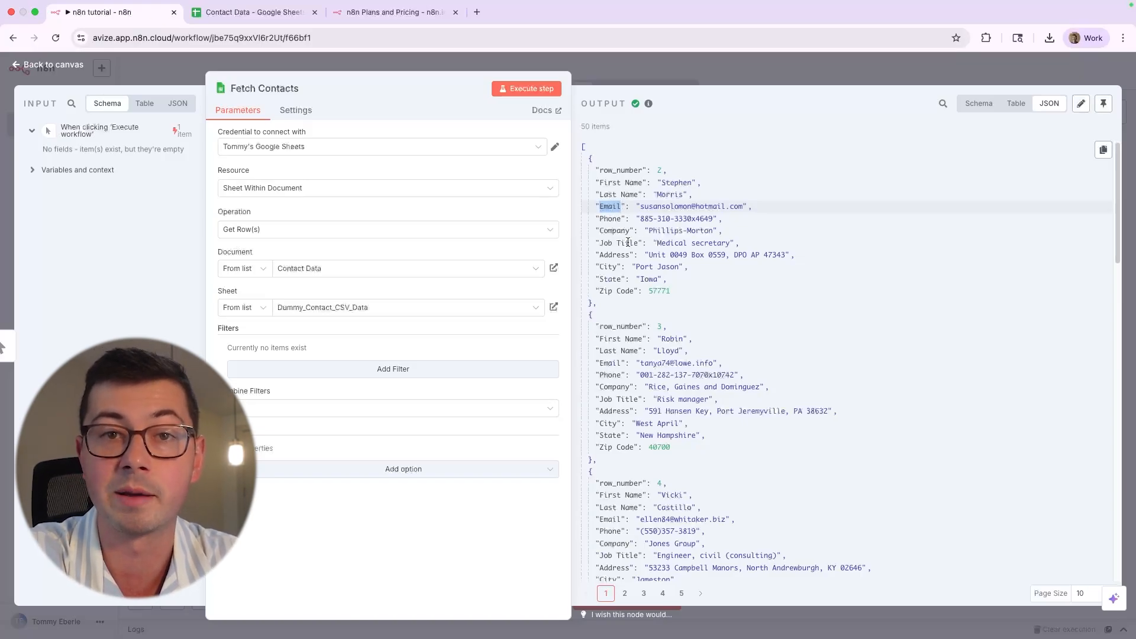
{"action": "left_click", "coordinate": [719, 318]}
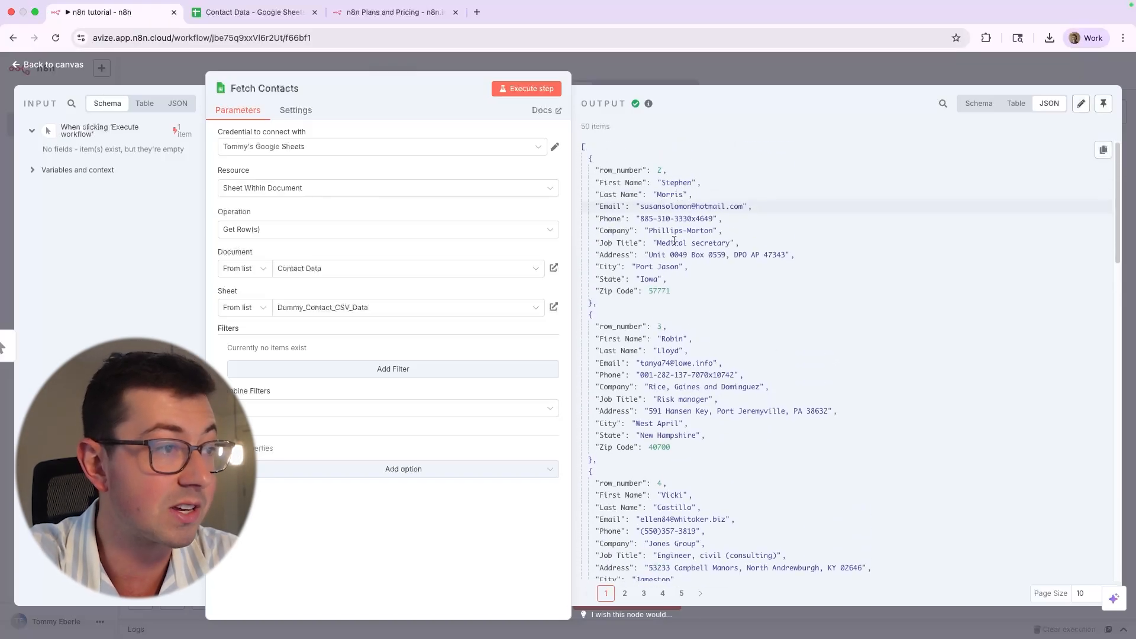
- Highlight the first contact's JSON object and compare the output across the table, schema and JSON views
{"action": "left_click_drag", "start_coordinate": [646, 317], "coordinate": [583, 131]}
{"action": "left_click", "coordinate": [729, 199]}
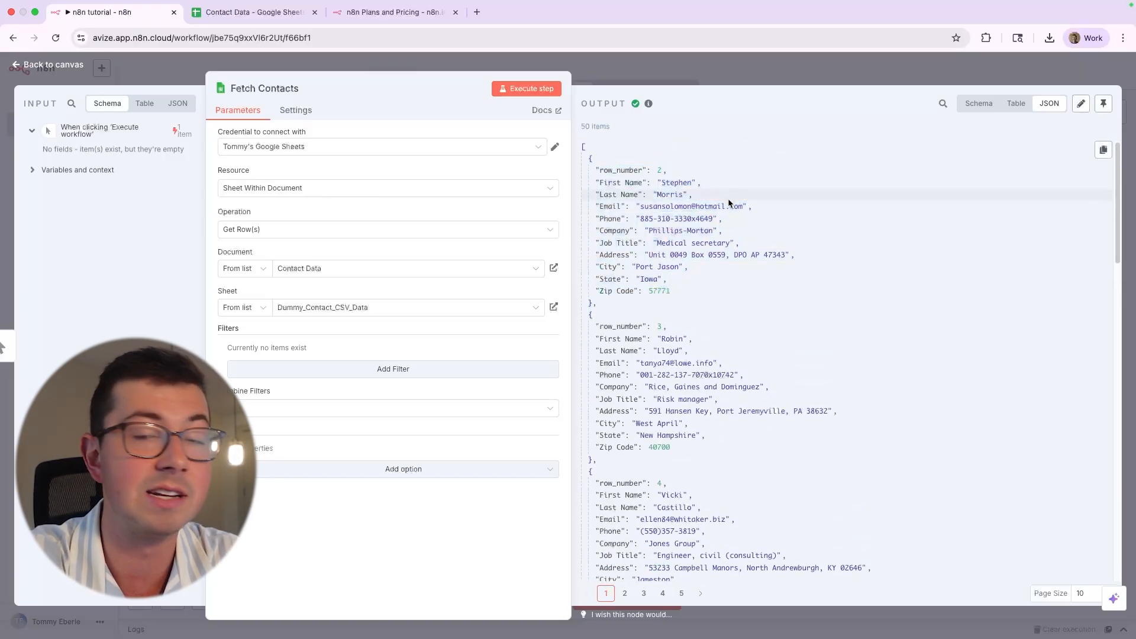
{"action": "left_click", "coordinate": [1016, 103]}
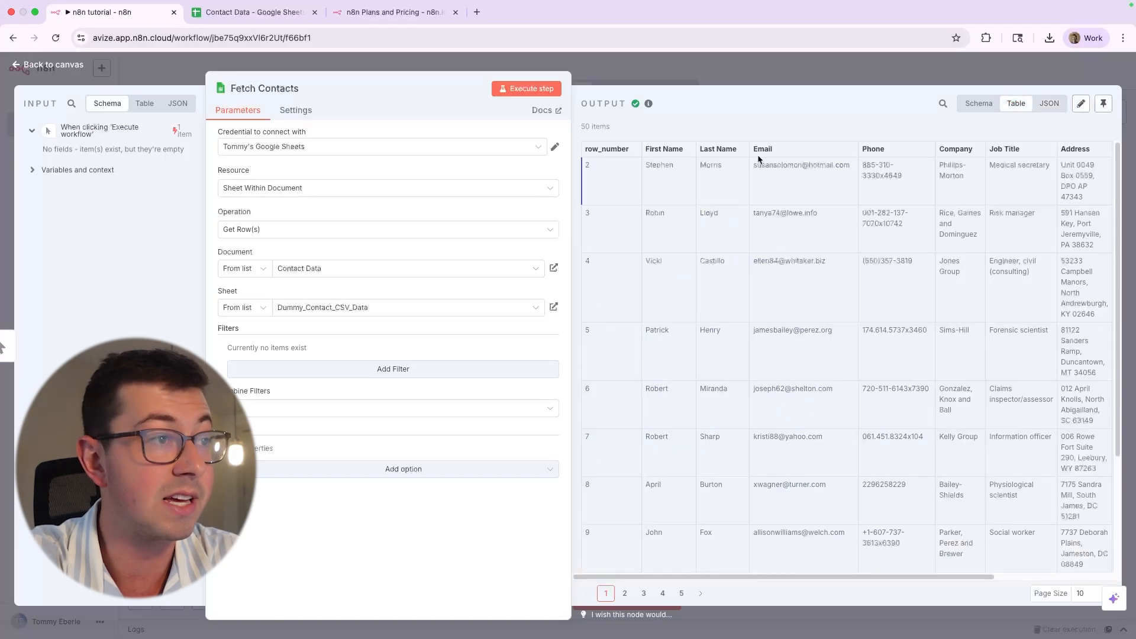
{"action": "left_click", "coordinate": [980, 110]}
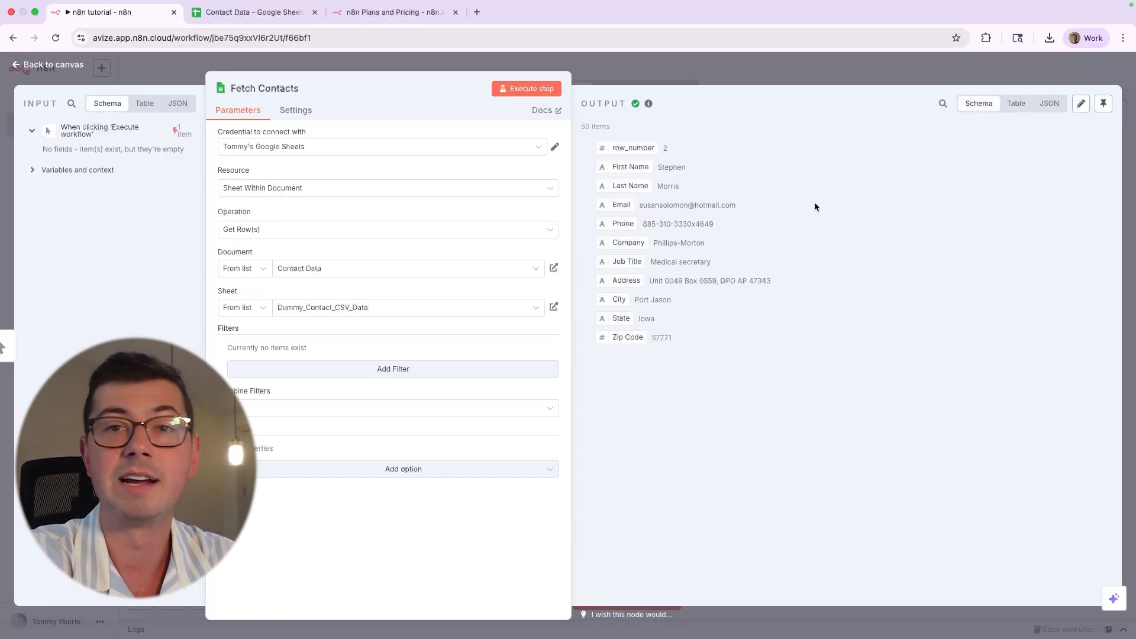
{"action": "left_click", "coordinate": [1049, 104]}
{"action": "scroll", "coordinate": [772, 289], "scroll_direction": "down", "scroll_amount": 8}
{"action": "scroll", "coordinate": [772, 286], "scroll_direction": "up", "scroll_amount": 8}
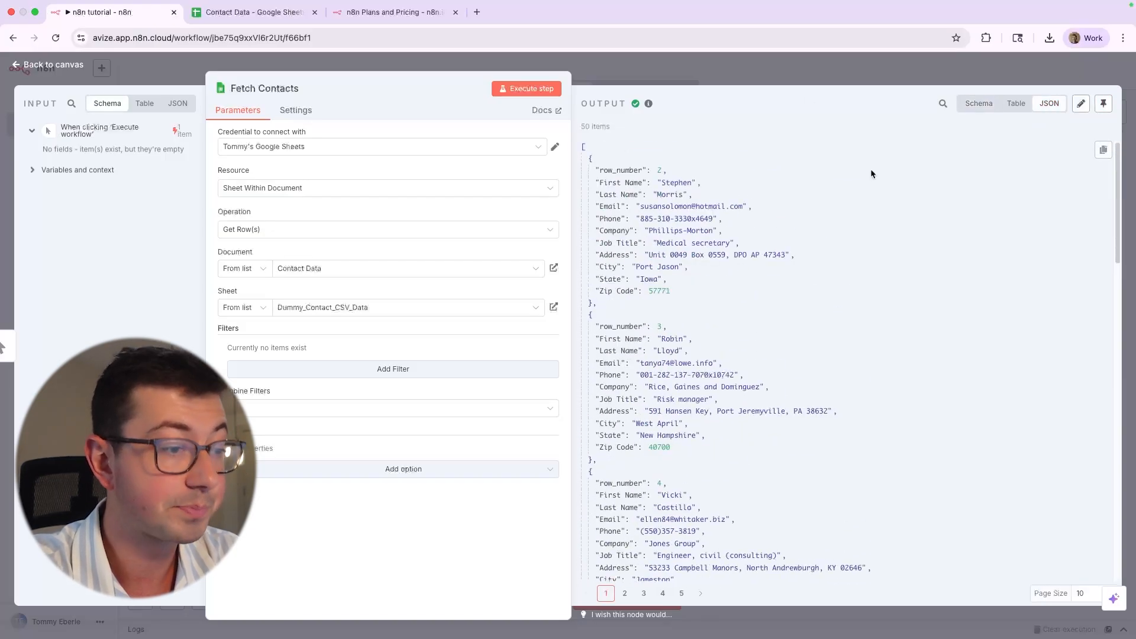
- Go to page 4 of the JSON output and examine the first contact's Zip Code, First Name and row_number values
{"action": "left_click", "coordinate": [663, 593]}
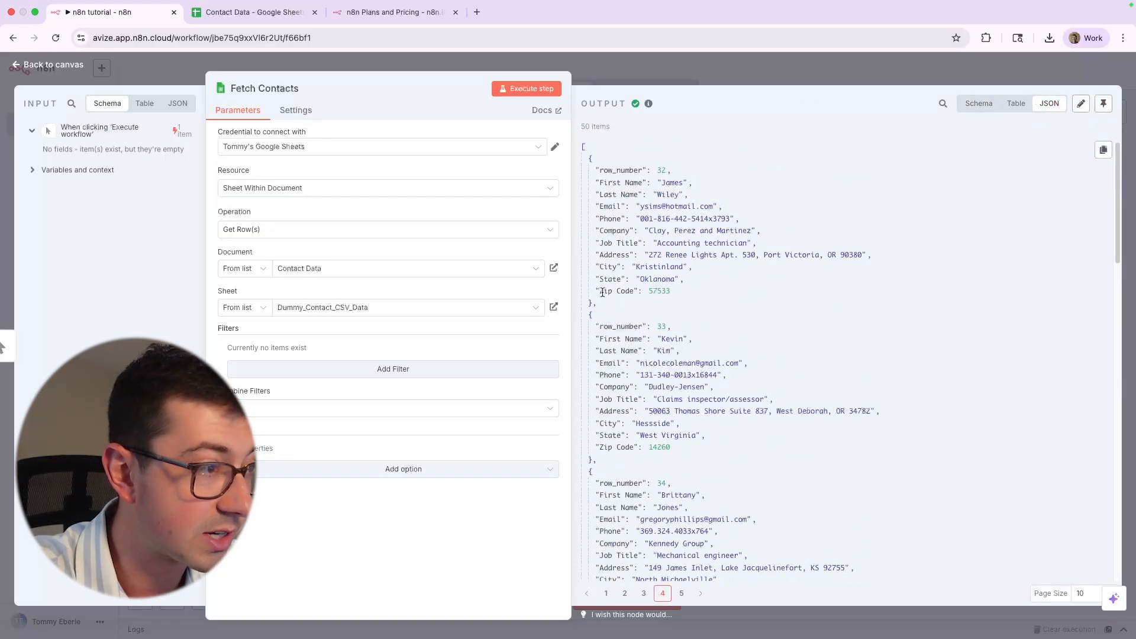
{"action": "left_click_drag", "start_coordinate": [603, 292], "coordinate": [683, 293]}
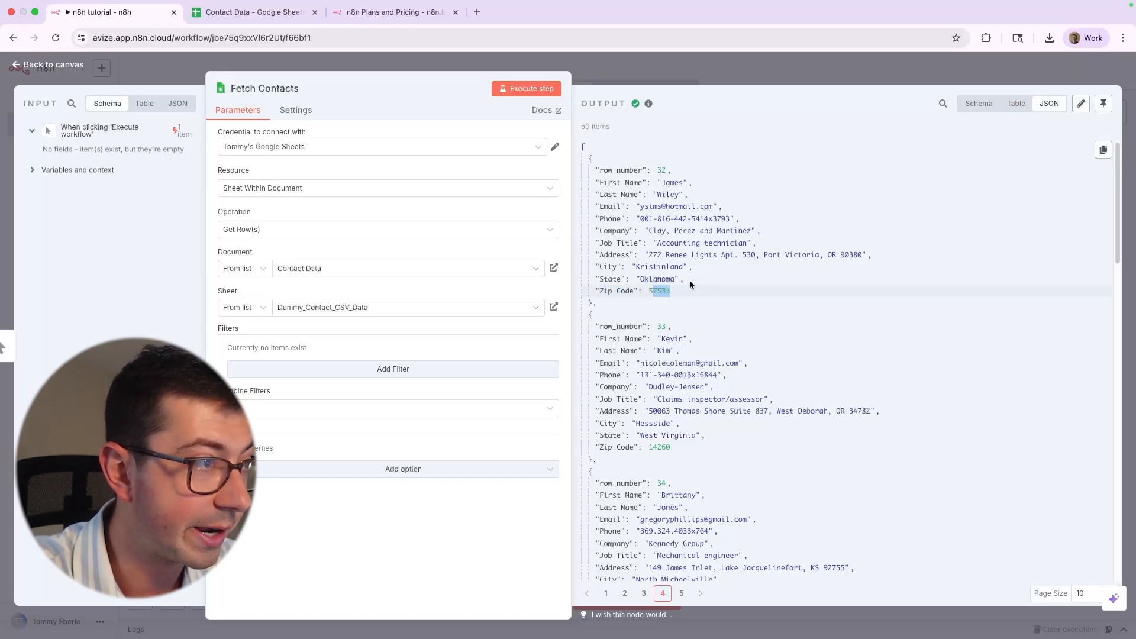
{"action": "left_click_drag", "start_coordinate": [657, 183], "coordinate": [681, 188]}
{"action": "left_click", "coordinate": [664, 184]}
{"action": "left_click", "coordinate": [673, 190]}
{"action": "double_click", "coordinate": [661, 171]}
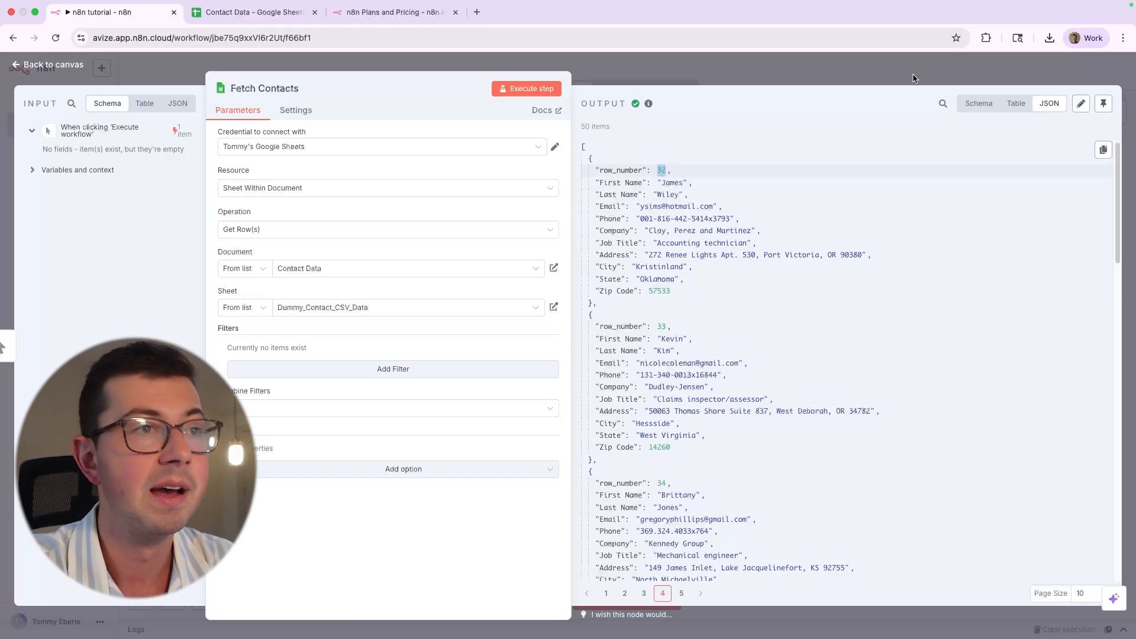
- Compare the schema and JSON outputs with the source Contact Data spreadsheet, and return to the n8n workflow canvas
{"action": "left_click", "coordinate": [979, 103]}
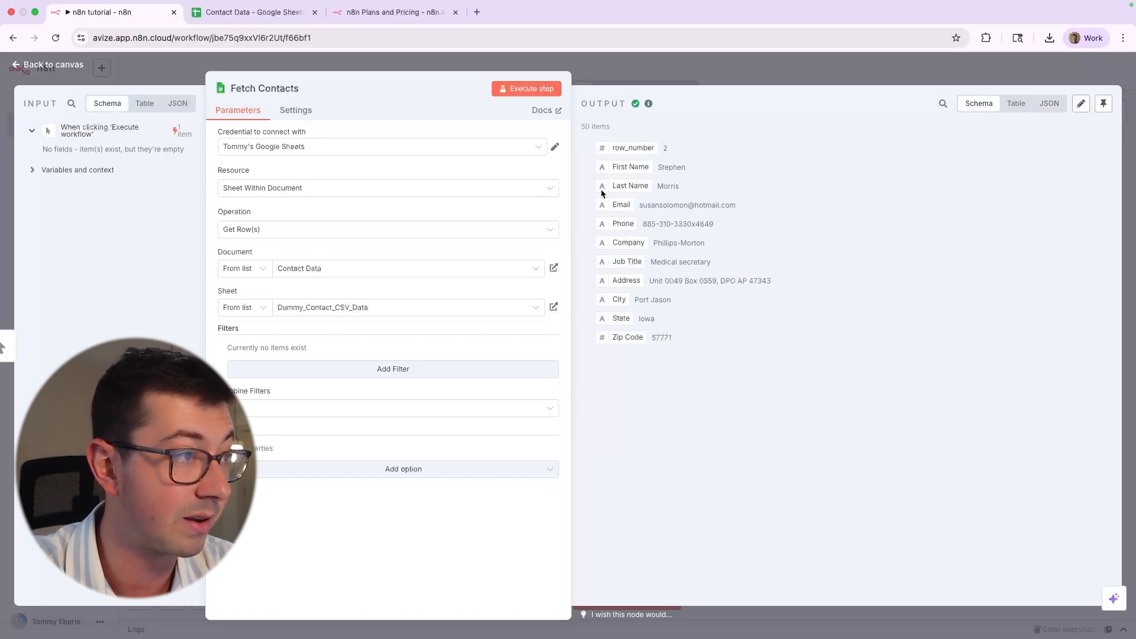
{"action": "left_click", "coordinate": [1049, 104]}
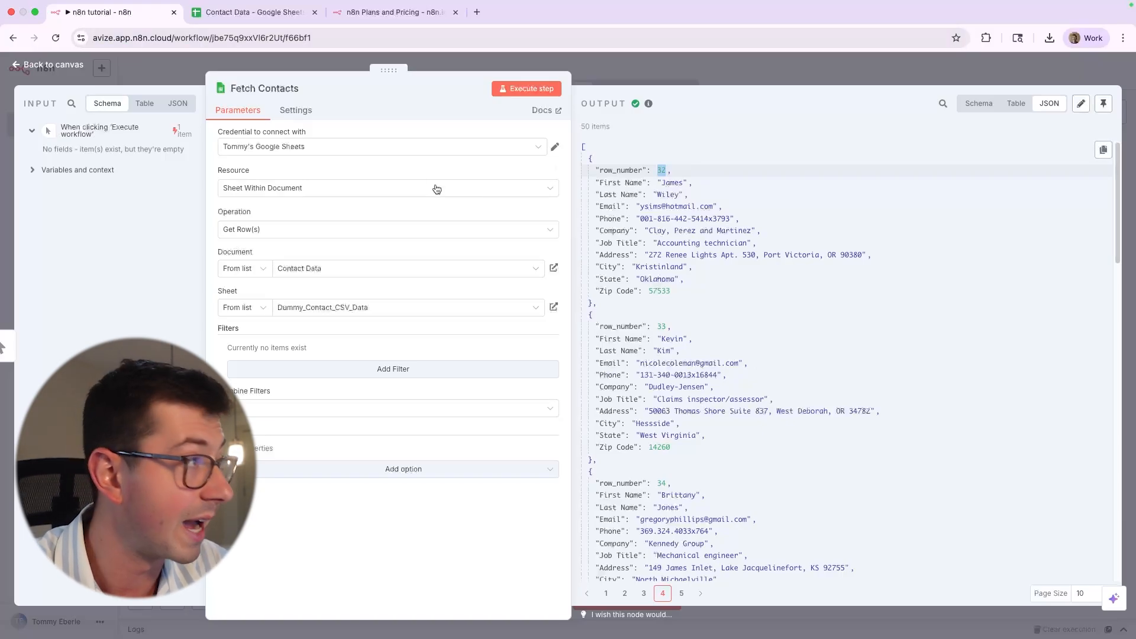
{"action": "left_click", "coordinate": [251, 13]}
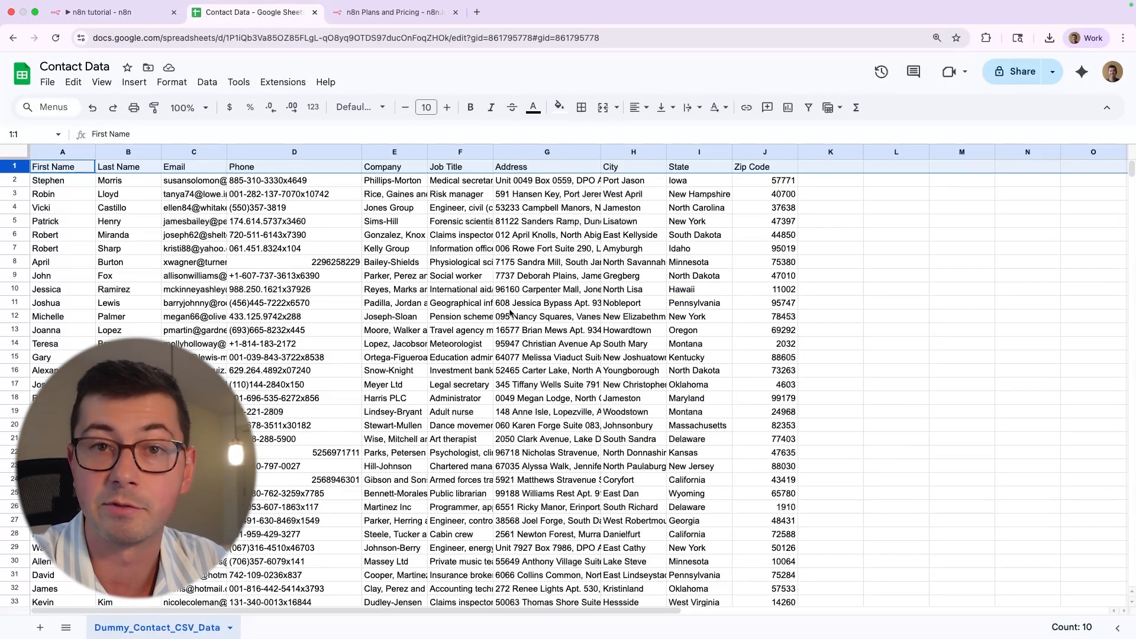
{"action": "left_click", "coordinate": [101, 11]}
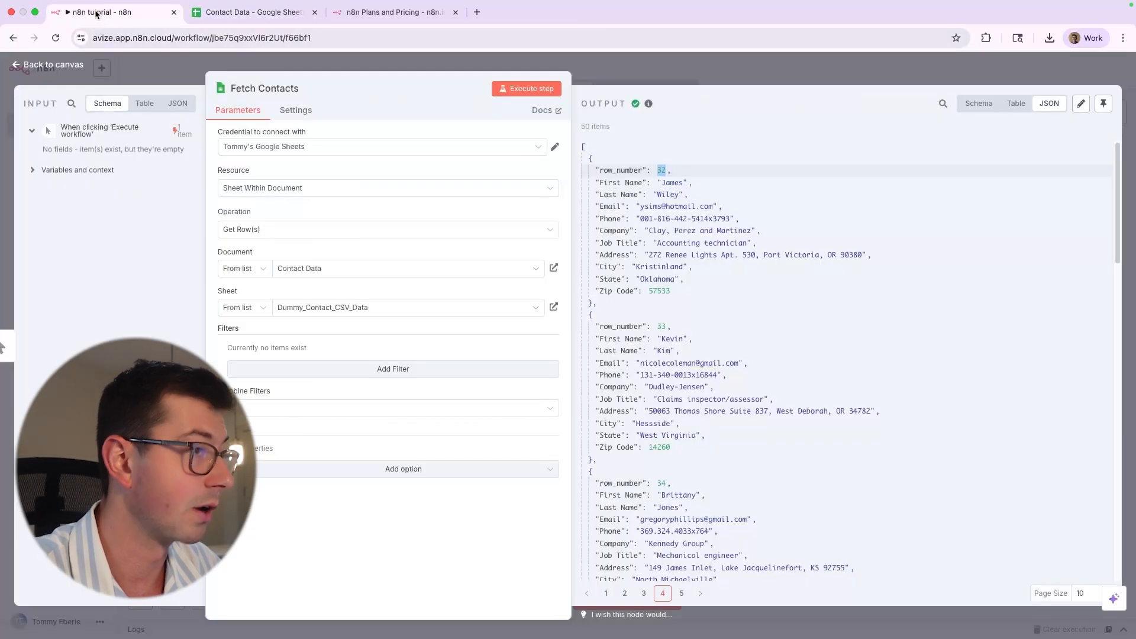
{"action": "key", "text": "Escape"}
{"action": "scroll", "coordinate": [490, 264], "scroll_direction": "right", "scroll_amount": 2}
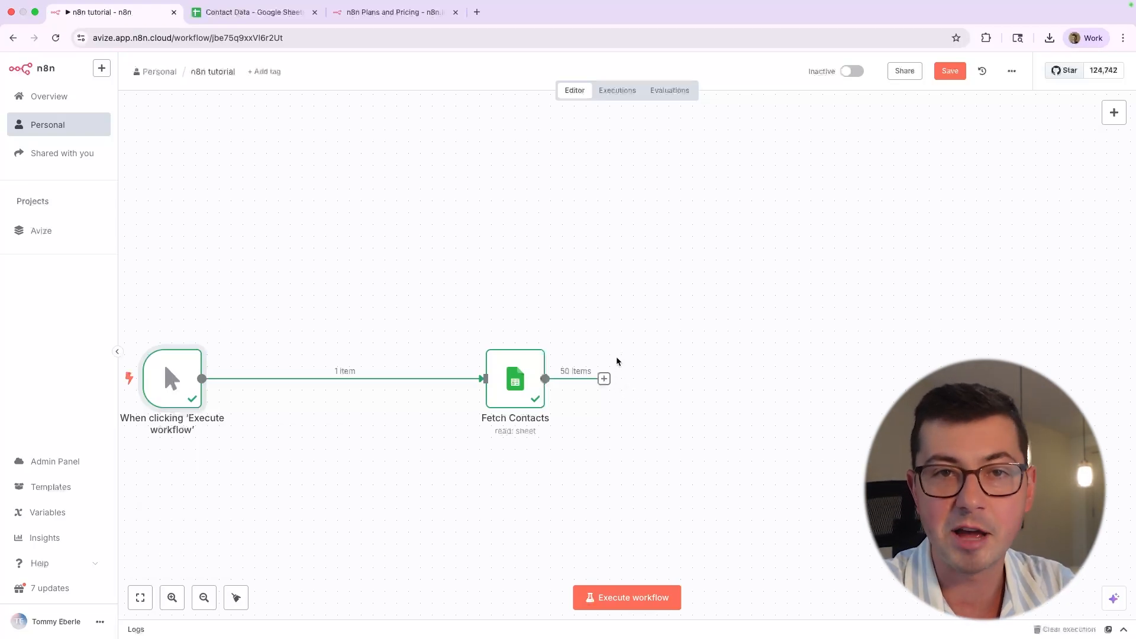
- Switch to the Contact Data spreadsheet in Google Sheets and widen the Phone column to about twice its width
{"action": "left_click", "coordinate": [230, 15]}
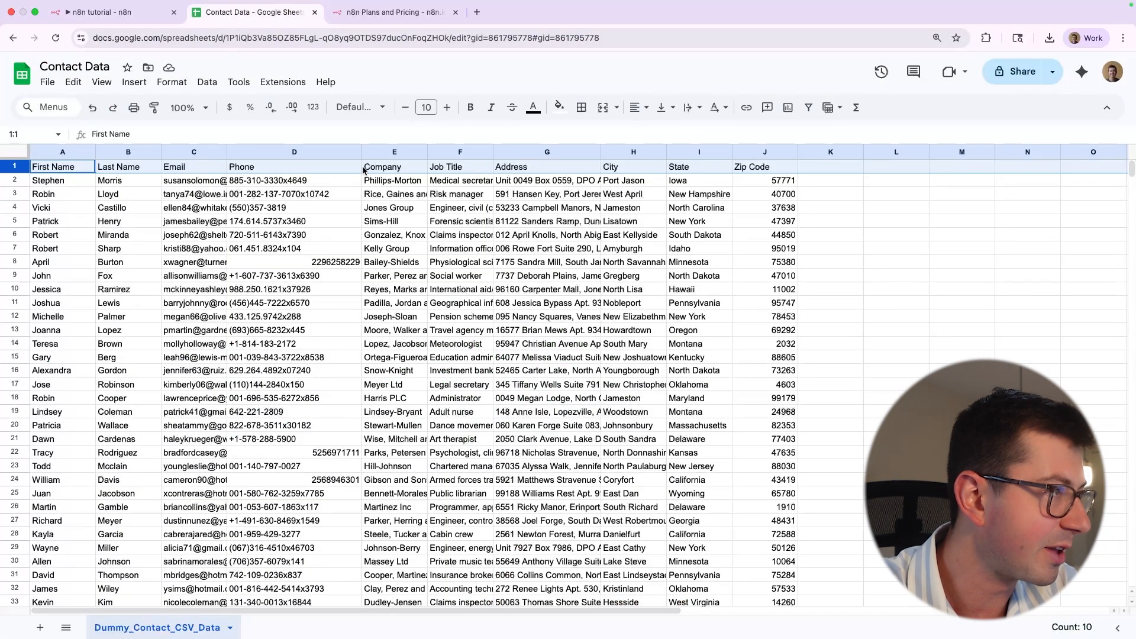
{"action": "left_click_drag", "start_coordinate": [362, 149], "coordinate": [447, 152]}
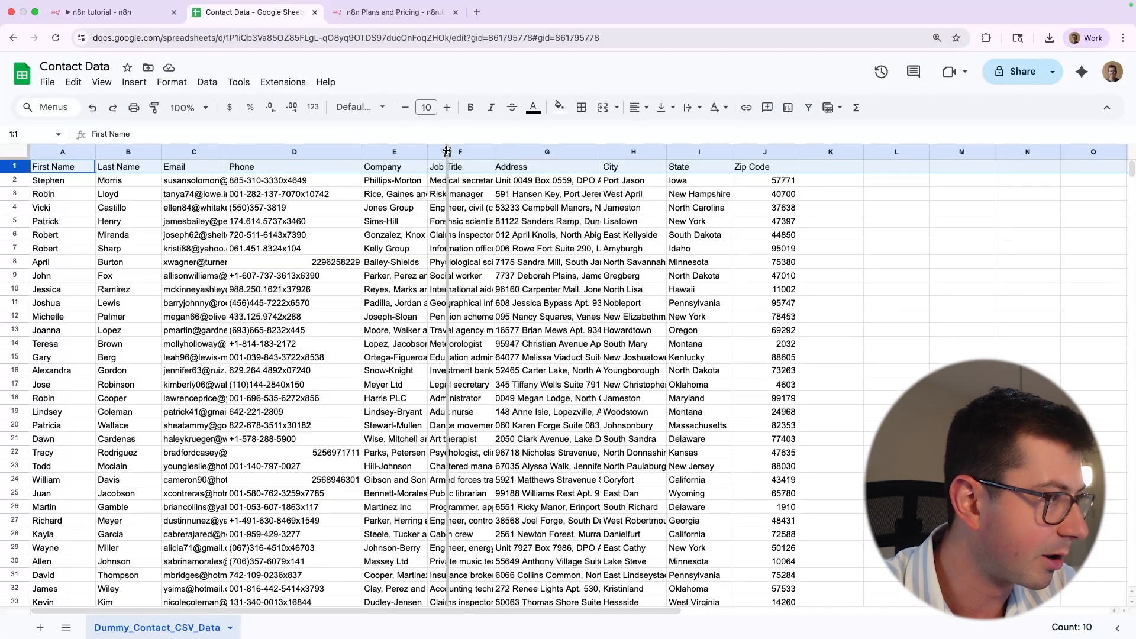
{"action": "left_click", "coordinate": [331, 248]}
{"action": "left_click", "coordinate": [335, 368]}
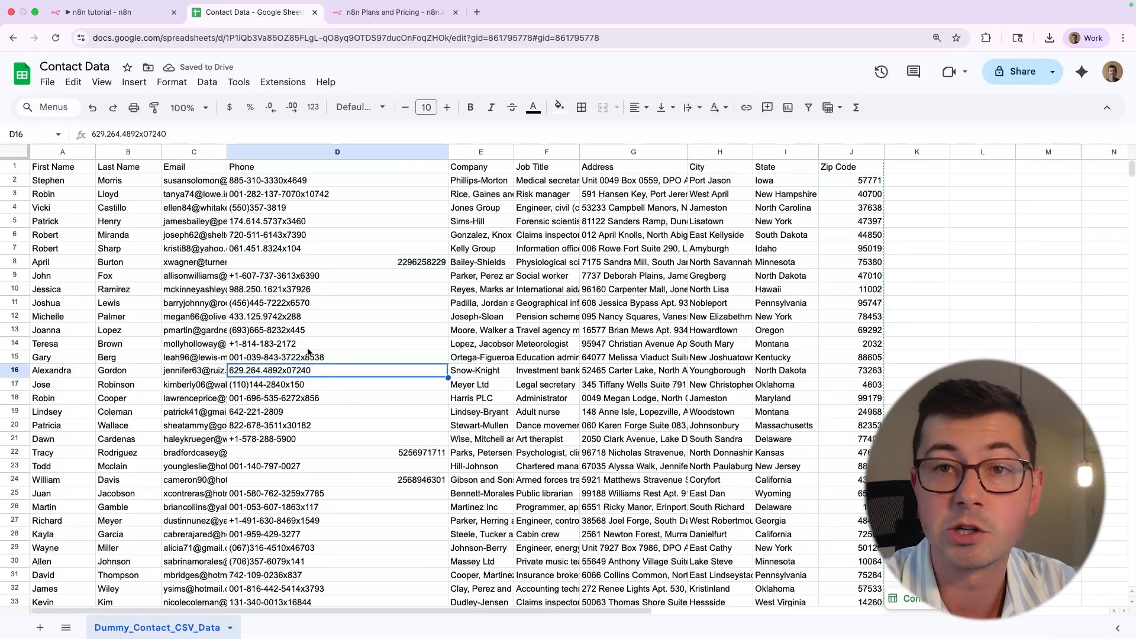
- Examine the differing phone number formats down the Phone column of the contact list
{"action": "scroll", "coordinate": [301, 351], "scroll_direction": "down", "scroll_amount": 10}
{"action": "scroll", "coordinate": [300, 350], "scroll_direction": "up", "scroll_amount": 4}
{"action": "left_click", "coordinate": [355, 393]}
{"action": "scroll", "coordinate": [362, 399], "scroll_direction": "up", "scroll_amount": 2}
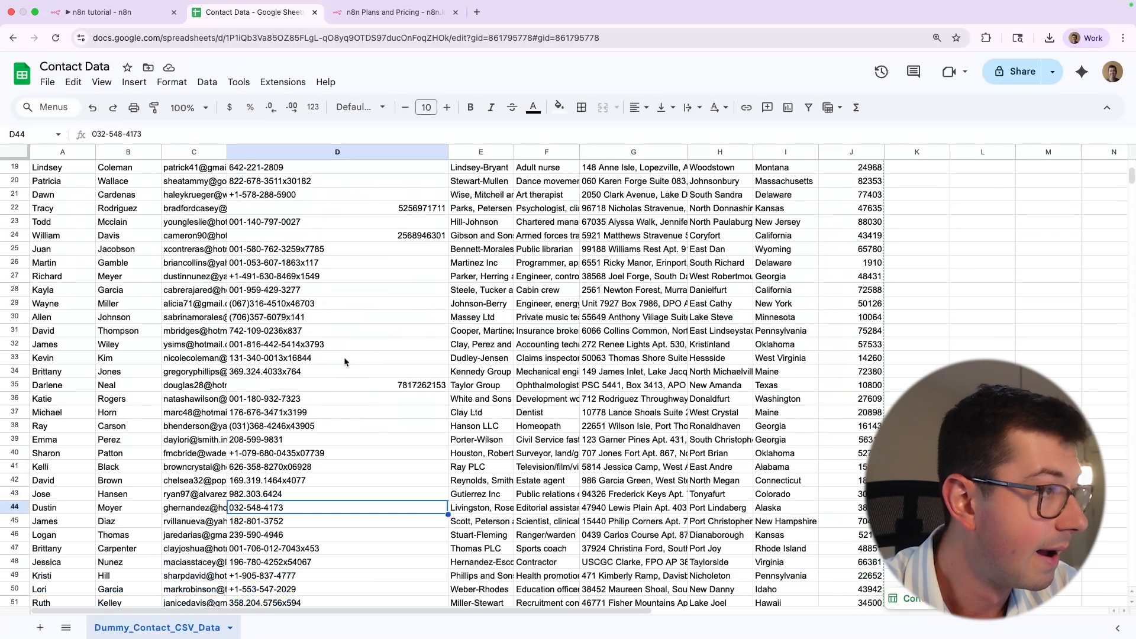
{"action": "scroll", "coordinate": [345, 362], "scroll_direction": "up", "scroll_amount": 6}
{"action": "left_click", "coordinate": [275, 197]}
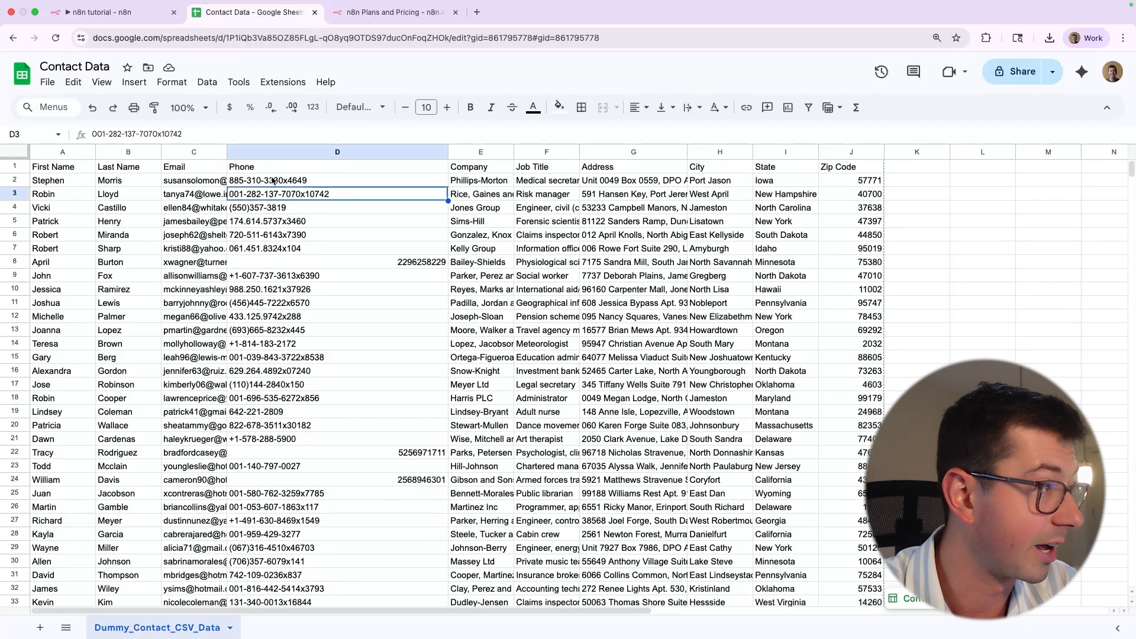
{"action": "triple_click", "coordinate": [347, 194]}
- Copy the phone number of the first contact in row 2 and open ChatGPT at chat.com in a new tab
{"action": "left_click", "coordinate": [284, 181]}
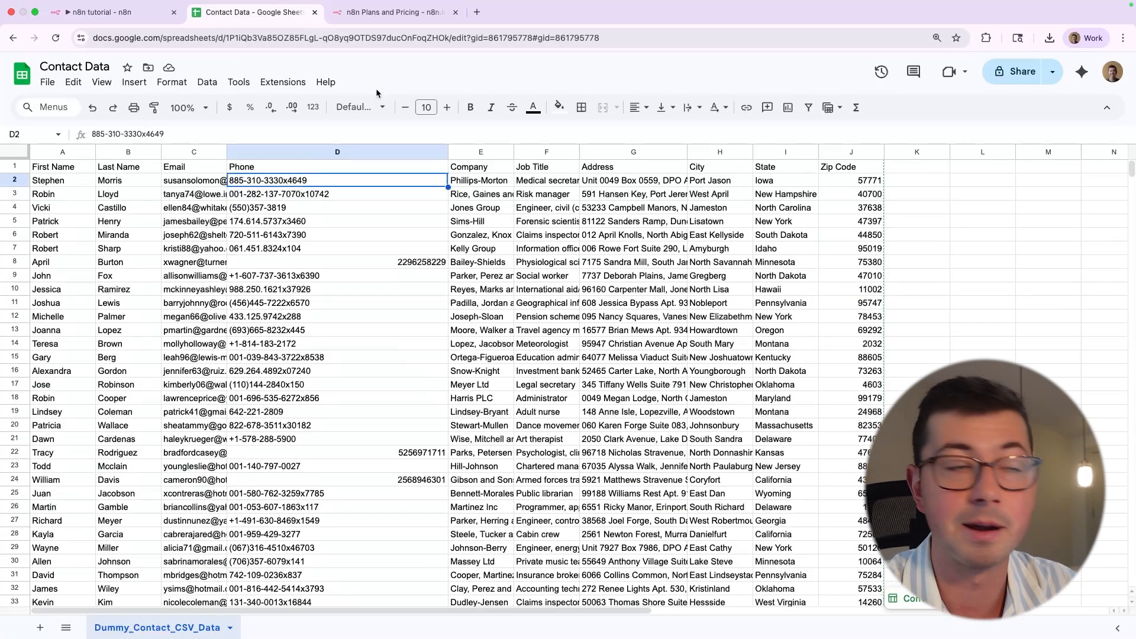
{"action": "triple_click", "coordinate": [302, 179]}
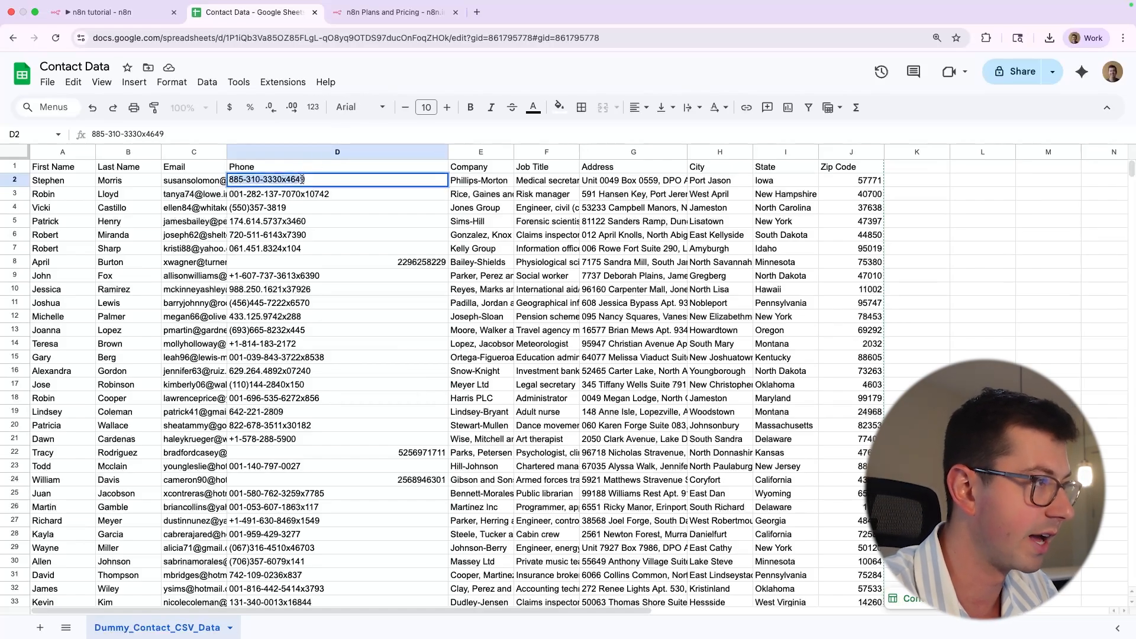
{"action": "key", "text": "ctrl+t"}
{"action": "type", "text": "chat.com"}
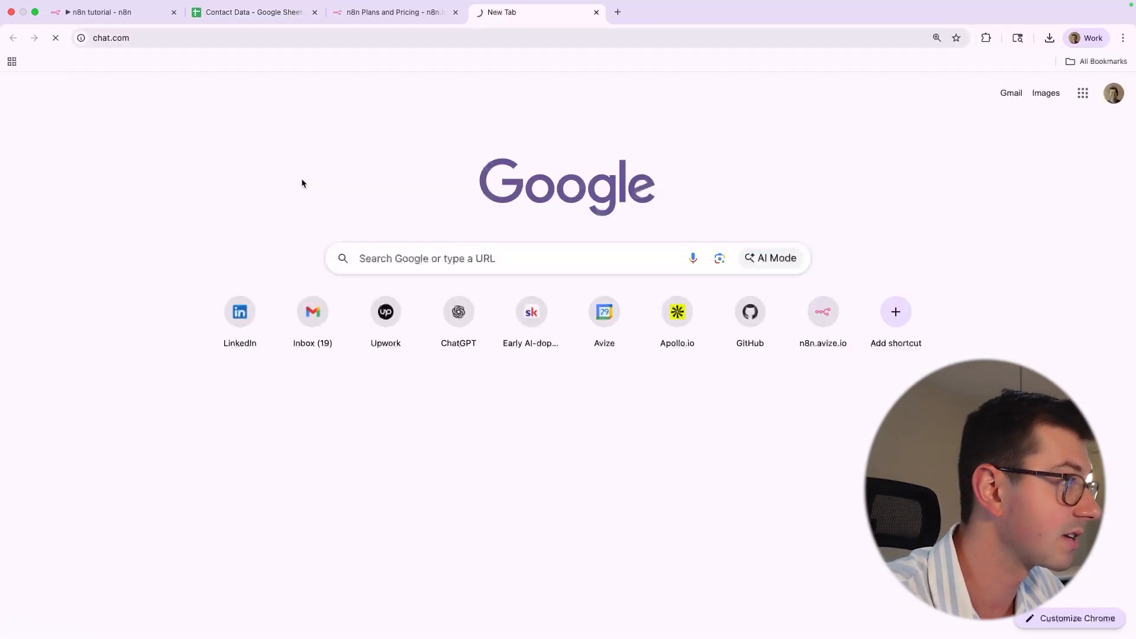
{"action": "key", "text": "Return"}
{"action": "left_click", "coordinate": [199, 75]}
{"action": "left_click", "coordinate": [404, 333]}
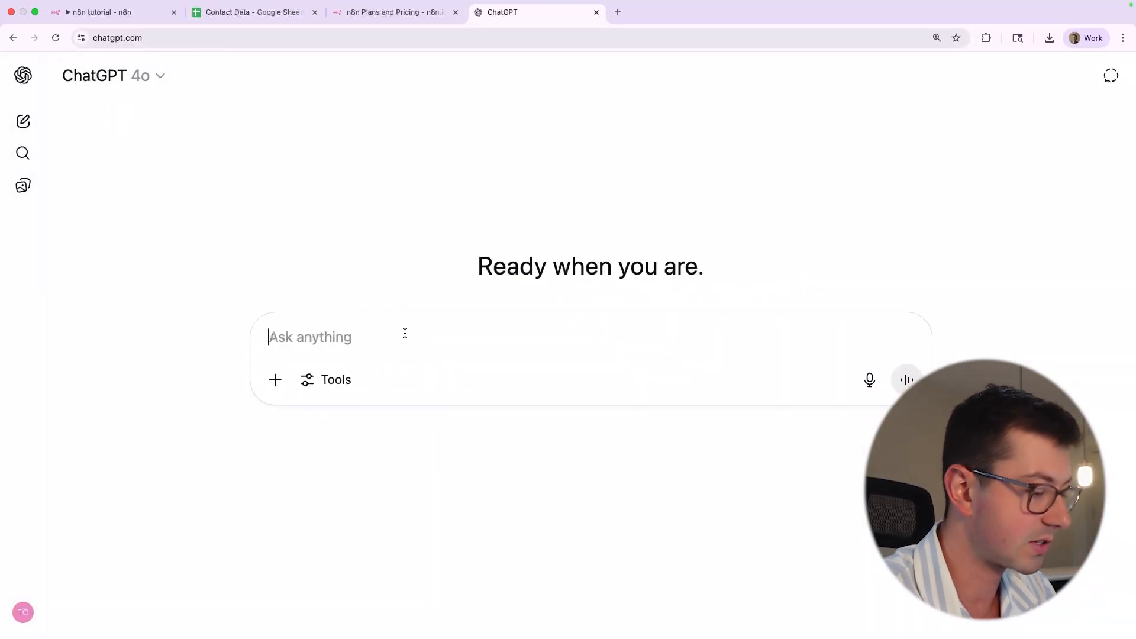
- Send ChatGPT the prompt "clean up this phone number here:" followed by the copied phone number
{"action": "type", "text": "clean up this phone number here:"}
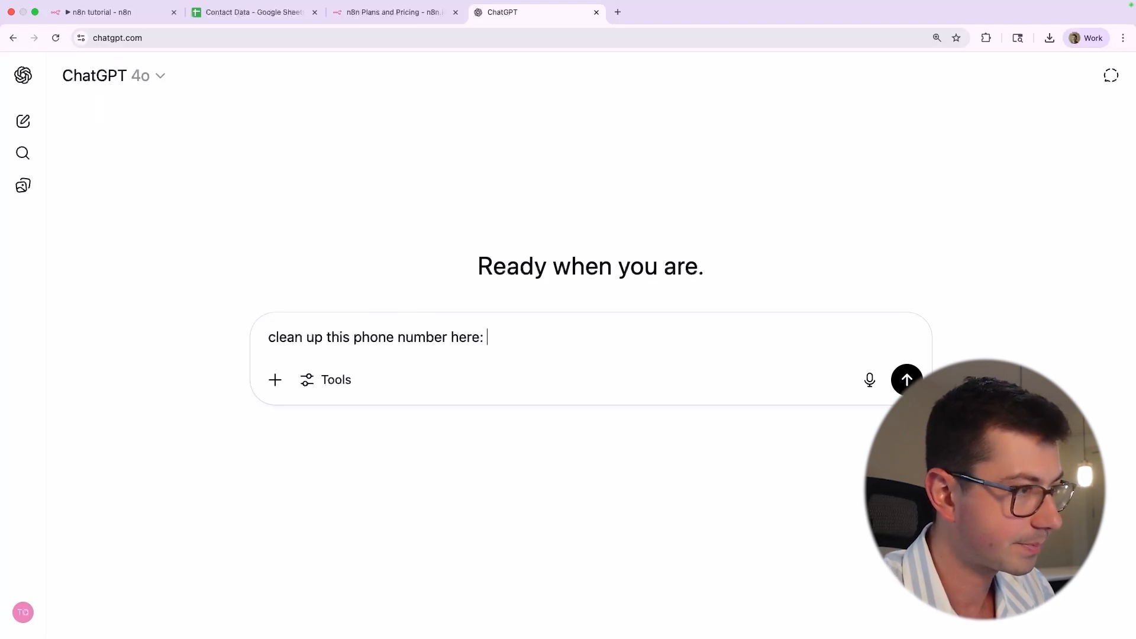
{"action": "key", "text": "super+v"}
{"action": "key", "text": "Return"}
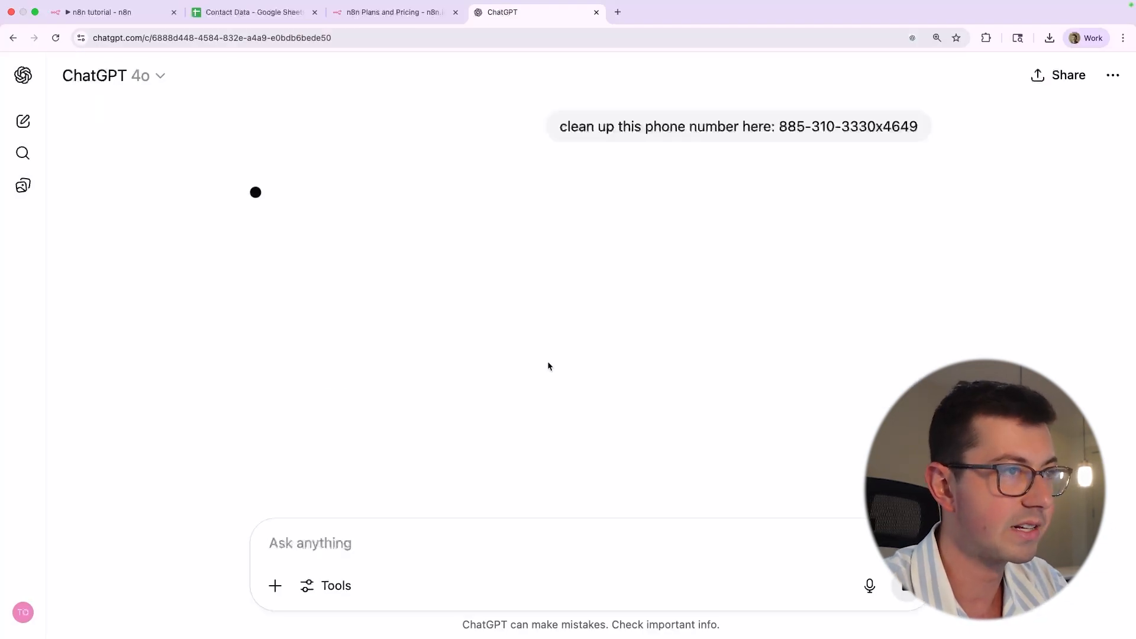
- Highlight the extension in the prompt and the cleaned main number in ChatGPT's reply to compare them
{"action": "left_click_drag", "start_coordinate": [878, 120], "coordinate": [941, 123]}
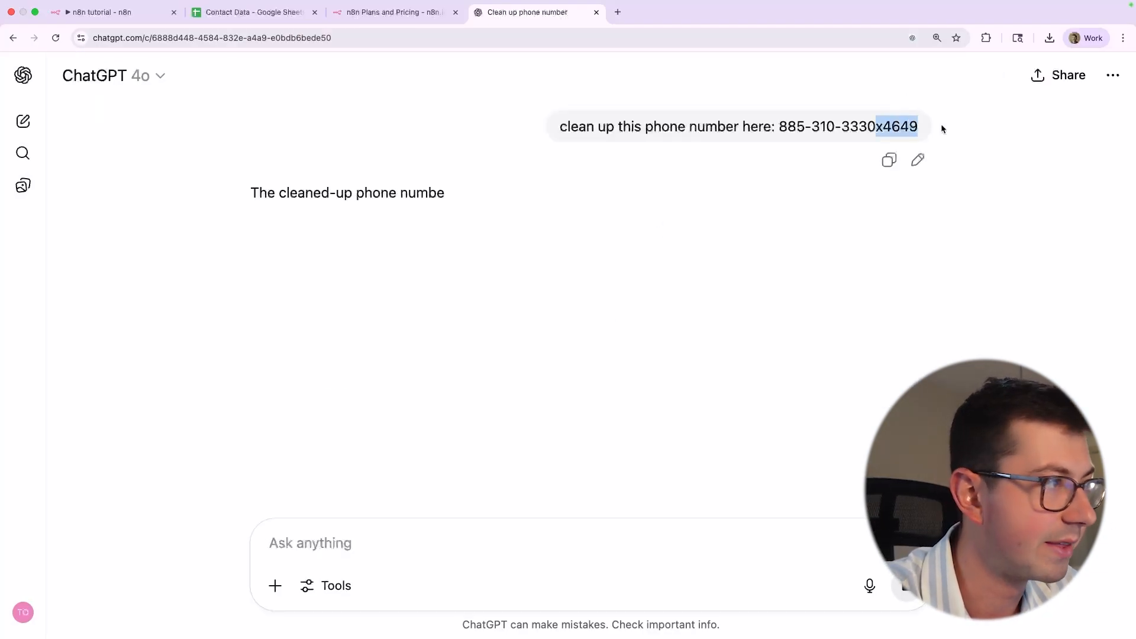
{"action": "left_click", "coordinate": [532, 178]}
{"action": "left_click_drag", "start_coordinate": [359, 230], "coordinate": [237, 229]}
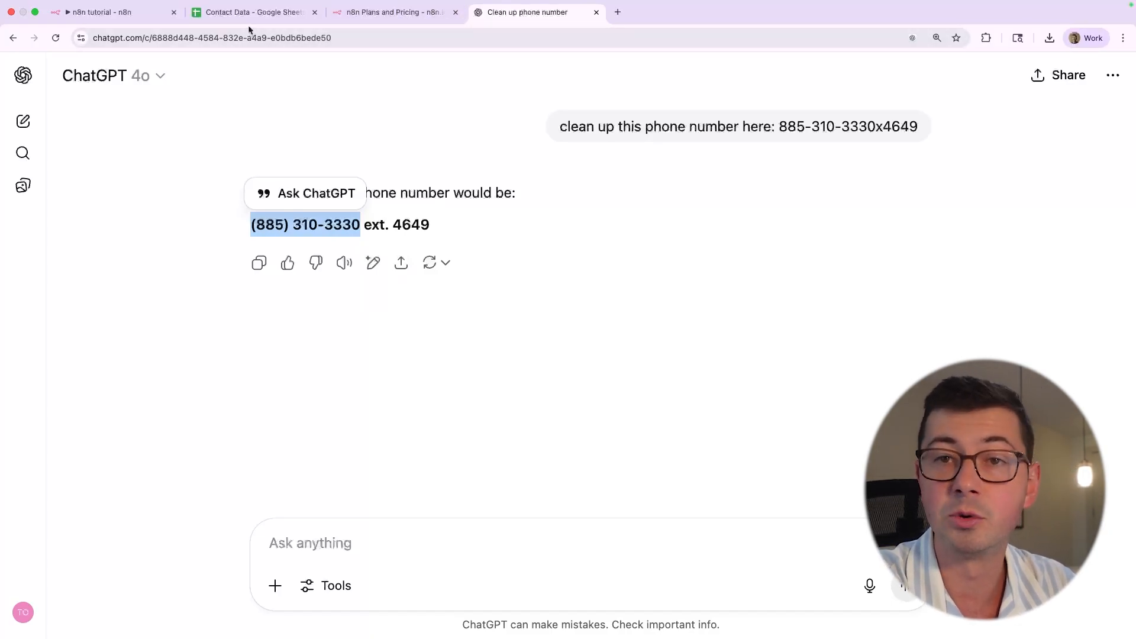
- Switch back to the n8n workflow and add an OpenAI node with the Message a model action after Fetch Contacts
{"action": "left_click", "coordinate": [115, 12]}
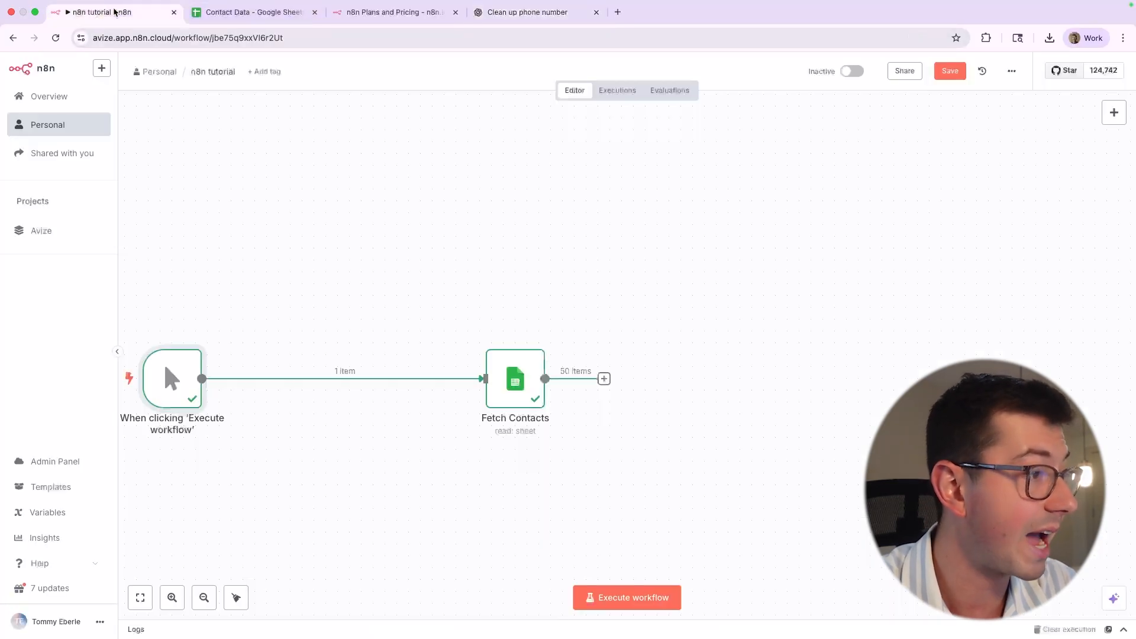
{"action": "left_click_drag", "start_coordinate": [515, 398], "coordinate": [503, 398]}
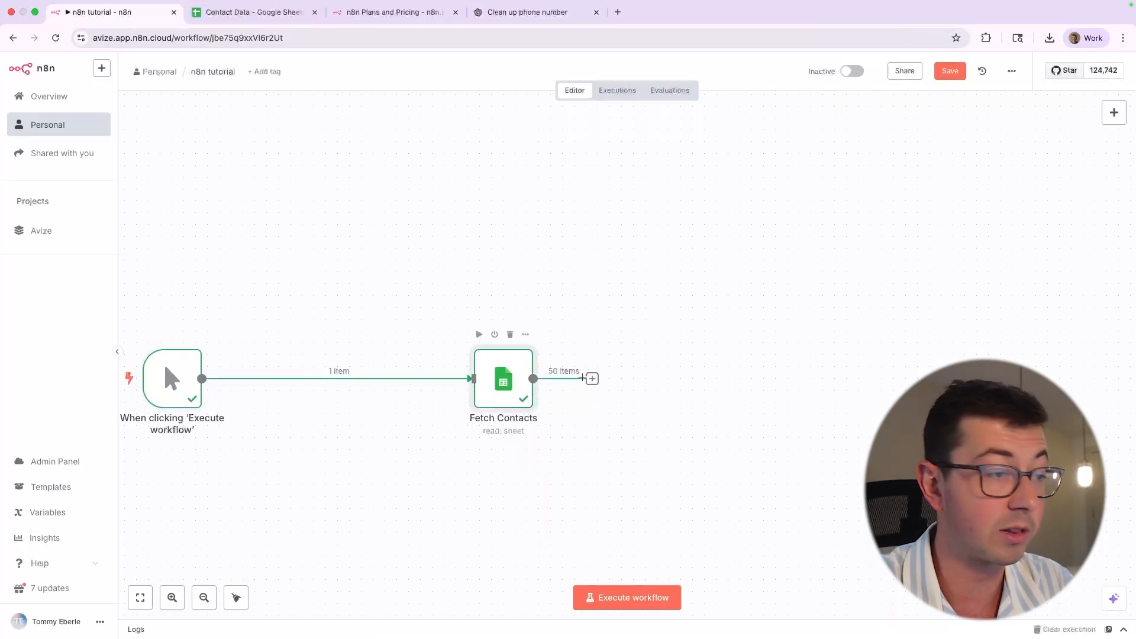
{"action": "left_click", "coordinate": [592, 380]}
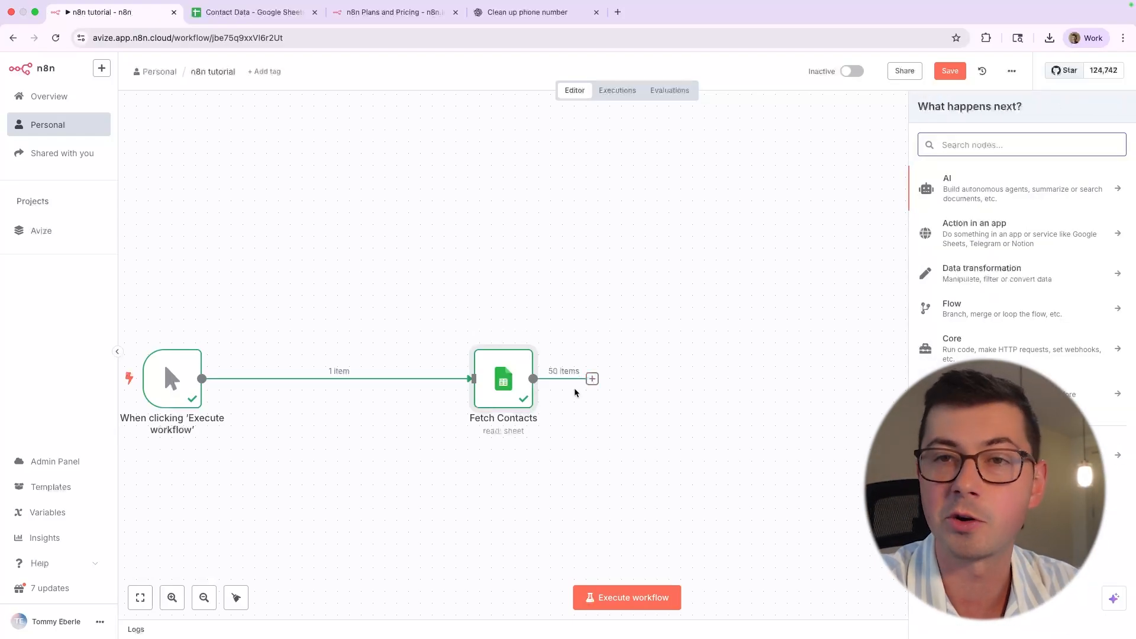
{"action": "left_click", "coordinate": [992, 196]}
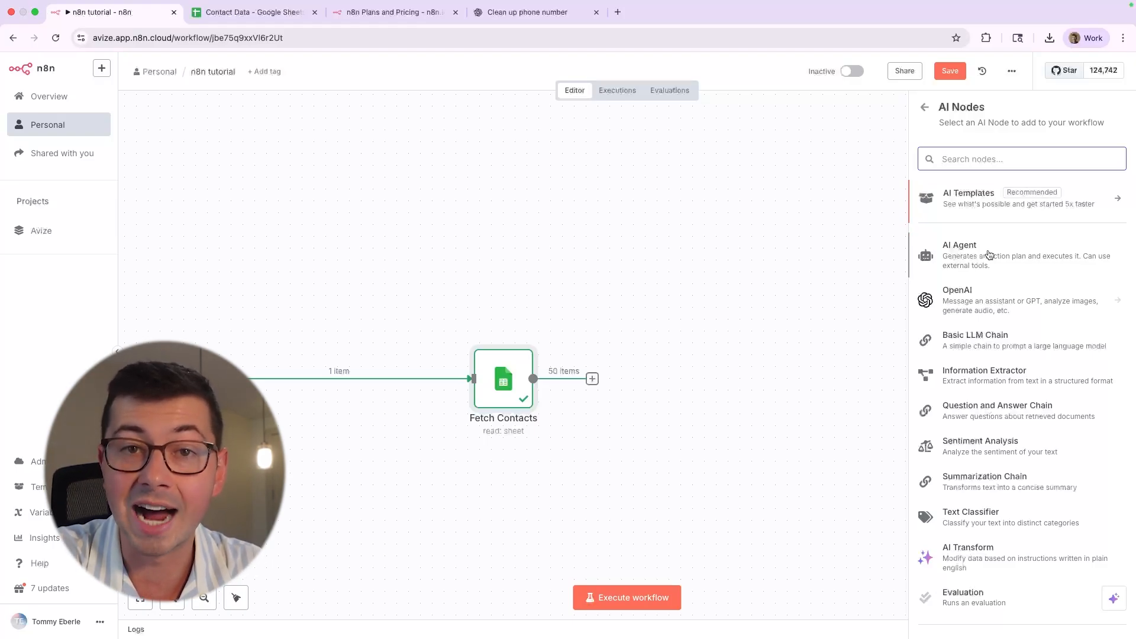
{"action": "left_click", "coordinate": [1029, 309]}
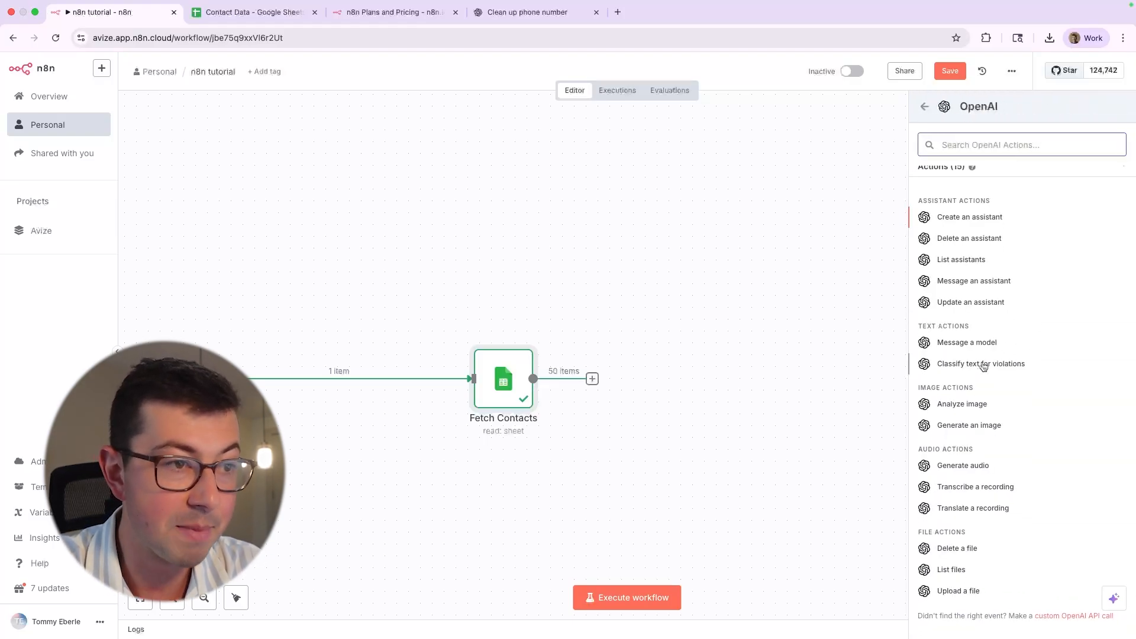
{"action": "left_click", "coordinate": [982, 344]}
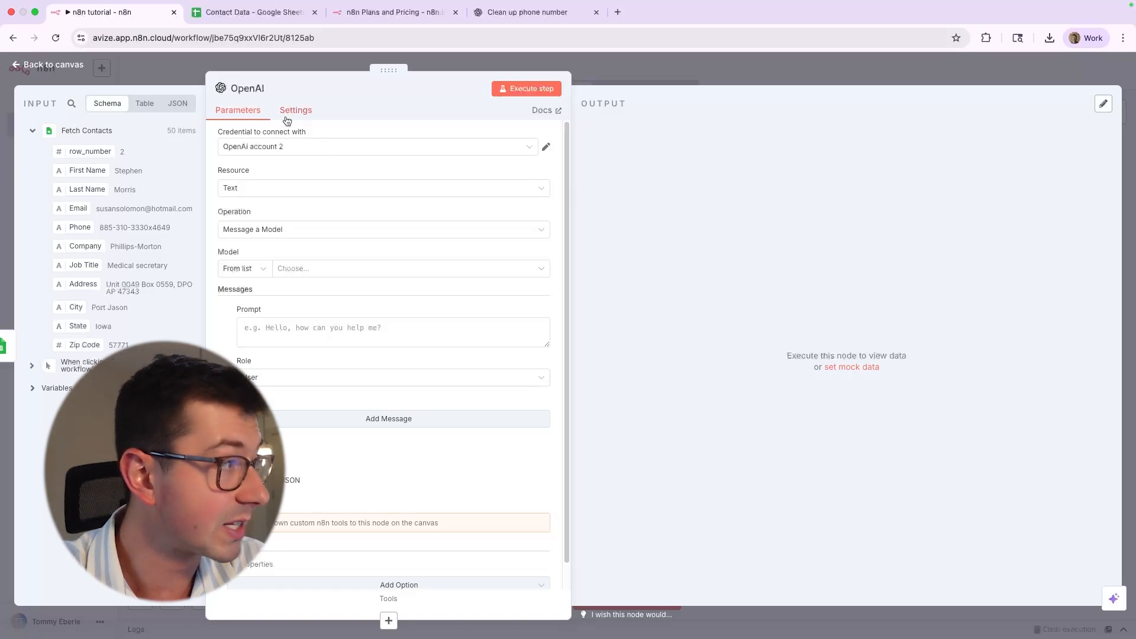
- Start a new OpenAI credential for the node and name it "n8n tutorial"
{"action": "left_click", "coordinate": [546, 146]}
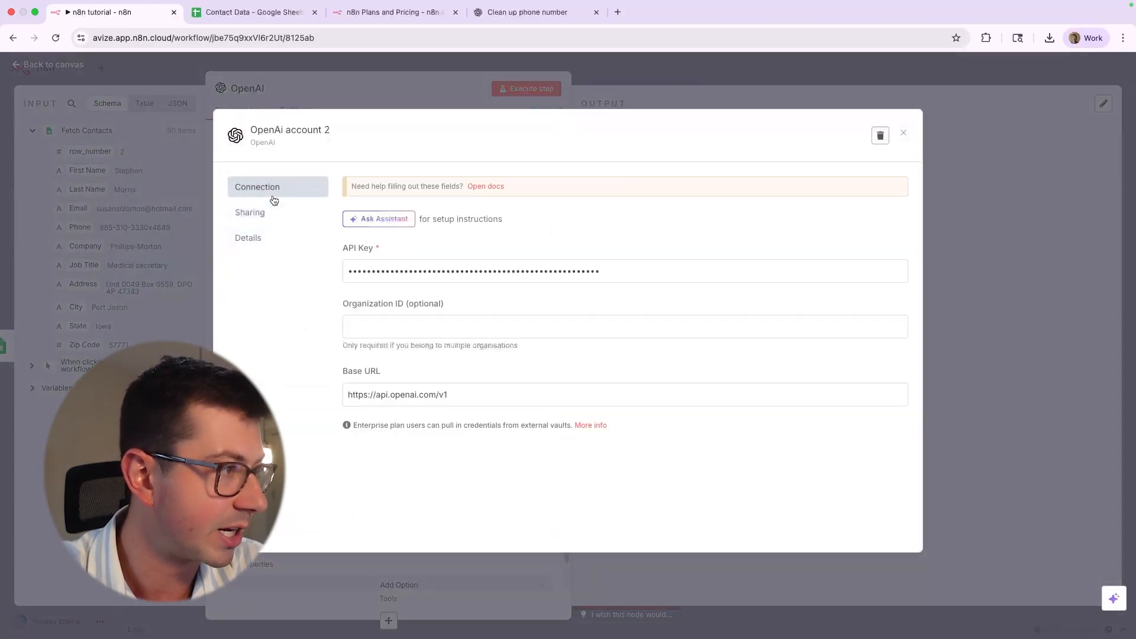
{"action": "left_click", "coordinate": [345, 99]}
{"action": "left_click", "coordinate": [363, 146]}
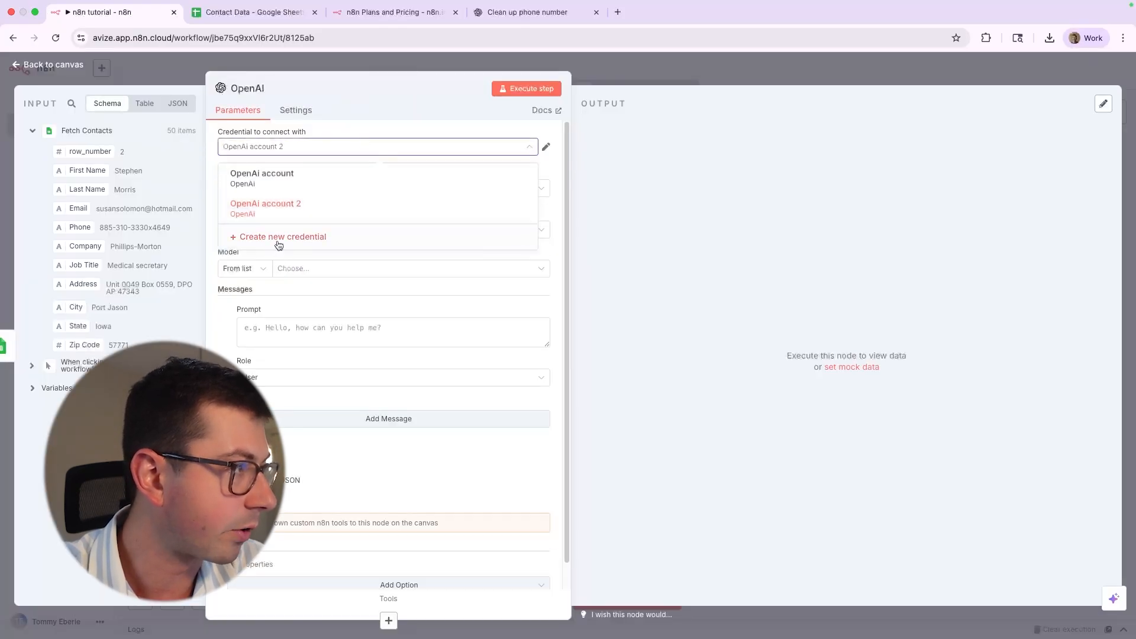
{"action": "left_click", "coordinate": [278, 237]}
{"action": "left_click", "coordinate": [306, 140]}
{"action": "type", "text": "n8n"}
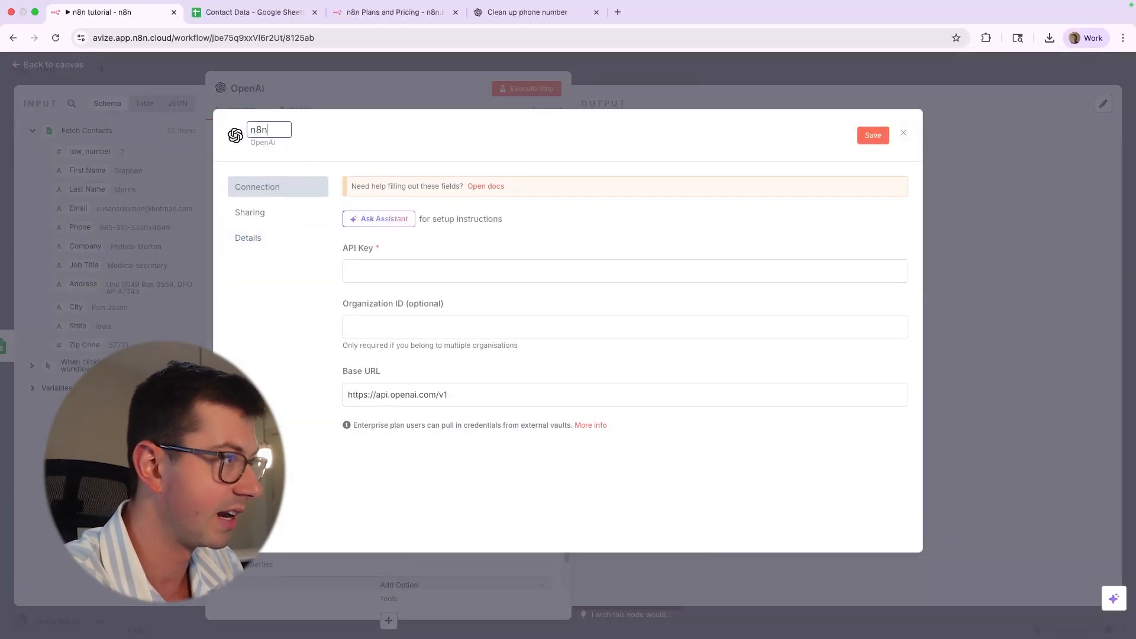
{"action": "type", "text": " tutorial"}
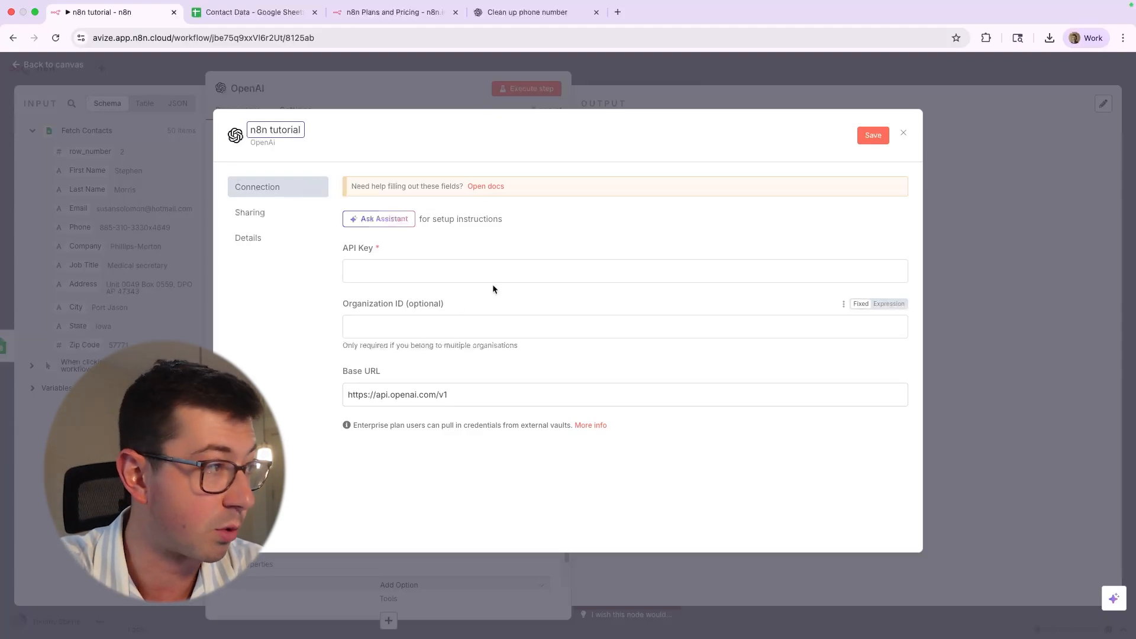
- Finish naming the credential, make its API Key field active, and switch to the OpenAI platform's API keys page
{"action": "left_click", "coordinate": [370, 140]}
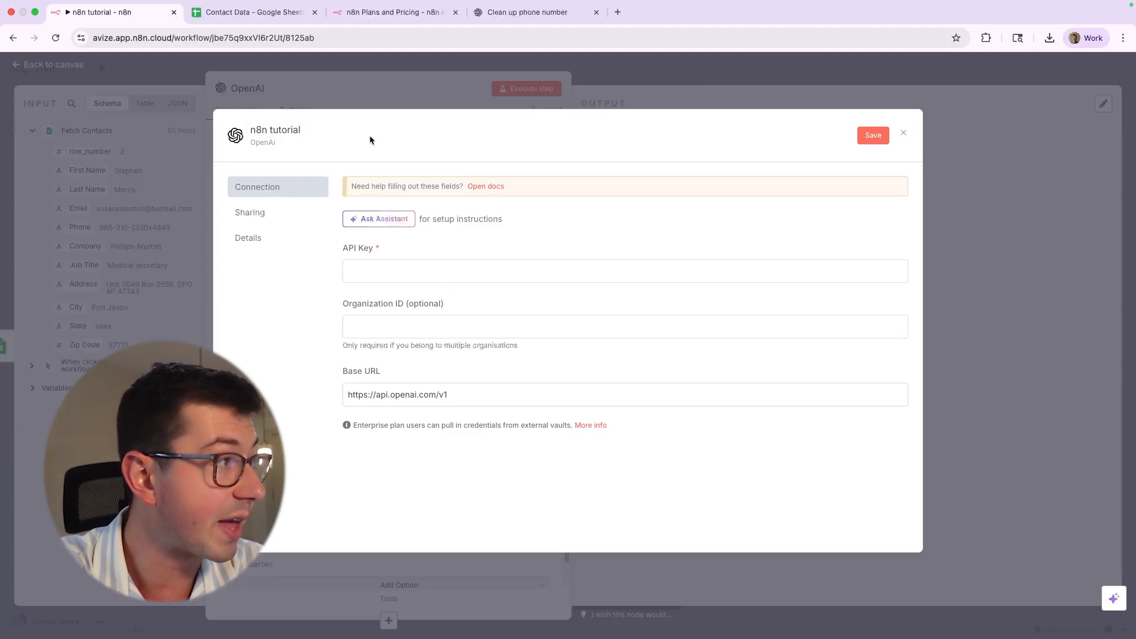
{"action": "left_click", "coordinate": [427, 278]}
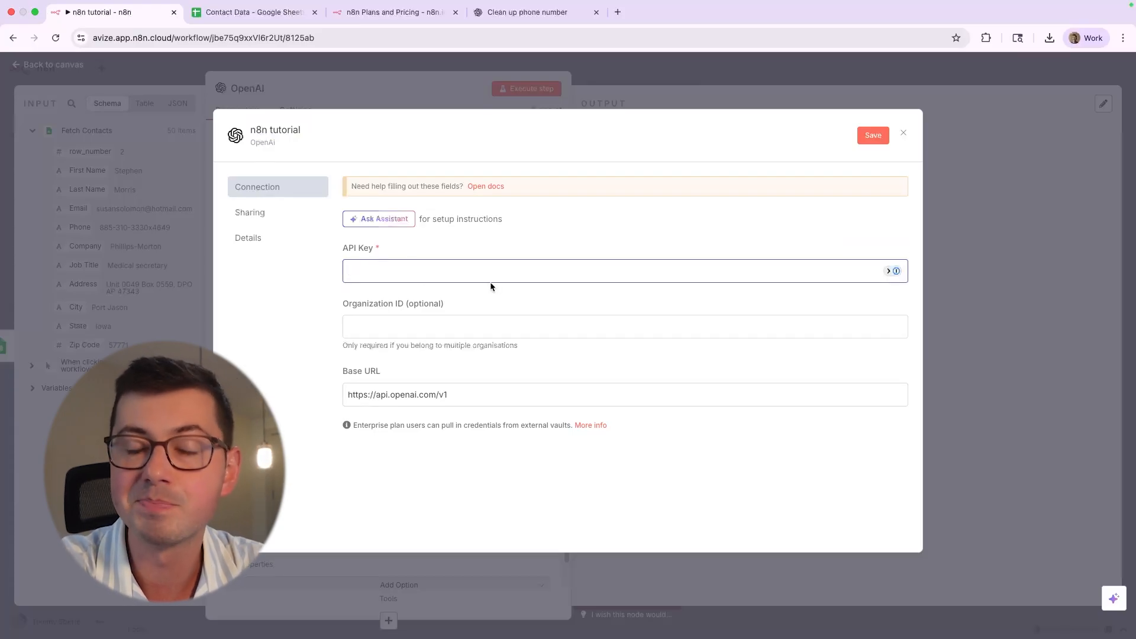
{"action": "key", "text": "ctrl+Left"}
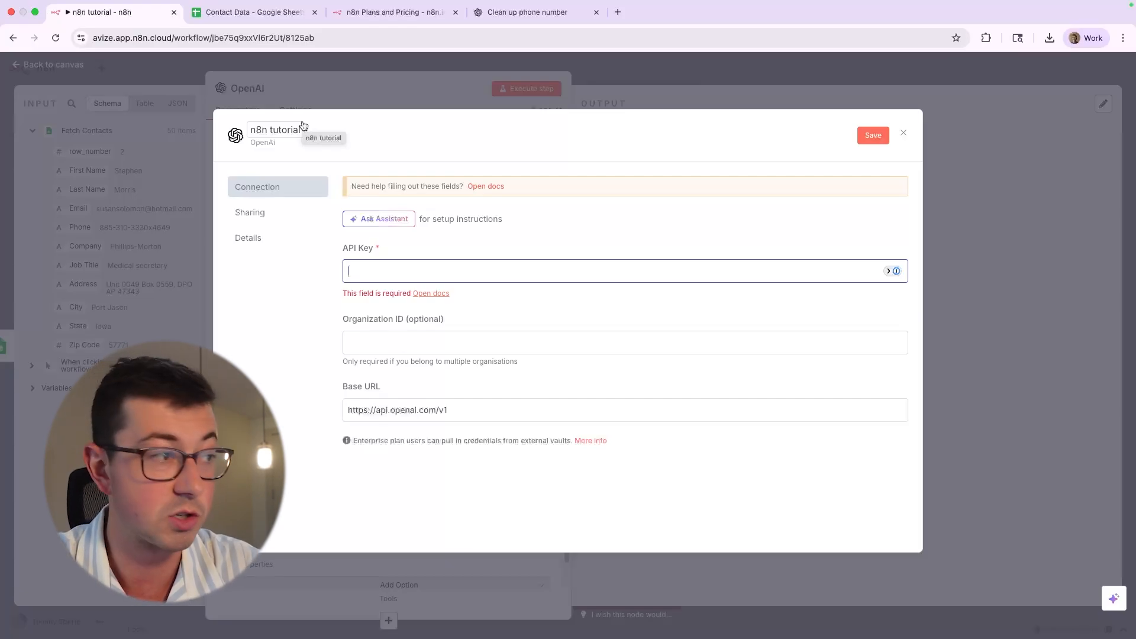
{"action": "key", "text": "ctrl+Right"}
{"action": "left_click", "coordinate": [621, 224]}
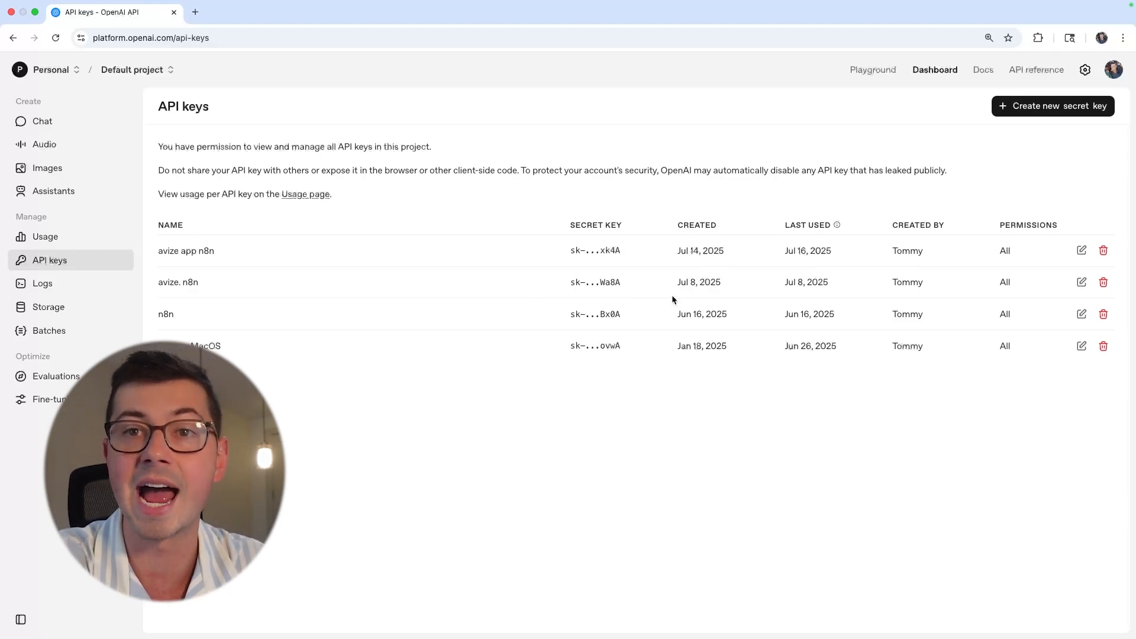
- Create a new secret key named "n8n tutorial" in the default project with All permissions
{"action": "left_click", "coordinate": [1041, 107]}
{"action": "left_click", "coordinate": [560, 336]}
{"action": "type", "text": "n8n tyu"}
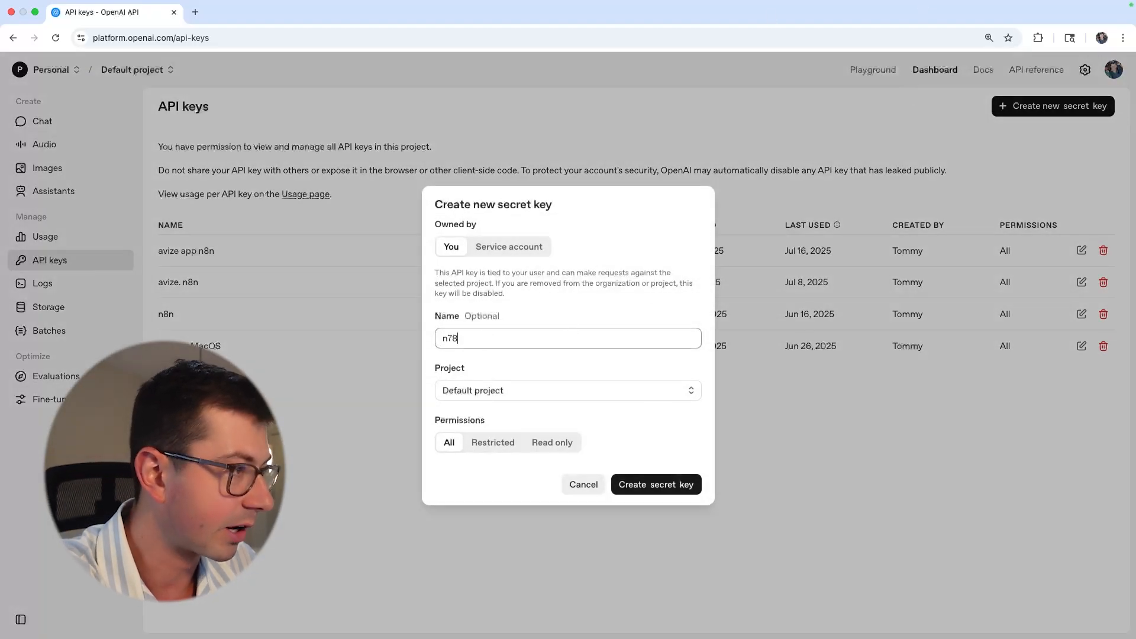
{"action": "key", "text": "BackSpace"}
{"action": "key", "text": "BackSpace"}
{"action": "type", "text": "utorial"}
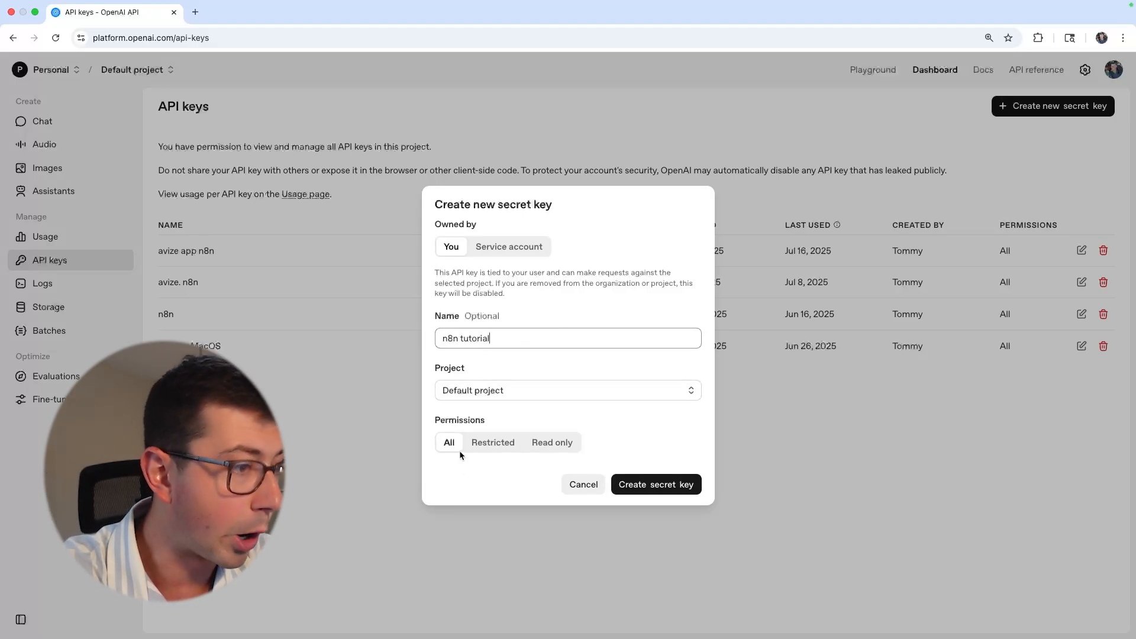
{"action": "left_click", "coordinate": [690, 487]}
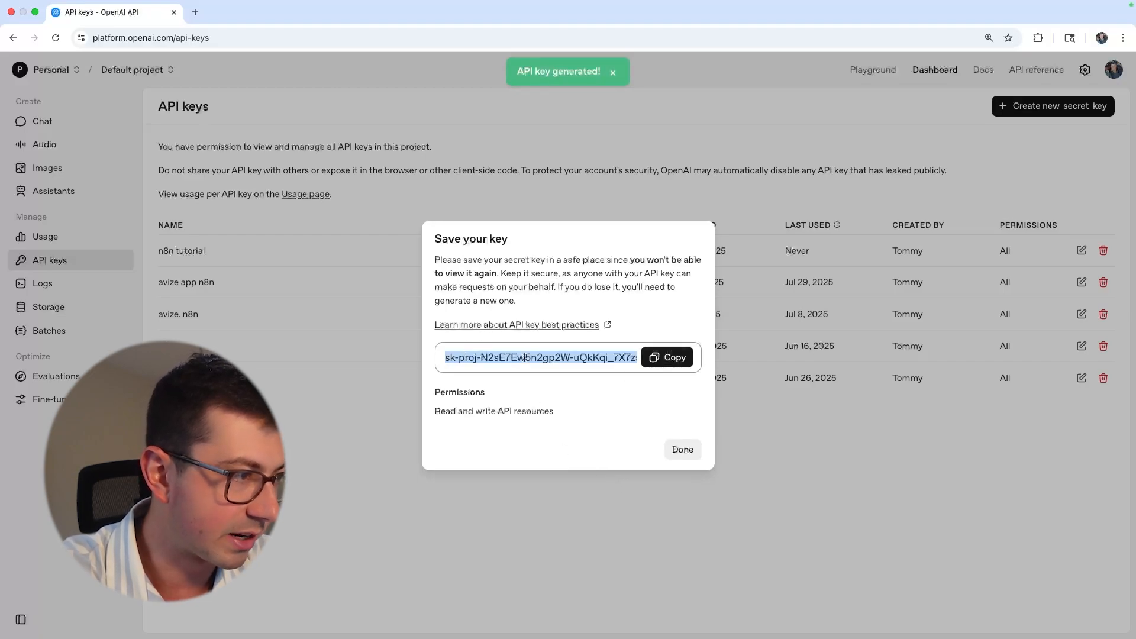
- Copy the generated secret key and paste it into the API Key field of the n8n credential
{"action": "left_click", "coordinate": [663, 359]}
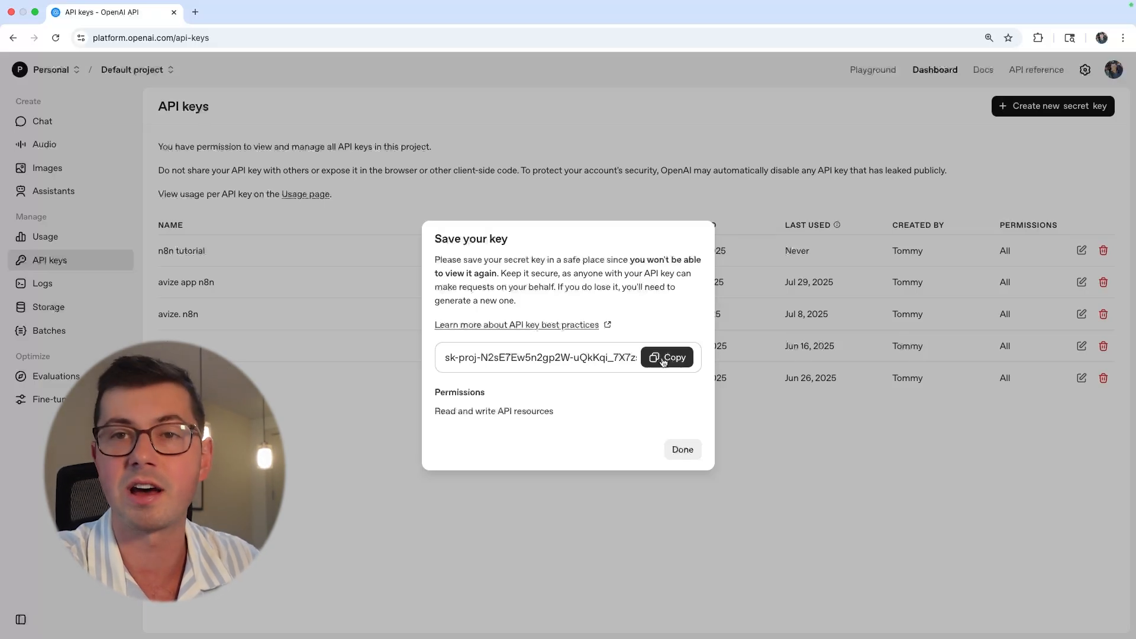
{"action": "key", "text": "ctrl+Right"}
{"action": "left_click", "coordinate": [430, 274]}
{"action": "key", "text": "super+v"}
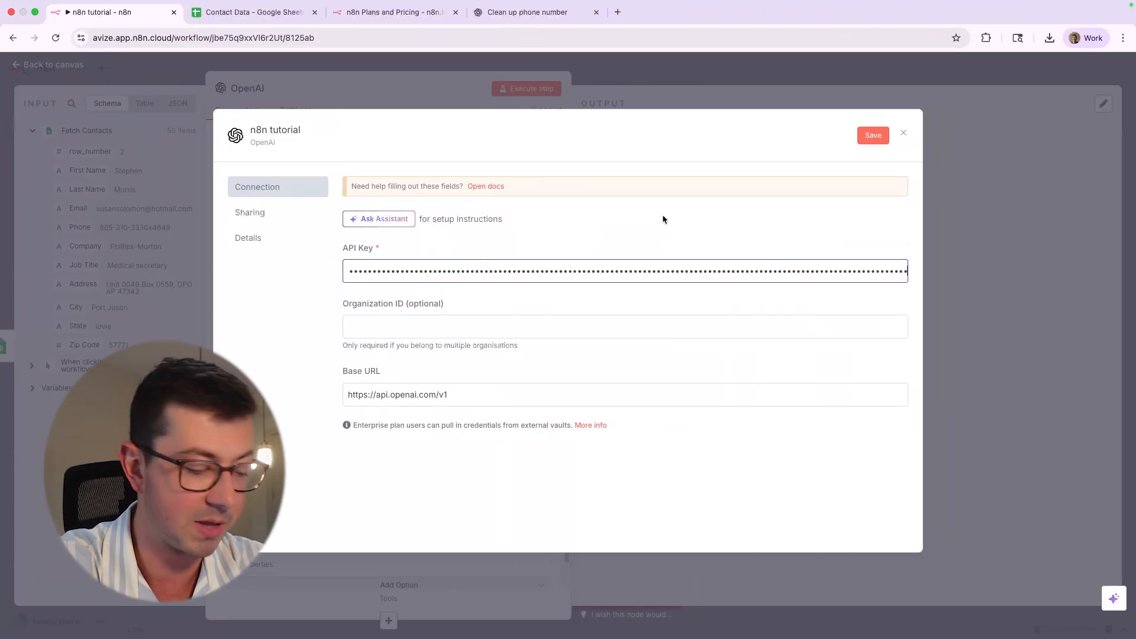
- Save the "n8n tutorial" OpenAI credential and return to the OpenAI node's parameters
{"action": "key", "text": "ctrl+Left"}
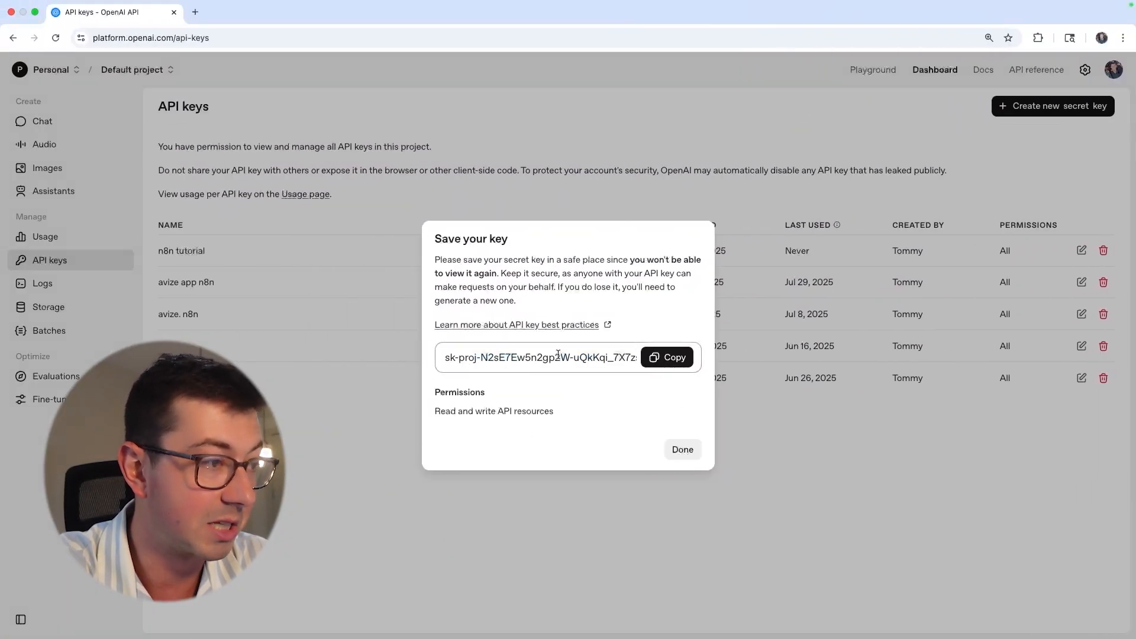
{"action": "key", "text": "ctrl+Right"}
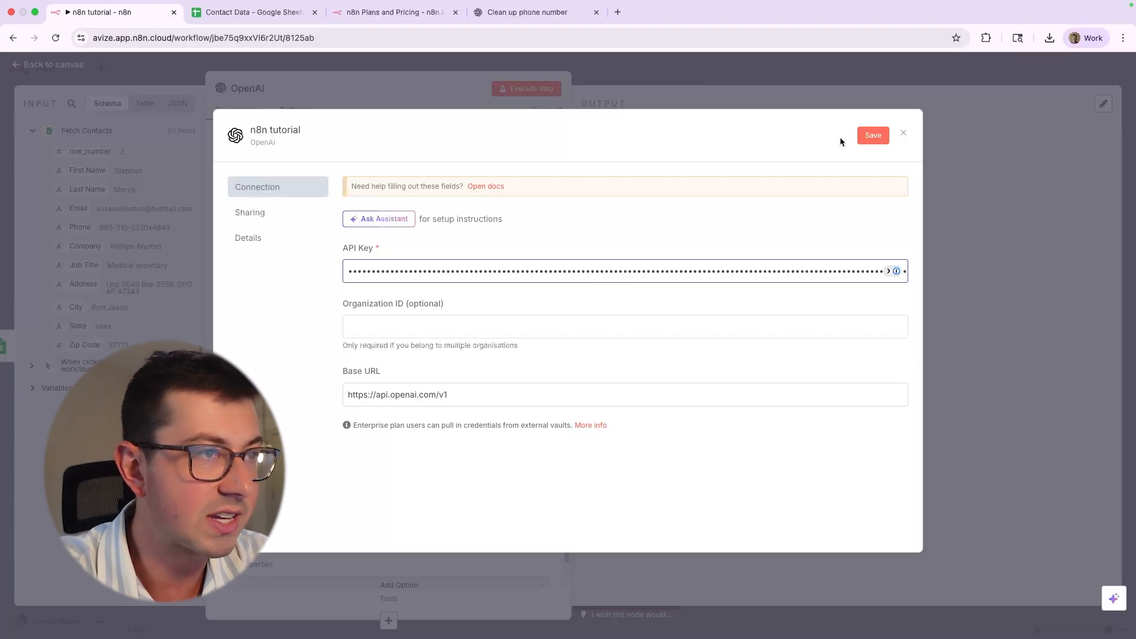
{"action": "left_click", "coordinate": [870, 135]}
{"action": "left_click", "coordinate": [1099, 89]}
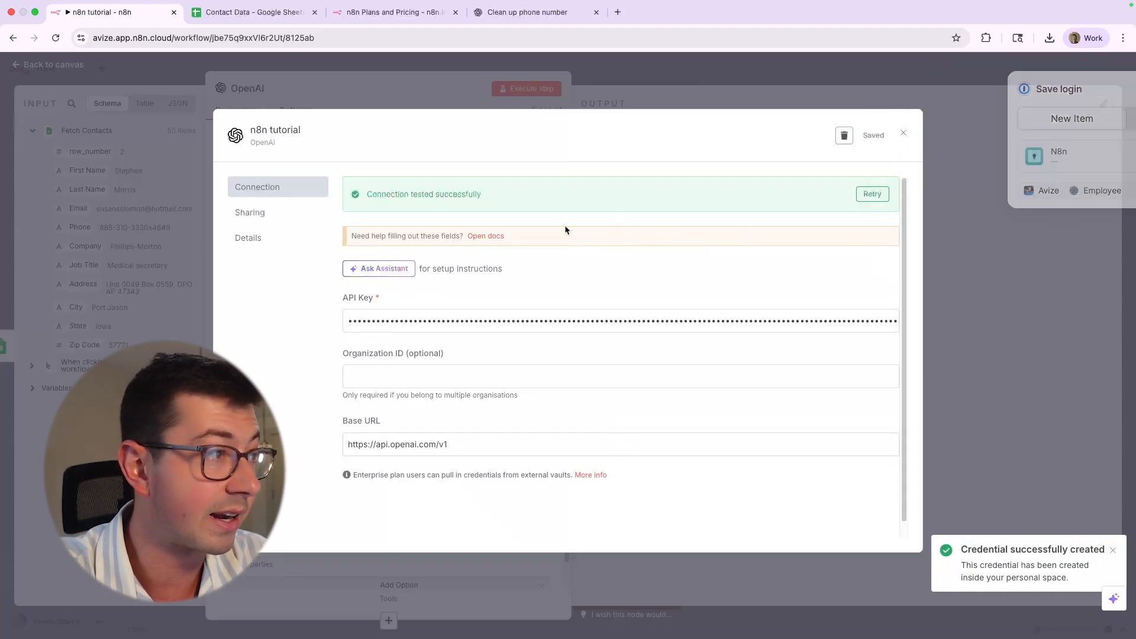
{"action": "left_click", "coordinate": [536, 98]}
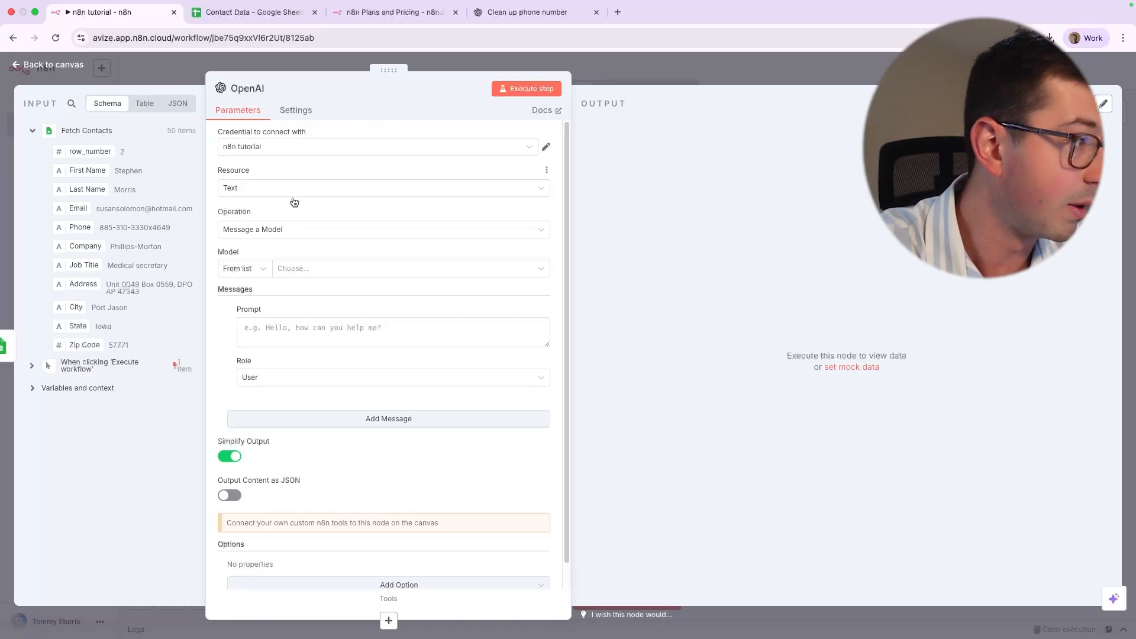
- Set the OpenAI node's model to GPT-4O
{"action": "left_click", "coordinate": [357, 338]}
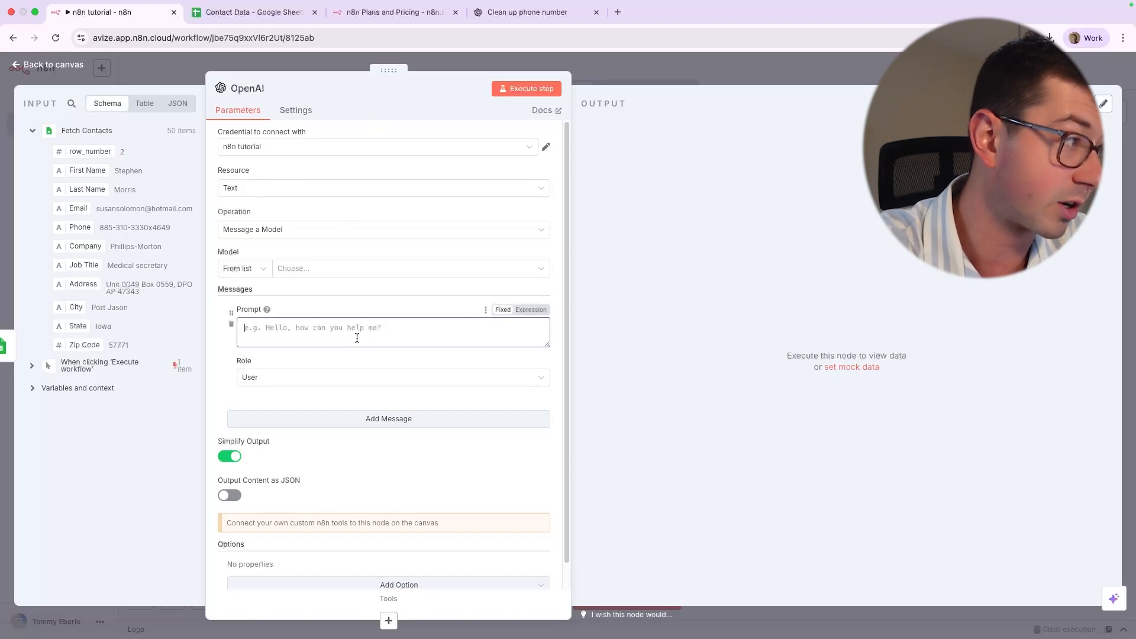
{"action": "left_click", "coordinate": [323, 273]}
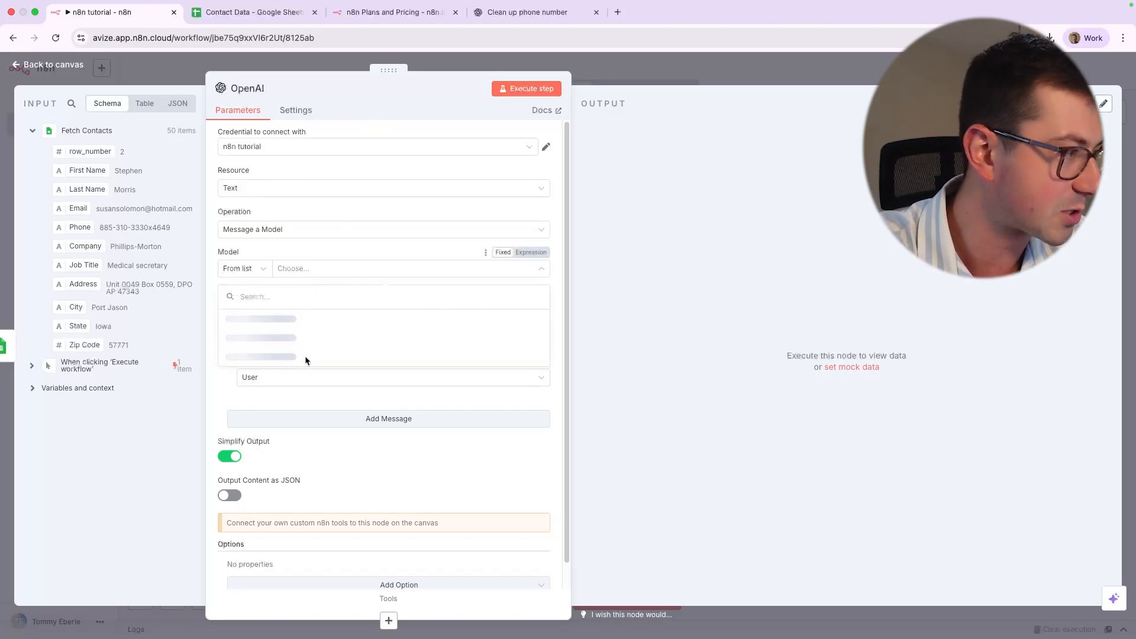
{"action": "scroll", "coordinate": [361, 349], "scroll_direction": "down", "scroll_amount": 15}
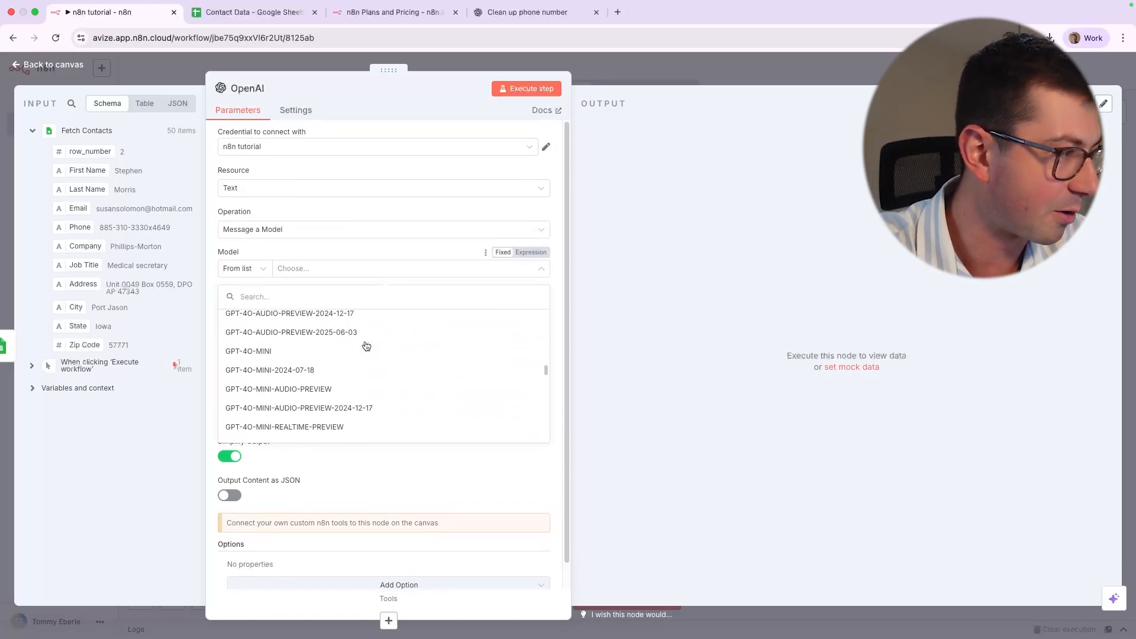
{"action": "scroll", "coordinate": [366, 344], "scroll_direction": "up", "scroll_amount": 10}
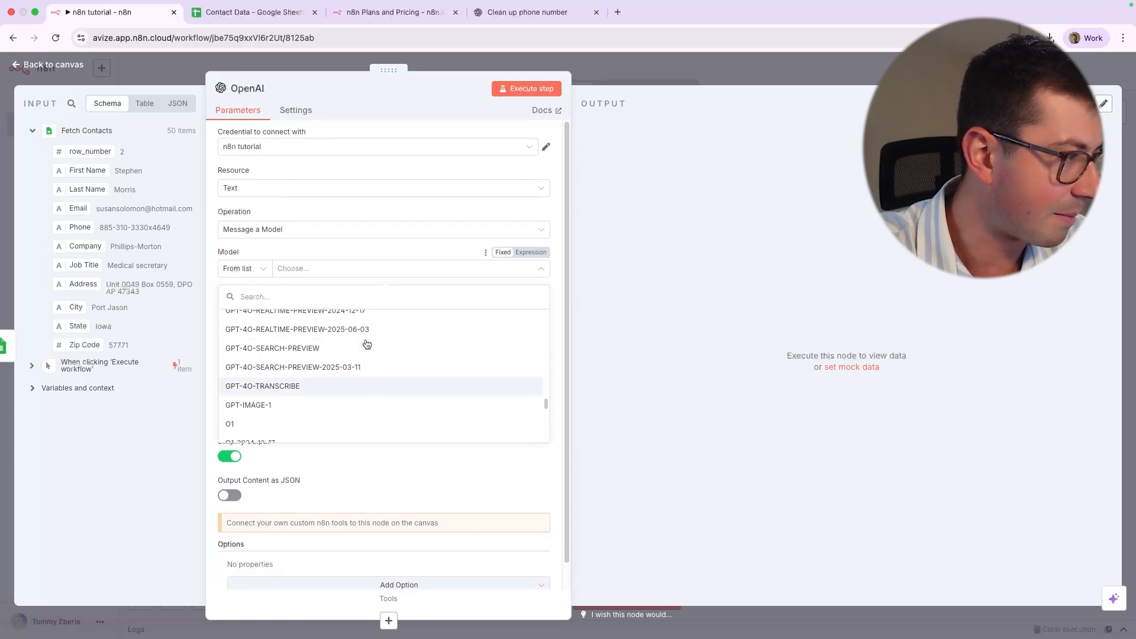
{"action": "scroll", "coordinate": [361, 346], "scroll_direction": "up", "scroll_amount": 5}
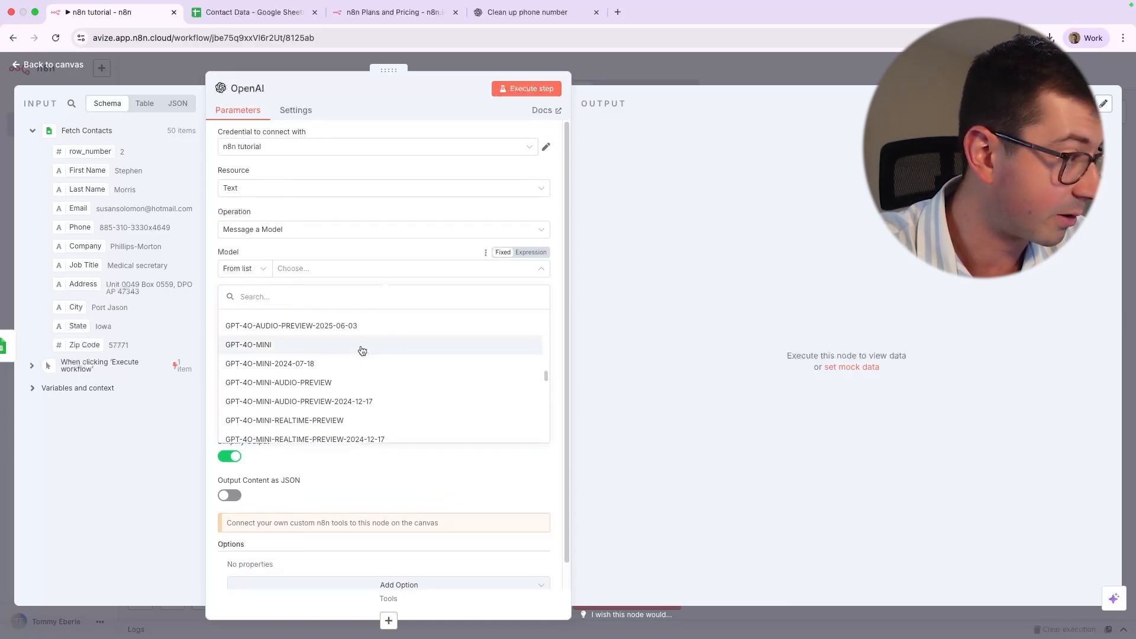
{"action": "scroll", "coordinate": [351, 349], "scroll_direction": "up", "scroll_amount": 5}
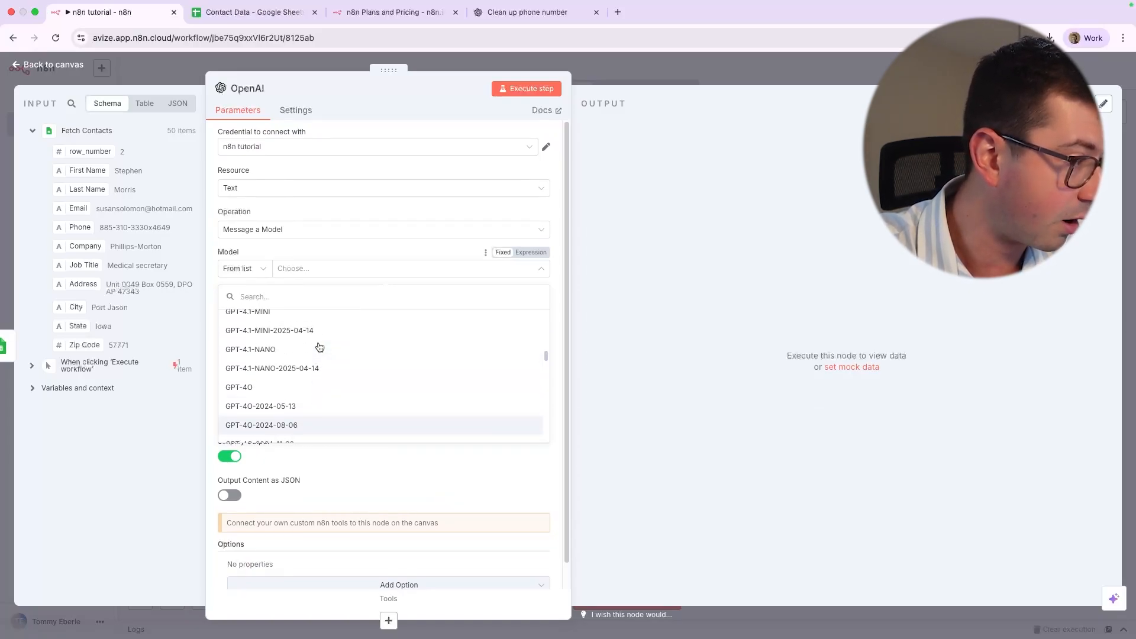
{"action": "left_click", "coordinate": [318, 364]}
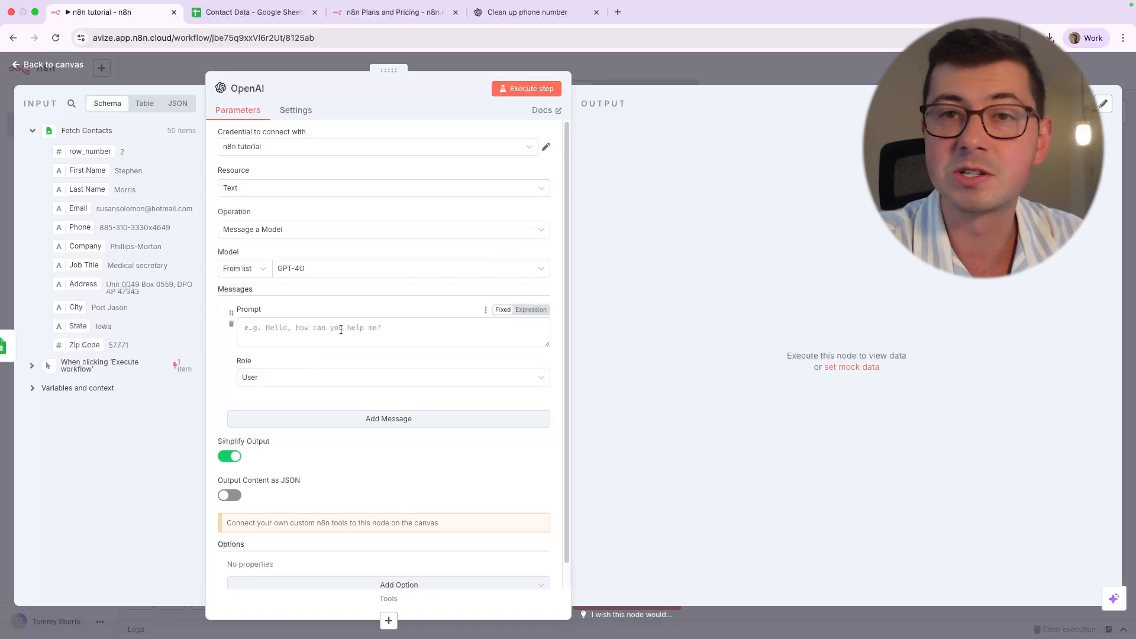
{"action": "left_click", "coordinate": [274, 325]}
{"action": "type", "text": "i wan"}
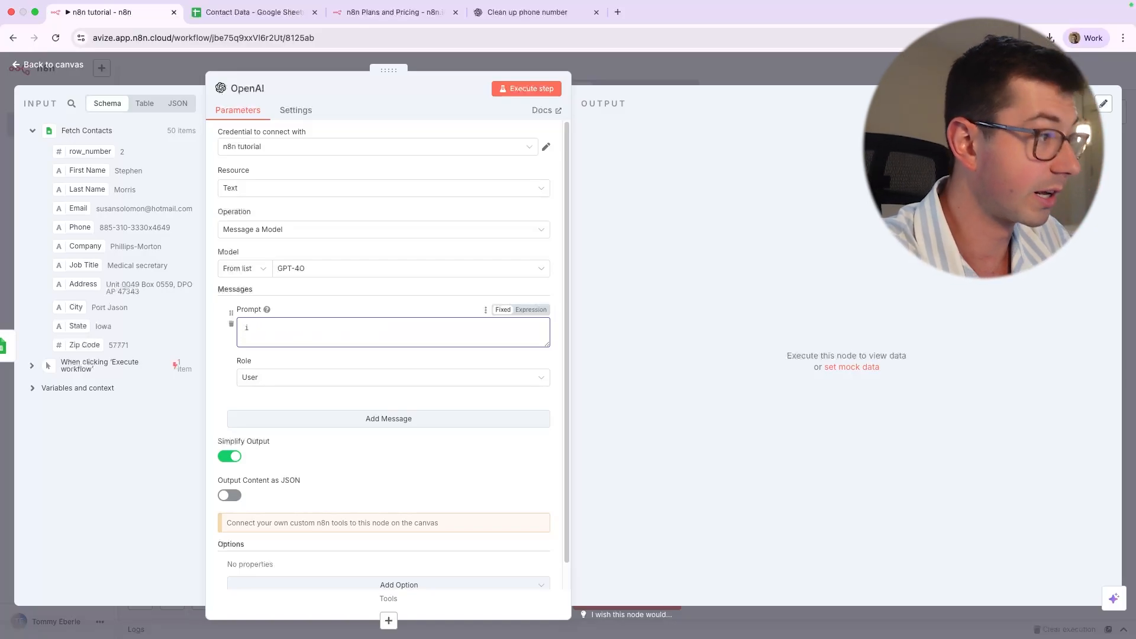
{"action": "key", "text": "BackSpace"}
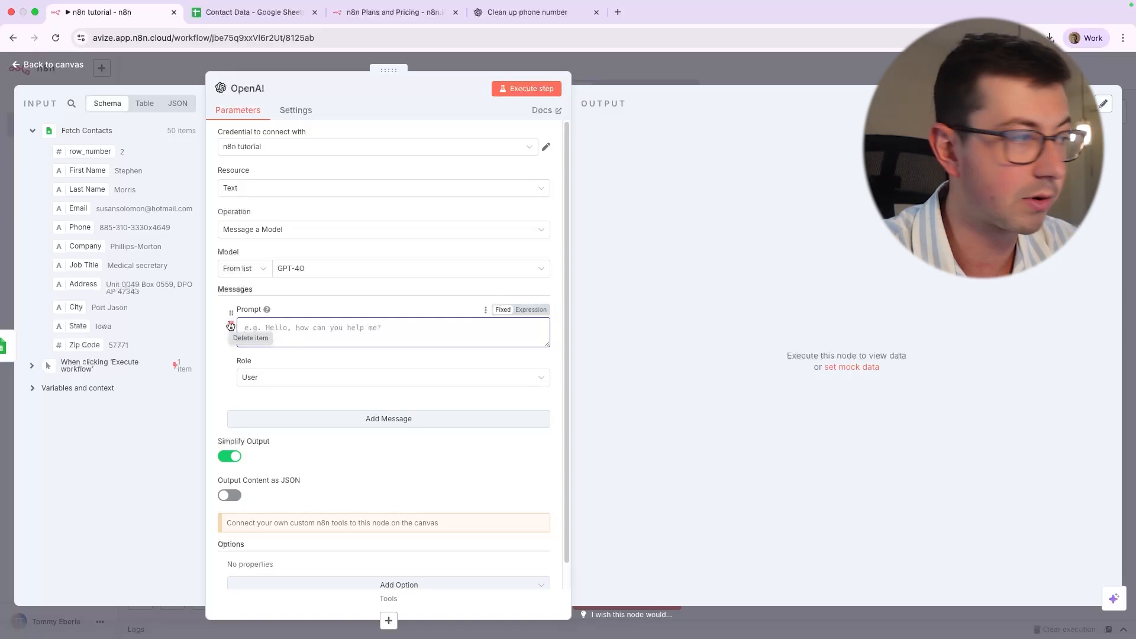
{"action": "left_click", "coordinate": [230, 326]}
- Change the role of the first message to System
{"action": "left_click", "coordinate": [338, 330]}
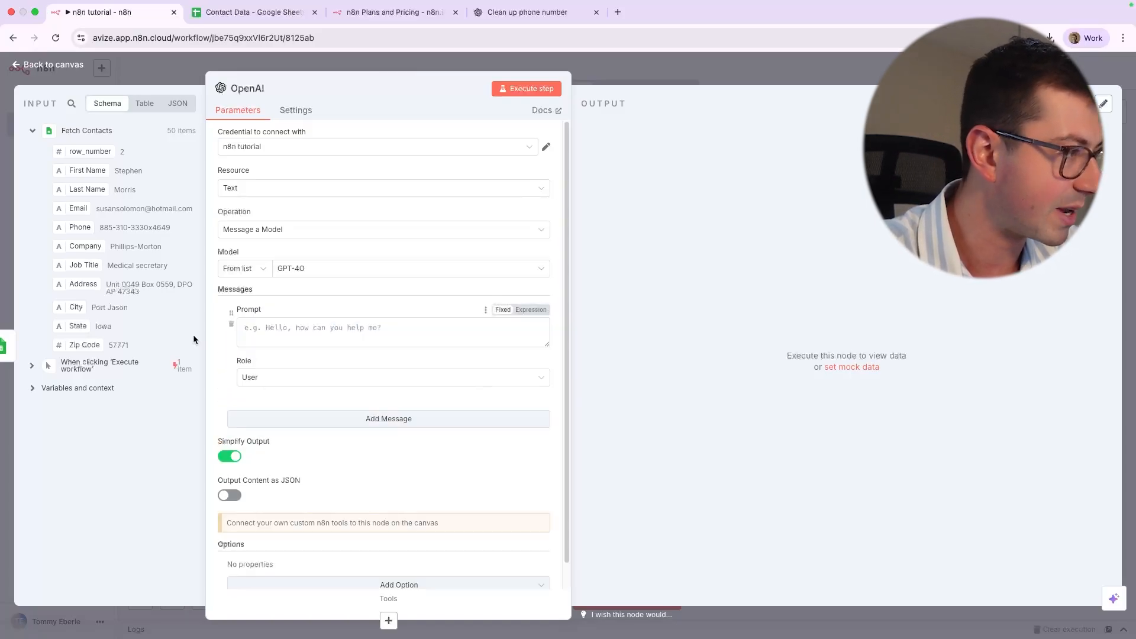
{"action": "left_click", "coordinate": [288, 376]}
{"action": "left_click", "coordinate": [291, 467]}
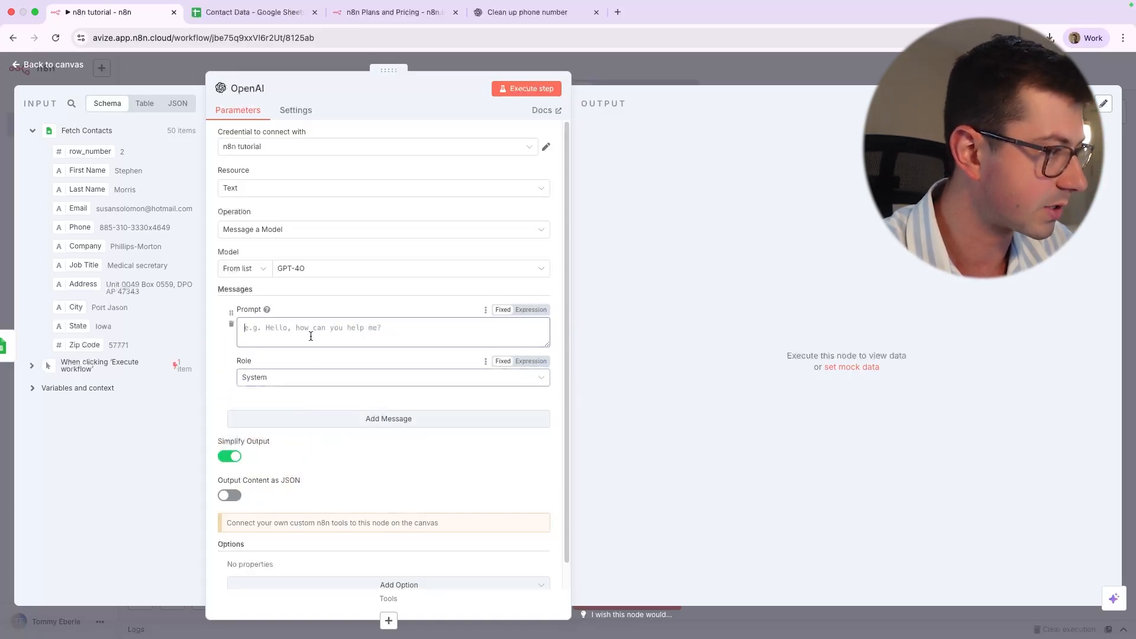
- Fill the system message with instructions to clean a phone number into (xxx) - xxx - xxxx format and output only the number
{"action": "left_click", "coordinate": [311, 336]}
{"action": "key", "text": "super+v"}
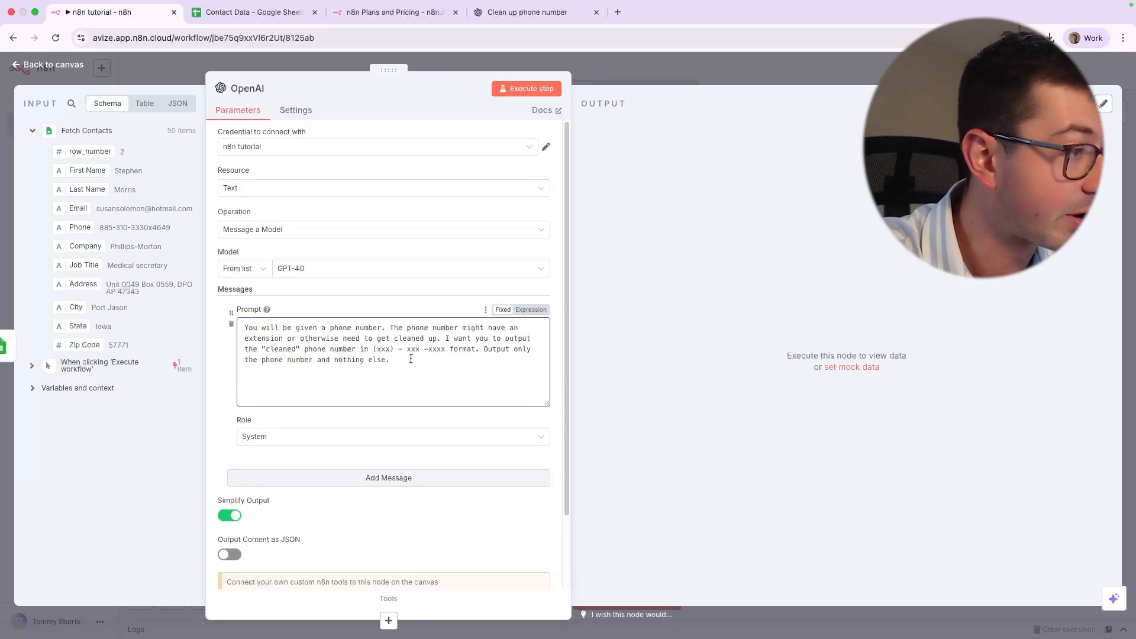
{"action": "left_click_drag", "start_coordinate": [410, 359], "coordinate": [261, 328]}
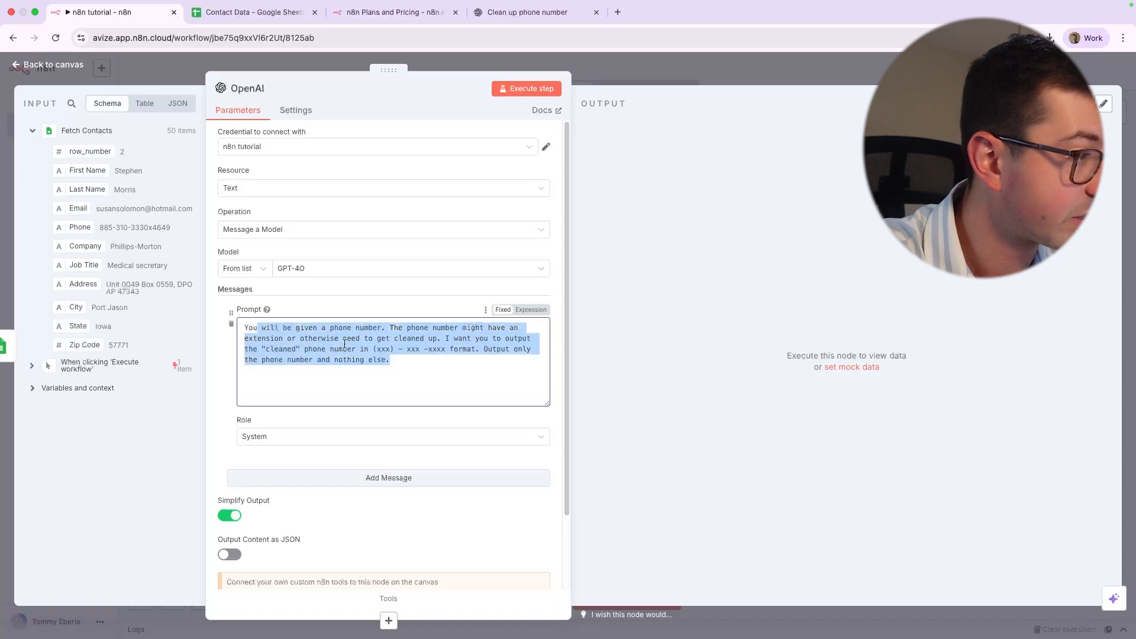
{"action": "left_click", "coordinate": [437, 352]}
{"action": "left_click_drag", "start_coordinate": [444, 338], "coordinate": [479, 348]}
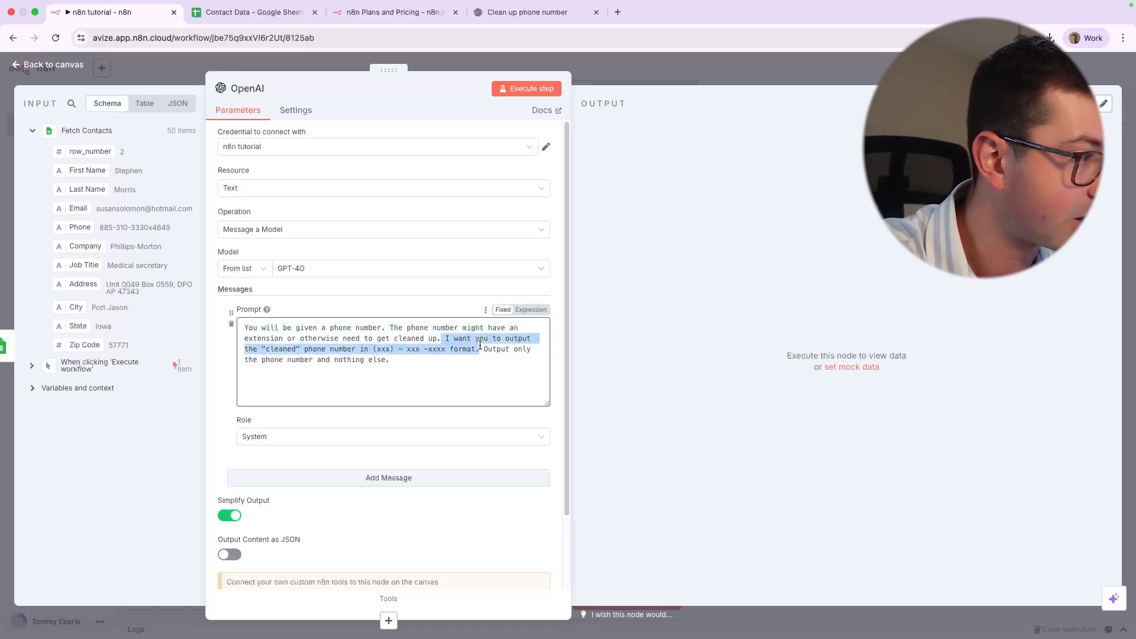
{"action": "left_click_drag", "start_coordinate": [373, 349], "coordinate": [445, 353]}
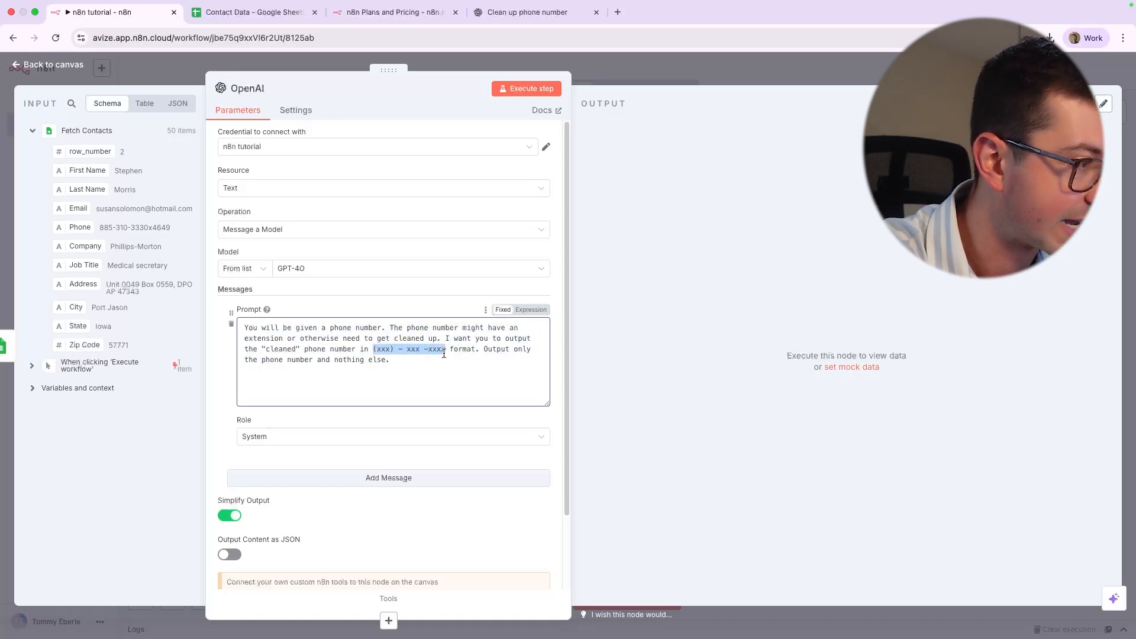
{"action": "left_click", "coordinate": [428, 350]}
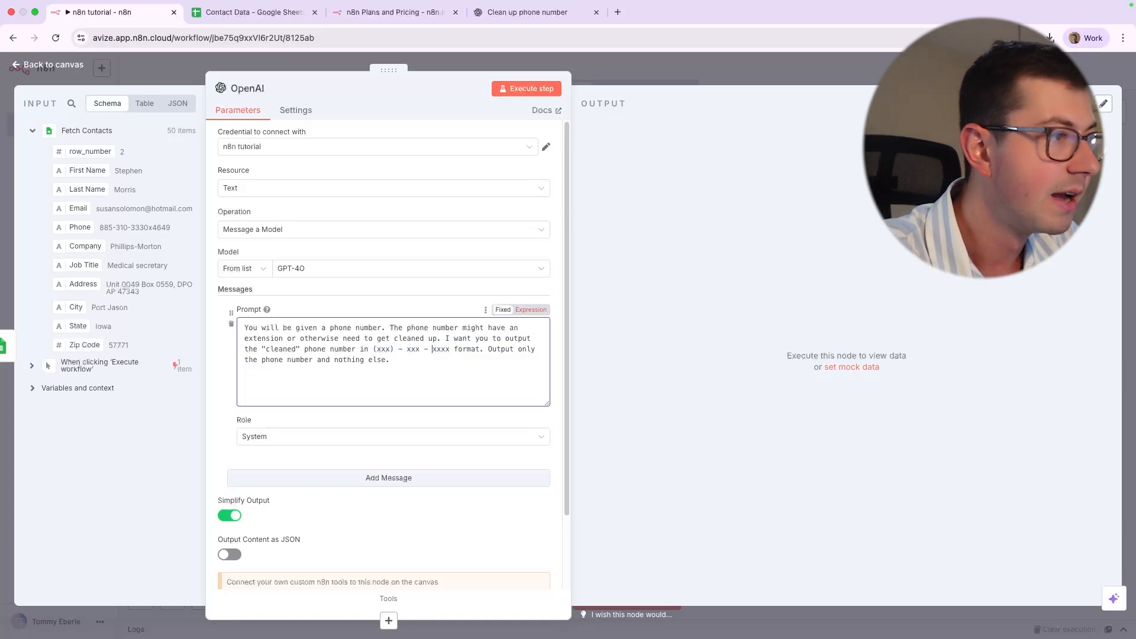
- Review the prompt's format and output-only instructions against the earlier phone clean-up reply in ChatGPT
{"action": "left_click_drag", "start_coordinate": [414, 362], "coordinate": [289, 351]}
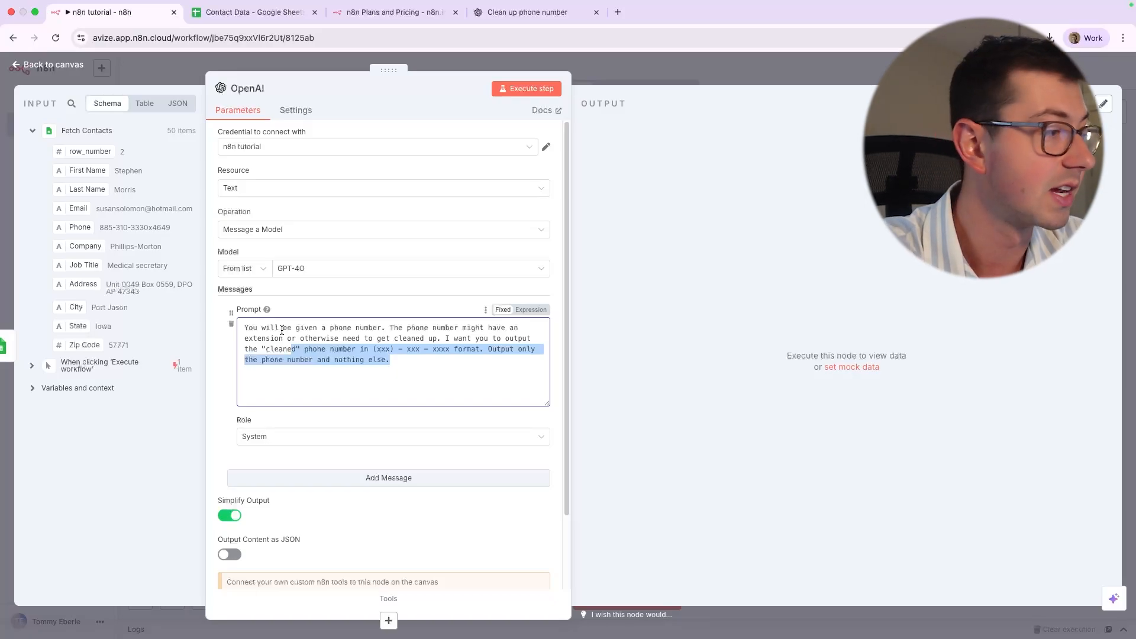
{"action": "left_click", "coordinate": [381, 356]}
{"action": "left_click_drag", "start_coordinate": [374, 353], "coordinate": [467, 352]}
{"action": "left_click", "coordinate": [463, 358]}
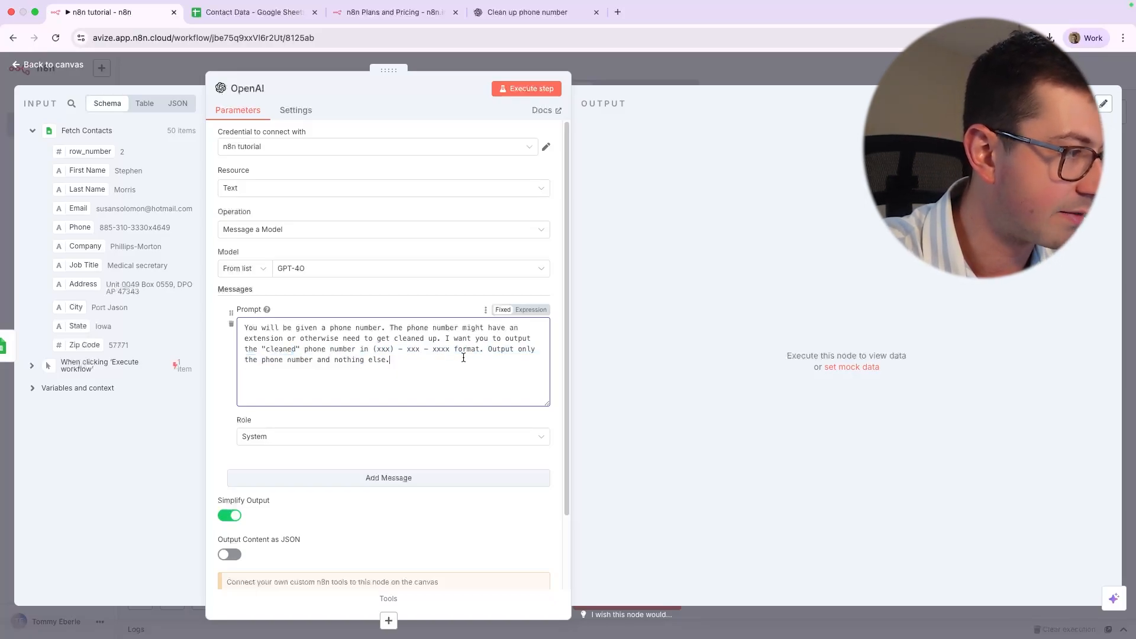
{"action": "left_click_drag", "start_coordinate": [392, 360], "coordinate": [486, 347]}
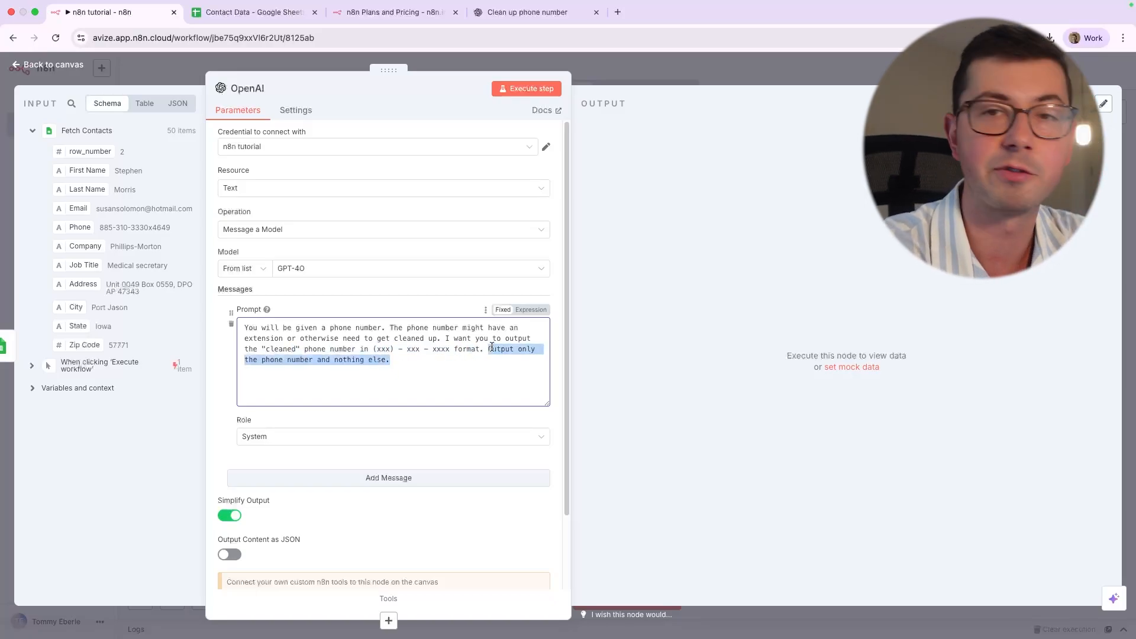
{"action": "left_click", "coordinate": [497, 13]}
{"action": "left_click", "coordinate": [375, 213]}
{"action": "left_click_drag", "start_coordinate": [432, 226], "coordinate": [228, 195]}
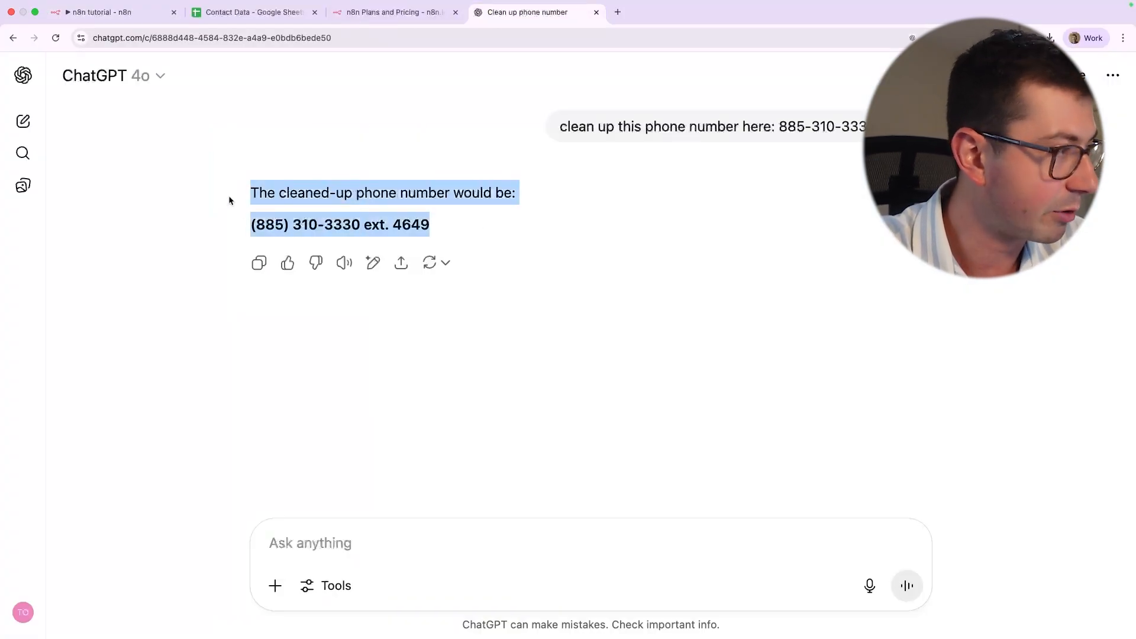
{"action": "triple_click", "coordinate": [699, 126]}
{"action": "left_click", "coordinate": [453, 224]}
{"action": "left_click_drag", "start_coordinate": [516, 197], "coordinate": [245, 192]}
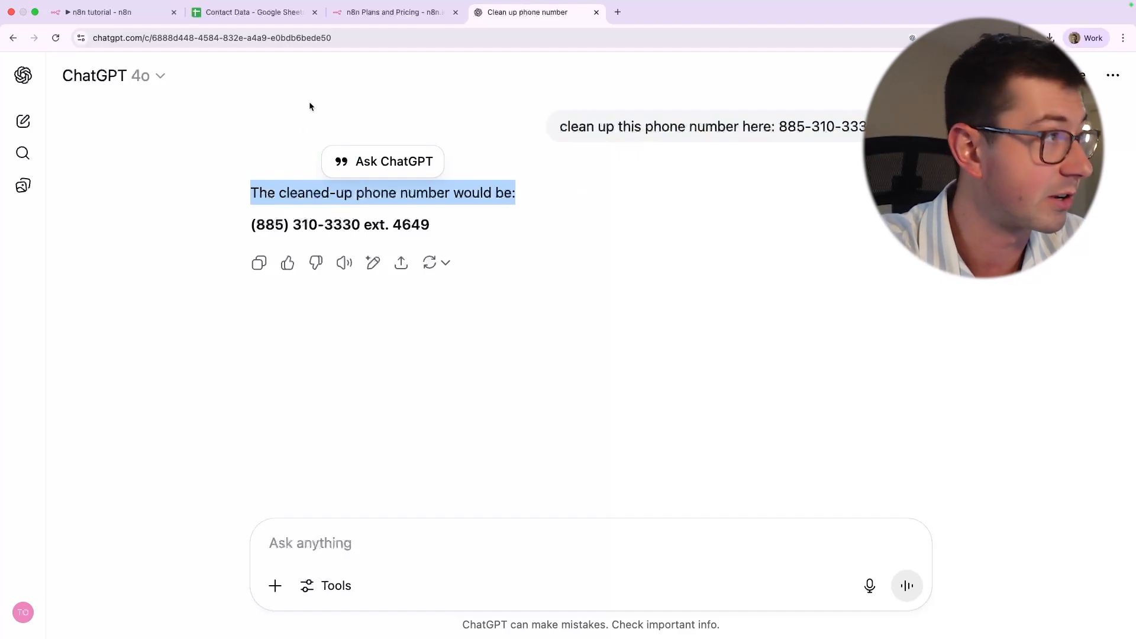
- Switch back to the n8n workflow and add a second message with the User role below the system message
{"action": "left_click", "coordinate": [151, 15]}
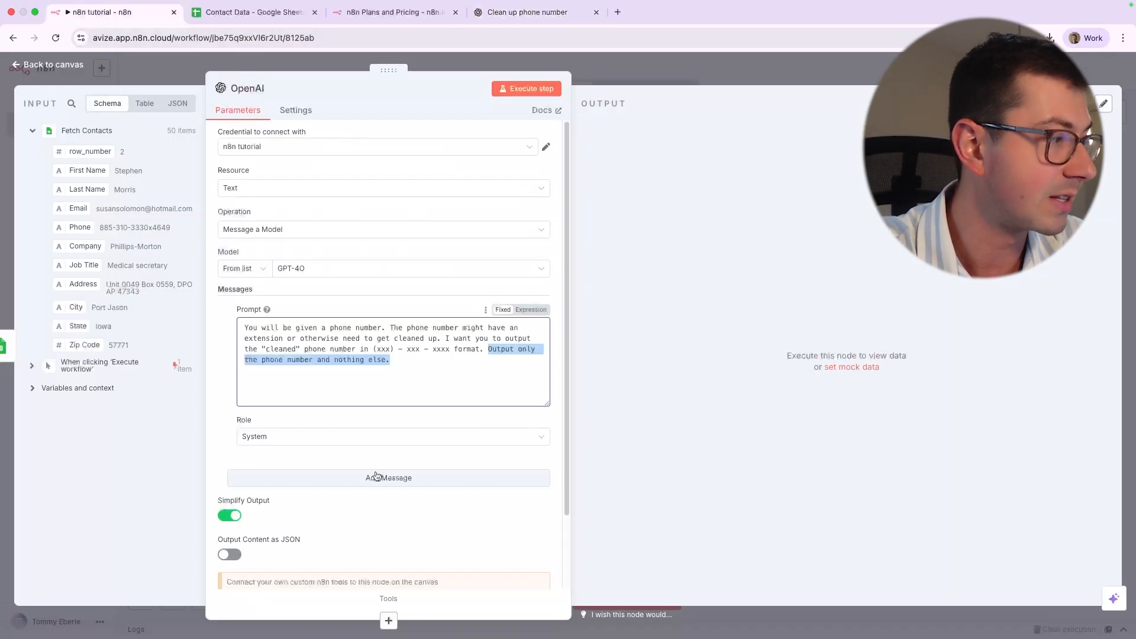
{"action": "scroll", "coordinate": [350, 439], "scroll_direction": "down", "scroll_amount": 3}
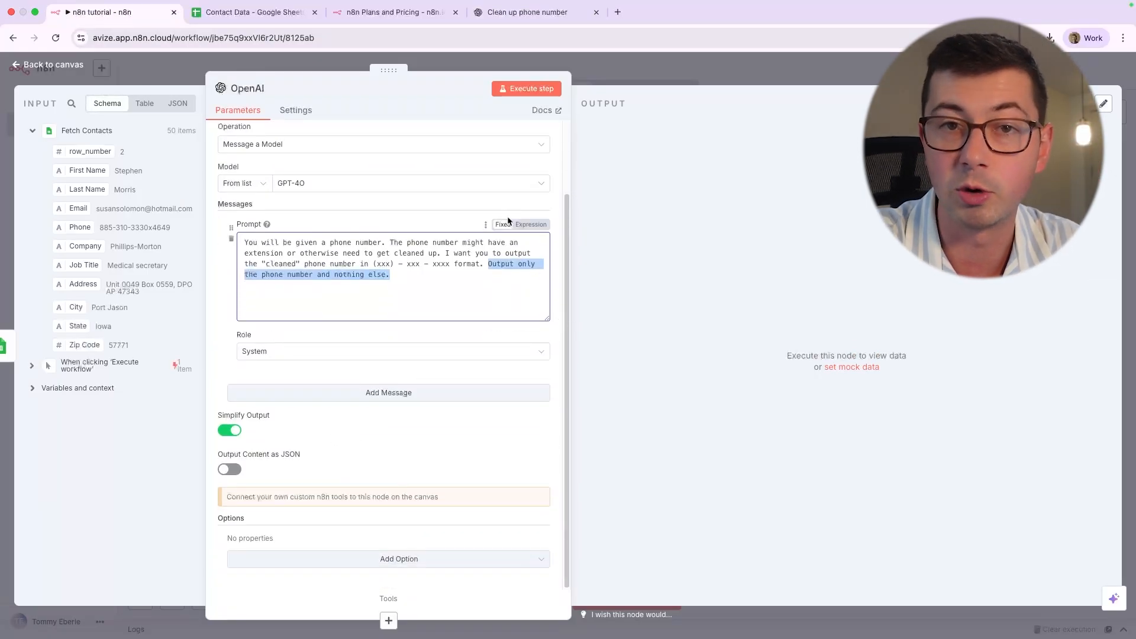
{"action": "left_click", "coordinate": [446, 393]}
{"action": "left_click", "coordinate": [295, 429]}
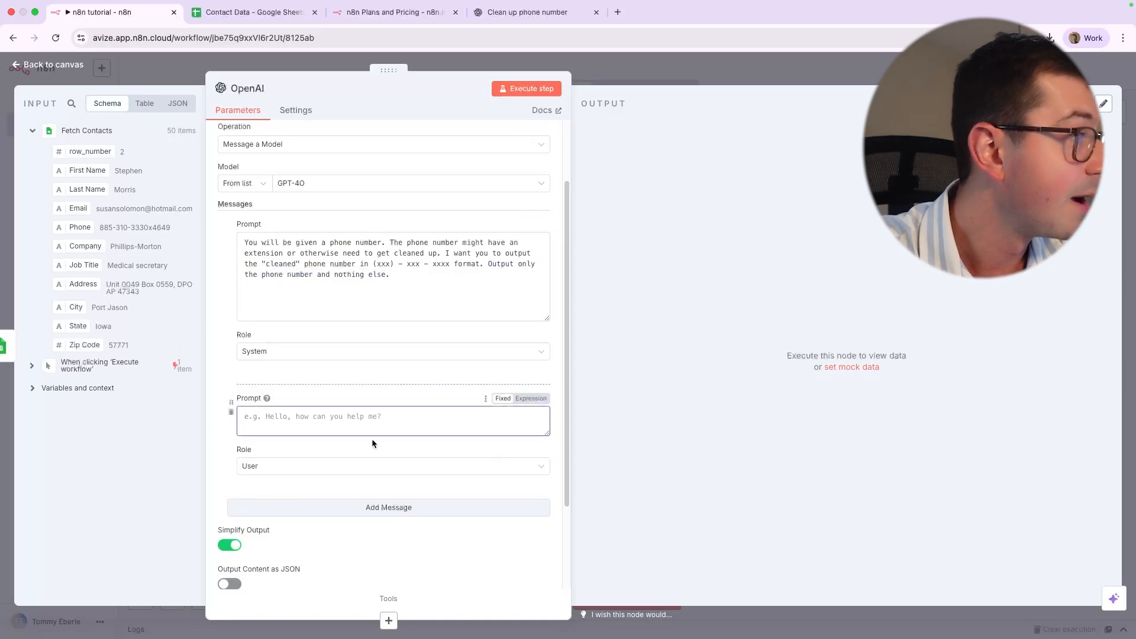
- Examine the Fetch Contacts input data in its table, JSON and schema views
{"action": "left_click", "coordinate": [147, 105]}
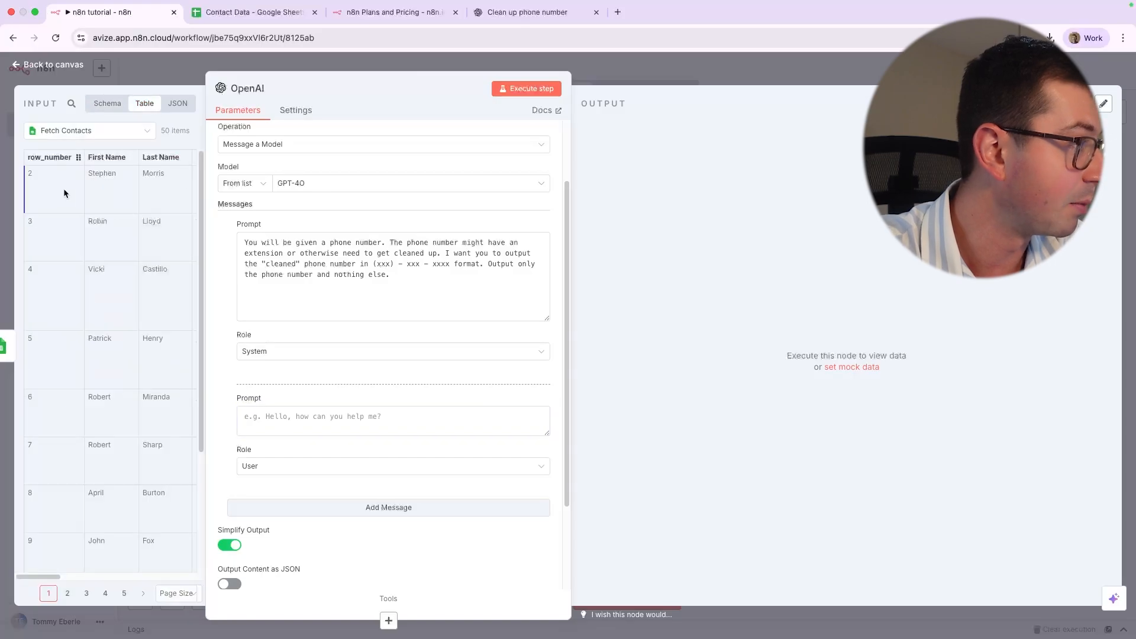
{"action": "left_click", "coordinate": [179, 104]}
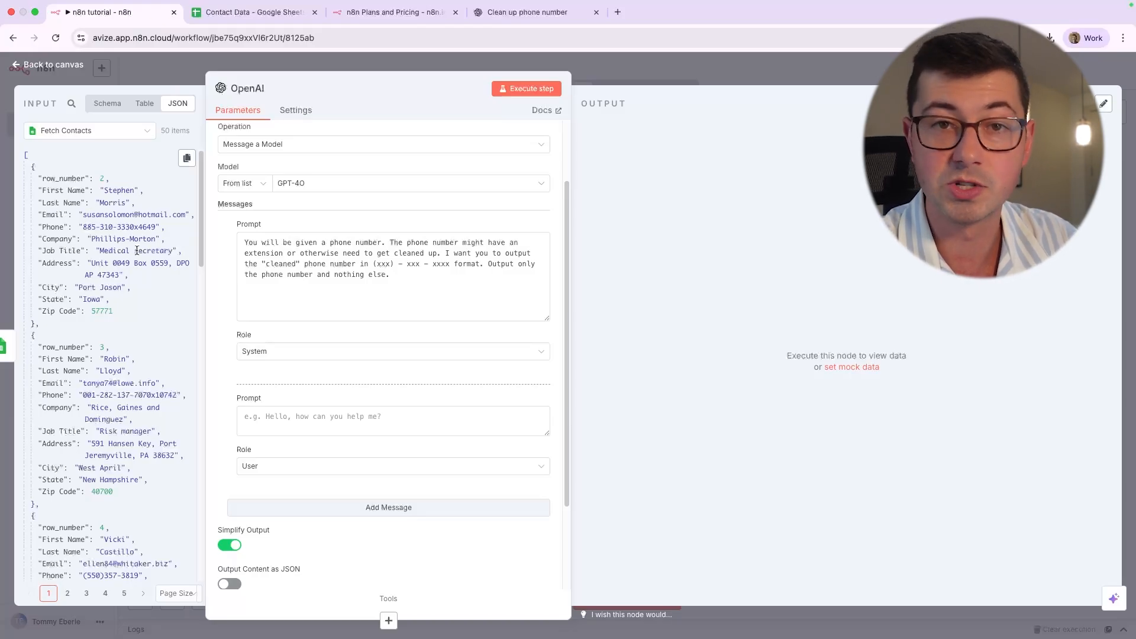
{"action": "left_click", "coordinate": [108, 104]}
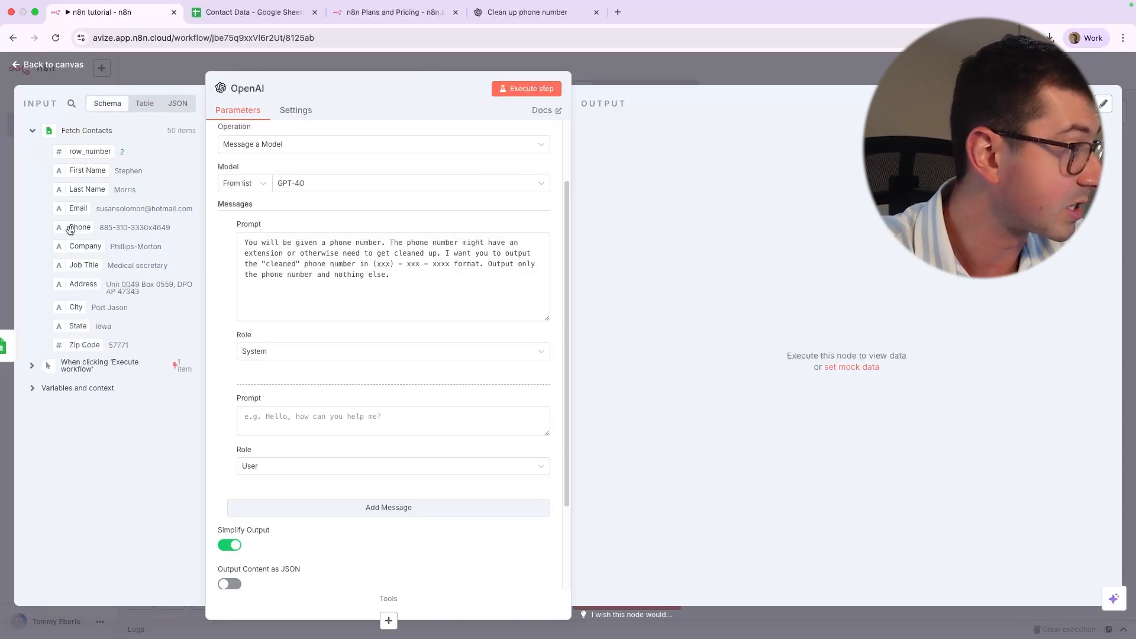
- Try mapping the Phone field into the user message's prompt as an expression, and clear it
{"action": "left_click_drag", "start_coordinate": [69, 229], "coordinate": [254, 419]}
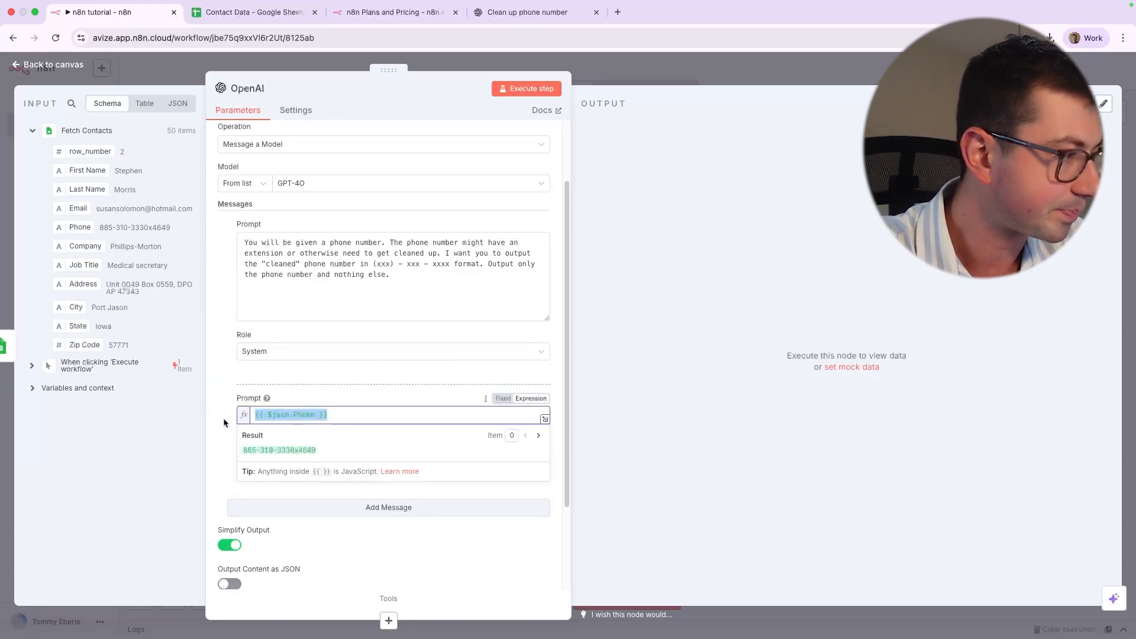
{"action": "left_click", "coordinate": [224, 419]}
{"action": "triple_click", "coordinate": [349, 420]}
{"action": "key", "text": "BackSpace"}
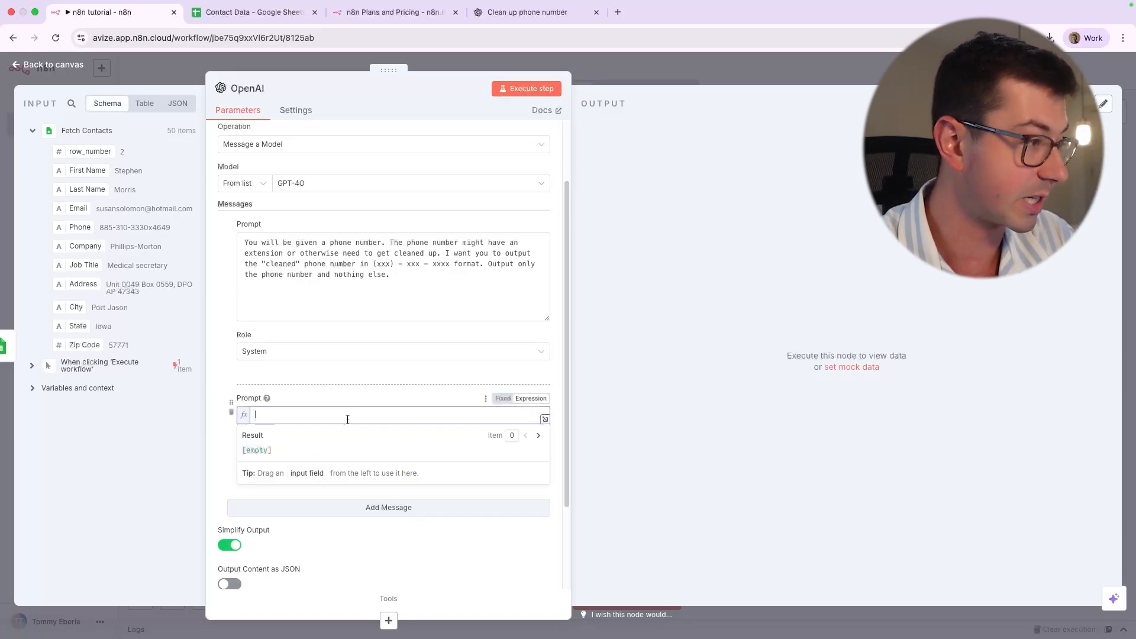
- Try a fixed sample phone number as the user message's prompt, and clear it
{"action": "left_click", "coordinate": [502, 398]}
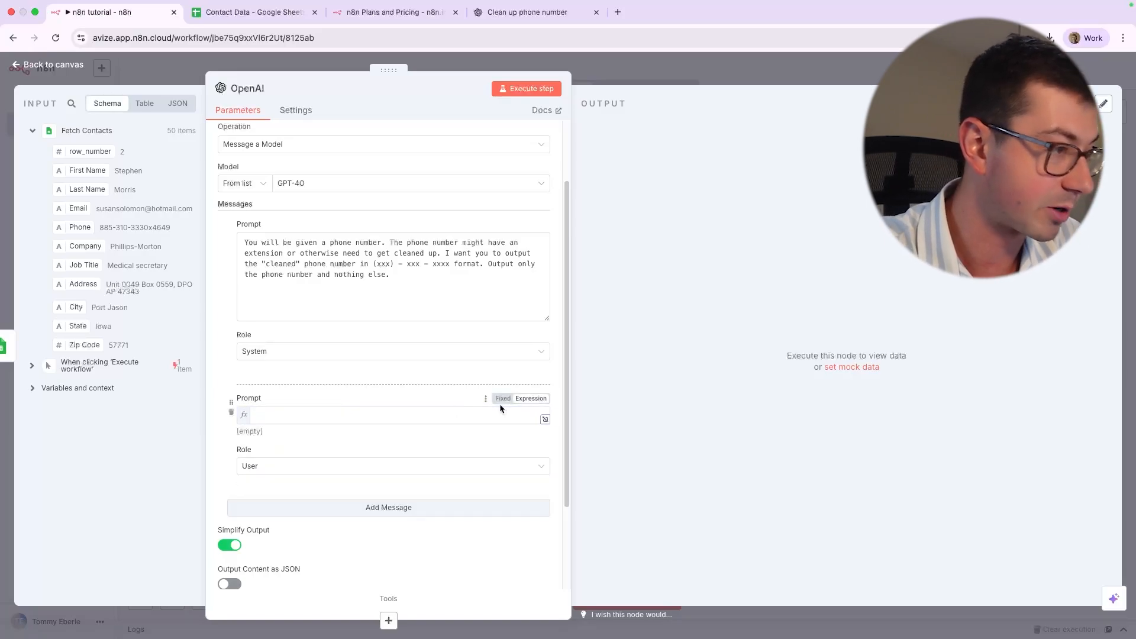
{"action": "left_click", "coordinate": [300, 414]}
{"action": "type", "text": "1234"}
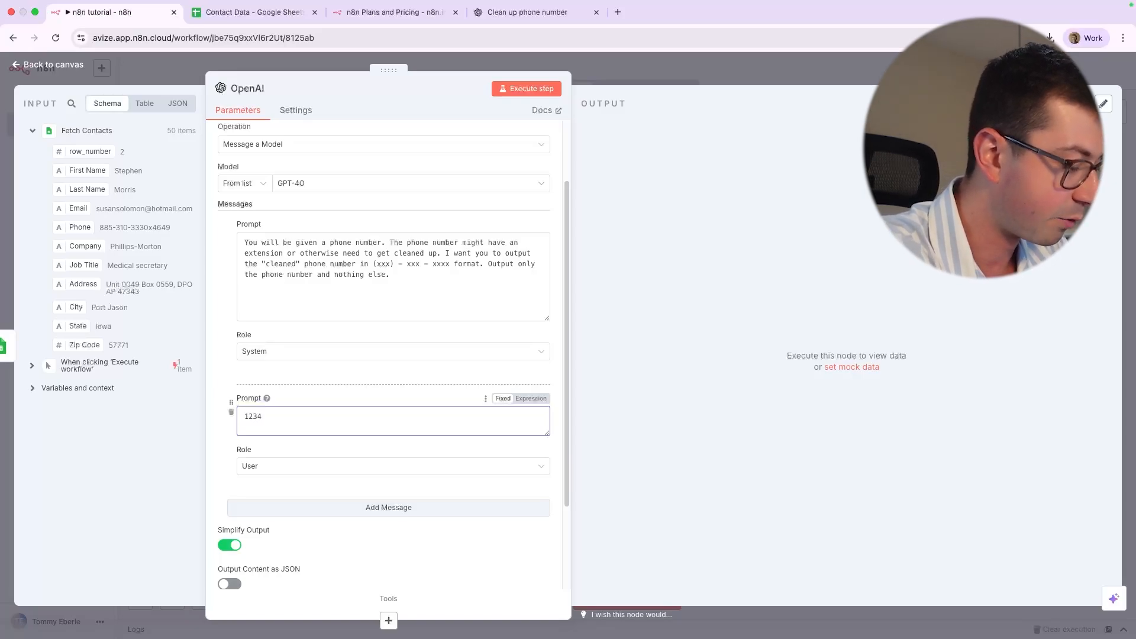
{"action": "type", "text": "567890"}
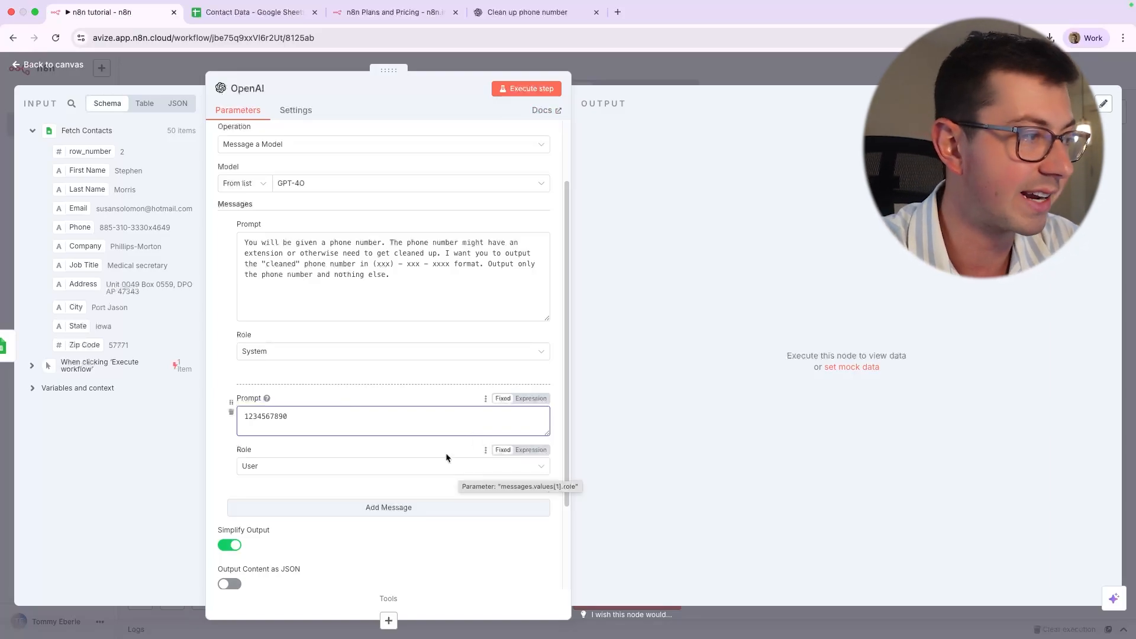
{"action": "double_click", "coordinate": [342, 407]}
{"action": "left_click", "coordinate": [281, 412]}
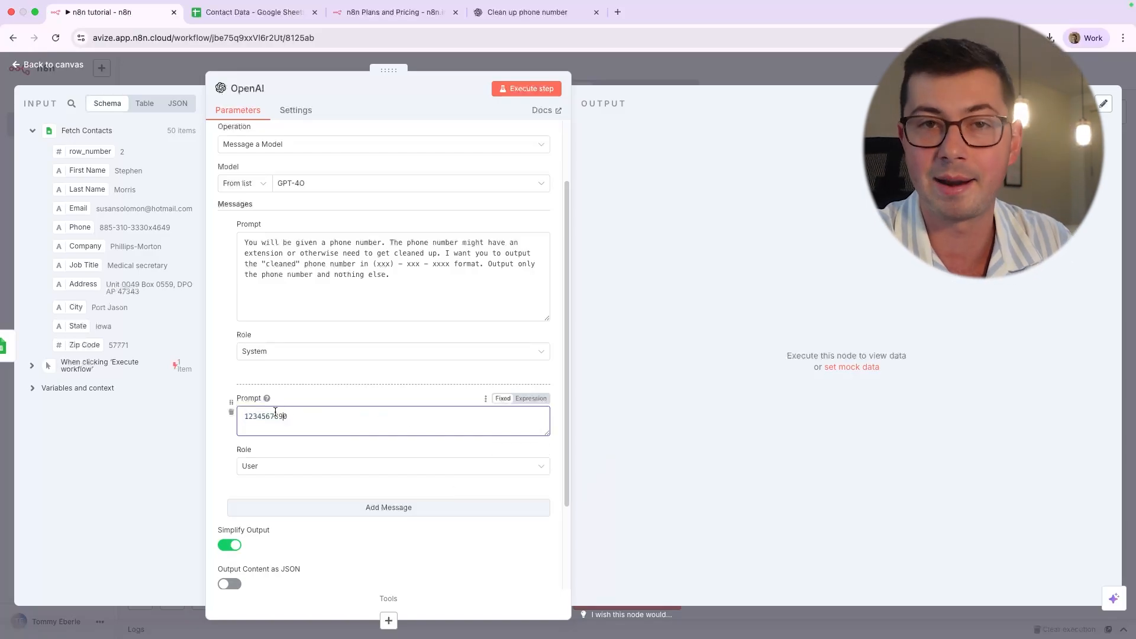
{"action": "key", "text": "super+a"}
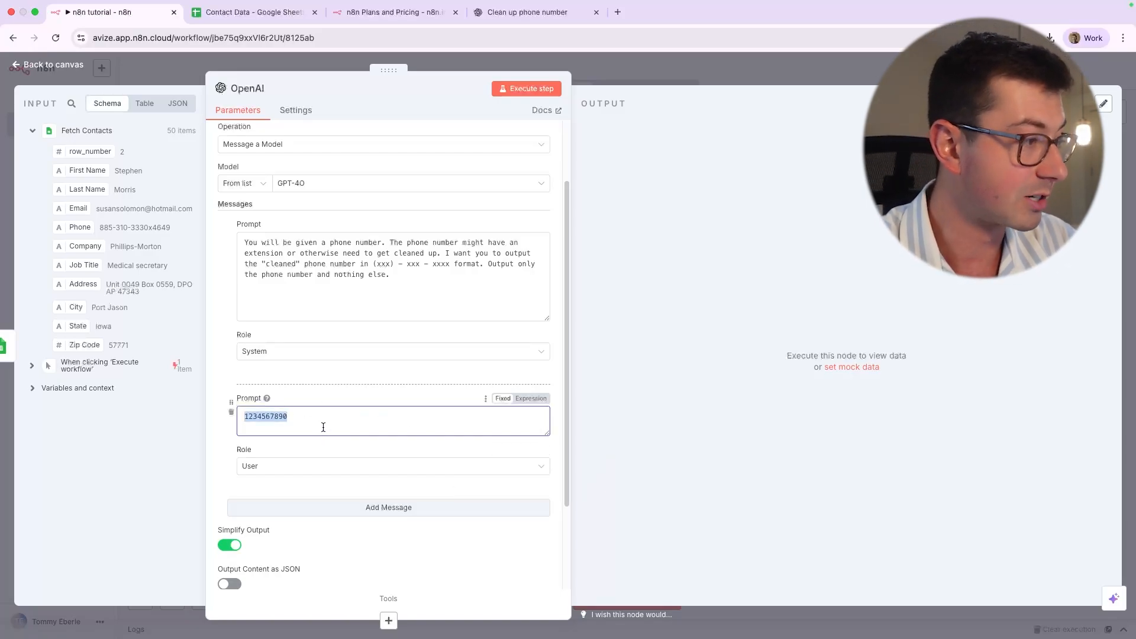
{"action": "key", "text": "BackSpace"}
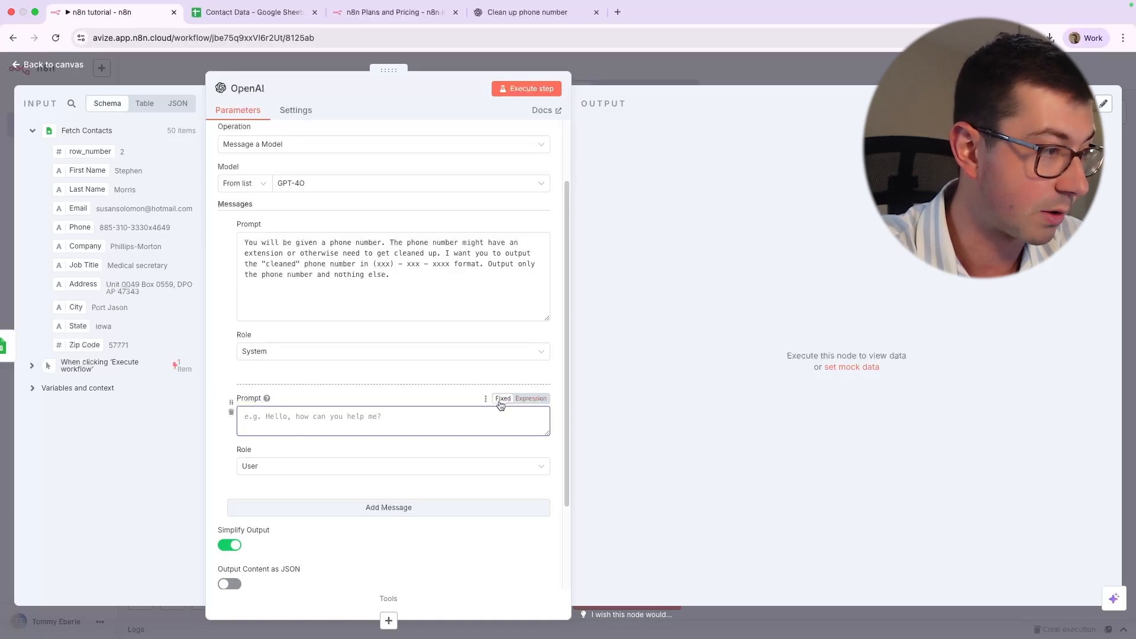
- Enter throwaway characters in the user message's prompt and erase them
{"action": "type", "text": "34t234t243t24t"}
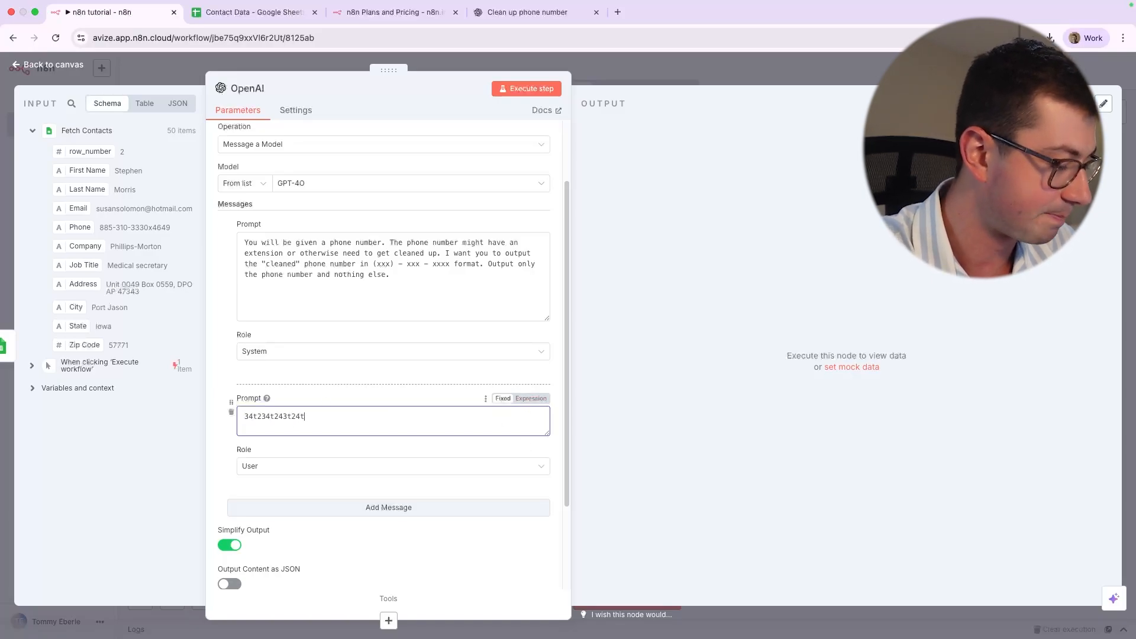
{"action": "key", "text": "super+a"}
{"action": "type", "text": "{{2342342342"}
{"action": "key", "text": "super+a"}
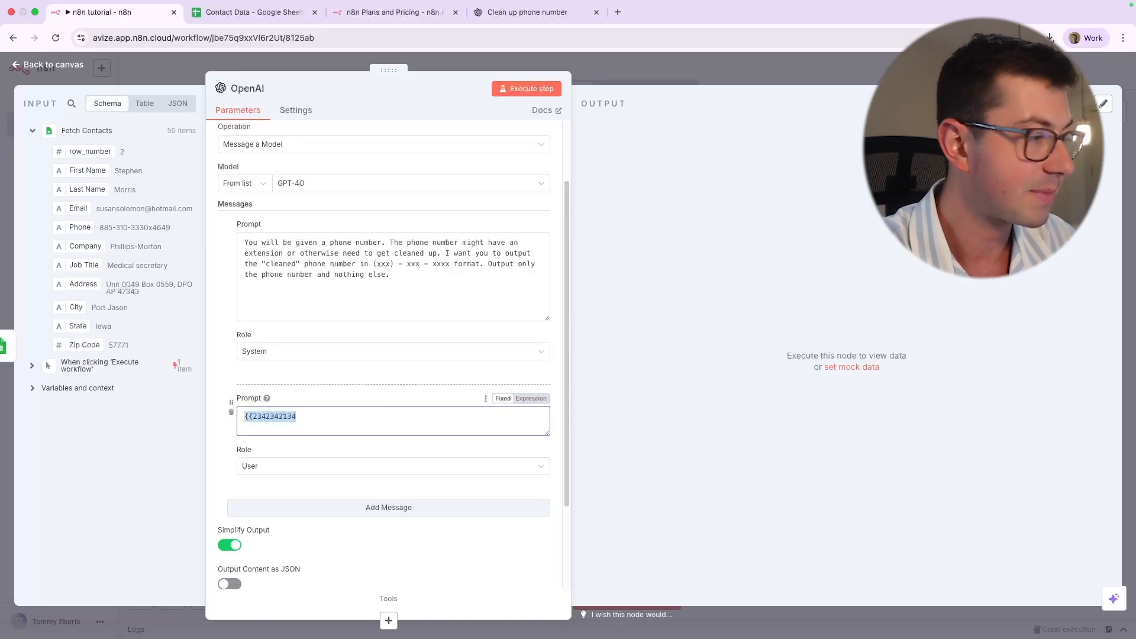
{"action": "key", "text": "BackSpace"}
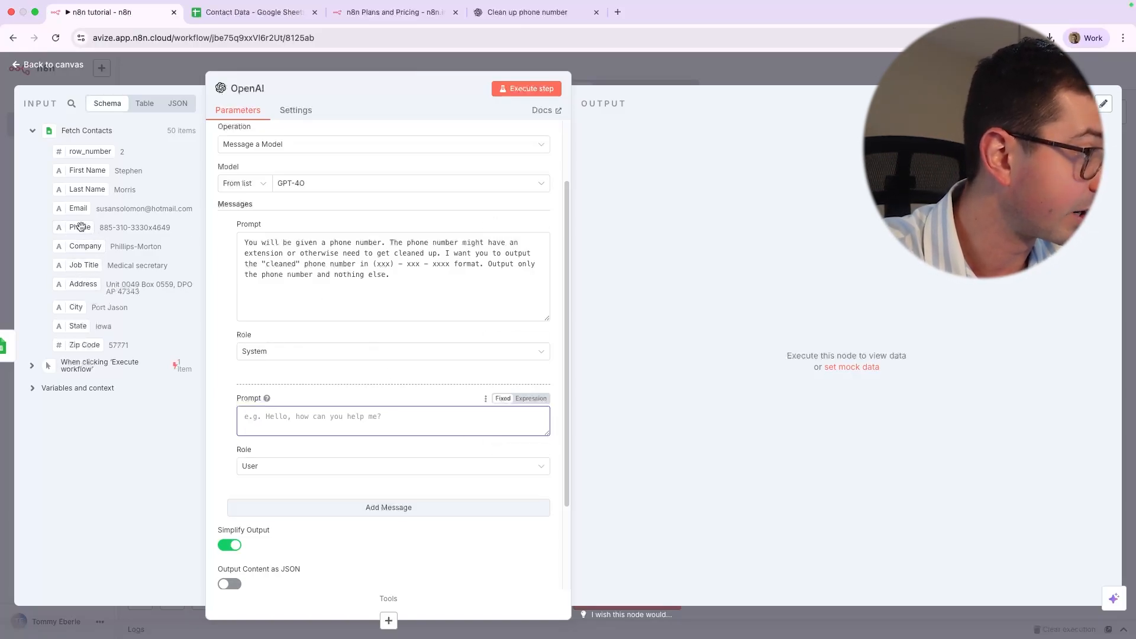
- Map the Phone field from Fetch Contacts into the user message's prompt as {{ $json.Phone }} and compare it with the first input JSON record
{"action": "left_click_drag", "start_coordinate": [67, 227], "coordinate": [302, 415]}
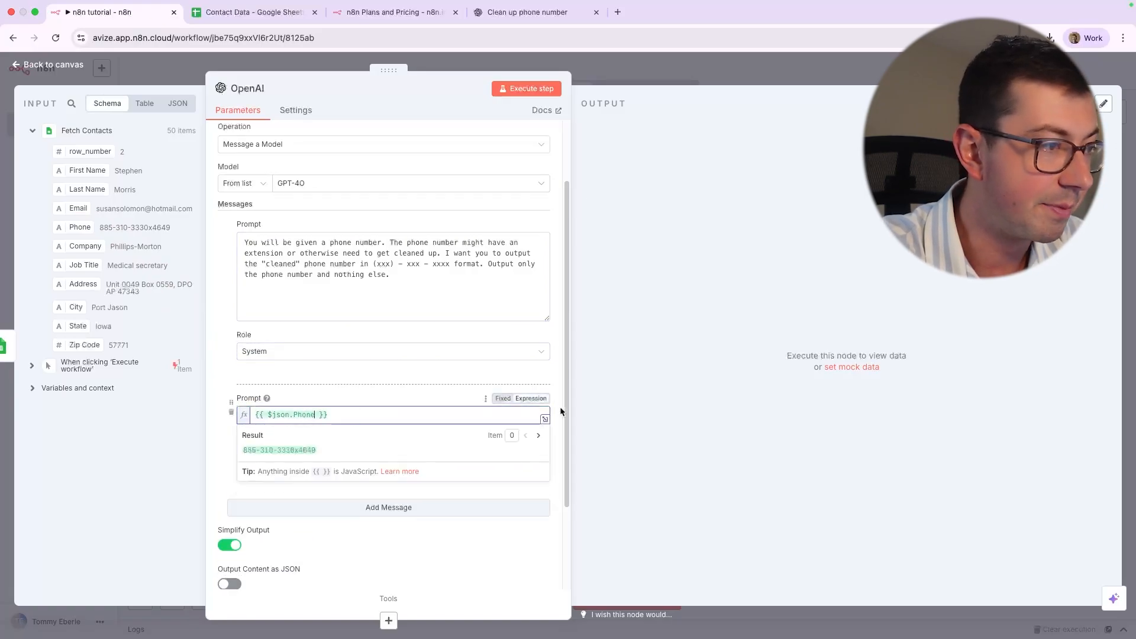
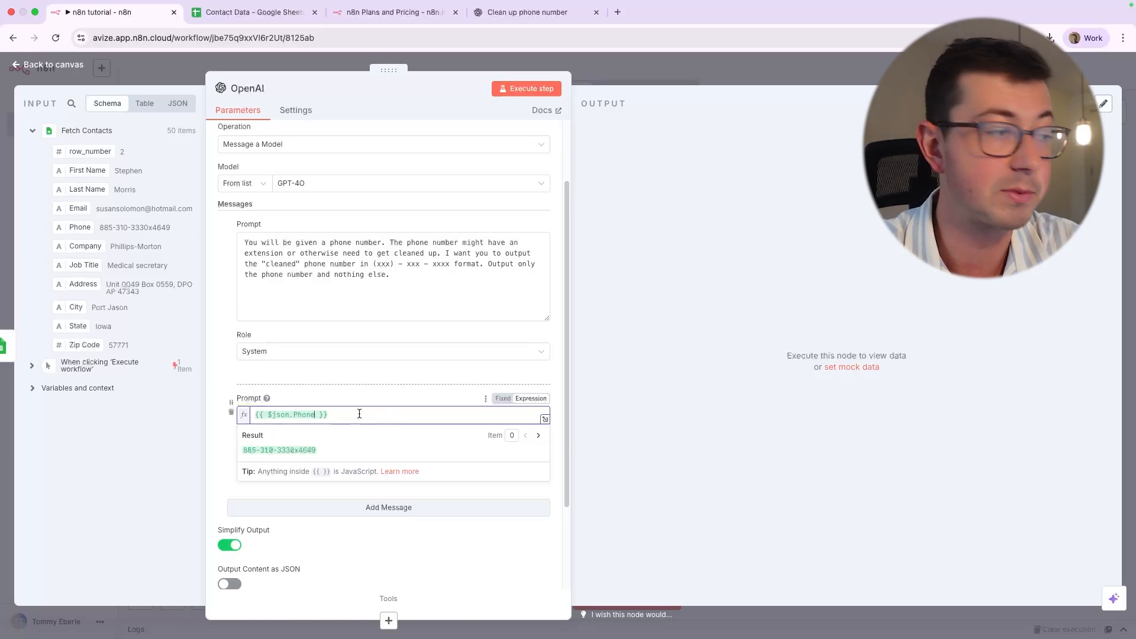
{"action": "left_click_drag", "start_coordinate": [266, 413], "coordinate": [316, 414]}
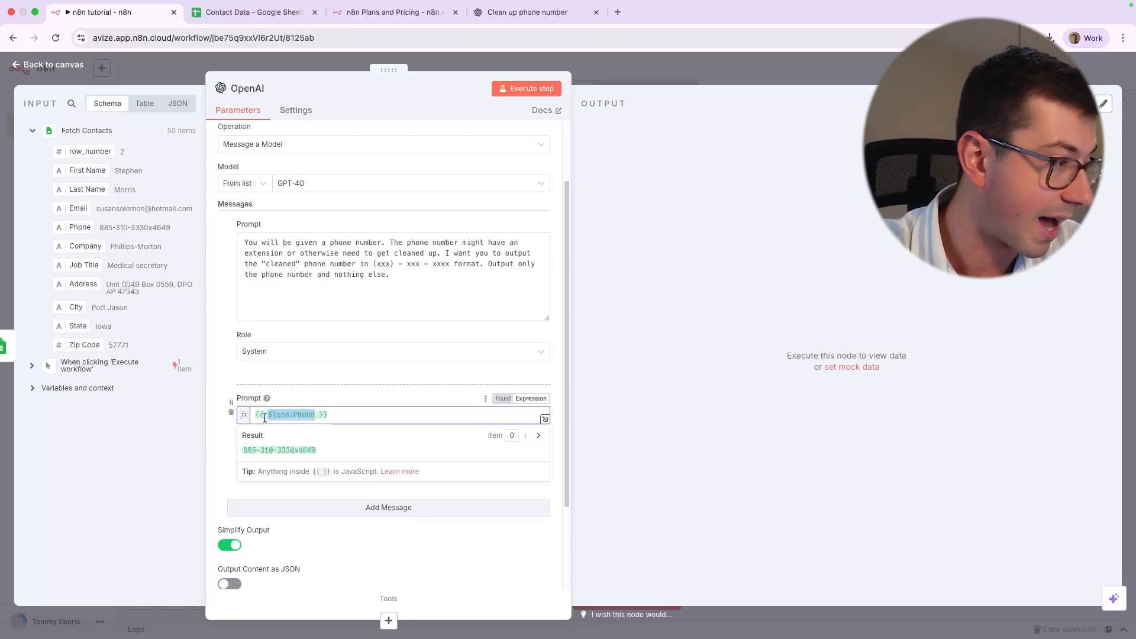
{"action": "double_click", "coordinate": [313, 414]}
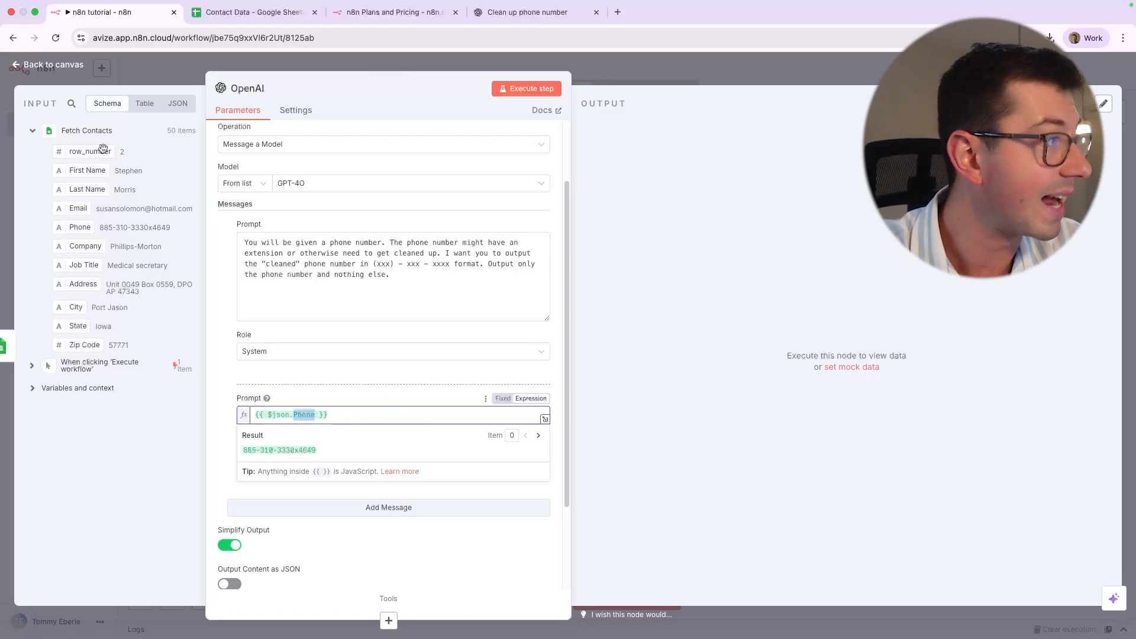
{"action": "left_click", "coordinate": [178, 103]}
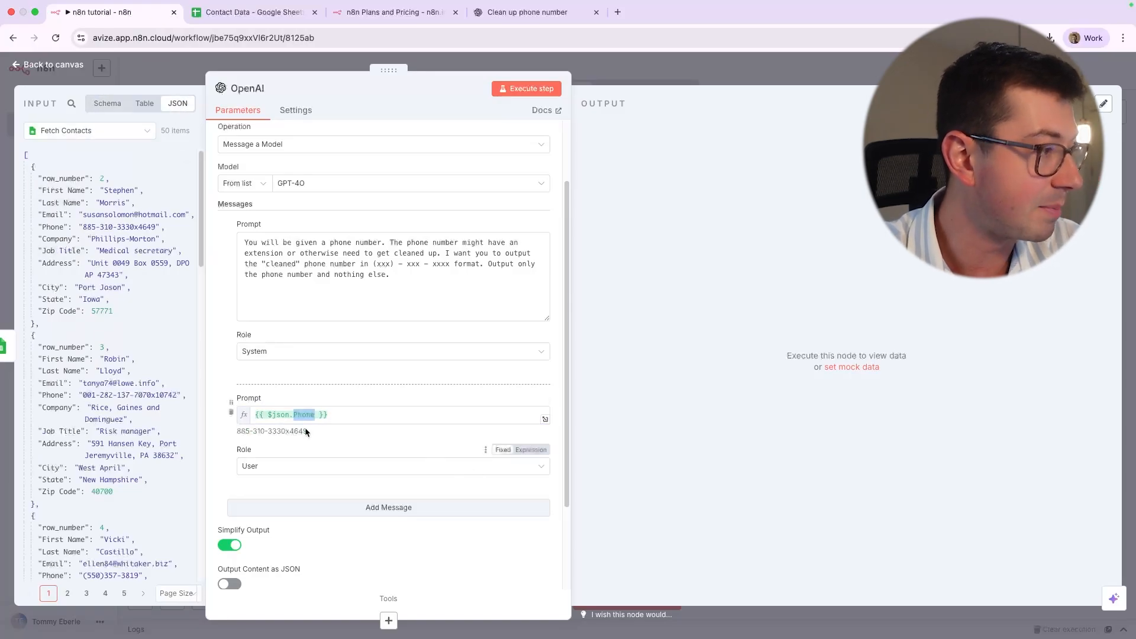
{"action": "left_click_drag", "start_coordinate": [29, 167], "coordinate": [47, 321]}
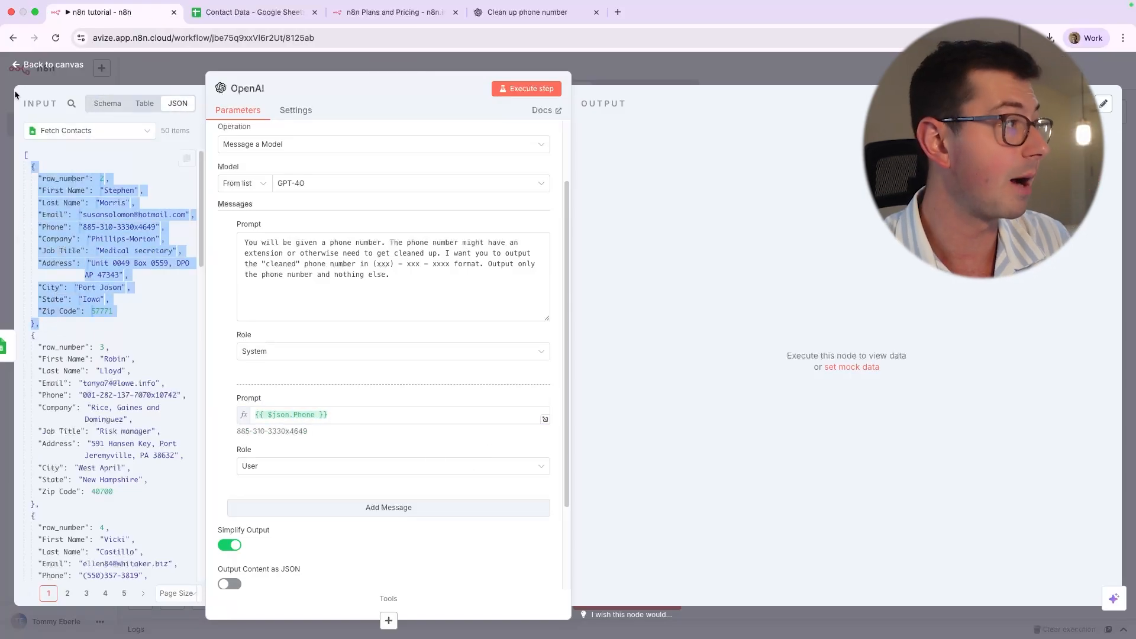
- Return to the canvas, delete the looping connection from Fetch Contacts to OpenAI, and place the OpenAI node after Fetch Contacts
{"action": "key", "text": "Escape"}
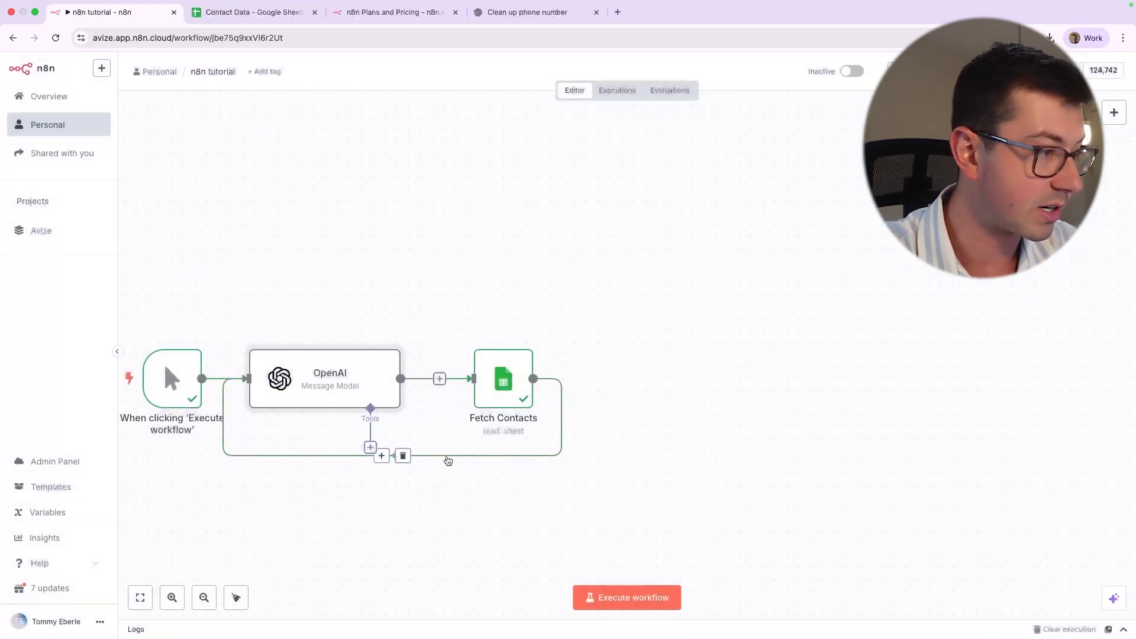
{"action": "left_click", "coordinate": [398, 455]}
{"action": "left_click_drag", "start_coordinate": [497, 384], "coordinate": [557, 372]}
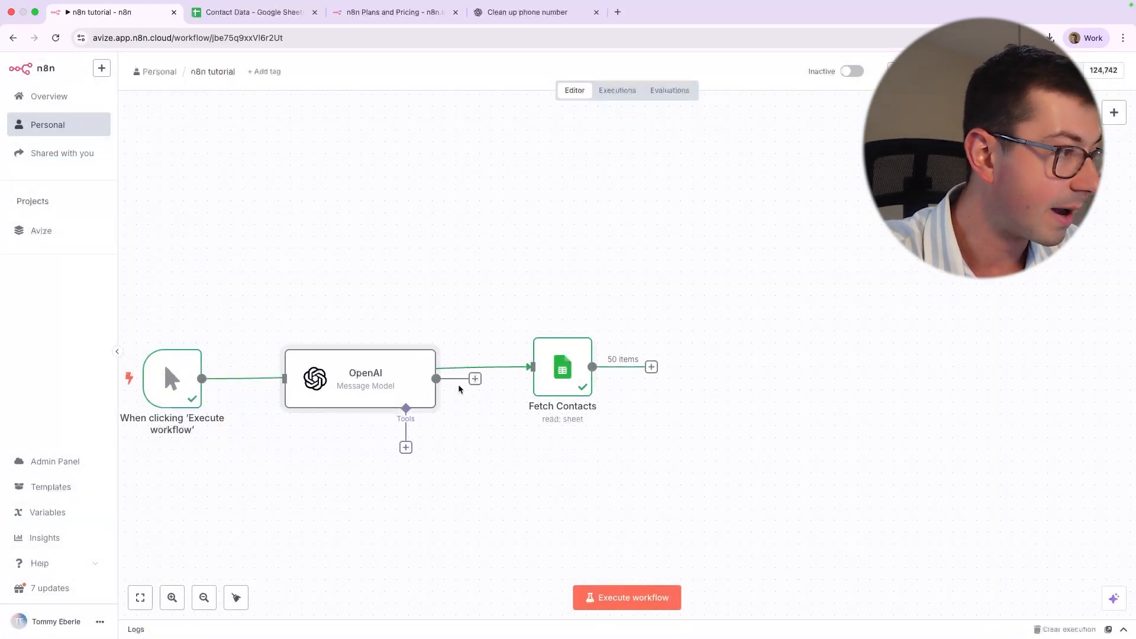
{"action": "left_click_drag", "start_coordinate": [377, 379], "coordinate": [873, 341]}
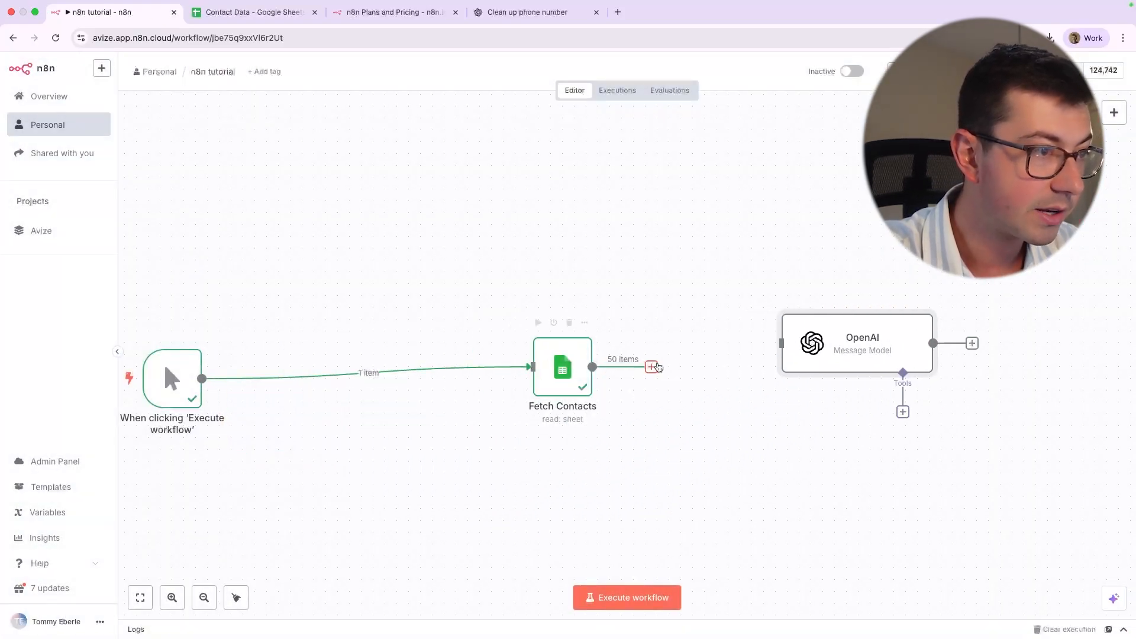
- Connect the Fetch Contacts output to the OpenAI node's input and tidy the spacing of both nodes in a row
{"action": "left_click_drag", "start_coordinate": [654, 367], "coordinate": [864, 380]}
{"action": "left_click_drag", "start_coordinate": [549, 387], "coordinate": [462, 384]}
{"action": "left_click_drag", "start_coordinate": [887, 393], "coordinate": [830, 383]}
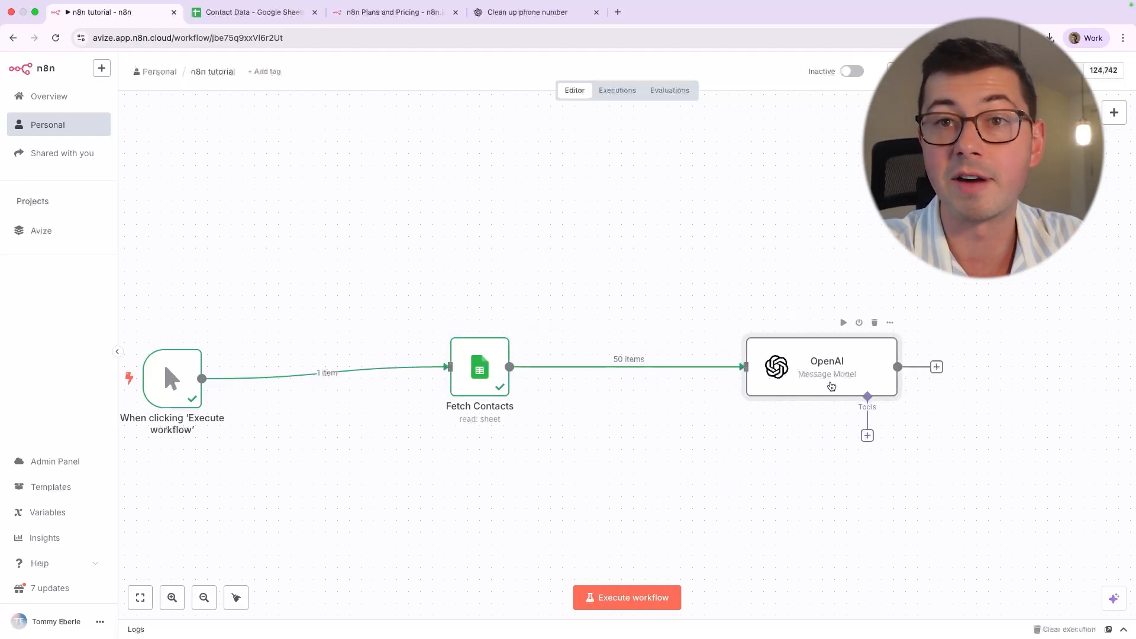
- Open the OpenAI node and check the user message's {{ $json.Phone }} expression and its preview against the first Fetch Contacts record
{"action": "left_click", "coordinate": [890, 323]}
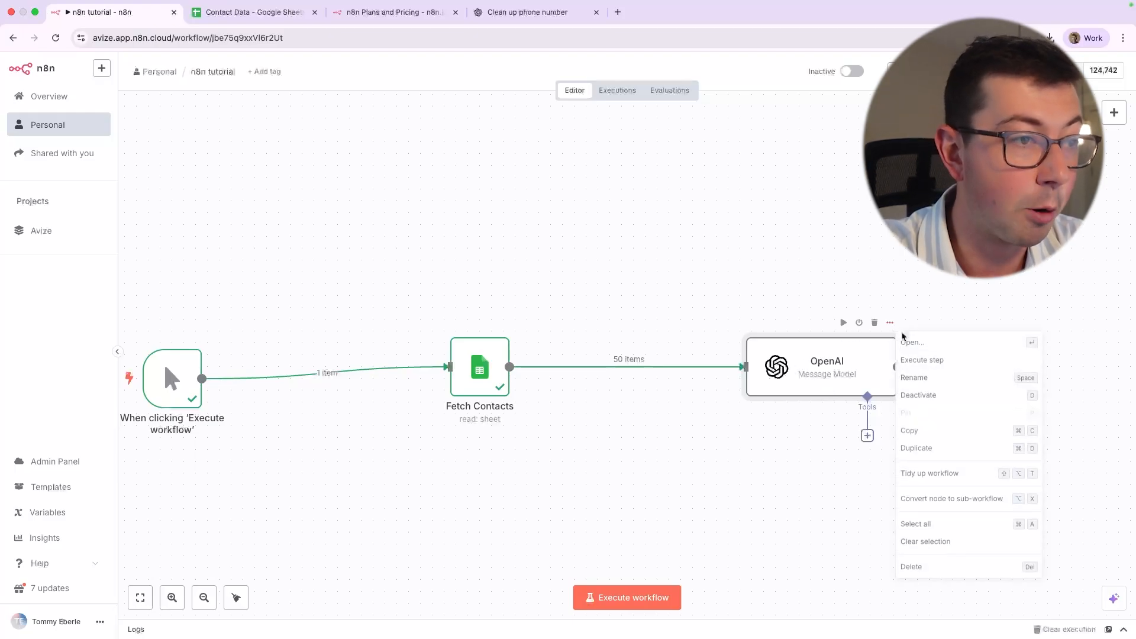
{"action": "left_click", "coordinate": [906, 339]}
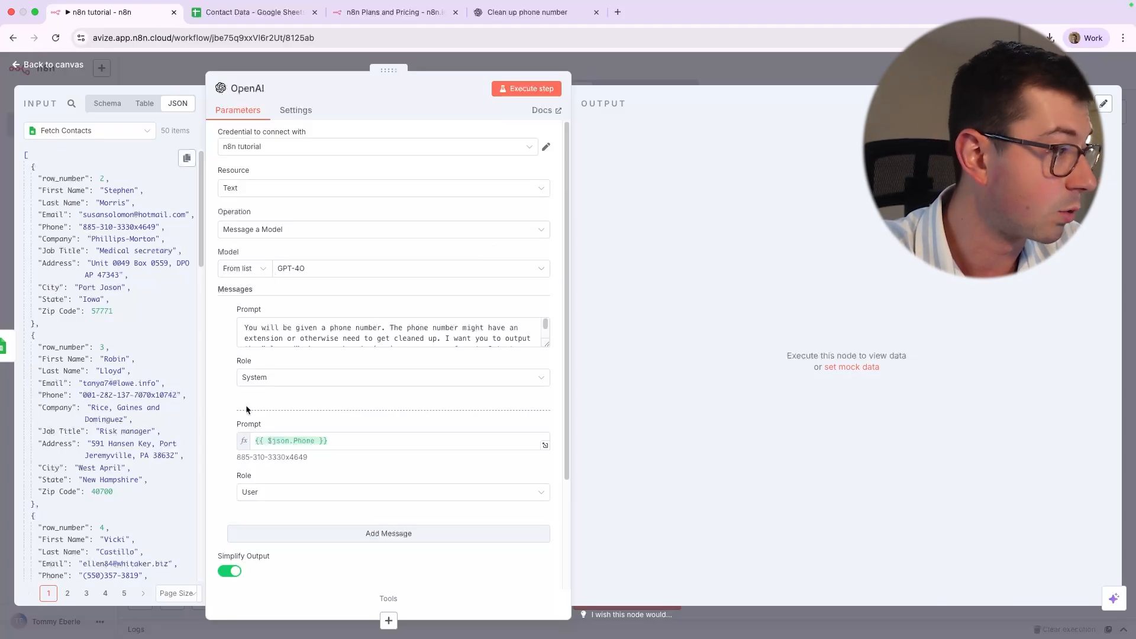
{"action": "left_click_drag", "start_coordinate": [271, 441], "coordinate": [289, 445]}
{"action": "double_click", "coordinate": [303, 441]}
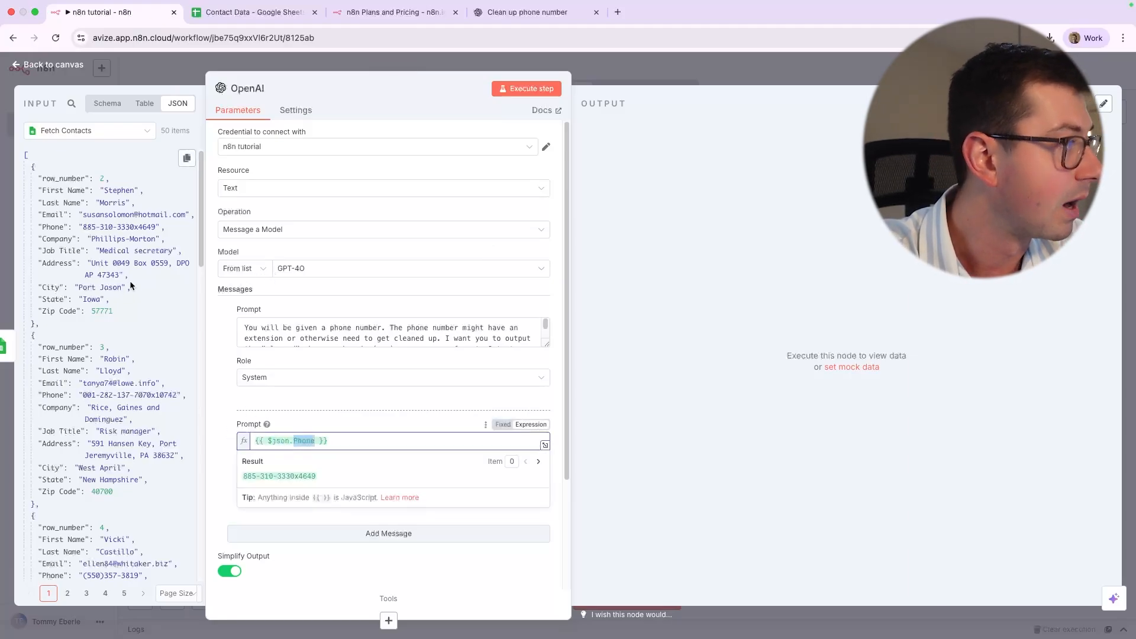
{"action": "left_click_drag", "start_coordinate": [16, 172], "coordinate": [47, 330]}
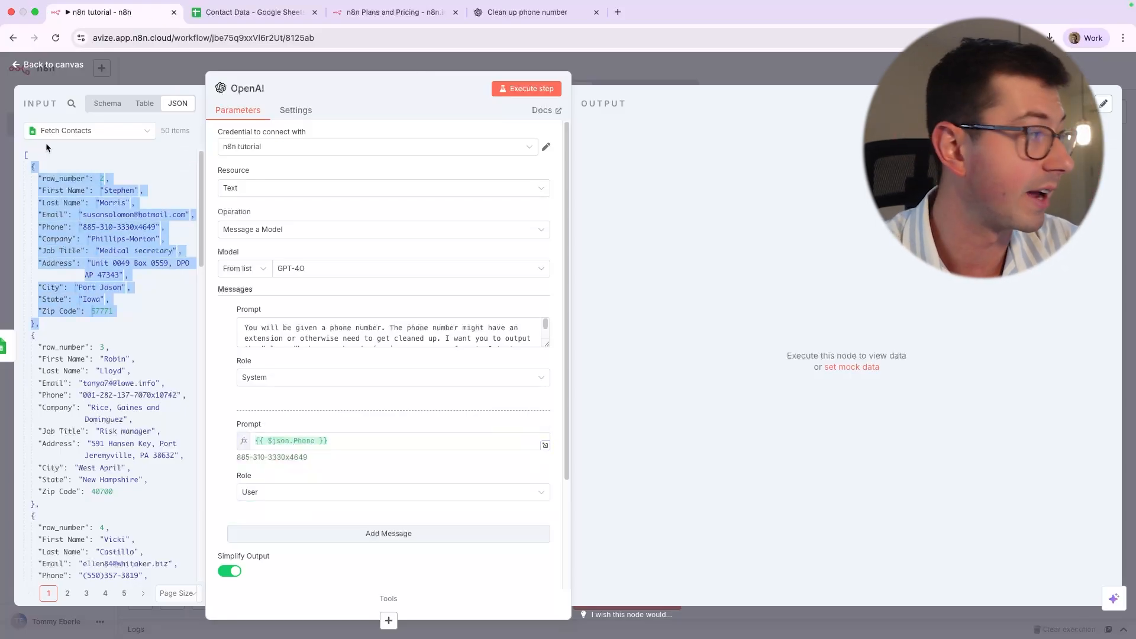
{"action": "left_click", "coordinate": [438, 444]}
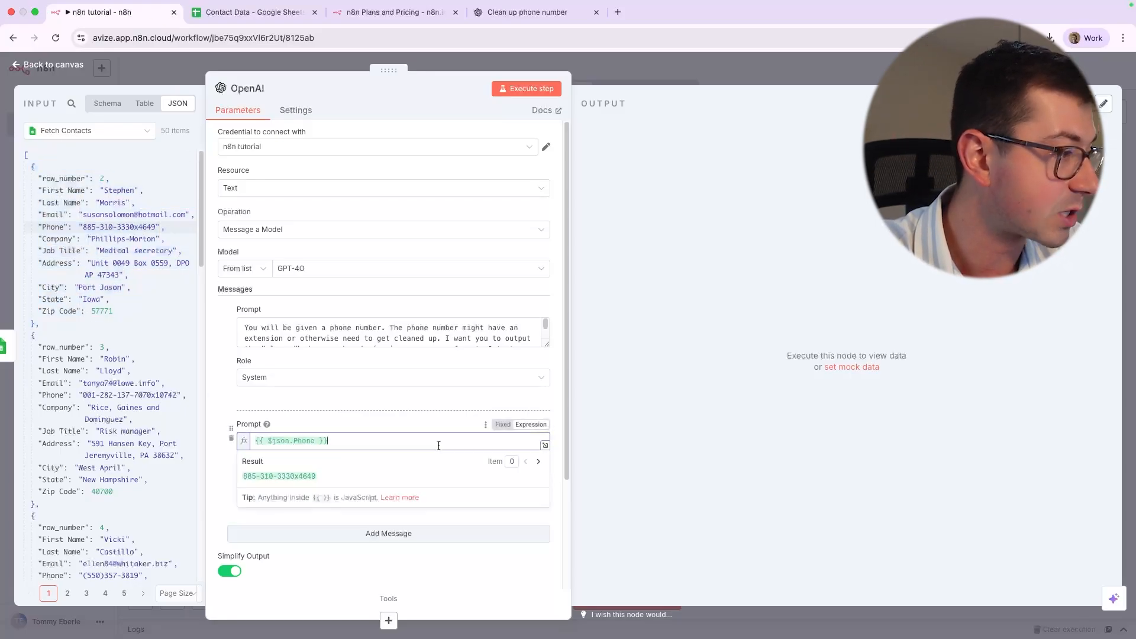
{"action": "left_click", "coordinate": [219, 427]}
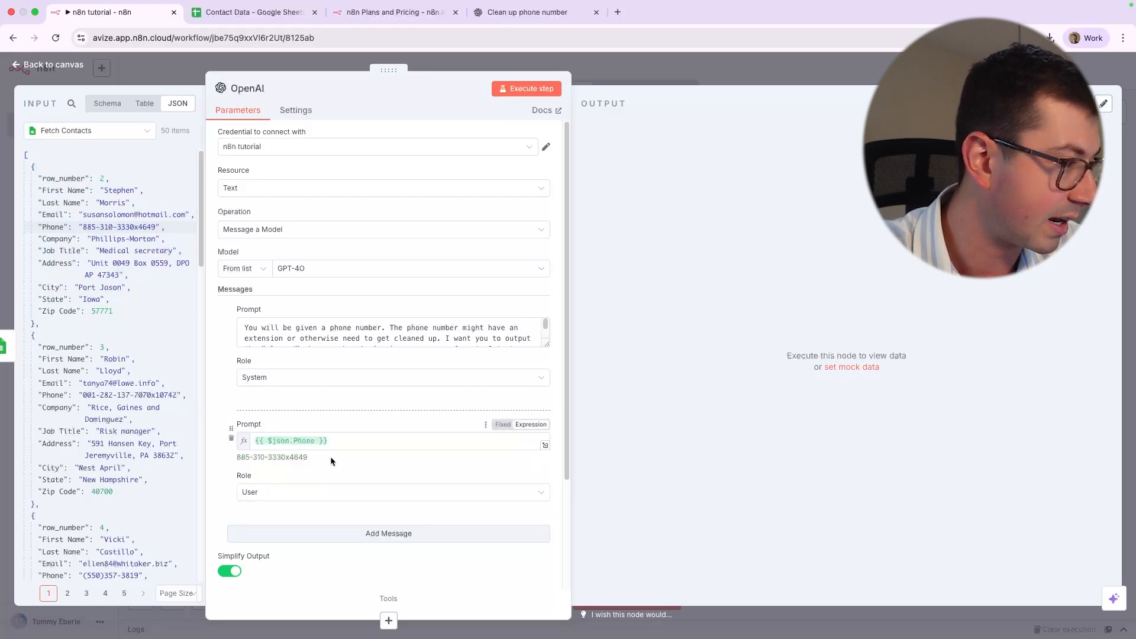
{"action": "left_click_drag", "start_coordinate": [330, 456], "coordinate": [229, 456]}
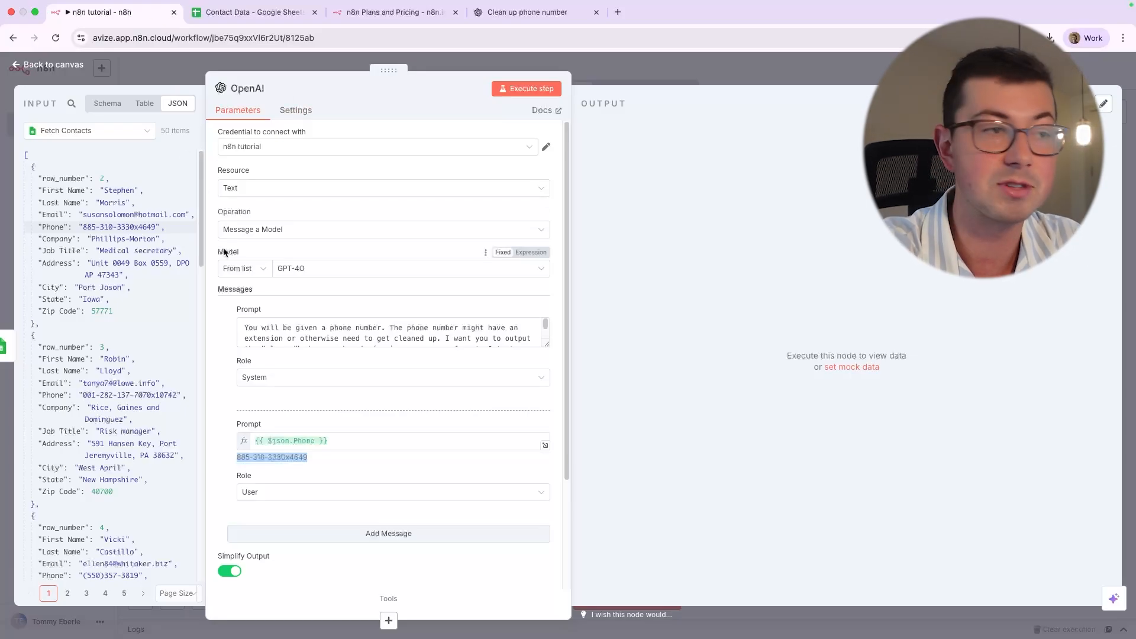
- Compare the Phone values of the first four contact records in the JSON input
{"action": "left_click_drag", "start_coordinate": [79, 227], "coordinate": [164, 227]}
{"action": "scroll", "coordinate": [160, 232], "scroll_direction": "down", "scroll_amount": 1}
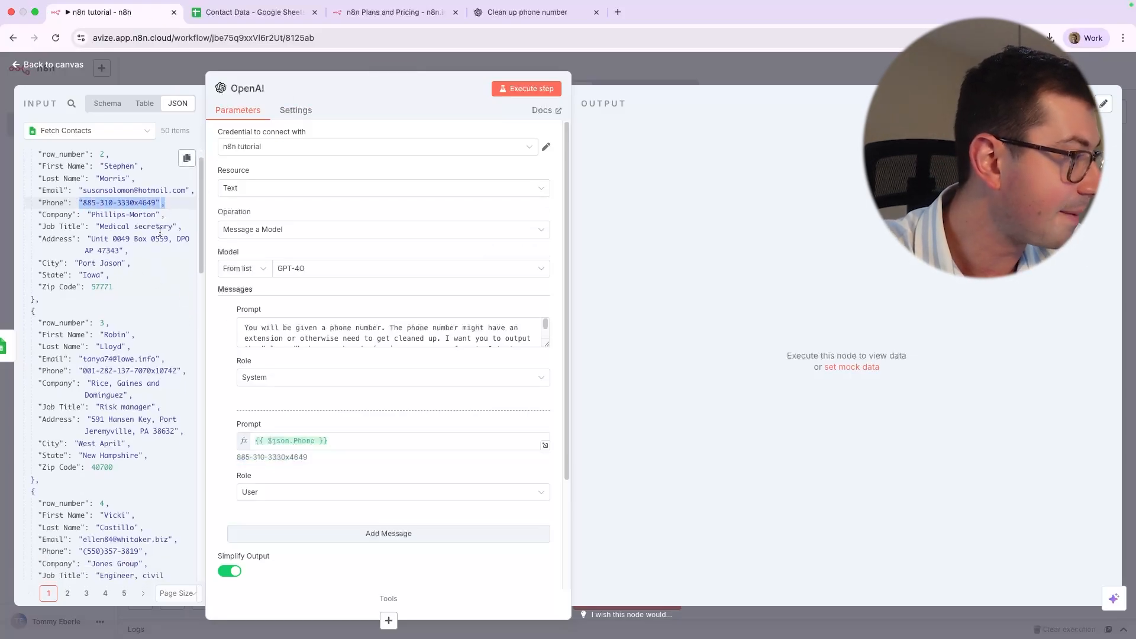
{"action": "left_click_drag", "start_coordinate": [80, 372], "coordinate": [176, 371]}
{"action": "scroll", "coordinate": [173, 371], "scroll_direction": "down", "scroll_amount": 5}
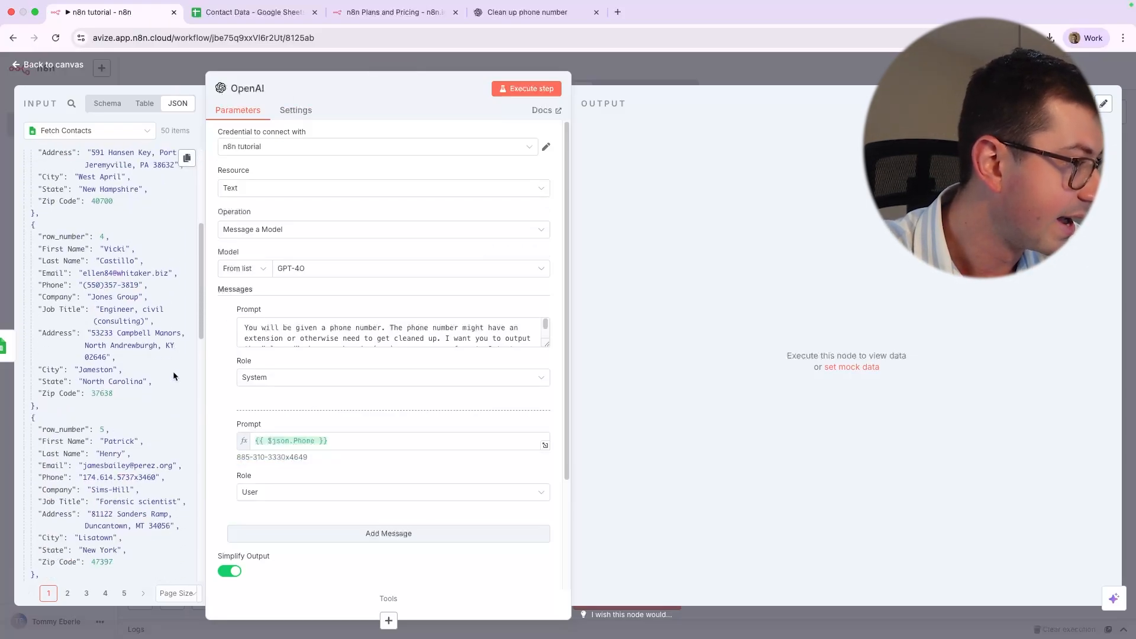
{"action": "left_click_drag", "start_coordinate": [83, 286], "coordinate": [144, 285]}
{"action": "scroll", "coordinate": [84, 319], "scroll_direction": "down", "scroll_amount": 2}
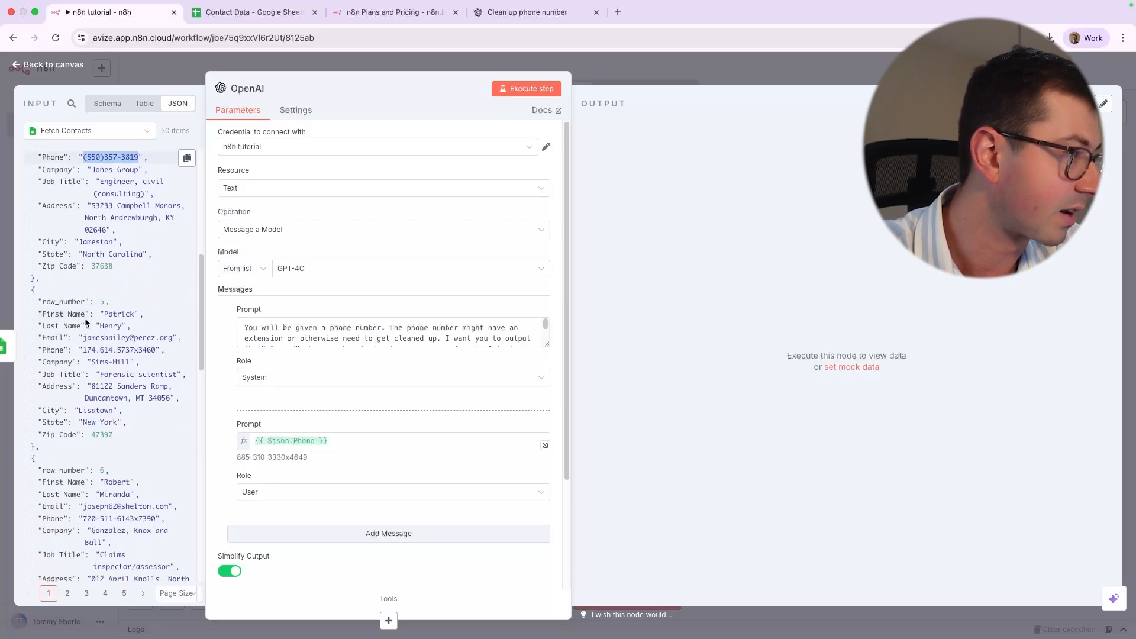
{"action": "left_click_drag", "start_coordinate": [83, 349], "coordinate": [210, 350]}
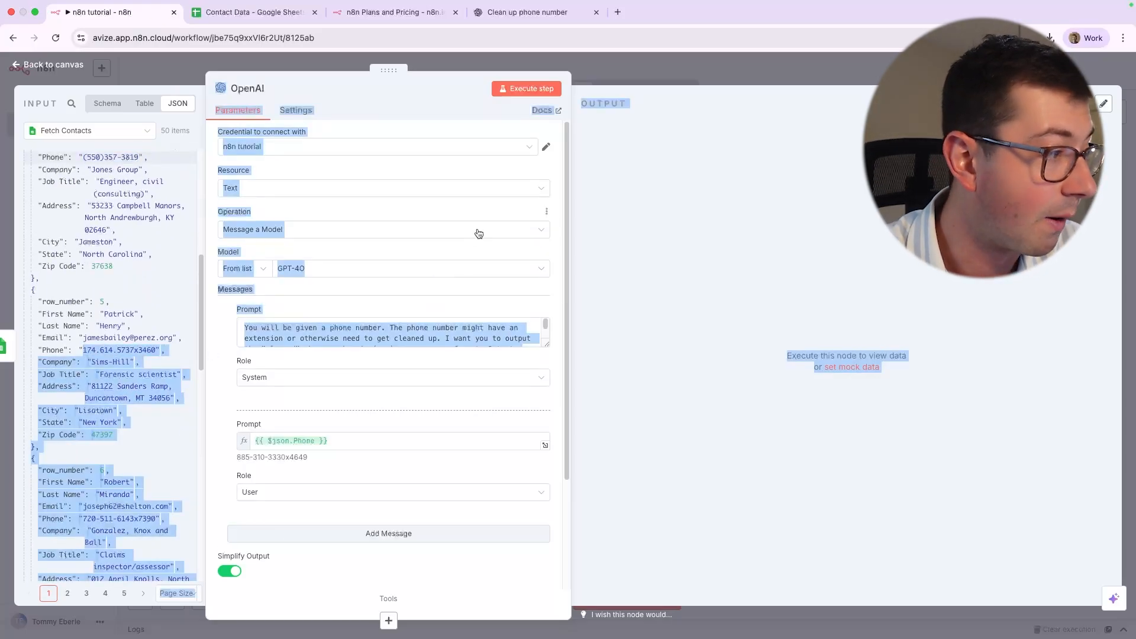
{"action": "left_click", "coordinate": [211, 401]}
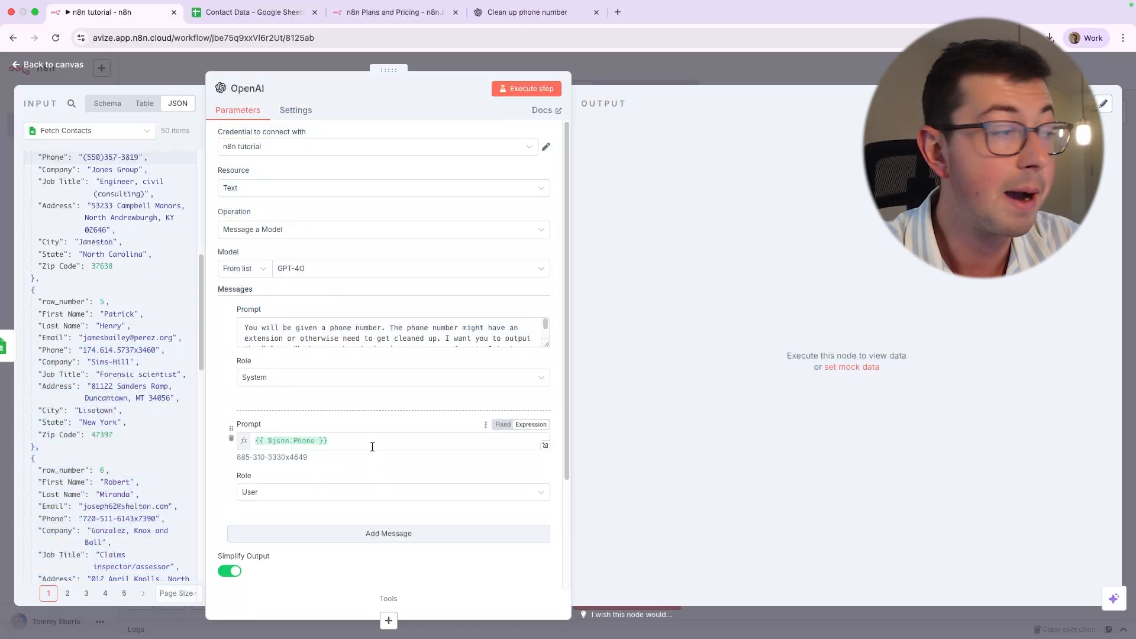
- Show the OpenAI node's input as a schema, look through the node's available additional options, and return to the canvas
{"action": "left_click", "coordinate": [102, 104]}
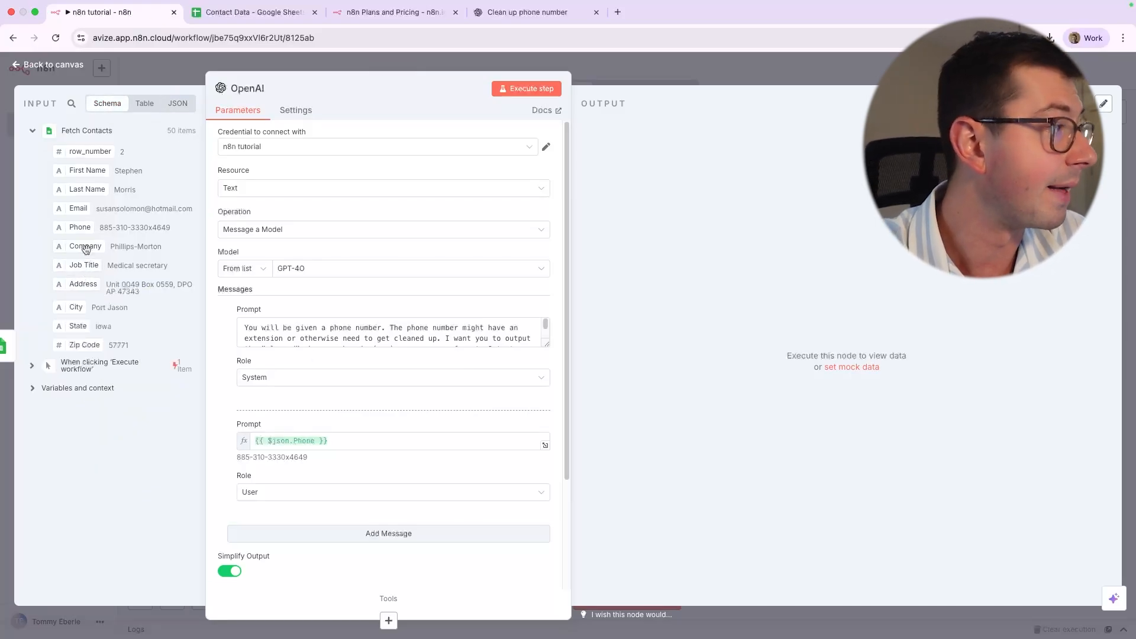
{"action": "left_click_drag", "start_coordinate": [68, 232], "coordinate": [90, 244]}
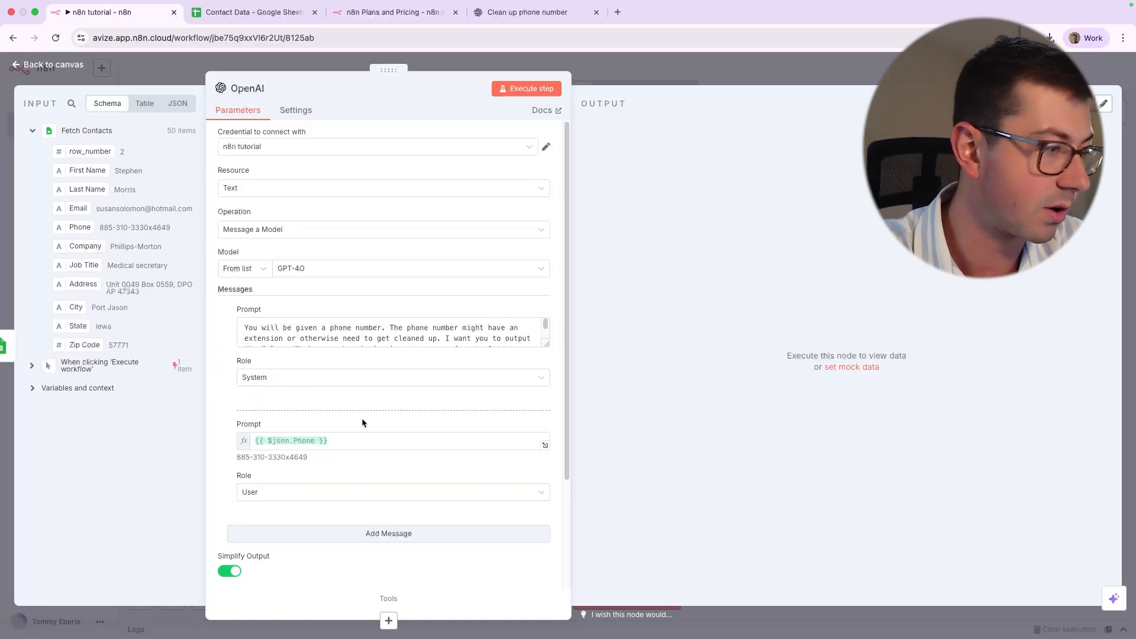
{"action": "scroll", "coordinate": [371, 419], "scroll_direction": "down", "scroll_amount": 1}
{"action": "scroll", "coordinate": [372, 420], "scroll_direction": "down", "scroll_amount": 3}
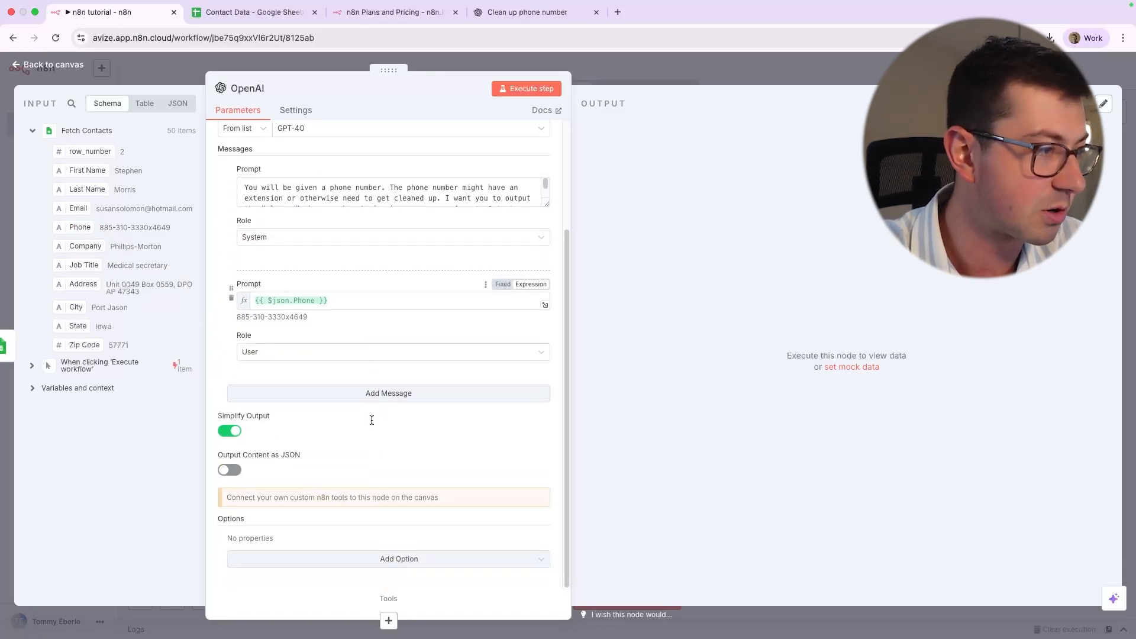
{"action": "left_click", "coordinate": [392, 560]}
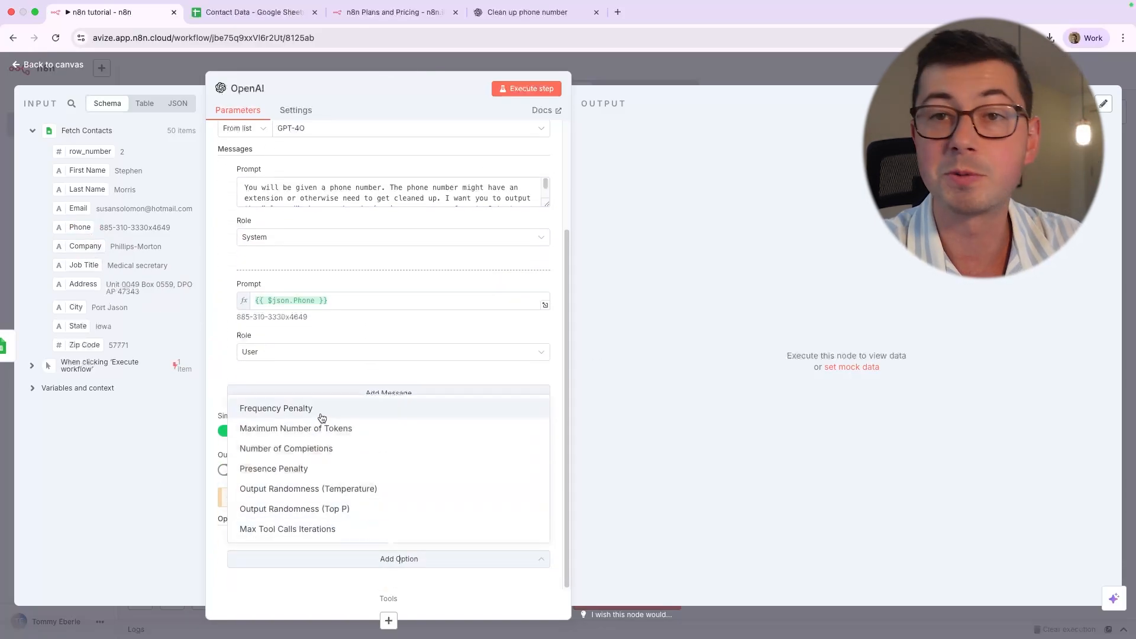
{"action": "left_click", "coordinate": [76, 65]}
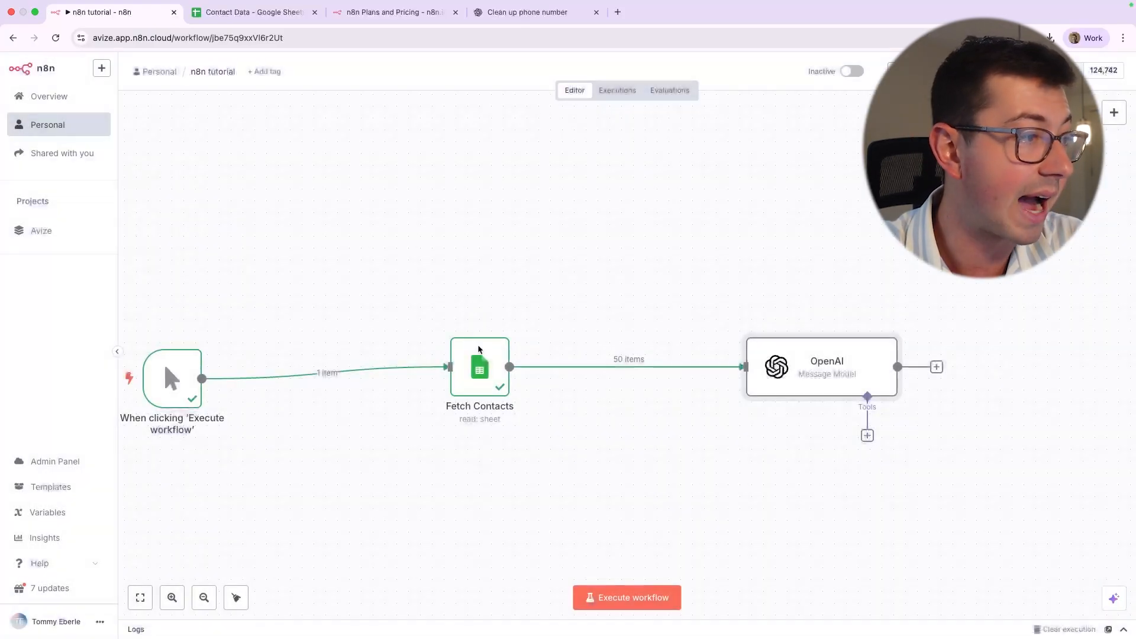
- Open the Fetch Contacts node, view its available additional options, and return to the canvas
{"action": "left_click", "coordinate": [501, 322]}
{"action": "left_click", "coordinate": [532, 340]}
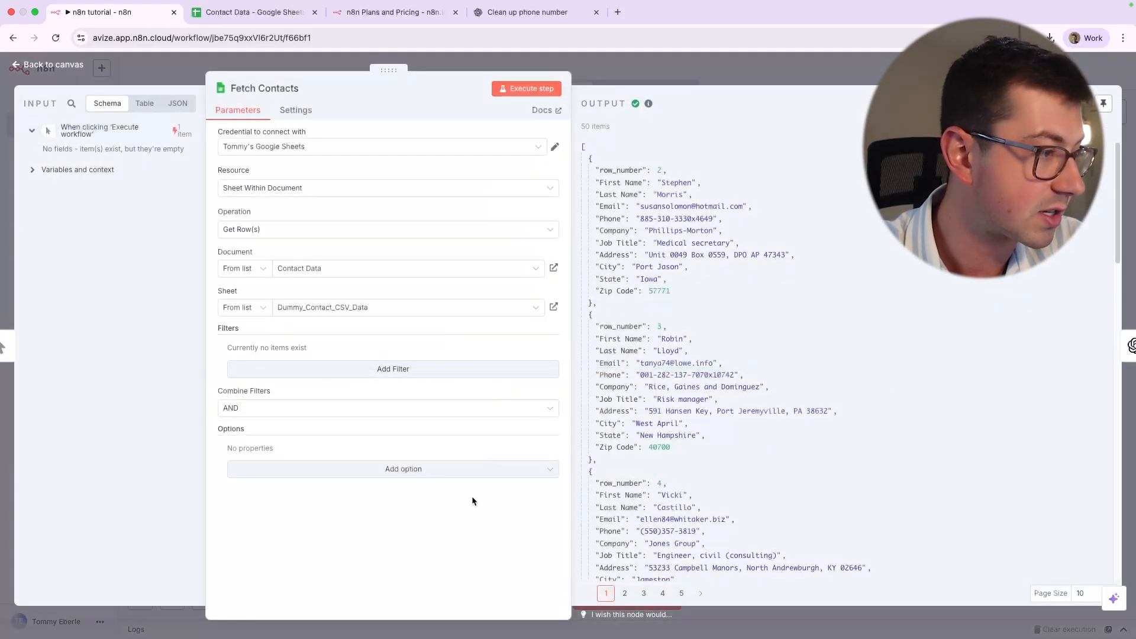
{"action": "left_click", "coordinate": [359, 468]}
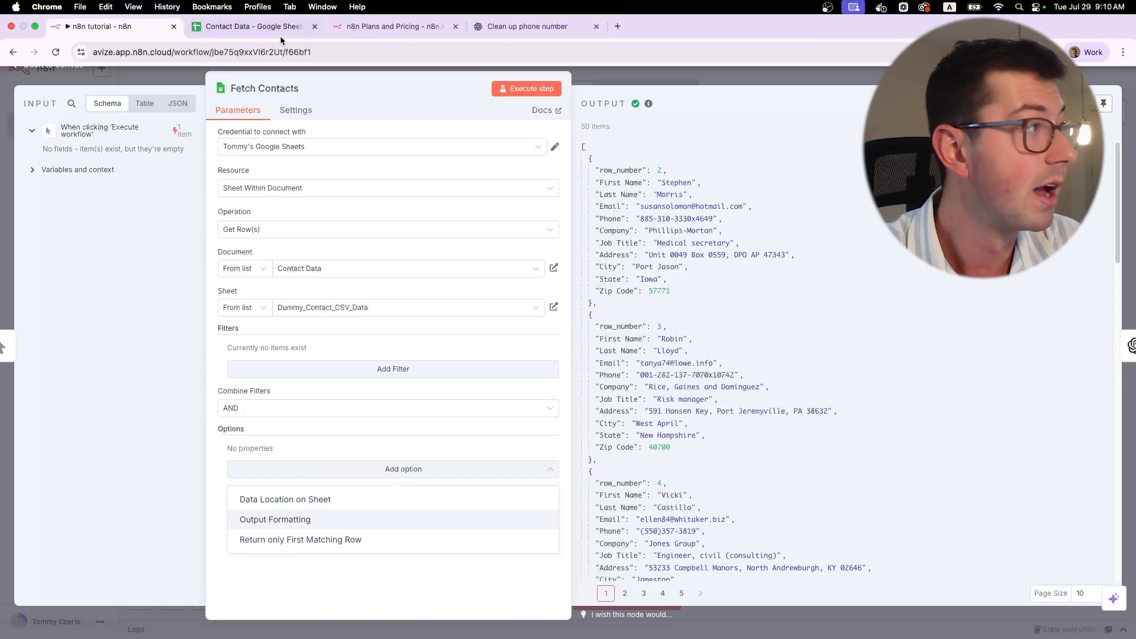
{"action": "left_click", "coordinate": [49, 67]}
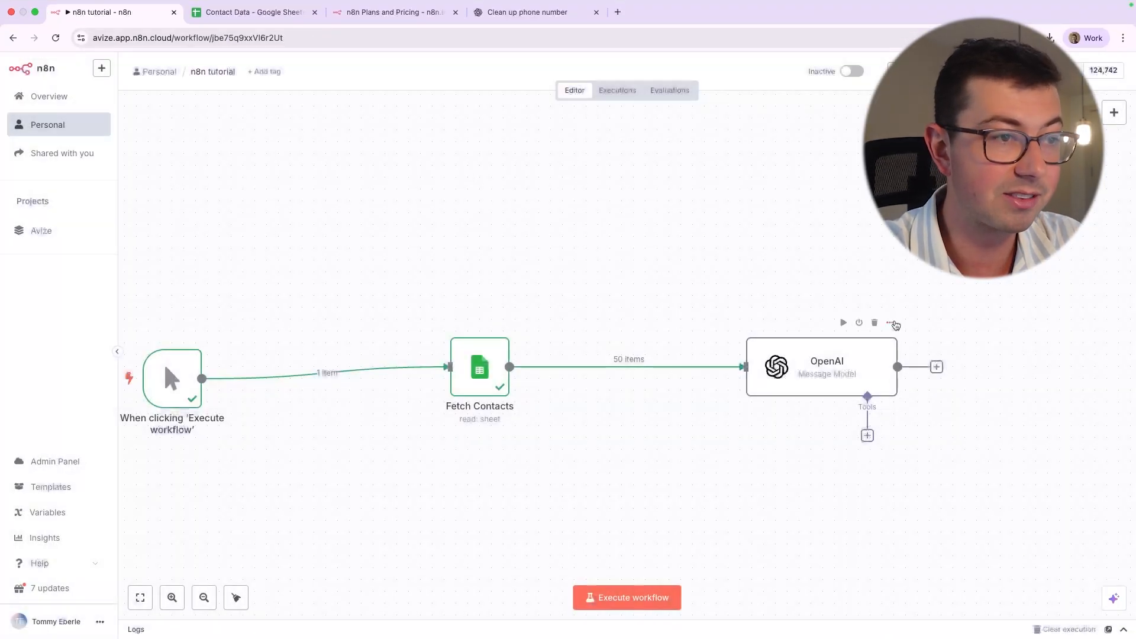
- Open the OpenAI node, review its execution and error-handling settings, and go back to its parameters
{"action": "left_click", "coordinate": [889, 323]}
{"action": "left_click", "coordinate": [906, 338]}
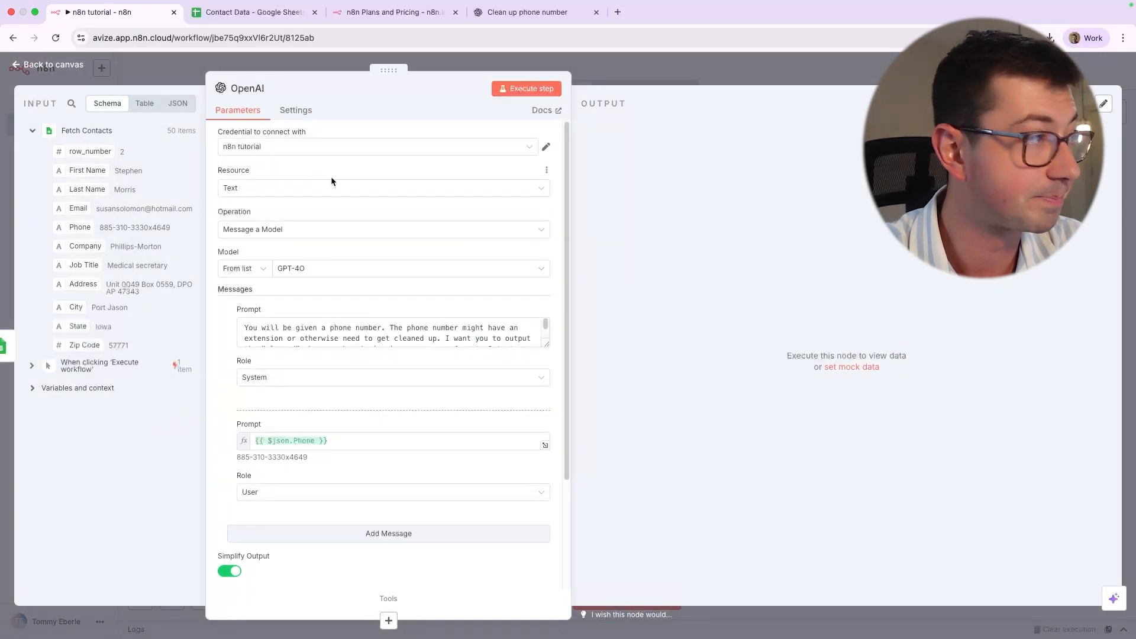
{"action": "left_click", "coordinate": [286, 113]}
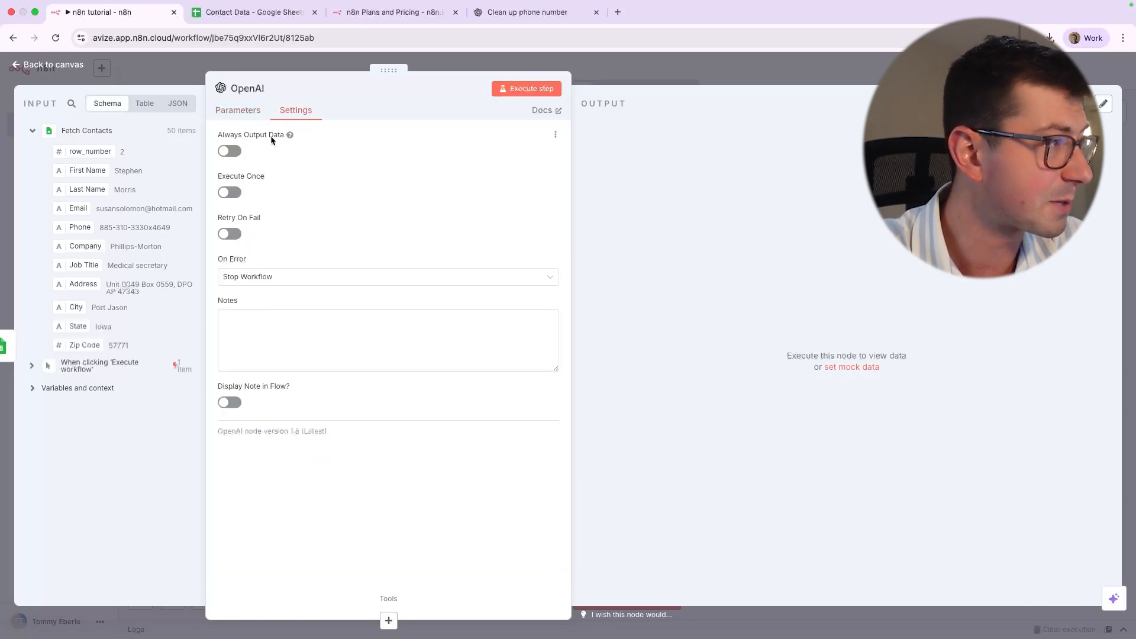
{"action": "left_click", "coordinate": [248, 114]}
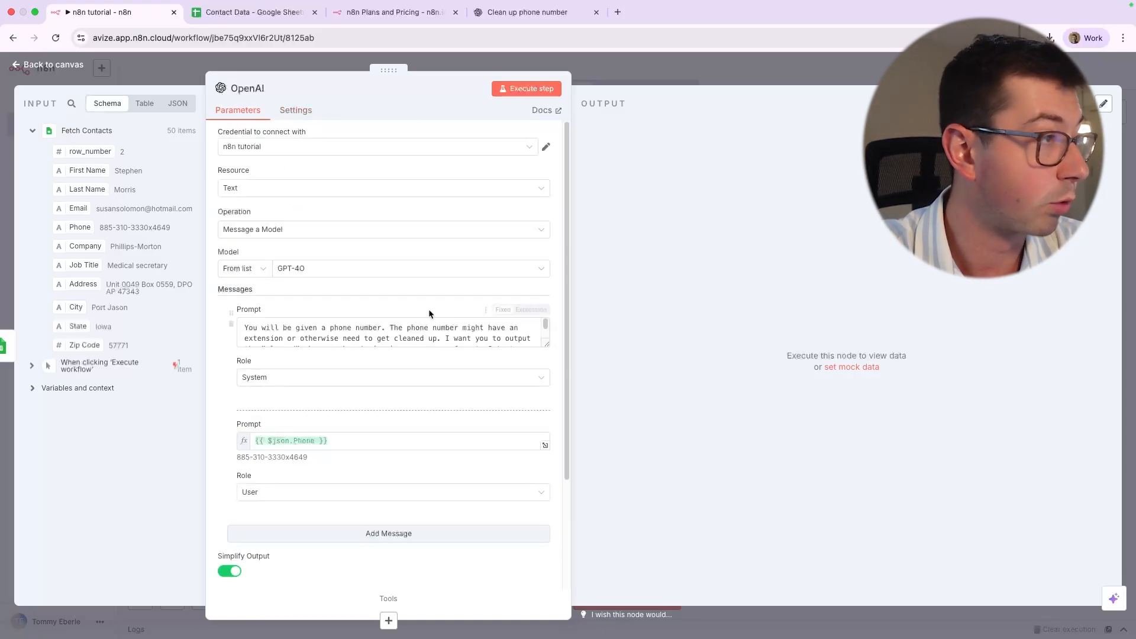
- Execute the OpenAI step, expand the error details from OpenAI, and check them against the node's message parameters
{"action": "left_click", "coordinate": [529, 90]}
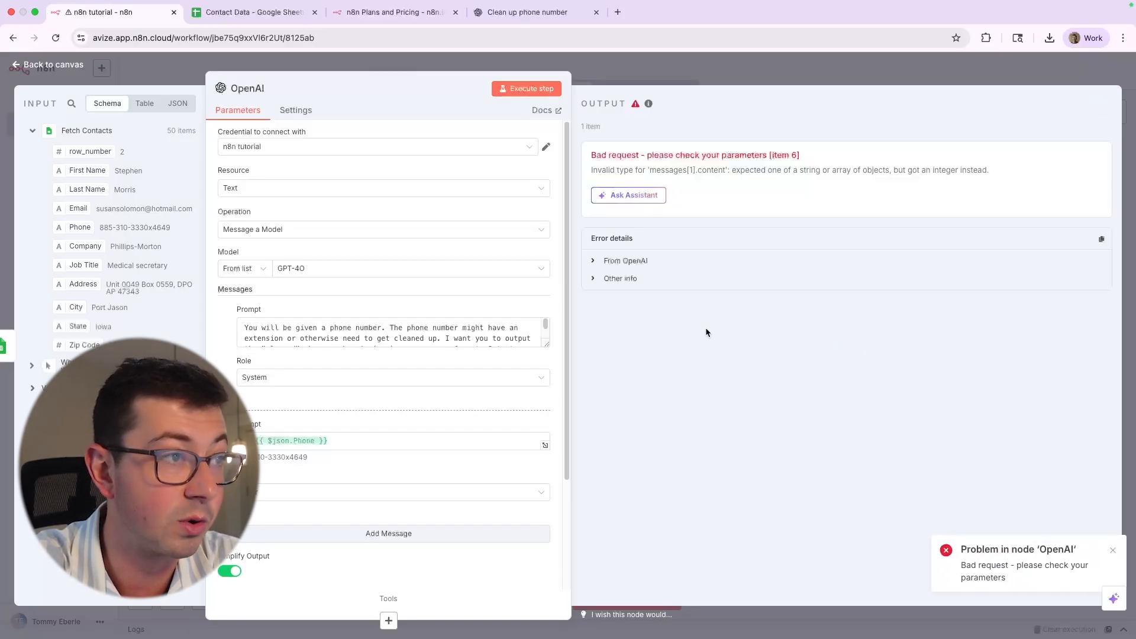
{"action": "scroll", "coordinate": [434, 316], "scroll_direction": "down", "scroll_amount": 3}
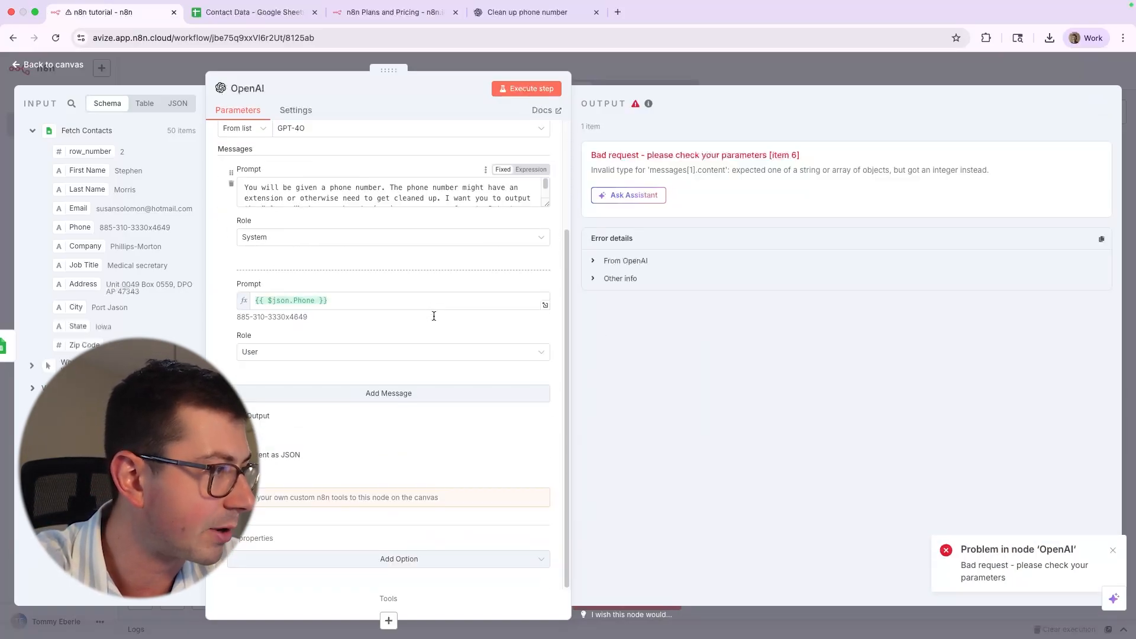
{"action": "scroll", "coordinate": [381, 320], "scroll_direction": "up", "scroll_amount": 3}
{"action": "scroll", "coordinate": [237, 392], "scroll_direction": "down", "scroll_amount": 3}
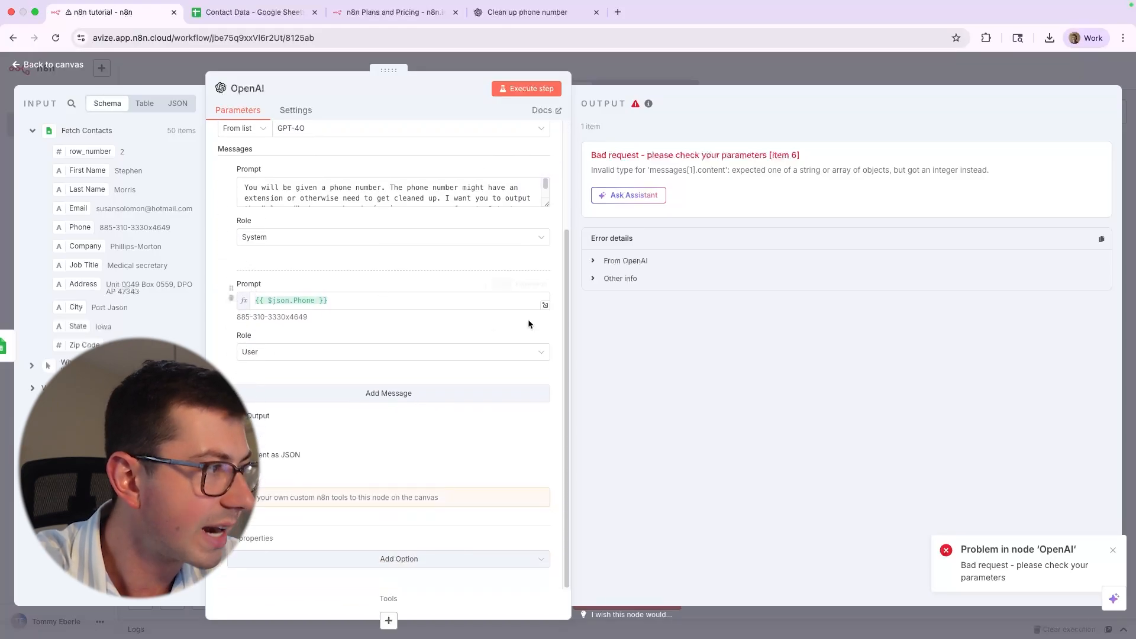
{"action": "left_click", "coordinate": [608, 266]}
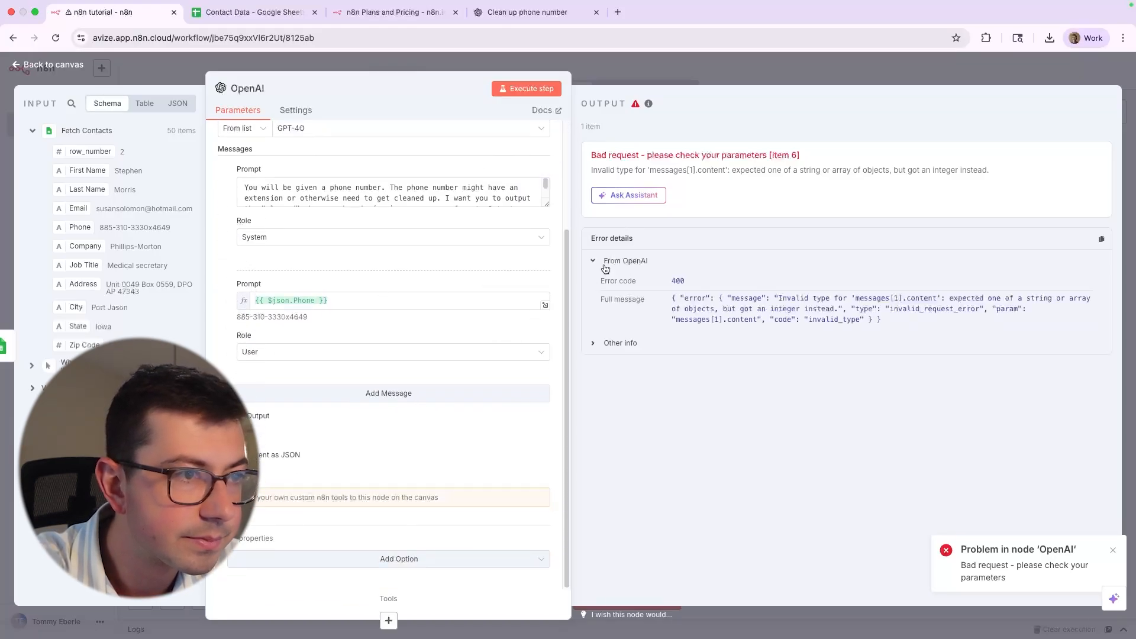
{"action": "scroll", "coordinate": [319, 326], "scroll_direction": "up", "scroll_amount": 3}
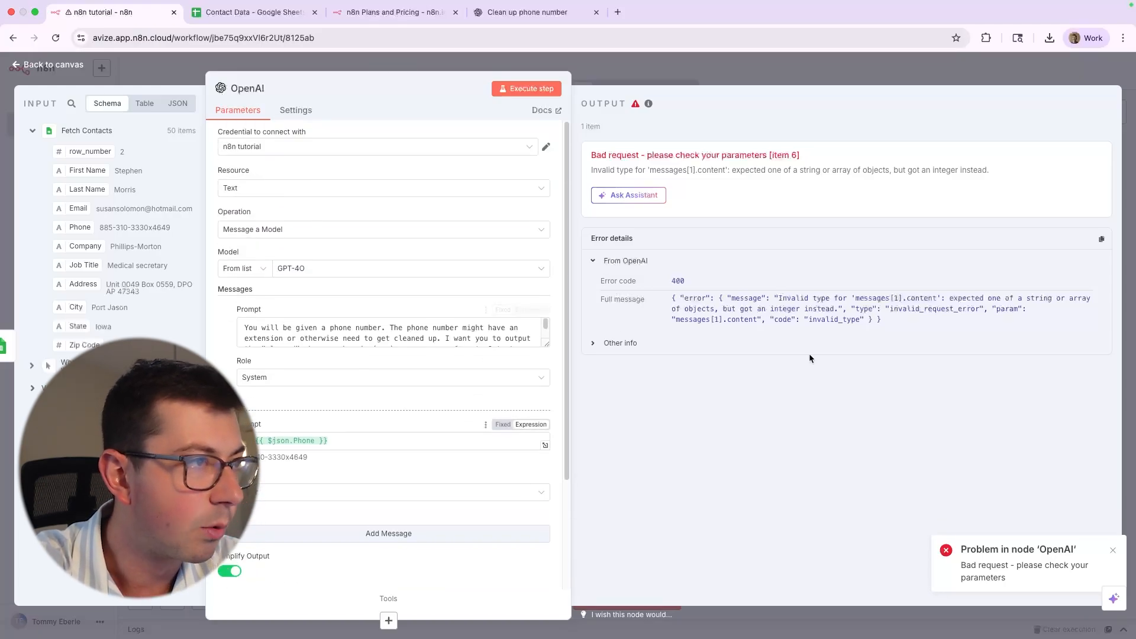
{"action": "scroll", "coordinate": [345, 355], "scroll_direction": "down", "scroll_amount": 1}
{"action": "scroll", "coordinate": [345, 355], "scroll_direction": "up", "scroll_amount": 1}
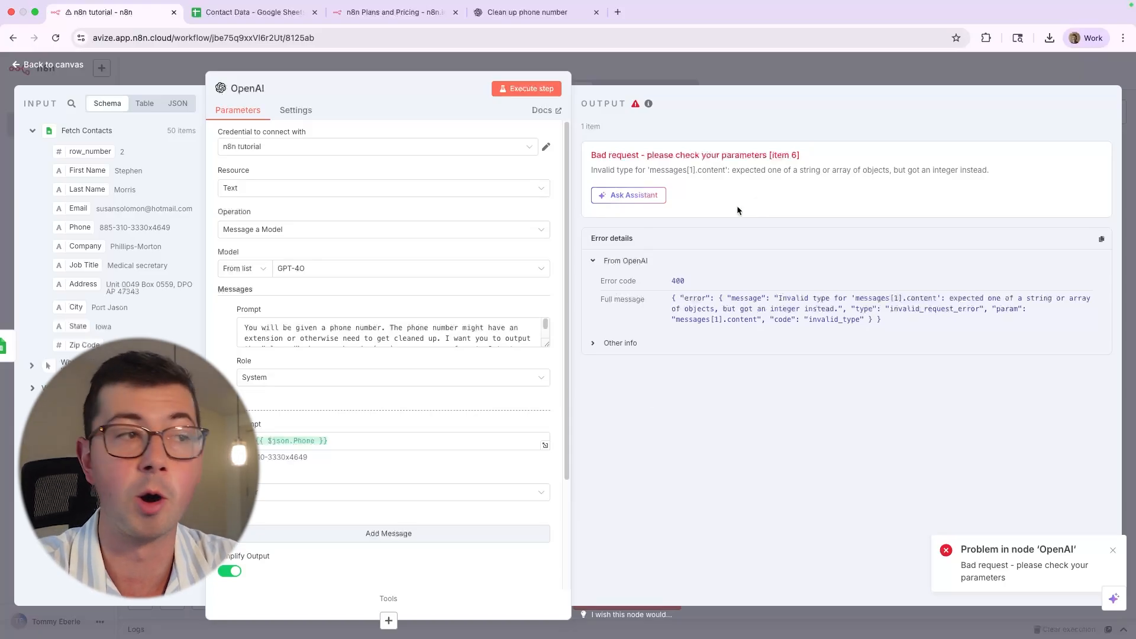
{"action": "mouse_move", "coordinate": [647, 105]}
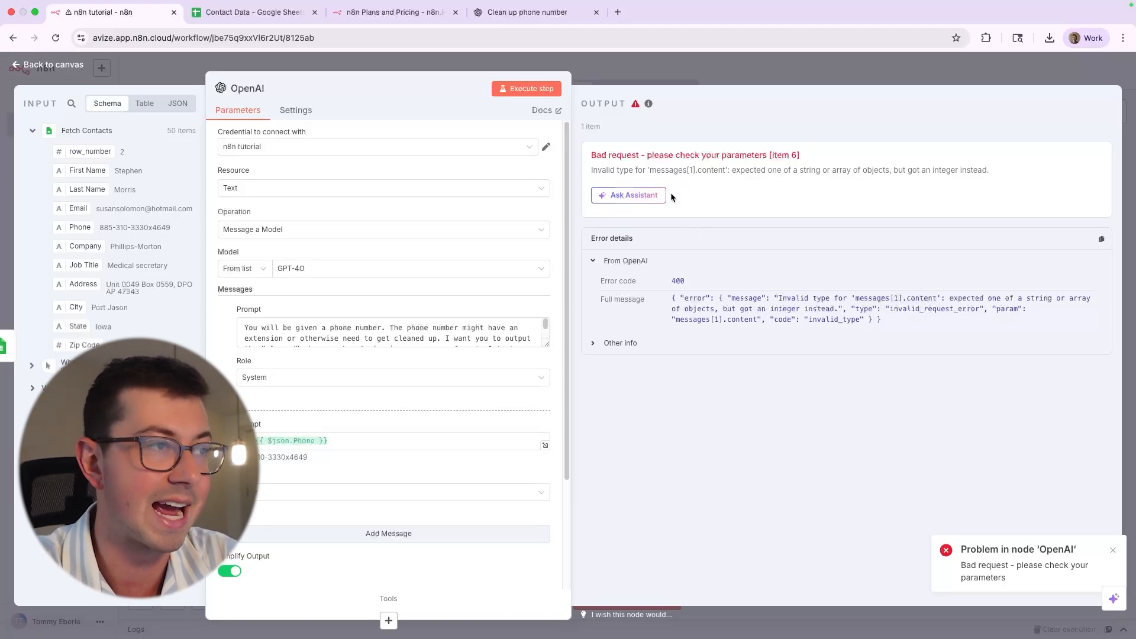
{"action": "scroll", "coordinate": [390, 355], "scroll_direction": "down", "scroll_amount": 2}
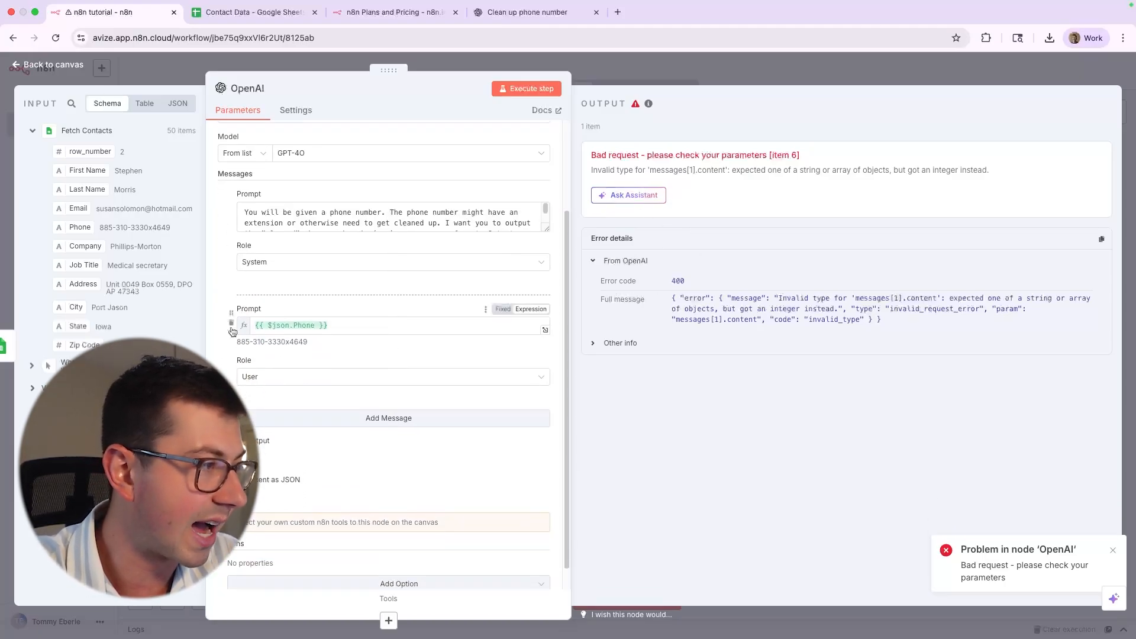
- Check the Phone values behind the error in the Fetch Contacts input table and in cell D8 of the Contact Data spreadsheet, then return to n8n
{"action": "left_click", "coordinate": [267, 326]}
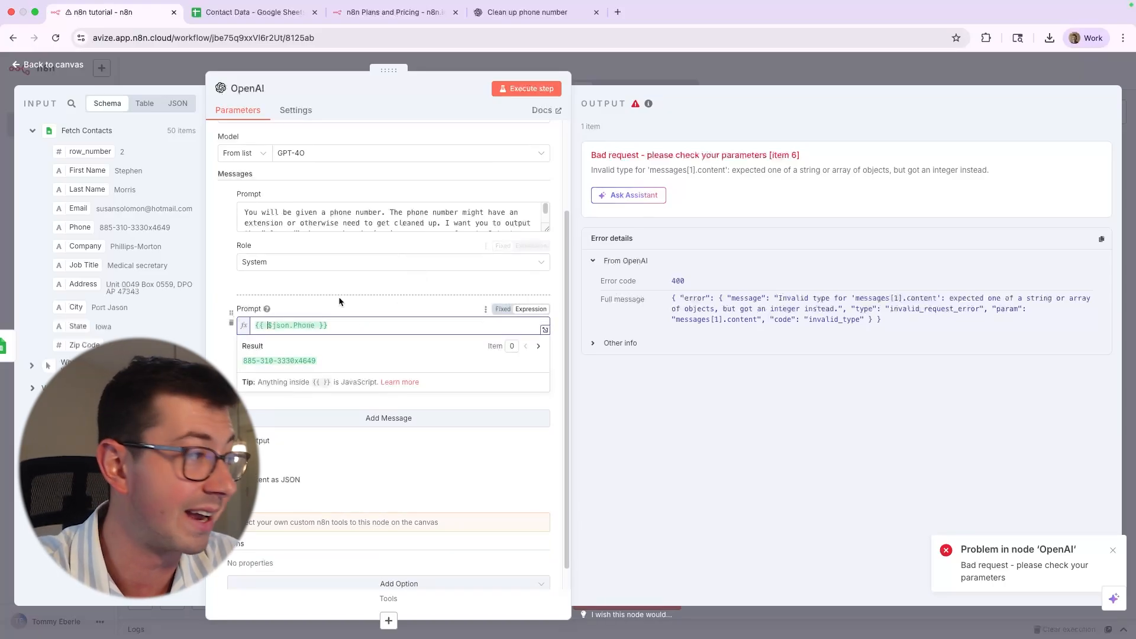
{"action": "left_click", "coordinate": [145, 104]}
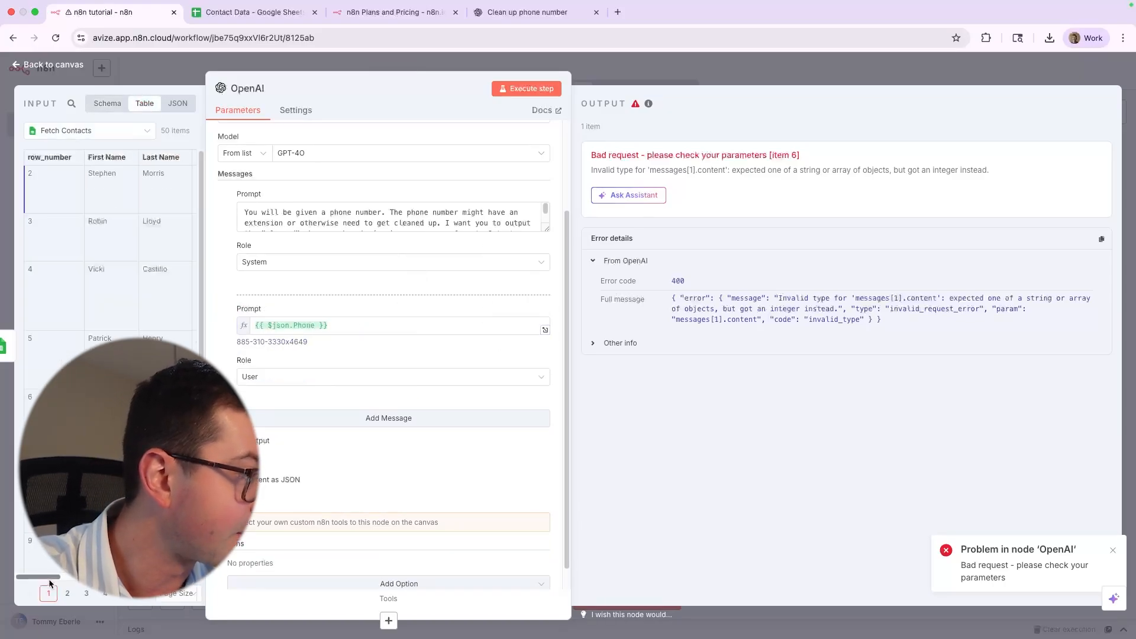
{"action": "scroll", "coordinate": [106, 248], "scroll_direction": "right", "scroll_amount": 10}
{"action": "left_click", "coordinate": [234, 13]}
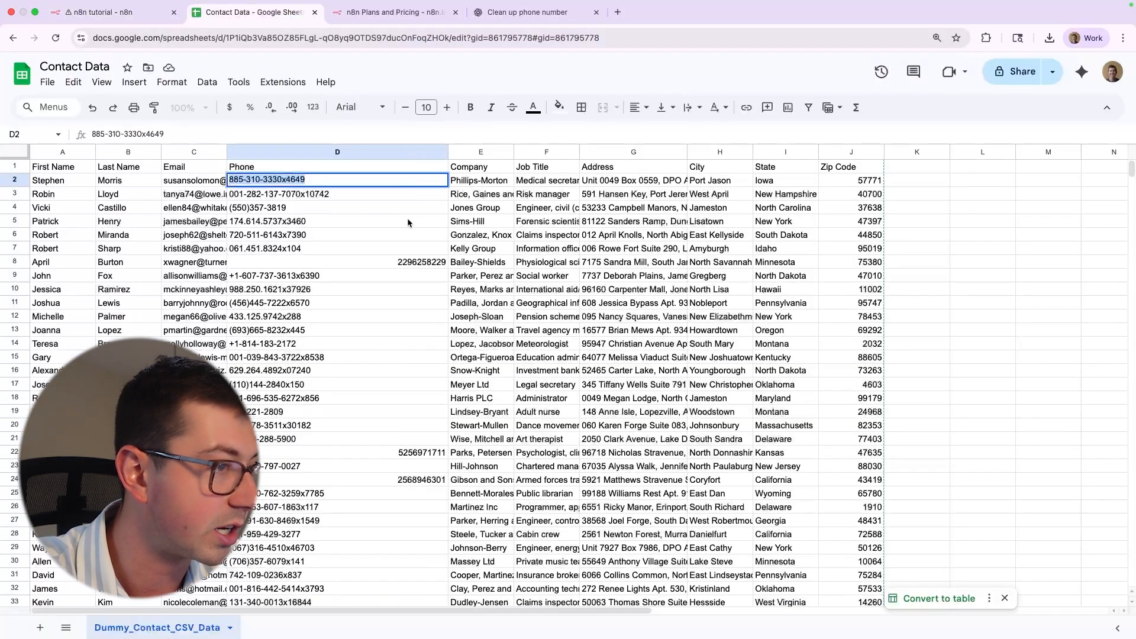
{"action": "left_click", "coordinate": [404, 264]}
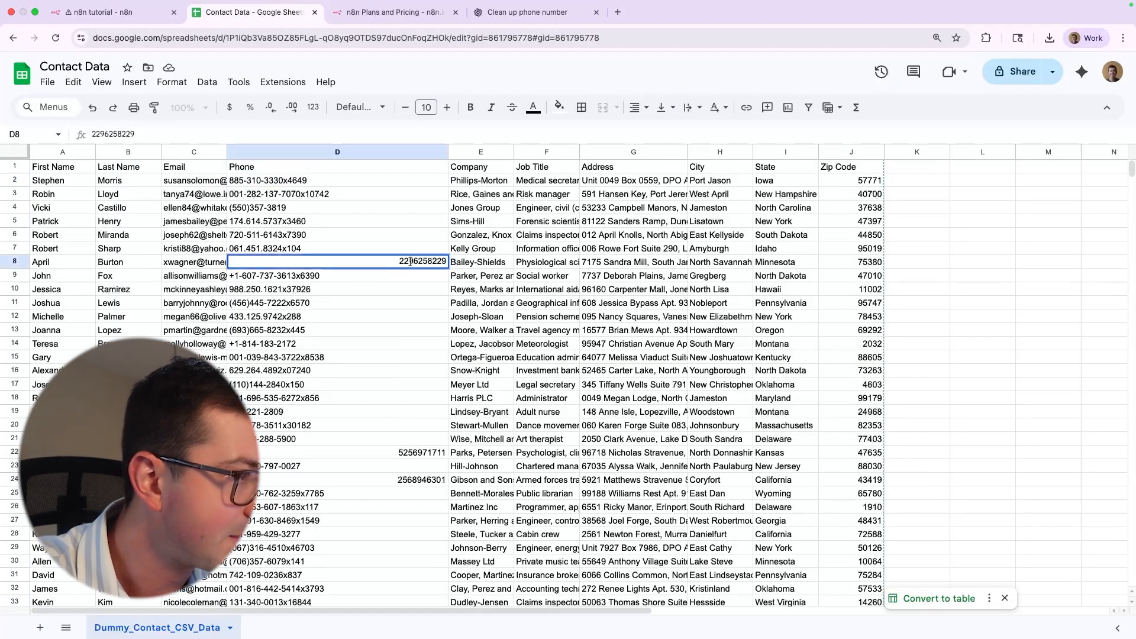
{"action": "double_click", "coordinate": [410, 262]}
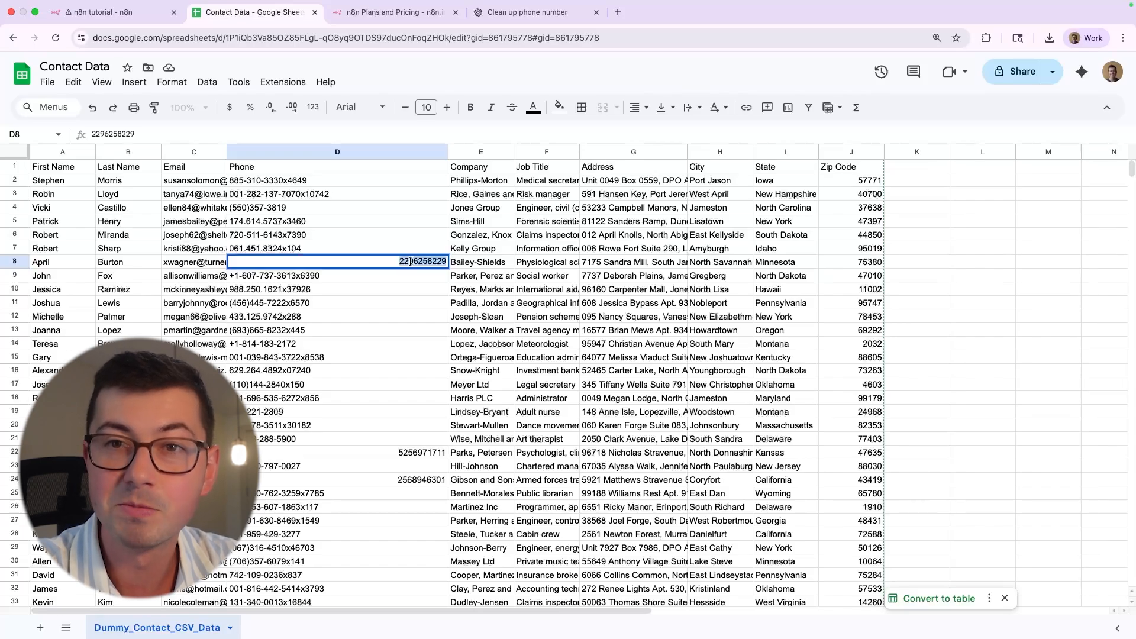
{"action": "left_click", "coordinate": [115, 16]}
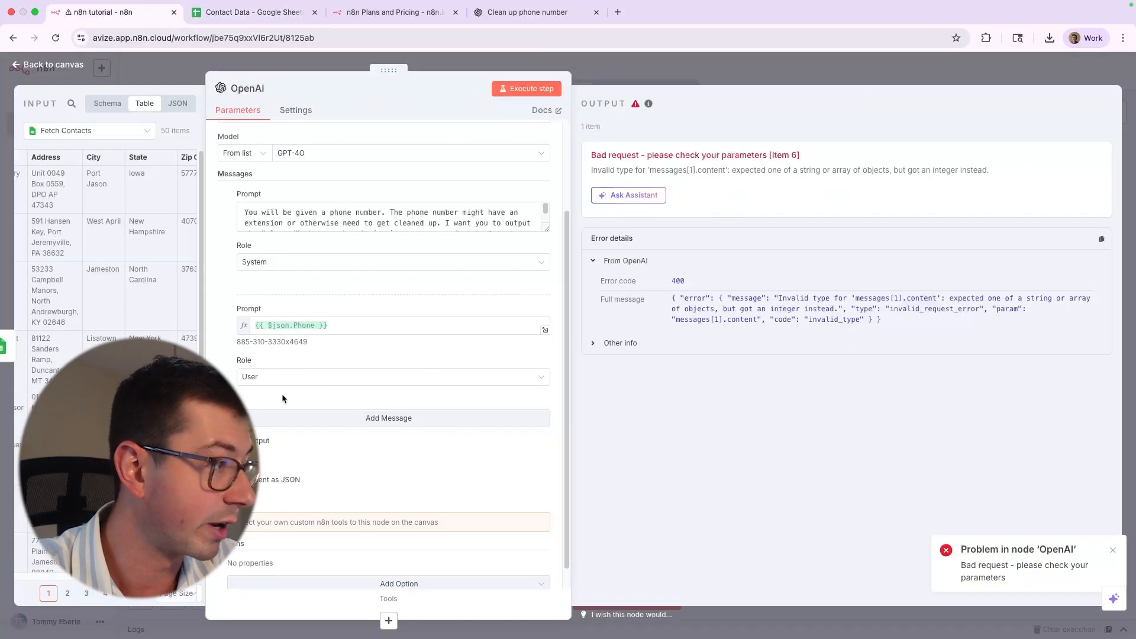
- Change the OpenAI node's user prompt expression to {{ JSON.stringify($json.Phone) }} and execute the step
{"action": "left_click", "coordinate": [318, 322]}
{"action": "type", "text": "JSON"}
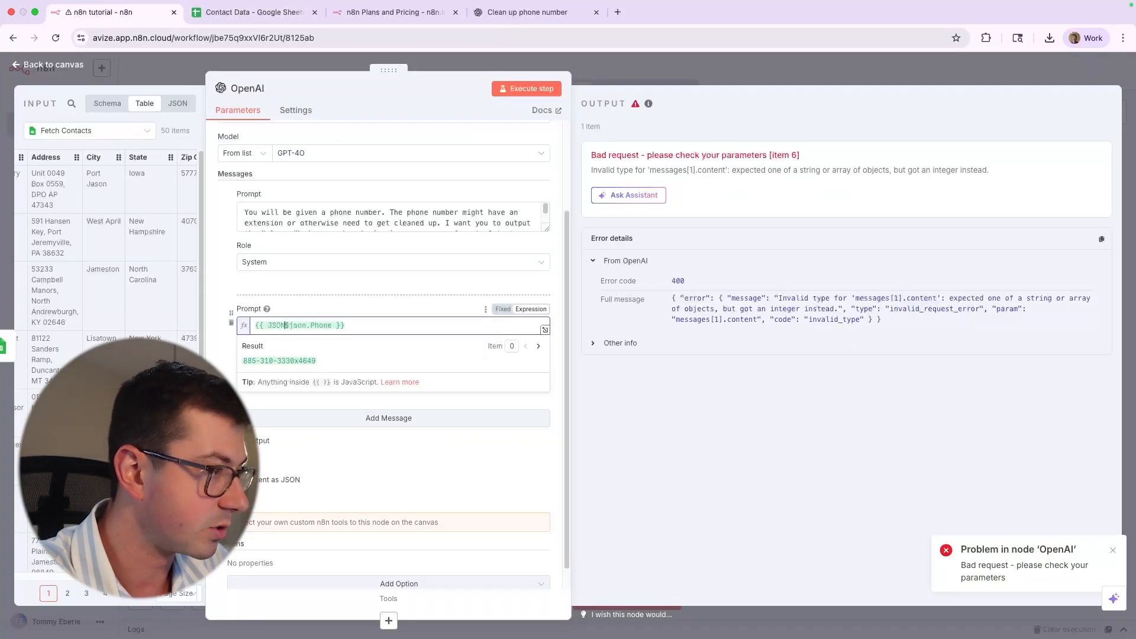
{"action": "type", "text": ".stringify($json.Phone"}
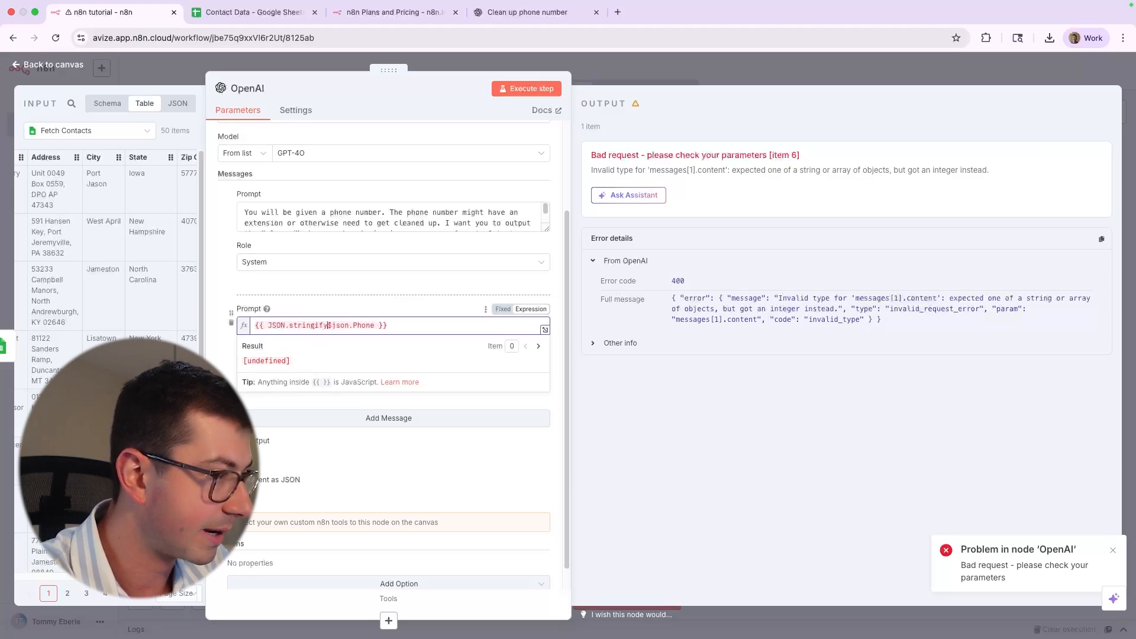
{"action": "type", "text": ")"}
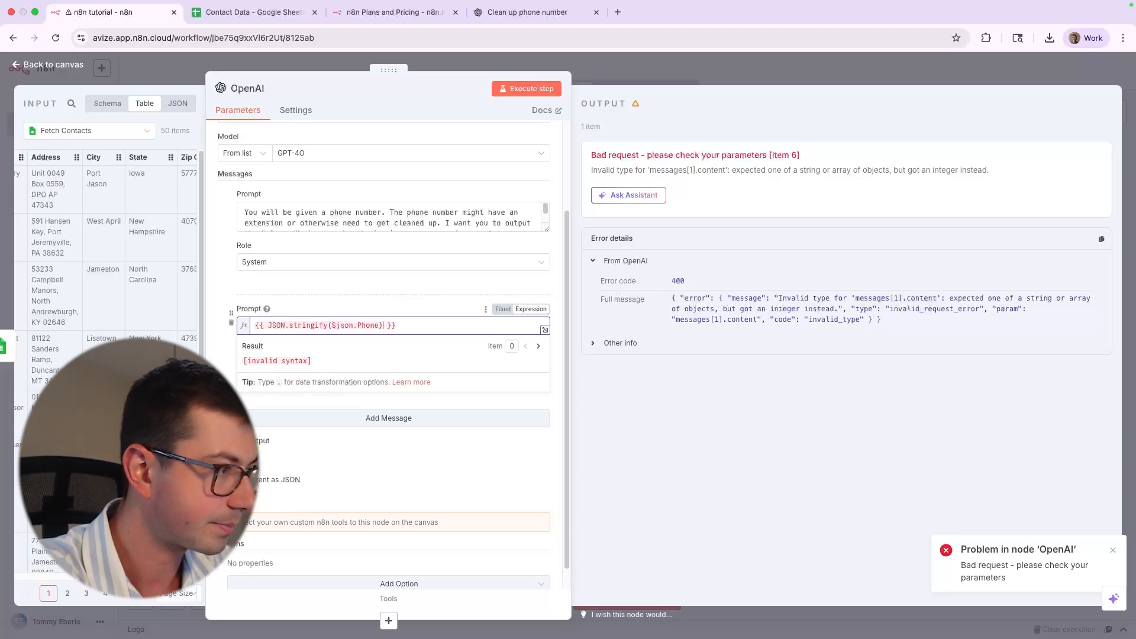
{"action": "left_click", "coordinate": [526, 88]}
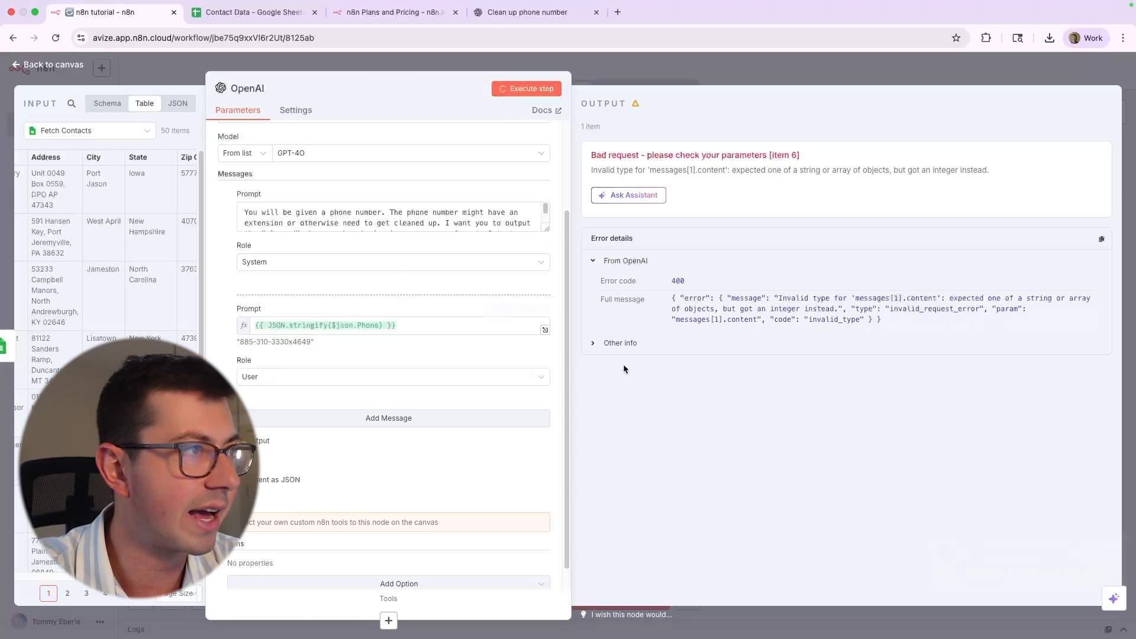
{"action": "left_click", "coordinate": [381, 327]}
{"action": "left_click", "coordinate": [258, 326]}
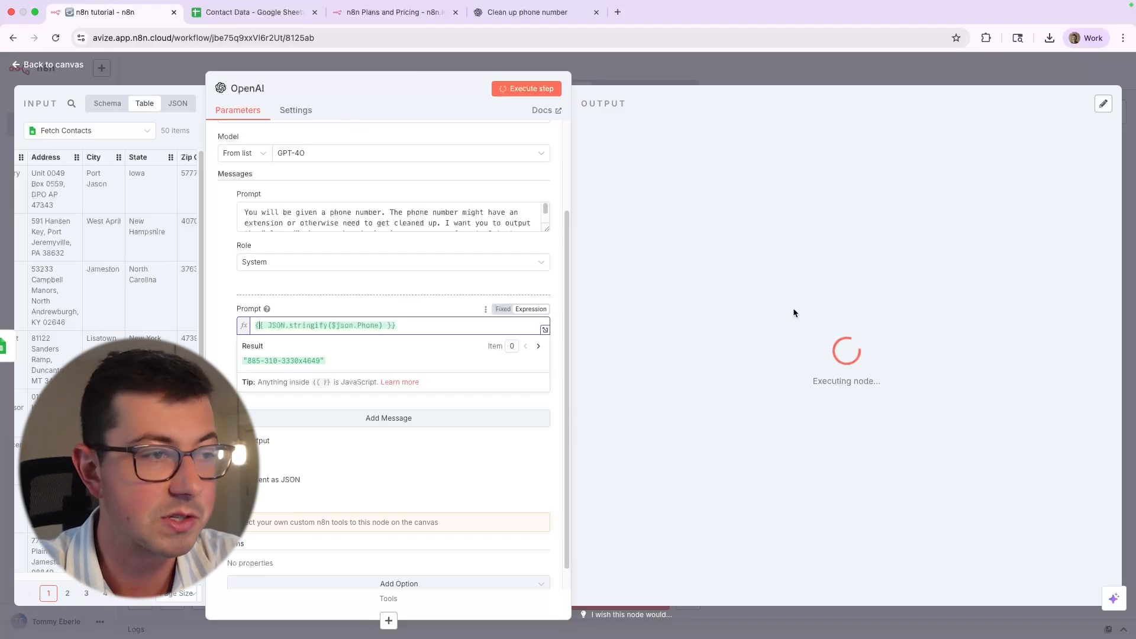
- Go back to the canvas, reopen the OpenAI node to view its output, and return to the canvas
{"action": "key", "text": "Escape"}
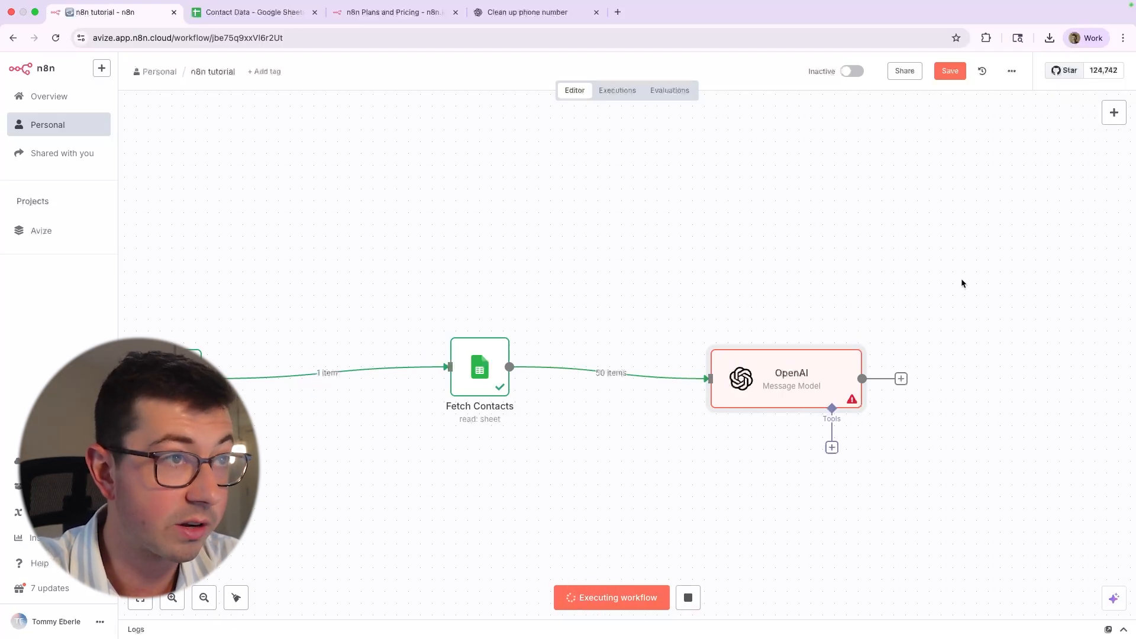
{"action": "left_click", "coordinate": [861, 332]}
{"action": "left_click", "coordinate": [880, 350]}
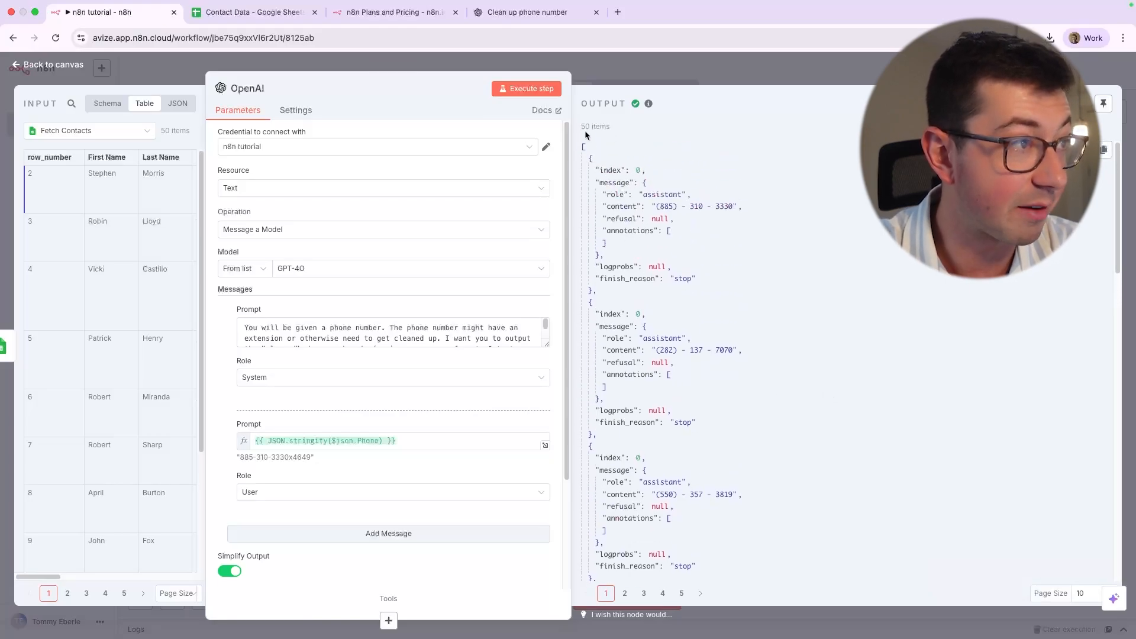
{"action": "key", "text": "Escape"}
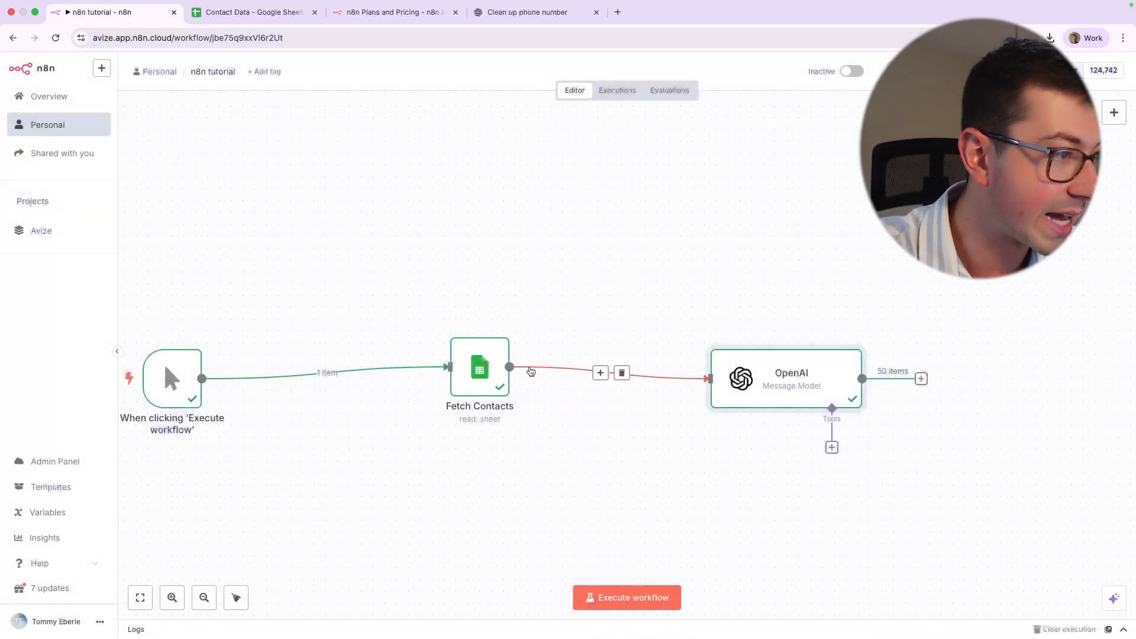
- Line up the OpenAI node with Fetch Contacts on the canvas and rename it Clean Phone Number
{"action": "left_click_drag", "start_coordinate": [850, 398], "coordinate": [873, 386]}
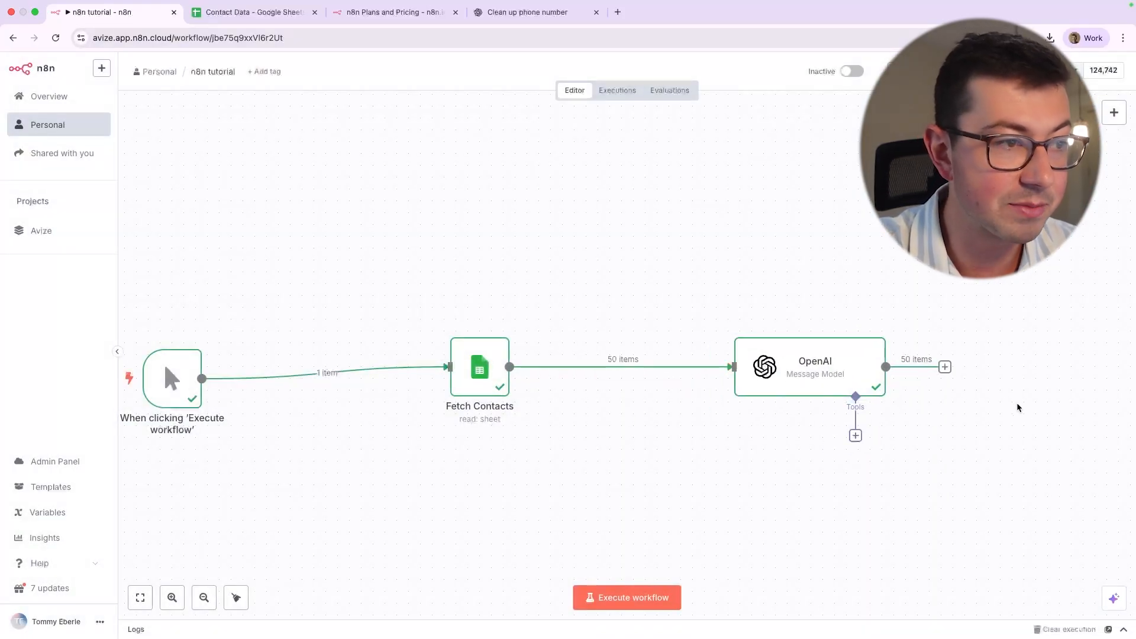
{"action": "left_click", "coordinate": [878, 322]}
{"action": "left_click", "coordinate": [900, 340]}
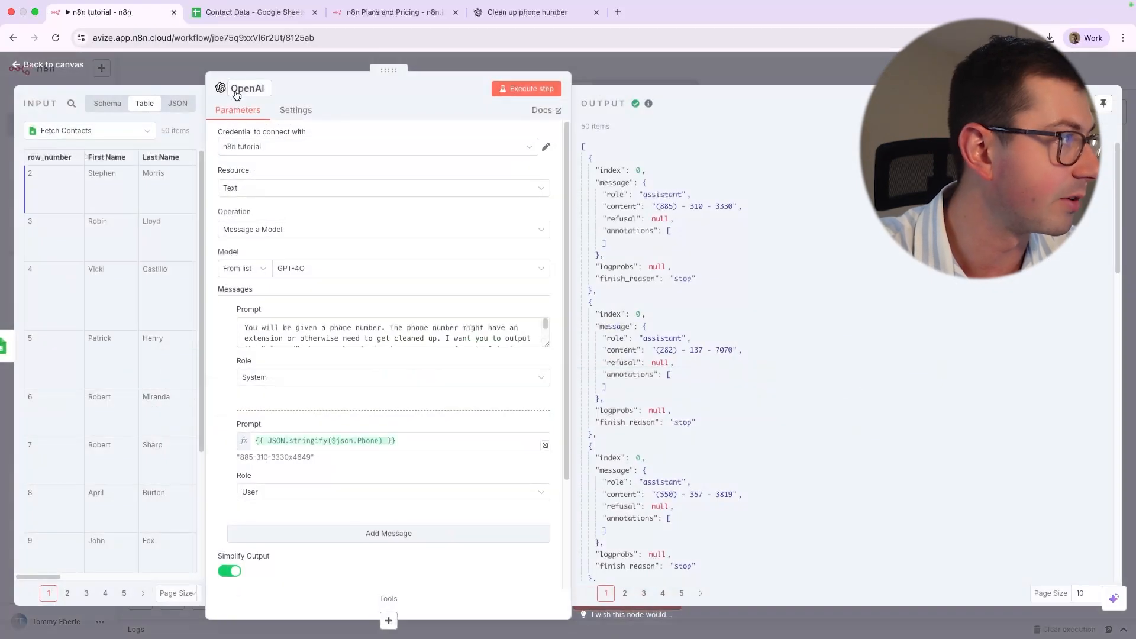
{"action": "left_click", "coordinate": [240, 88]}
{"action": "type", "text": "C"}
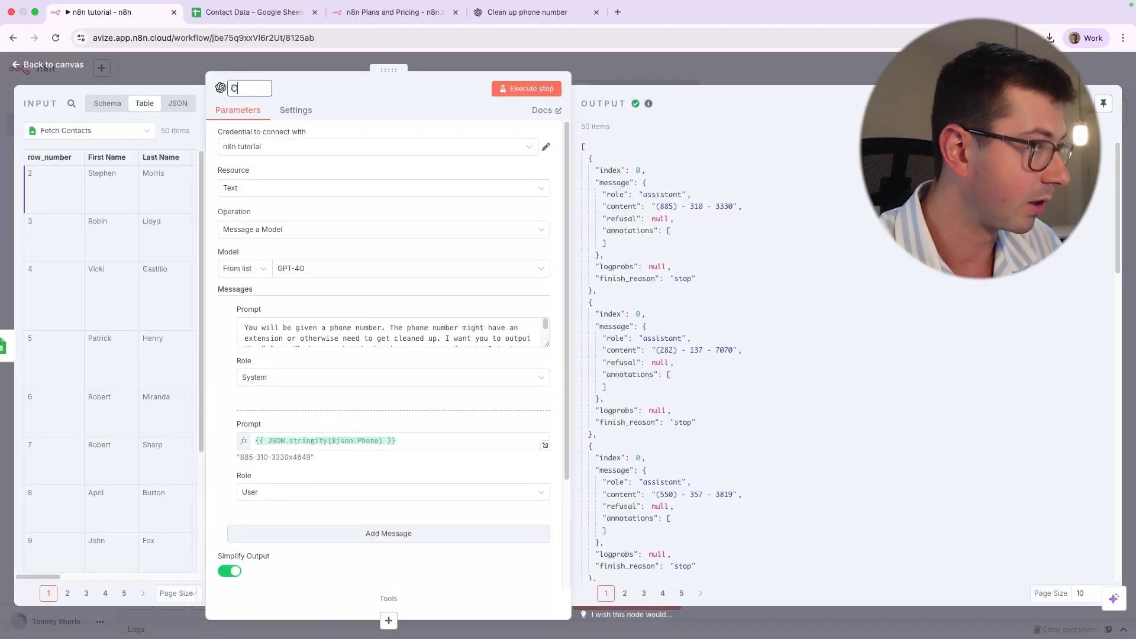
{"action": "type", "text": "lean Phone Number"}
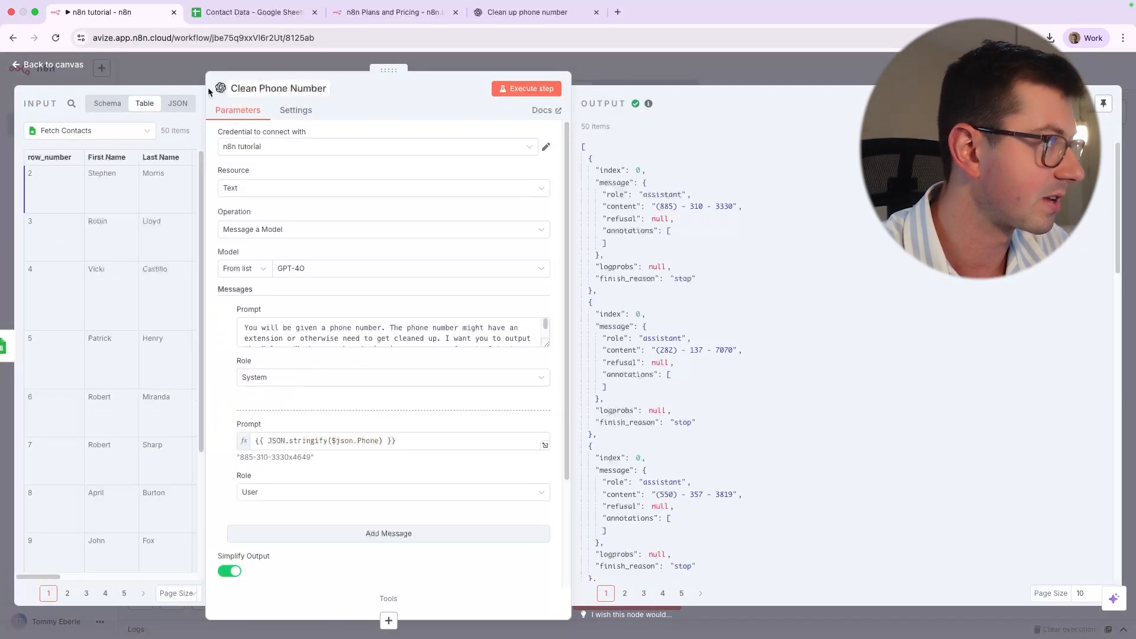
{"action": "left_click", "coordinate": [72, 69]}
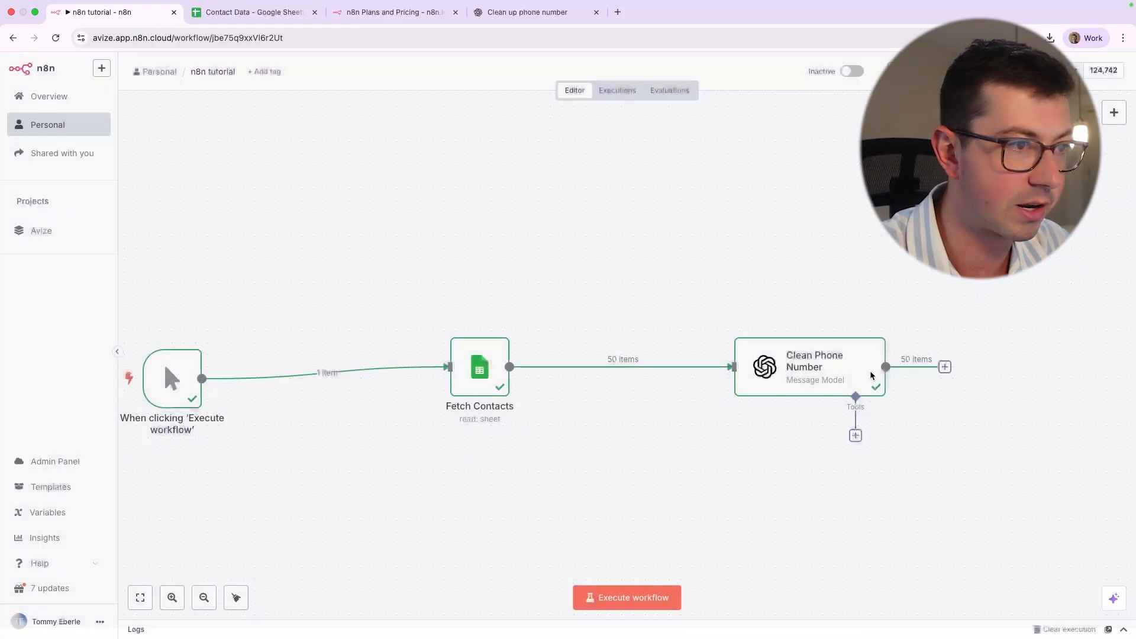
- Open the Clean Phone Number node, examine the structure of the first item in its JSON output, and return to the canvas
{"action": "left_click", "coordinate": [883, 328]}
{"action": "left_click", "coordinate": [893, 357]}
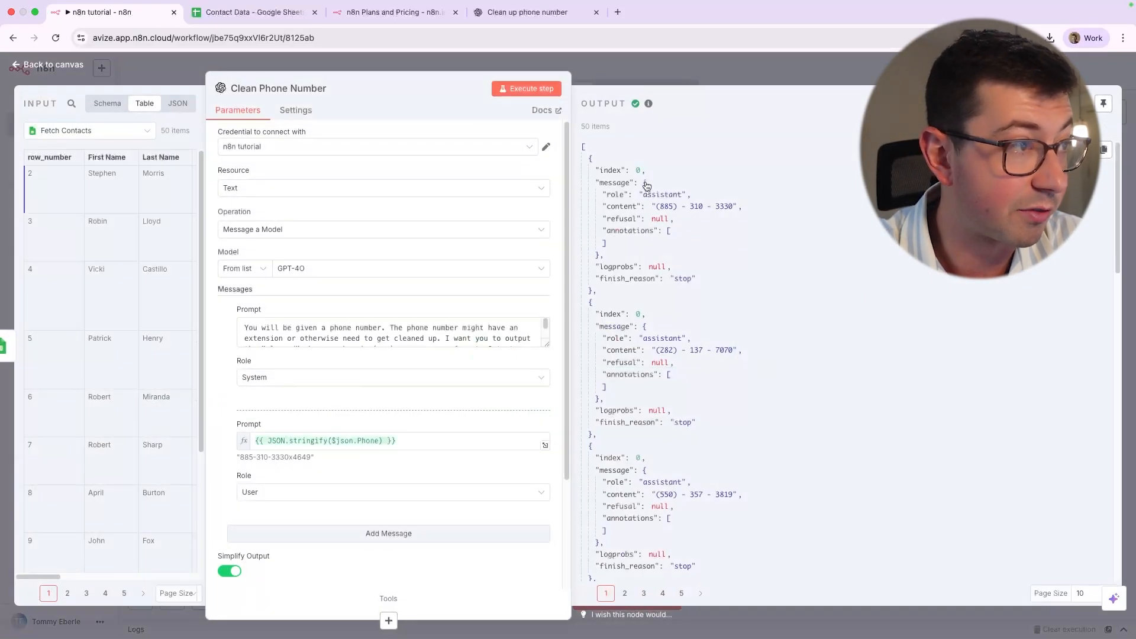
{"action": "left_click_drag", "start_coordinate": [588, 164], "coordinate": [694, 327]}
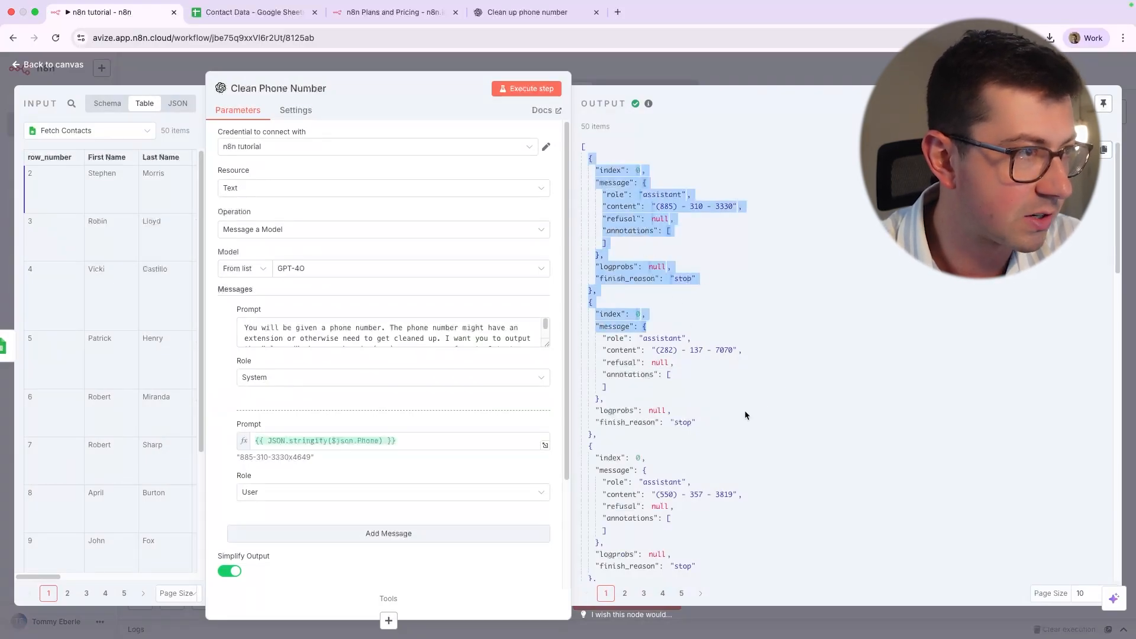
{"action": "left_click", "coordinate": [777, 272]}
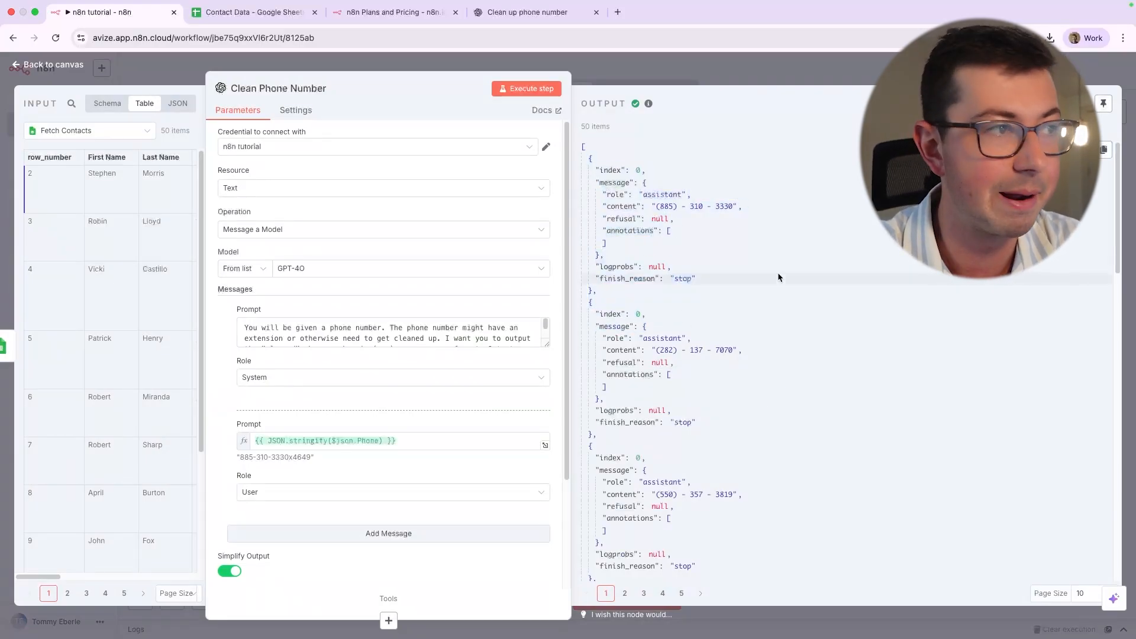
{"action": "left_click_drag", "start_coordinate": [590, 163], "coordinate": [598, 280]}
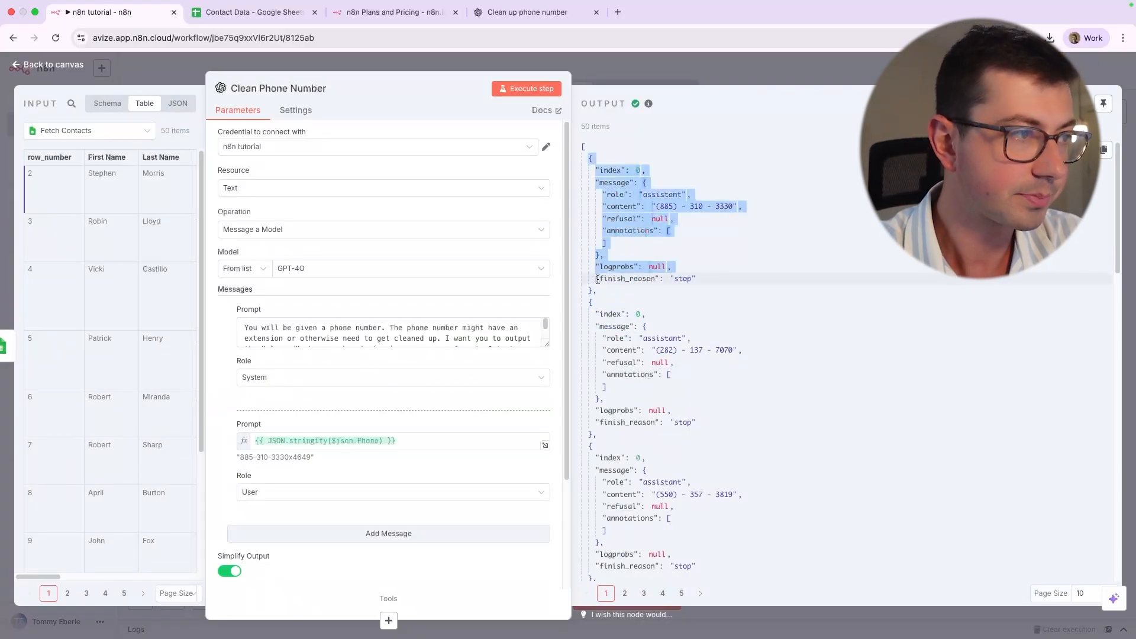
{"action": "left_click", "coordinate": [622, 171]}
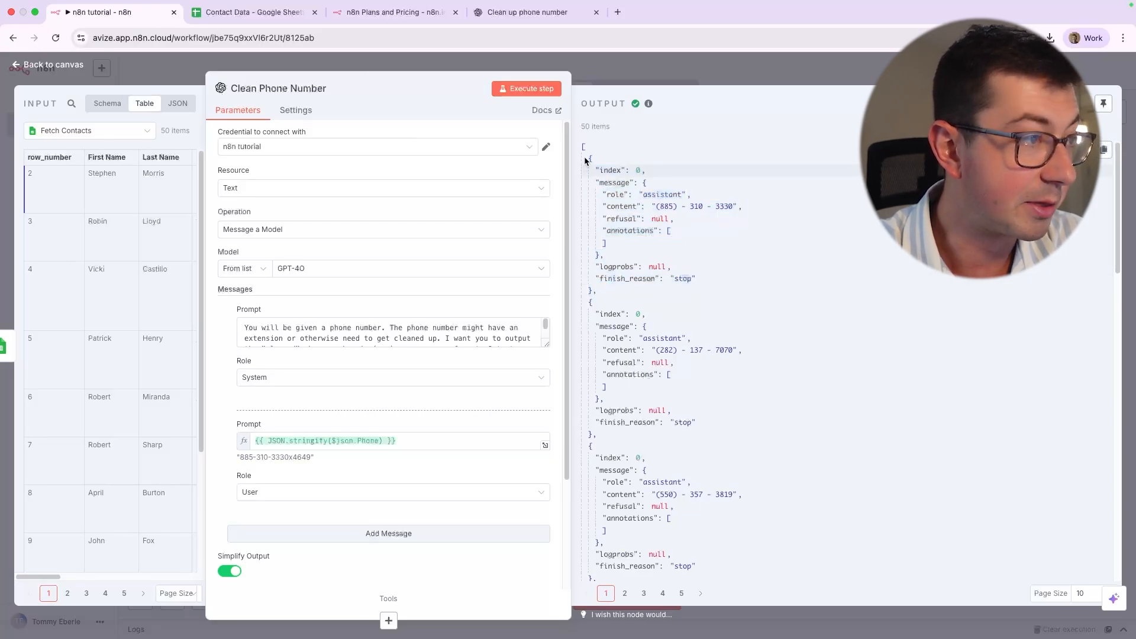
{"action": "left_click_drag", "start_coordinate": [586, 161], "coordinate": [593, 286]}
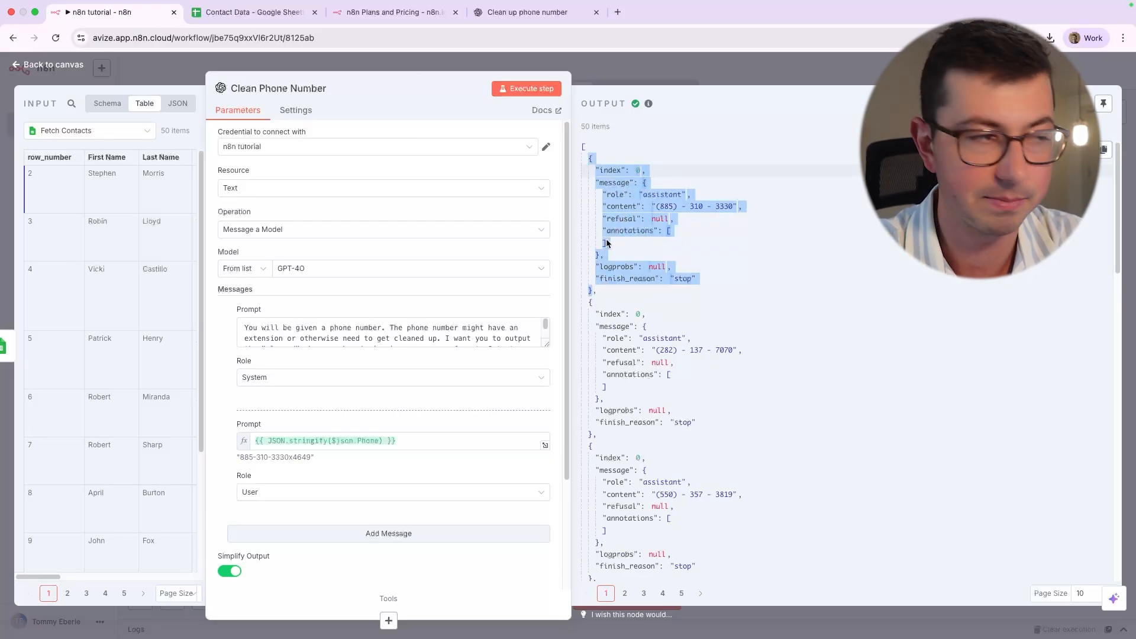
{"action": "left_click", "coordinate": [889, 234]}
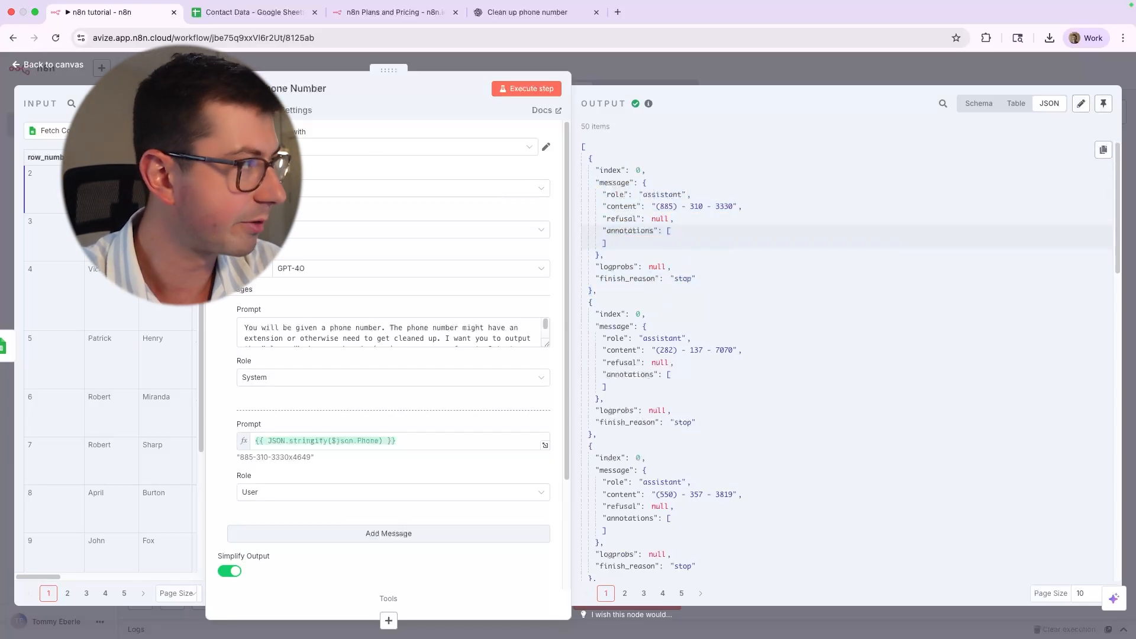
{"action": "left_click", "coordinate": [47, 65]}
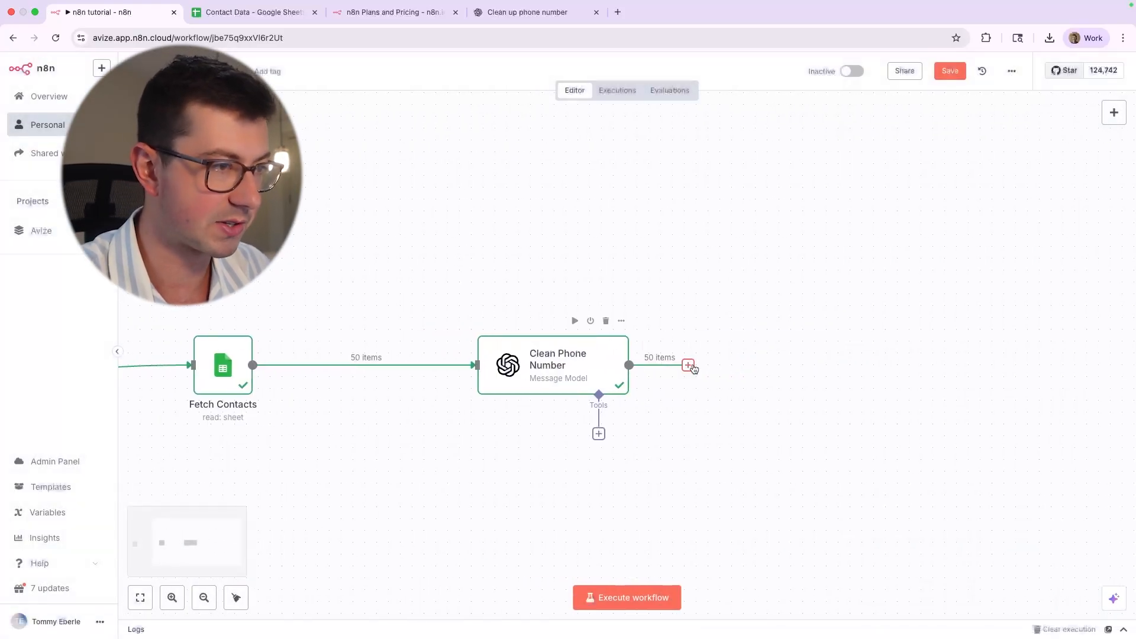
- Add a Google Sheets node with the Update row in sheet action after Clean Phone Number
{"action": "left_click", "coordinate": [688, 365]}
{"action": "type", "text": "google"}
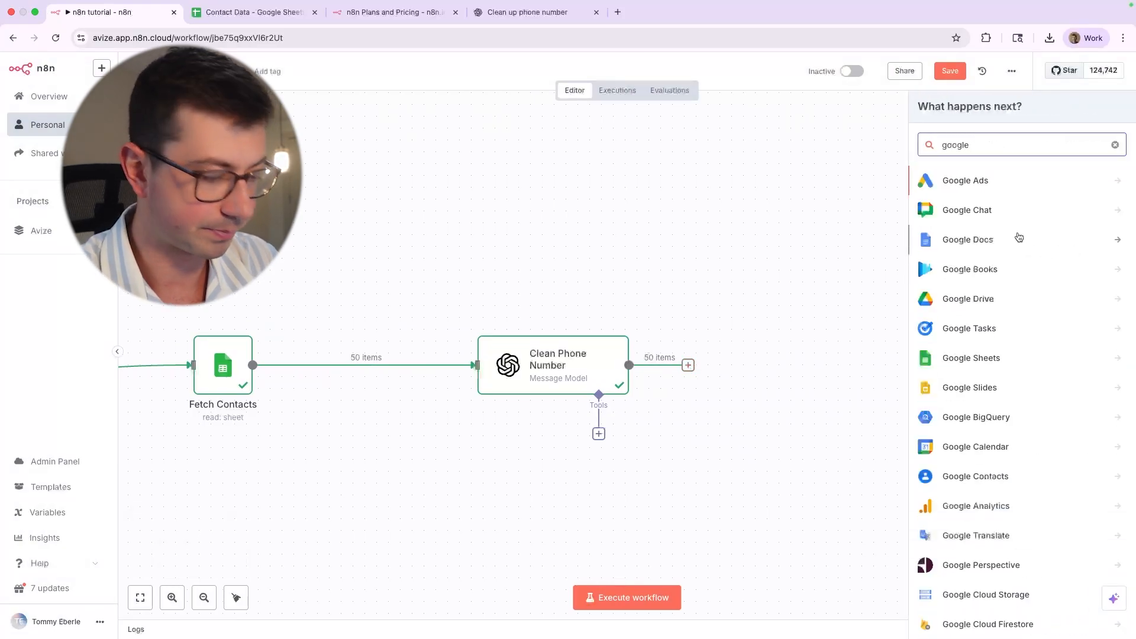
{"action": "type", "text": " sheets"}
{"action": "left_click", "coordinate": [1006, 184]}
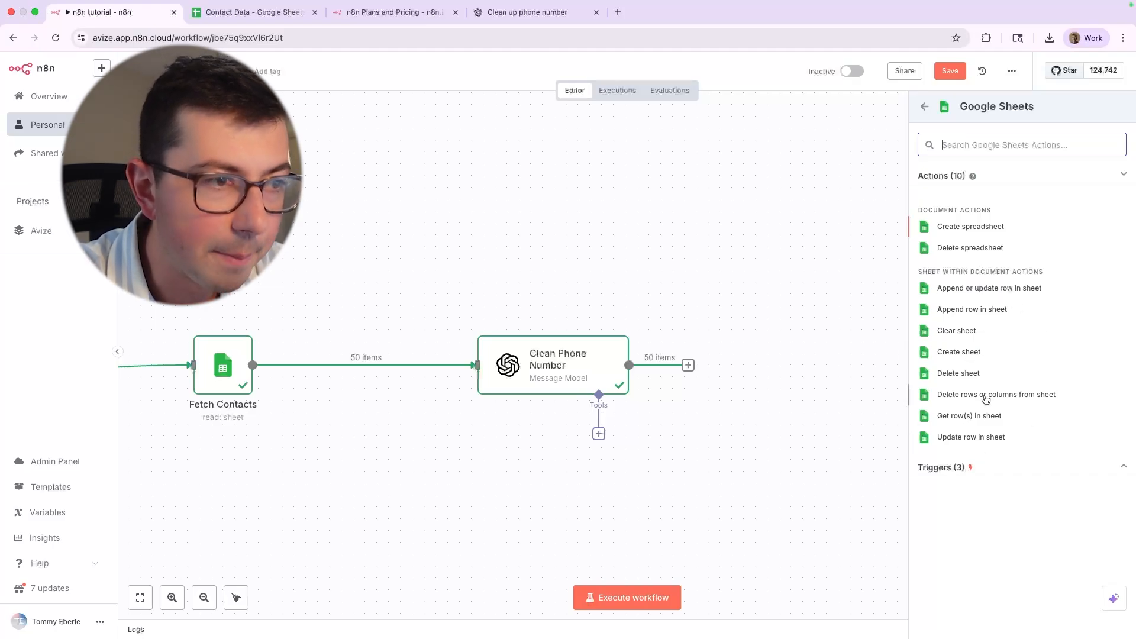
{"action": "left_click", "coordinate": [1006, 436]}
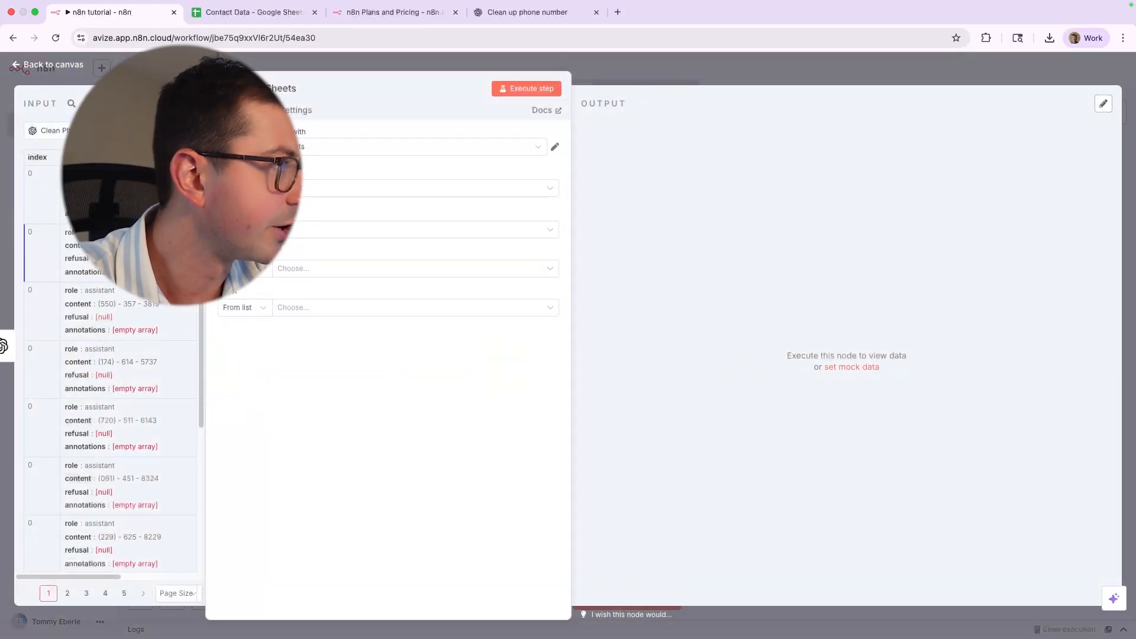
- Show the new node's input as a schema and set its document to Contact Data and its sheet to Dummy_Contact_CSV_Data
{"action": "left_click", "coordinate": [104, 104]}
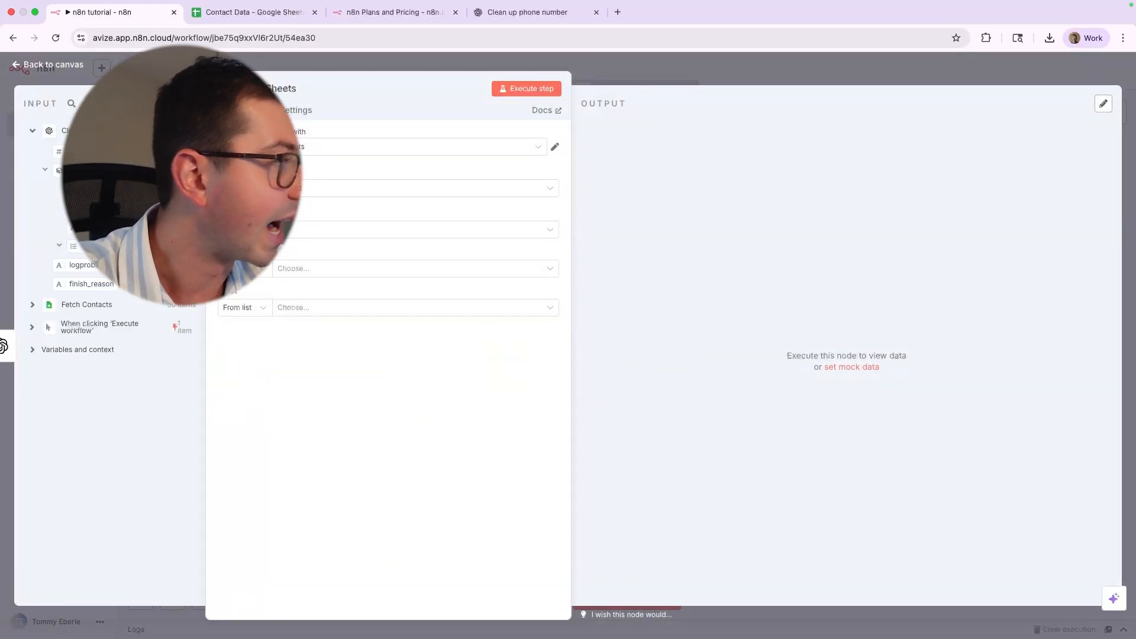
{"action": "left_click_drag", "start_coordinate": [90, 209], "coordinate": [261, 216]}
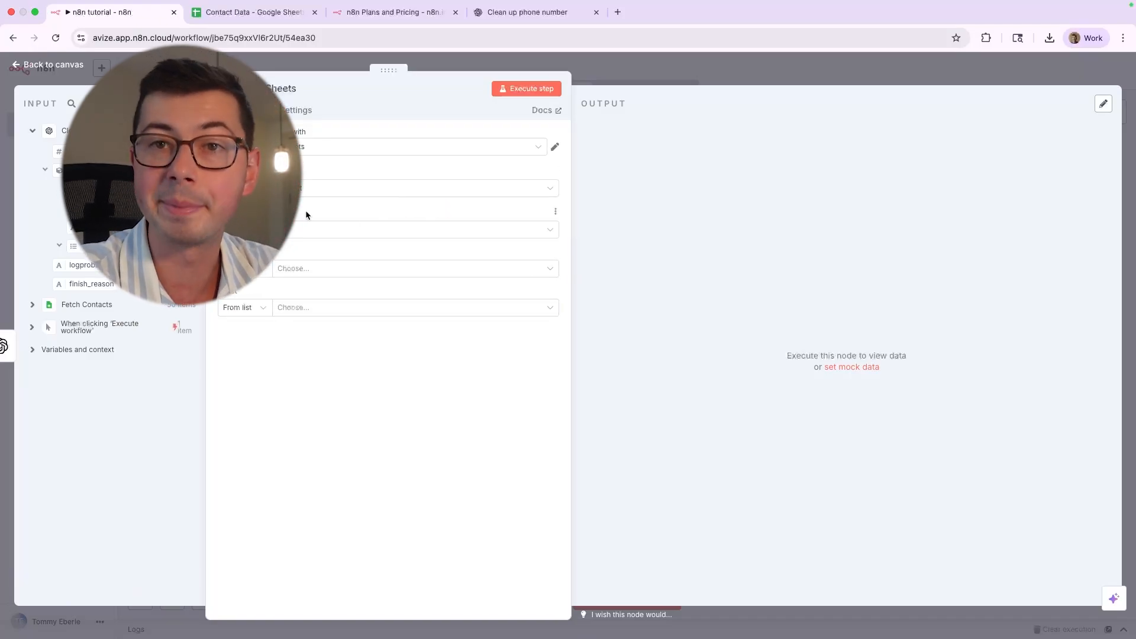
{"action": "left_click", "coordinate": [330, 269]}
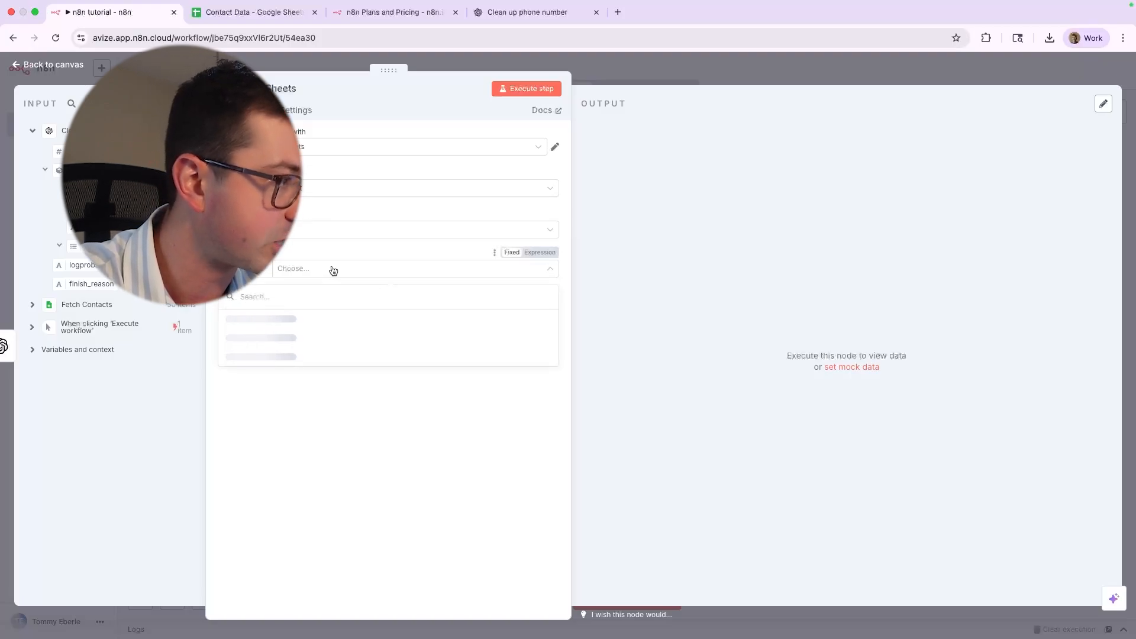
{"action": "left_click", "coordinate": [279, 319]}
{"action": "left_click", "coordinate": [337, 310]}
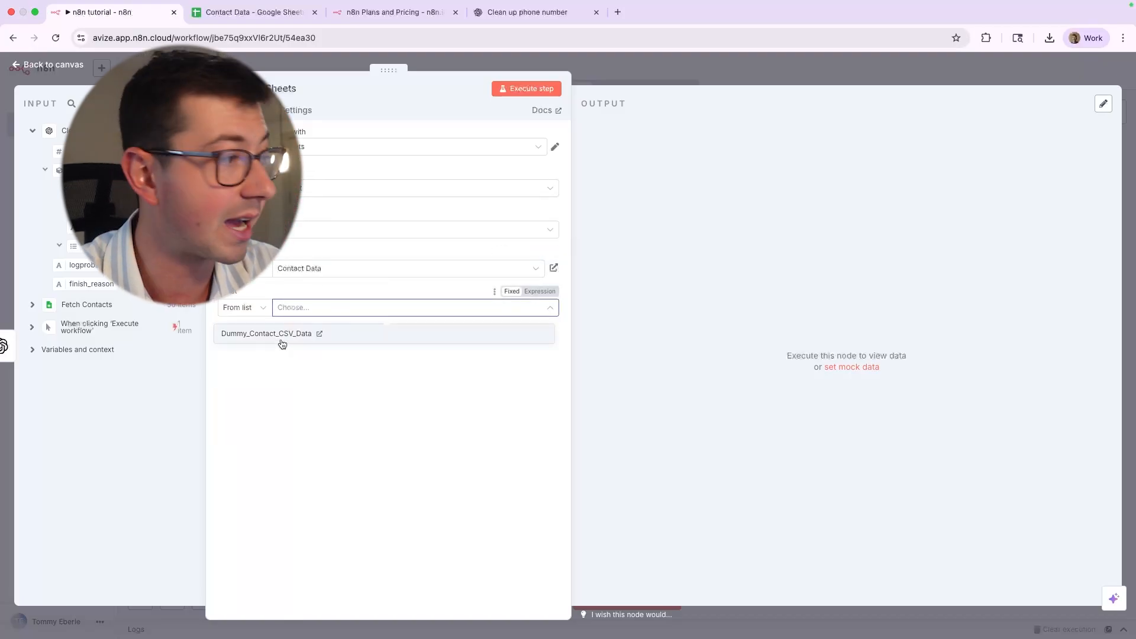
{"action": "left_click", "coordinate": [361, 332]}
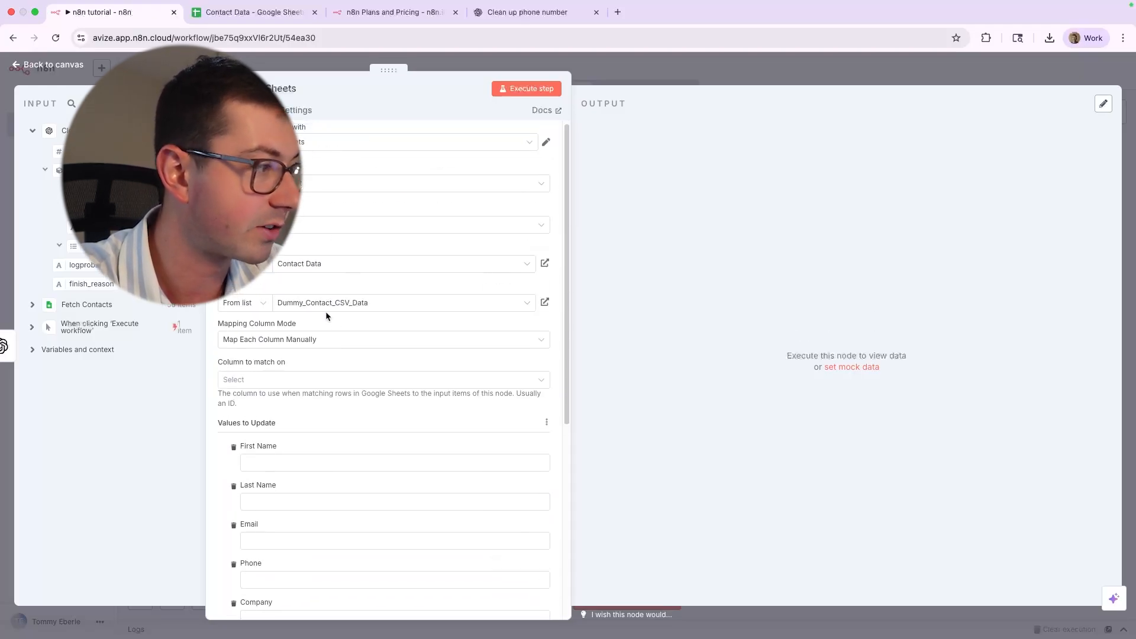
- Remove every column except Phone from the values to update and map Phone to {{ $json.message.content }}
{"action": "scroll", "coordinate": [325, 310], "scroll_direction": "down", "scroll_amount": 1}
{"action": "left_click_drag", "start_coordinate": [278, 423], "coordinate": [241, 422]}
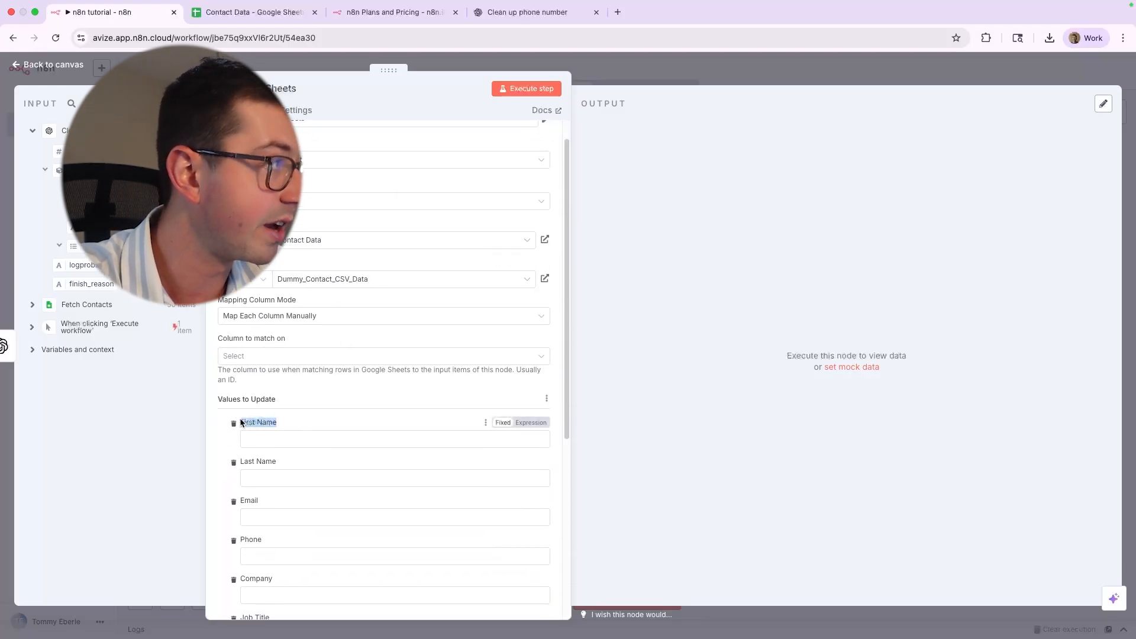
{"action": "left_click", "coordinate": [254, 12]}
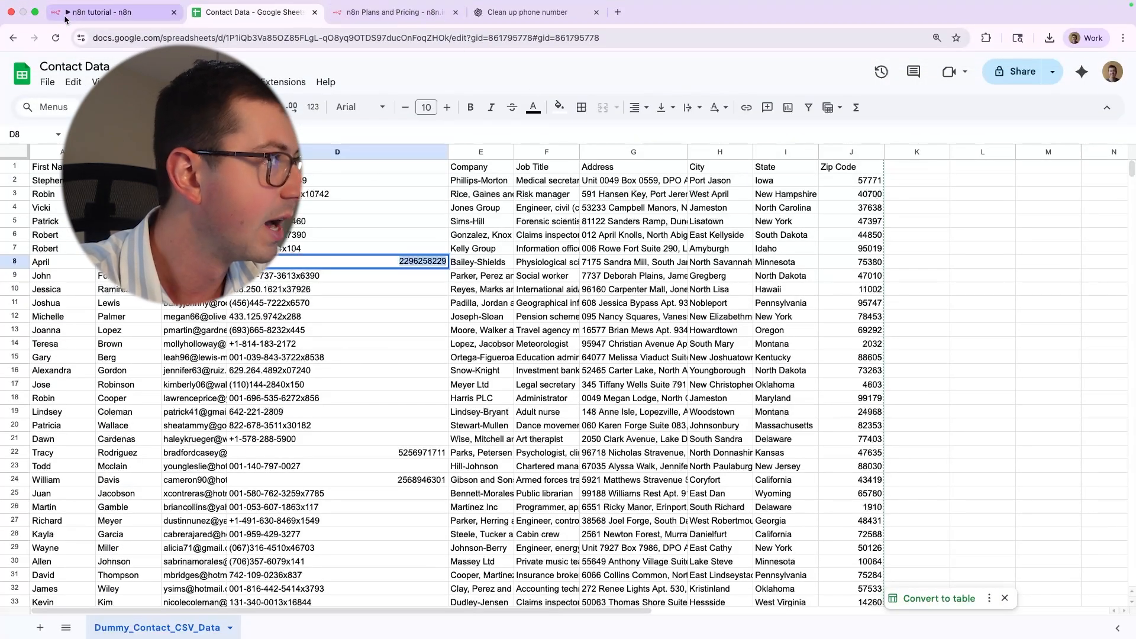
{"action": "left_click", "coordinate": [66, 20]}
{"action": "left_click", "coordinate": [232, 425]}
{"action": "left_click", "coordinate": [231, 424]}
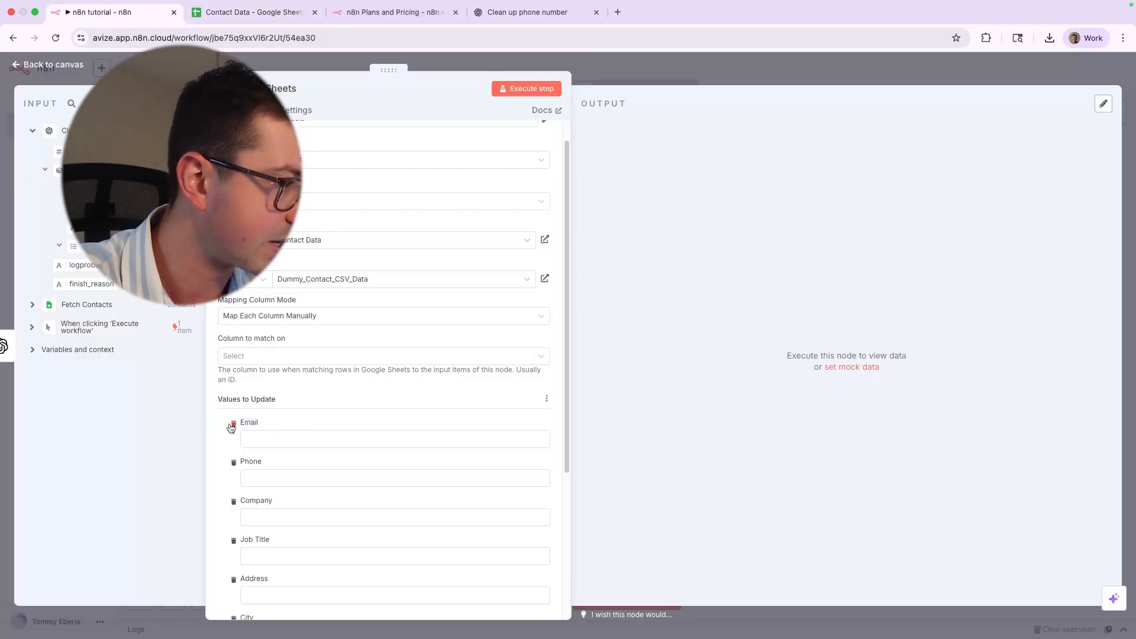
{"action": "left_click", "coordinate": [234, 463]}
{"action": "left_click", "coordinate": [233, 463]}
{"action": "left_click", "coordinate": [234, 465]}
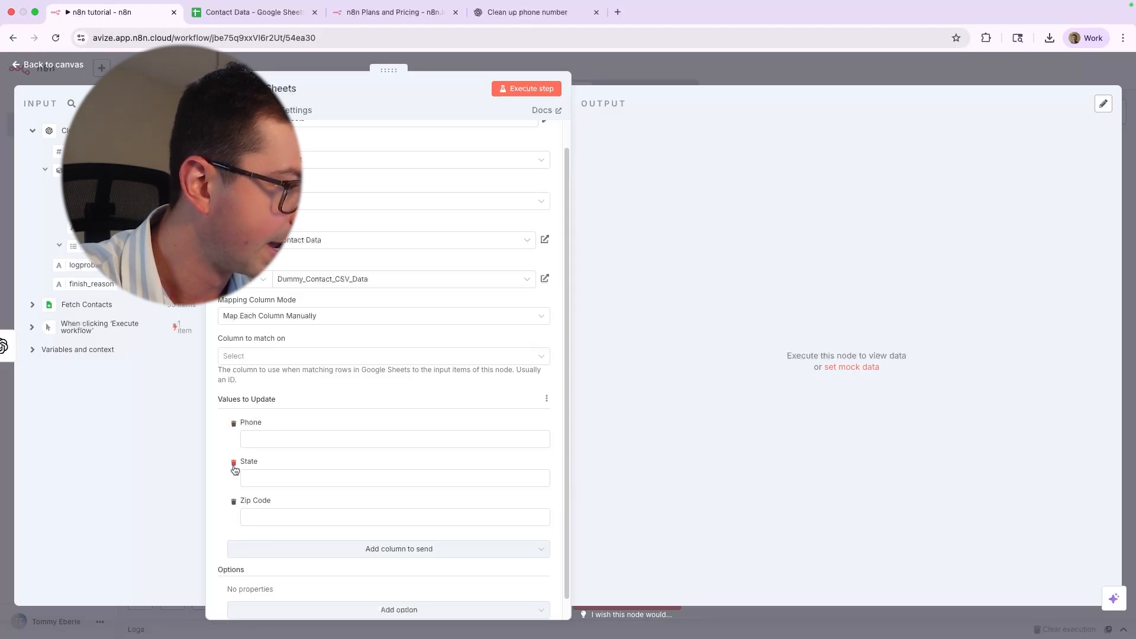
{"action": "left_click", "coordinate": [234, 470]}
{"action": "left_click", "coordinate": [234, 476]}
{"action": "left_click_drag", "start_coordinate": [83, 227], "coordinate": [254, 467]}
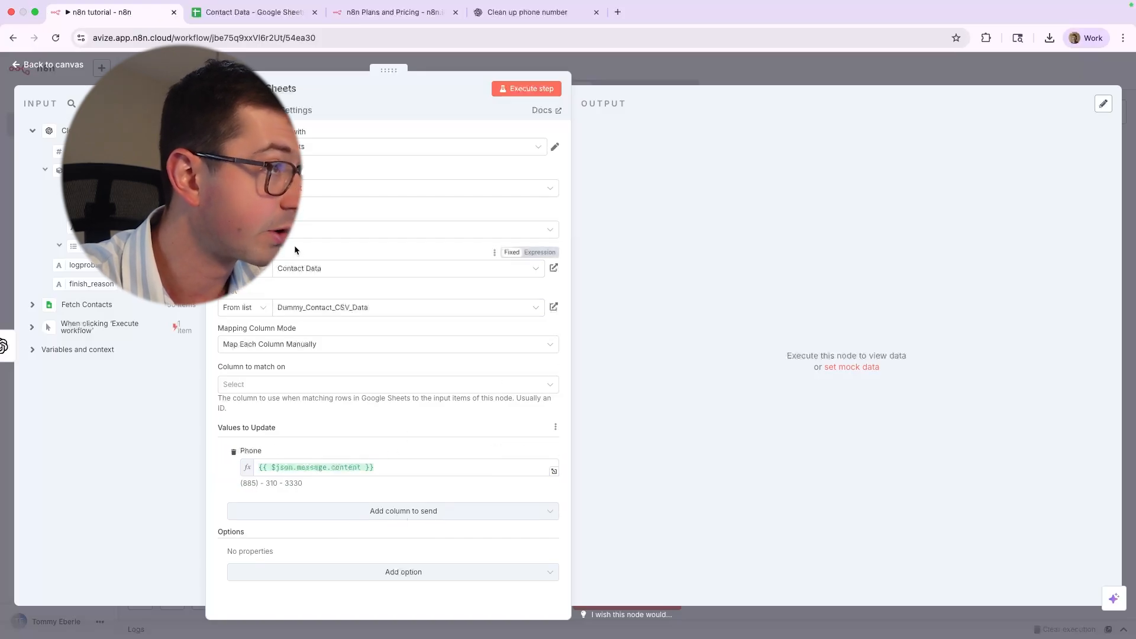
- Execute the Google Sheets node and check the Phone column in the Contact Data spreadsheet
{"action": "left_click", "coordinate": [525, 89]}
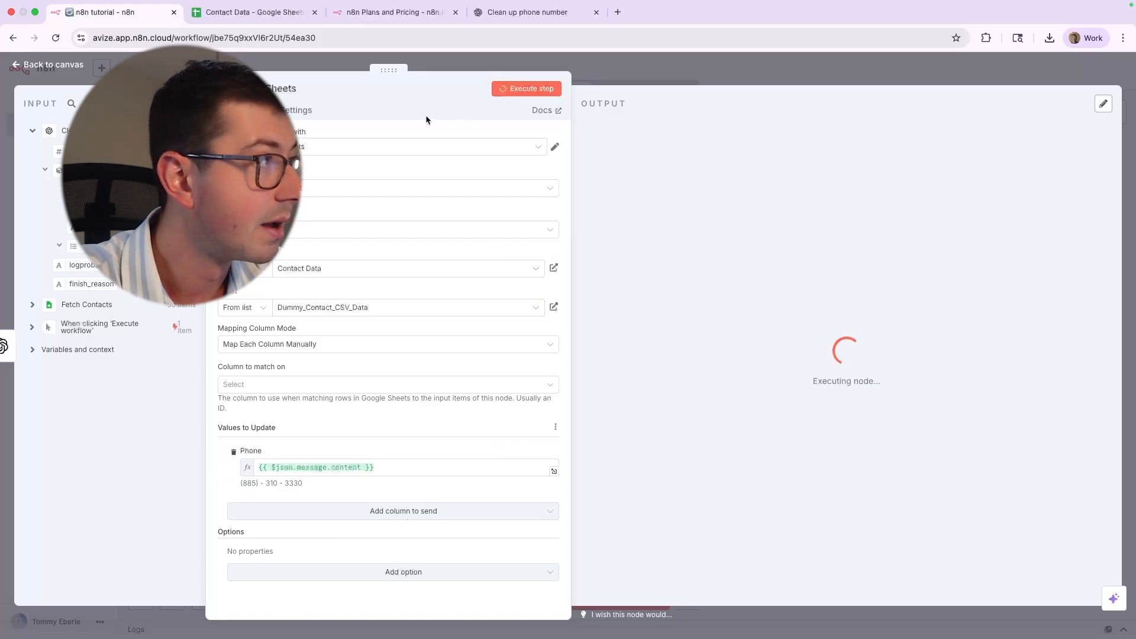
{"action": "left_click", "coordinate": [273, 21]}
{"action": "left_click", "coordinate": [347, 222]}
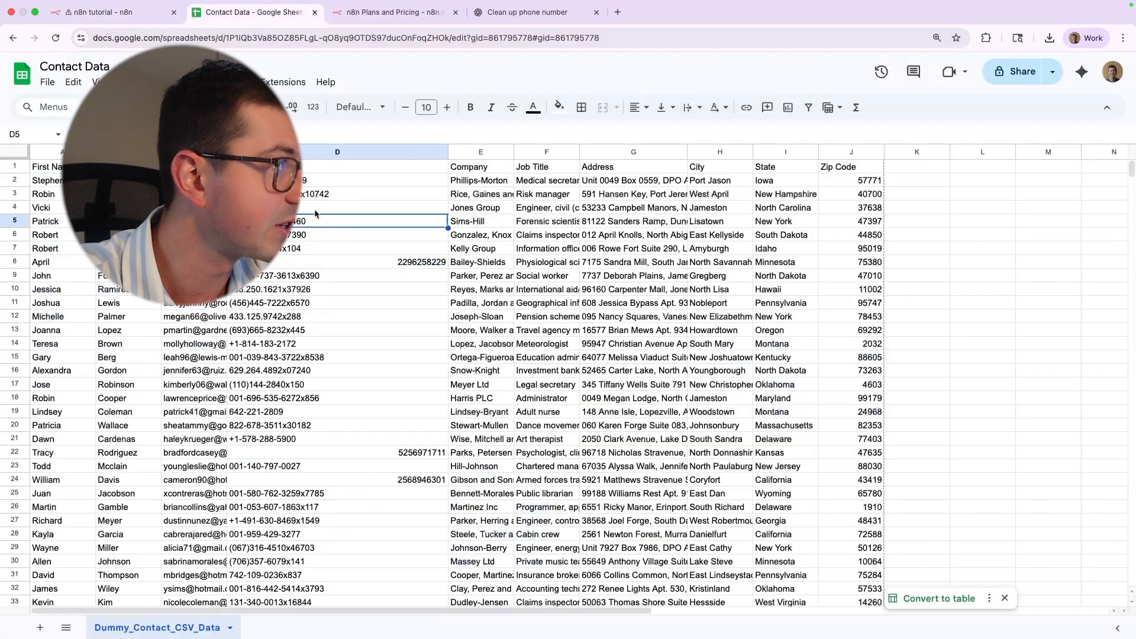
{"action": "left_click", "coordinate": [136, 13]}
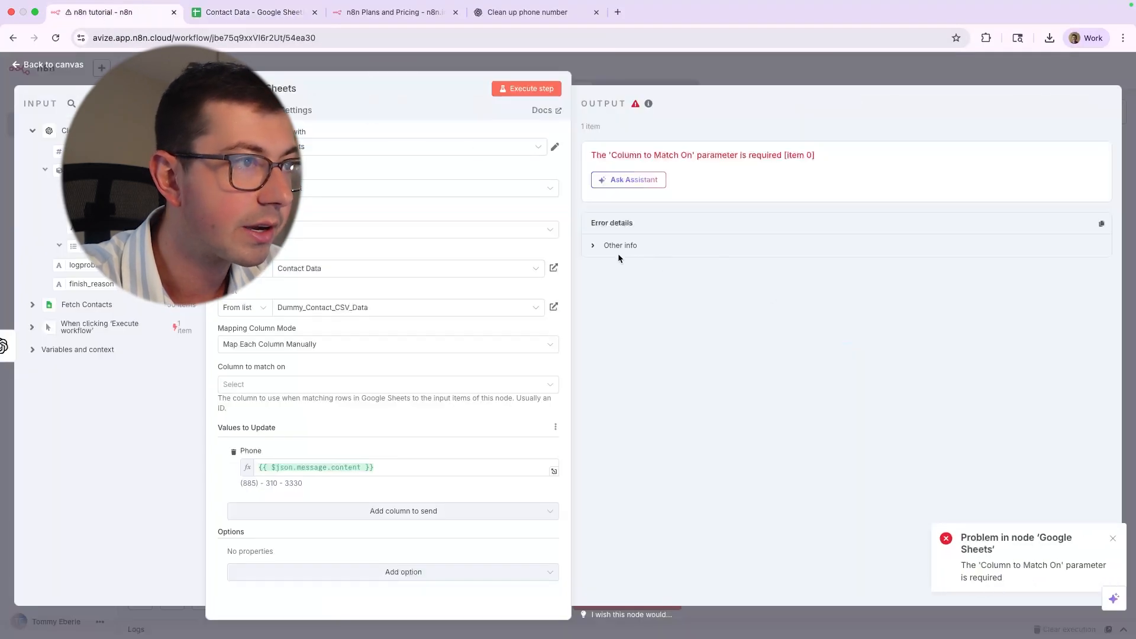
- Compare the columns offered for matching with the columns in the Contact Data spreadsheet to find a unique identifier
{"action": "left_click", "coordinate": [318, 391]}
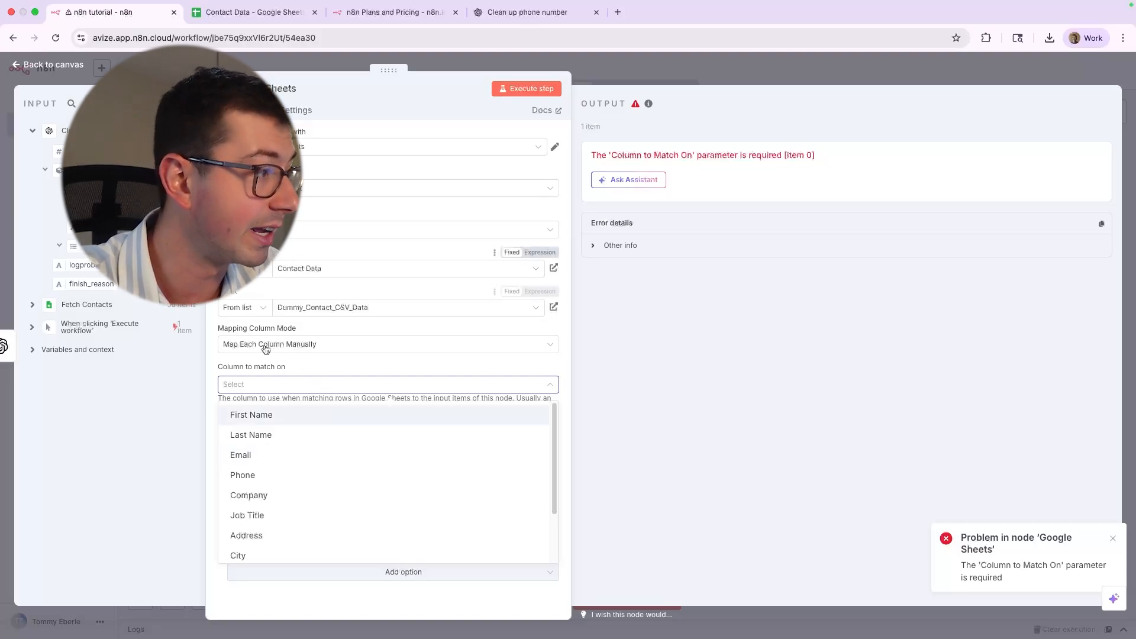
{"action": "left_click", "coordinate": [235, 354]}
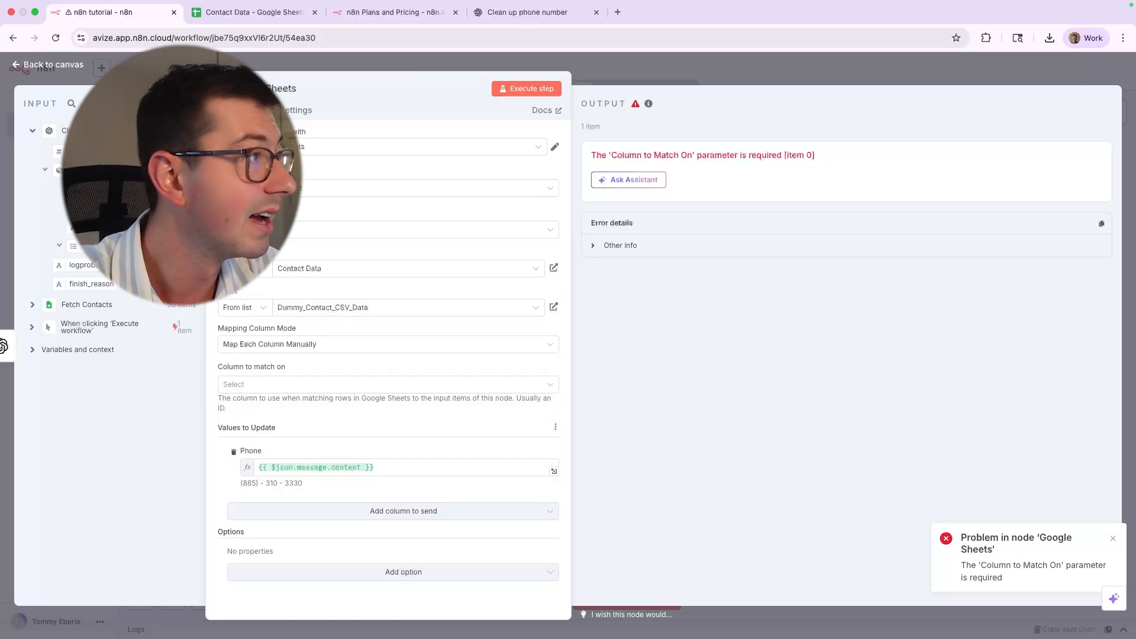
{"action": "left_click", "coordinate": [223, 13]}
{"action": "left_click", "coordinate": [63, 181]}
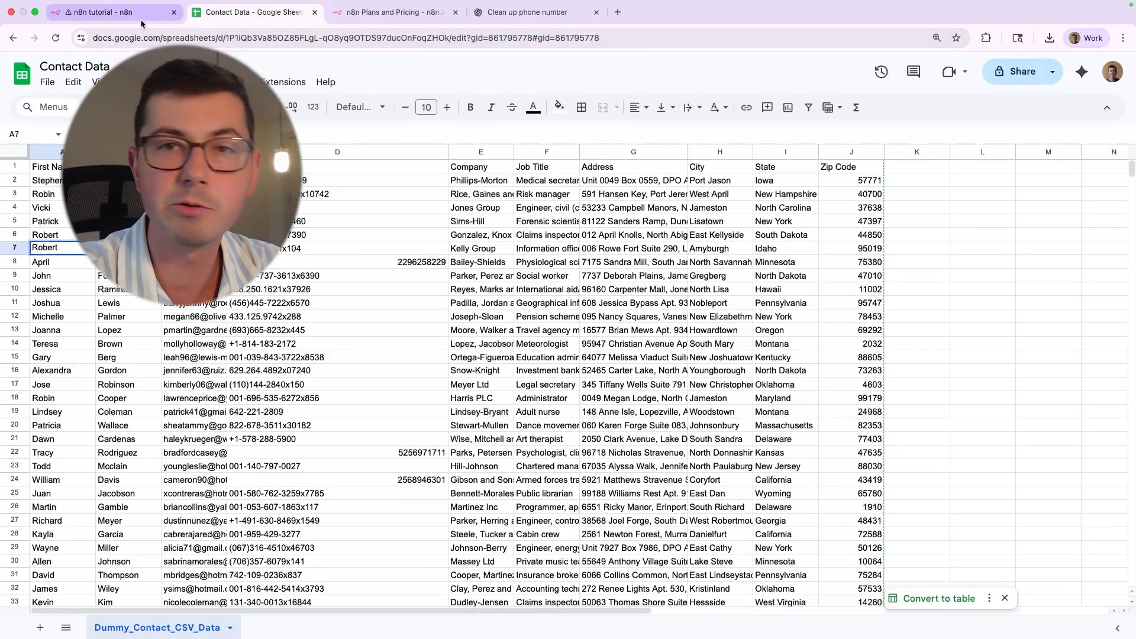
{"action": "left_click", "coordinate": [106, 13]}
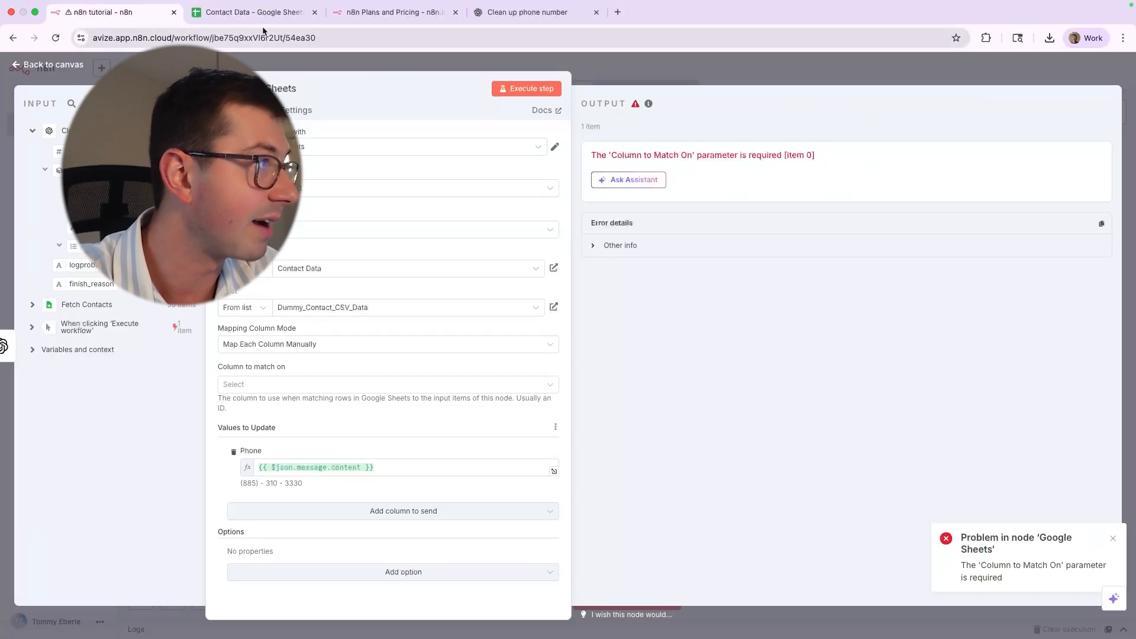
{"action": "left_click", "coordinate": [248, 12]}
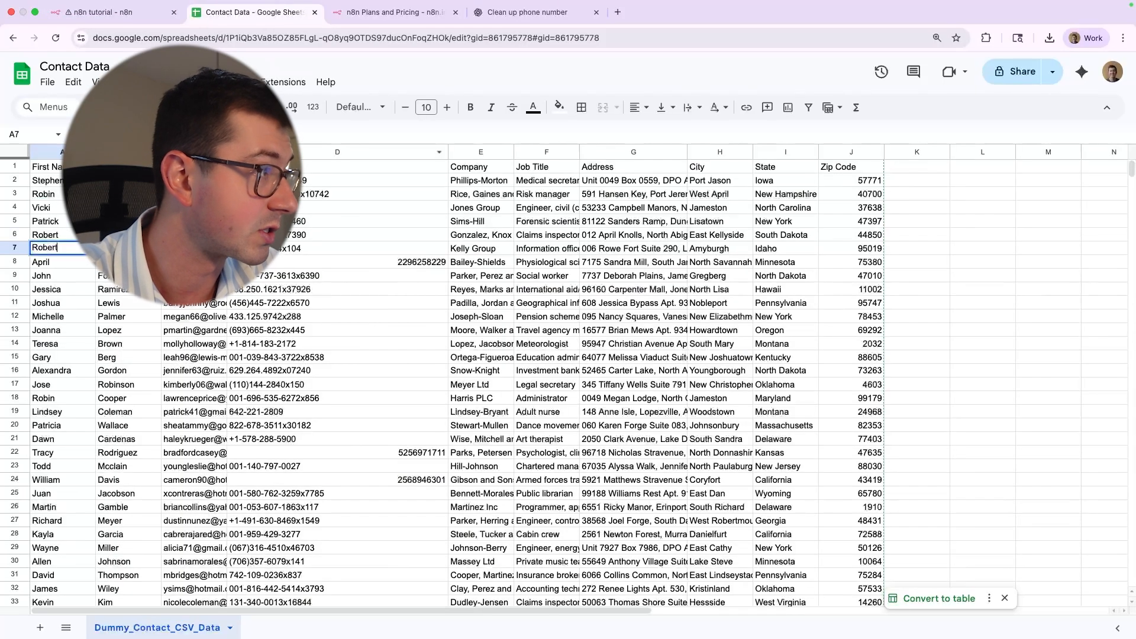
{"action": "left_click", "coordinate": [118, 12]}
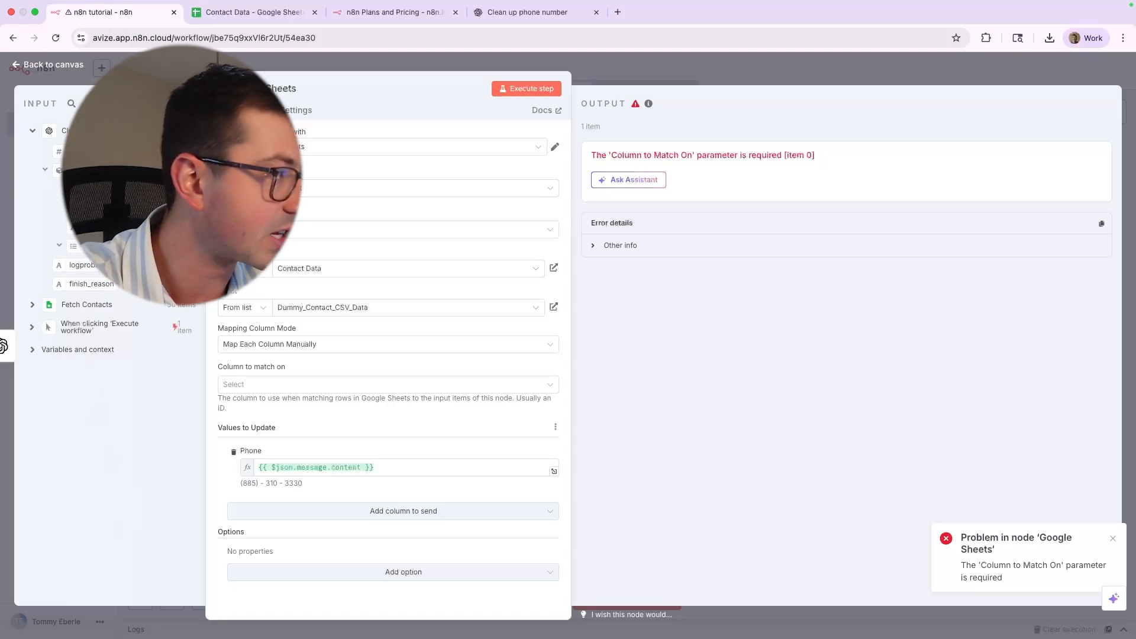
{"action": "left_click", "coordinate": [215, 20]}
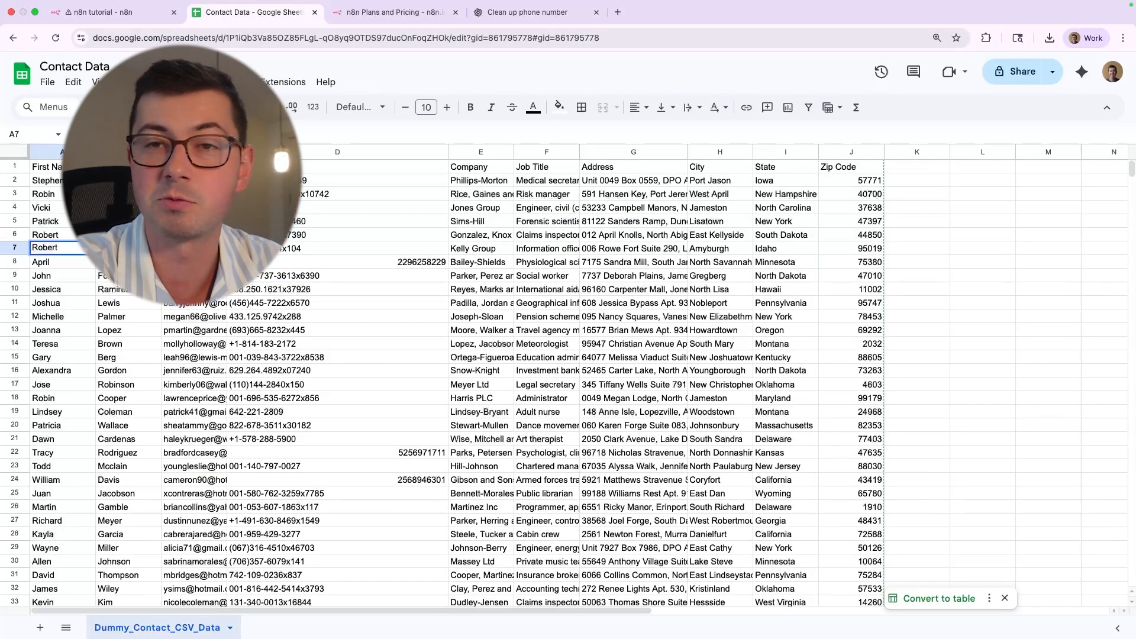
{"action": "left_click", "coordinate": [98, 15]}
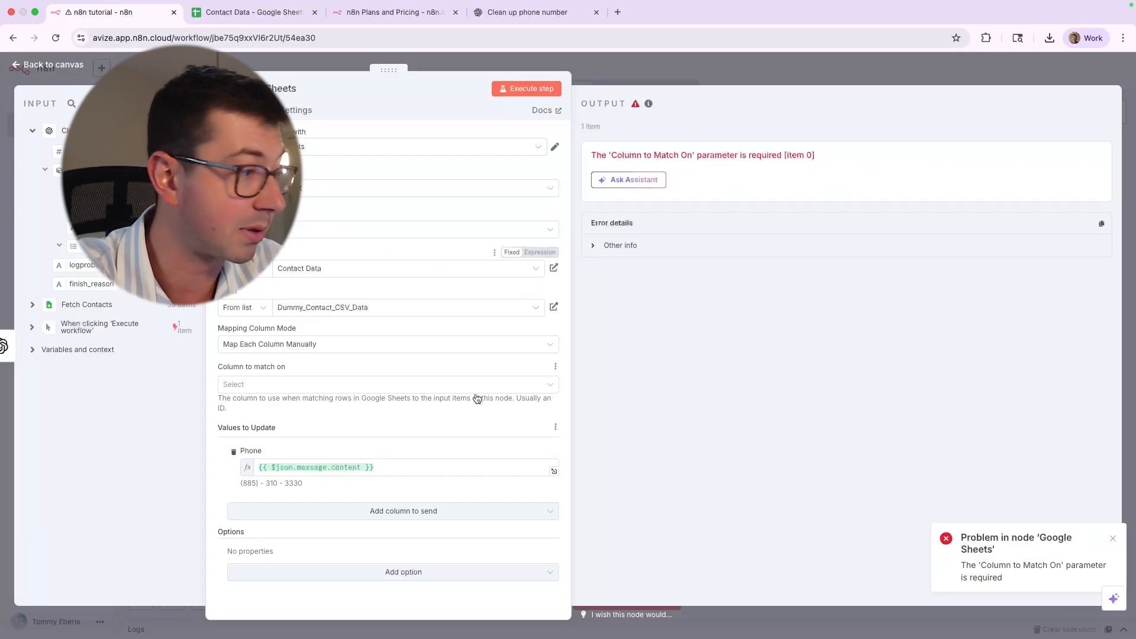
- Set the Google Sheets node's column to match on to row_number
{"action": "left_click", "coordinate": [252, 387]}
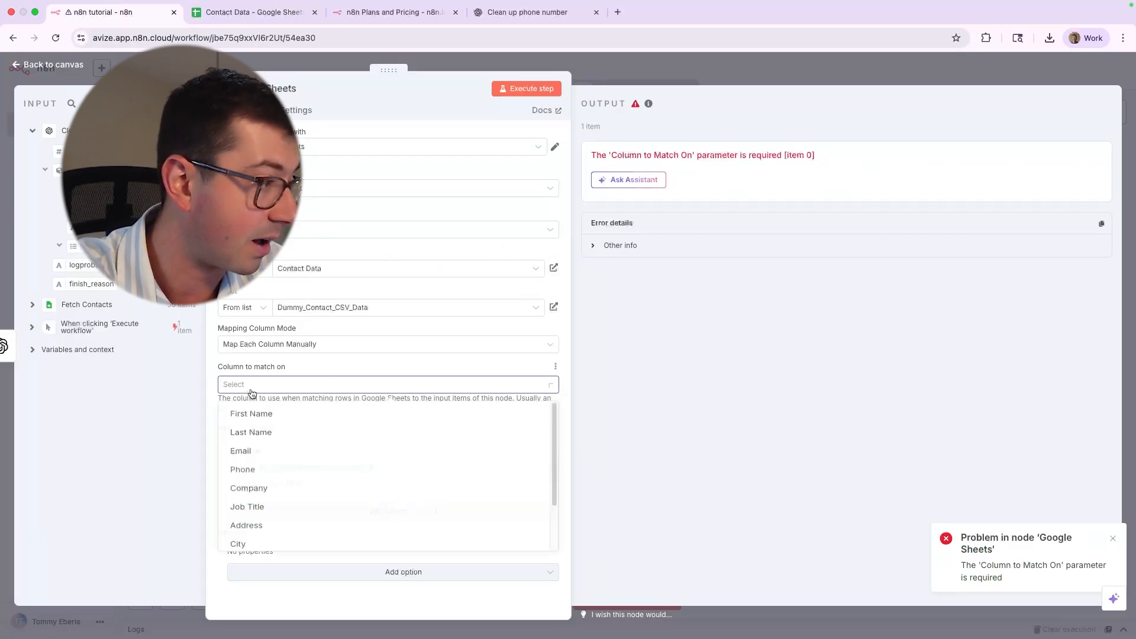
{"action": "scroll", "coordinate": [279, 474], "scroll_direction": "down", "scroll_amount": 1}
{"action": "scroll", "coordinate": [279, 474], "scroll_direction": "up", "scroll_amount": 1}
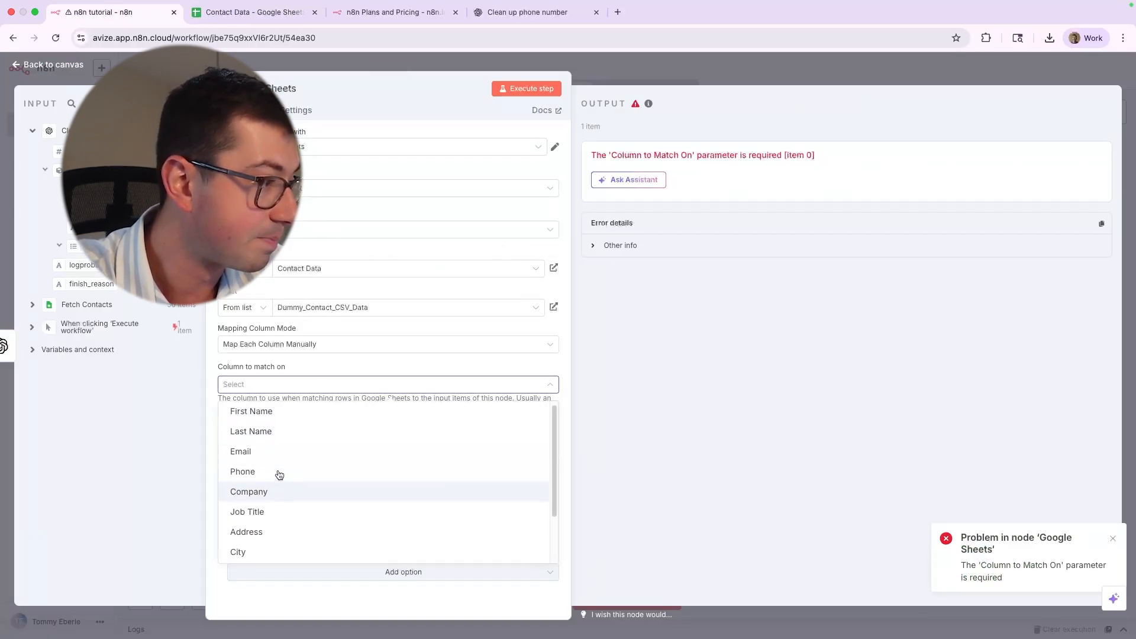
{"action": "scroll", "coordinate": [308, 462], "scroll_direction": "down", "scroll_amount": 3}
{"action": "left_click", "coordinate": [291, 549]}
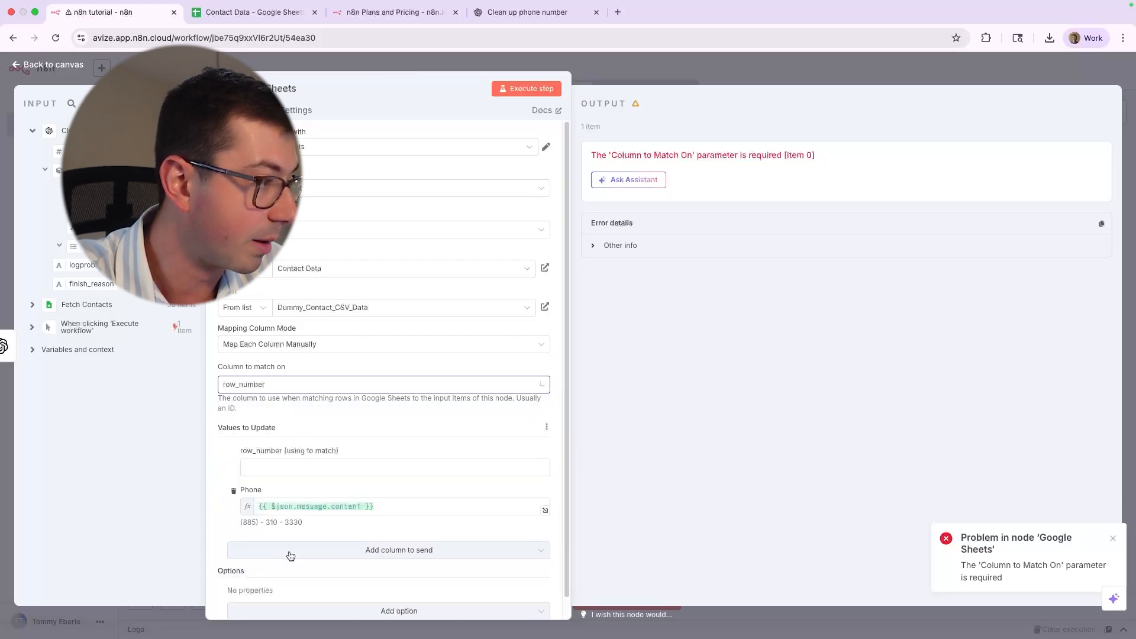
- Examine how row numbers identify the phone entries in the Contact Data spreadsheet and widen the Email column to show full addresses
{"action": "left_click", "coordinate": [225, 13]}
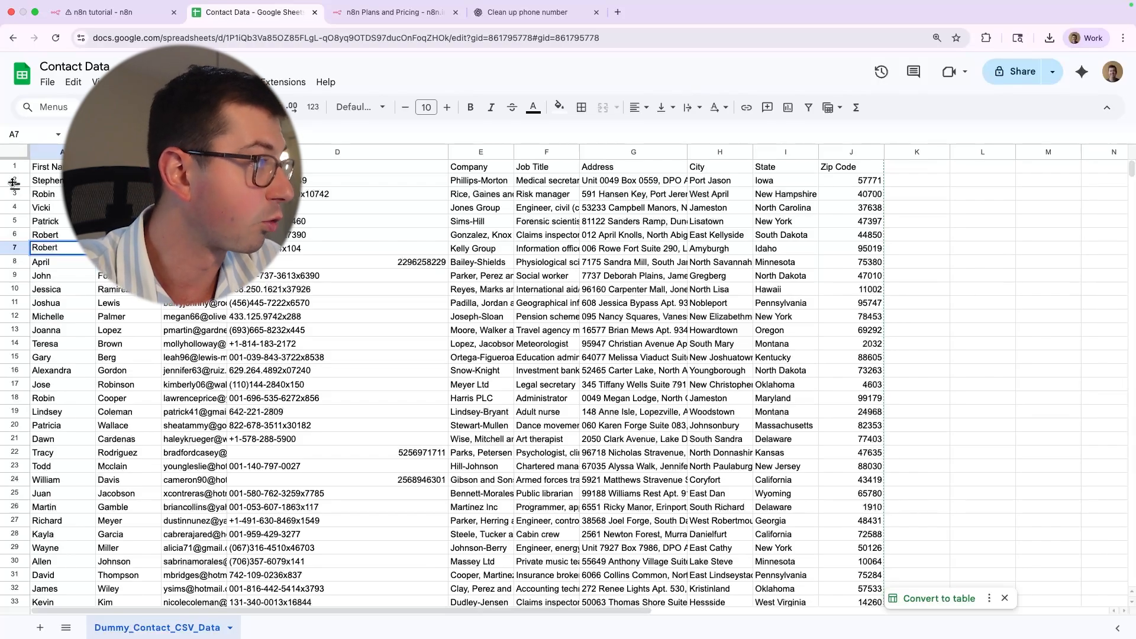
{"action": "left_click", "coordinate": [319, 179]}
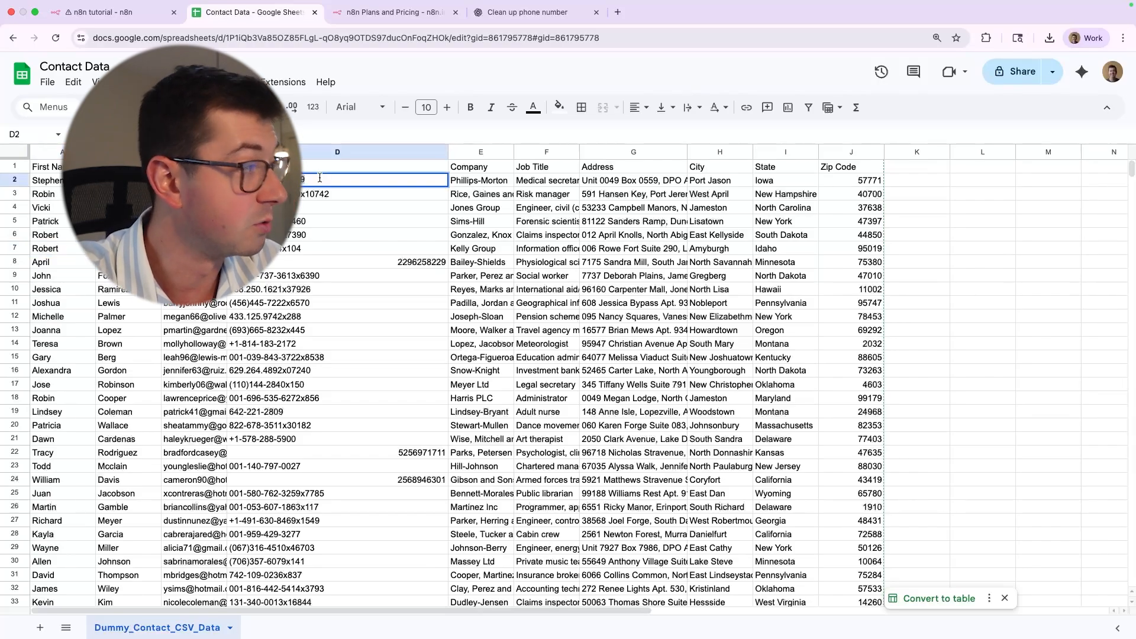
{"action": "left_click", "coordinate": [12, 263]}
{"action": "left_click", "coordinate": [361, 263]}
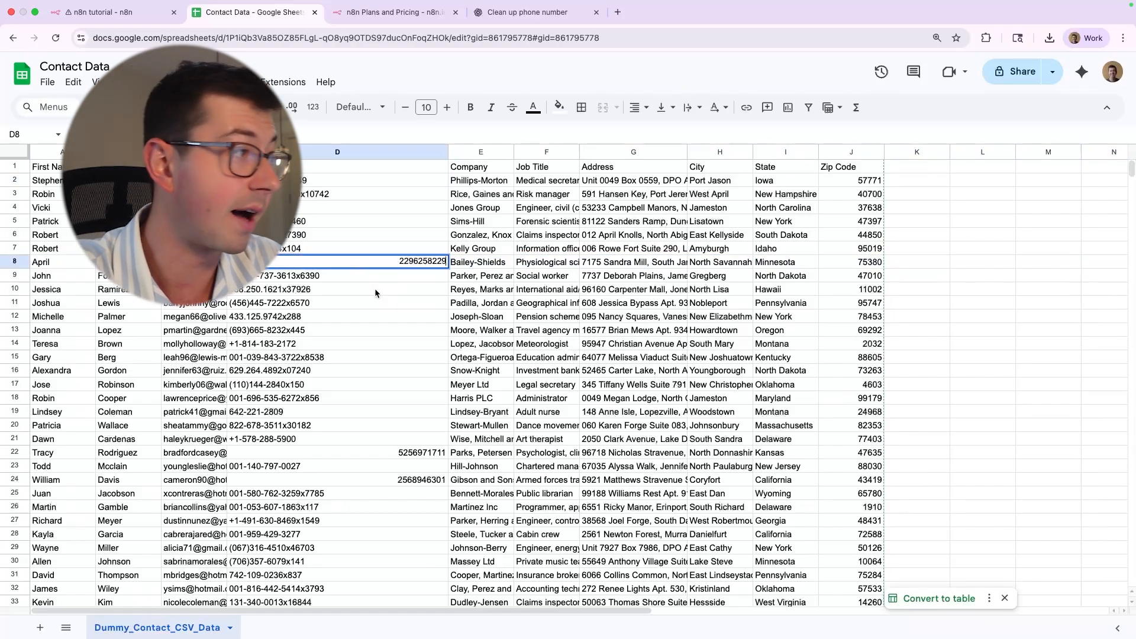
{"action": "left_click_drag", "start_coordinate": [227, 151], "coordinate": [378, 151]}
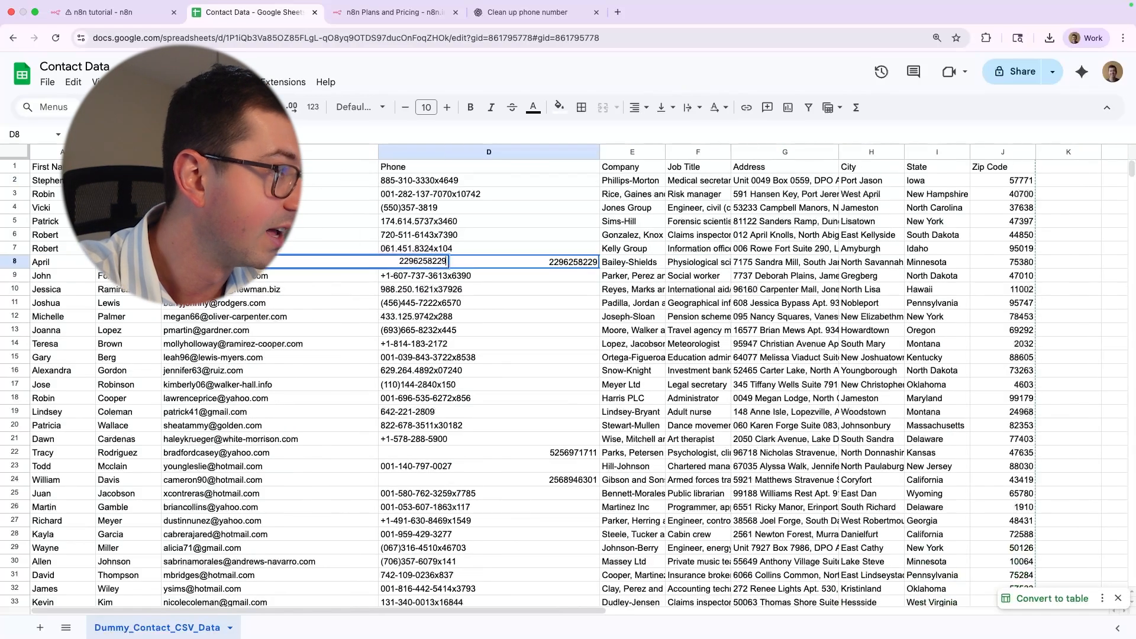
{"action": "left_click", "coordinate": [278, 180]}
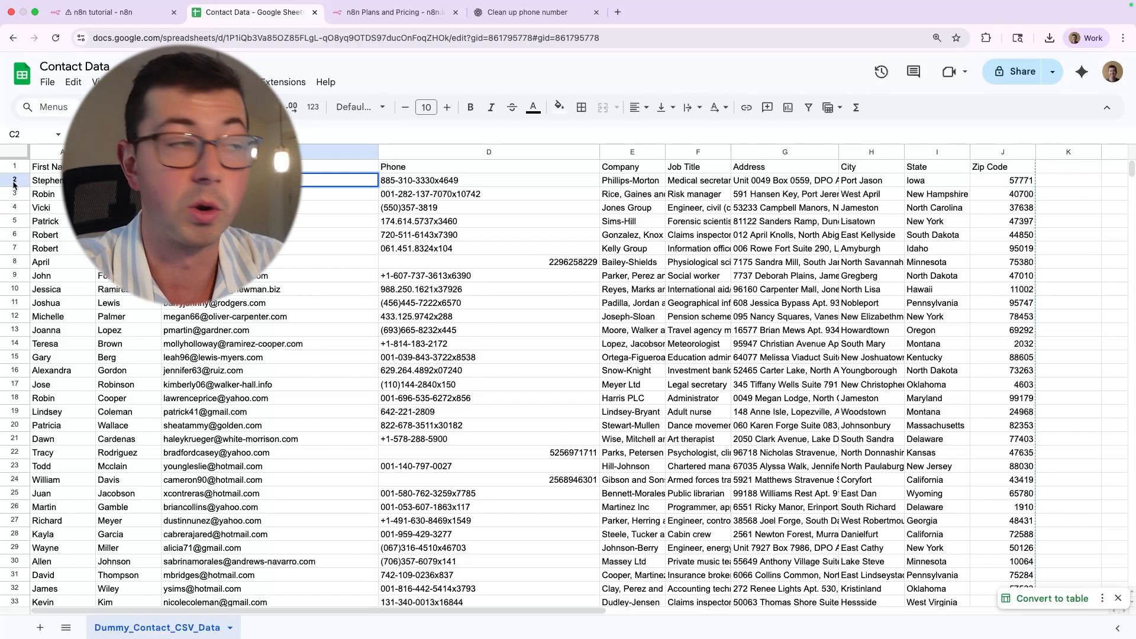
- In the n8n update node, map the row_number match value to {{ $('Fetch Contacts').item.json.row_number }}
{"action": "left_click", "coordinate": [101, 12]}
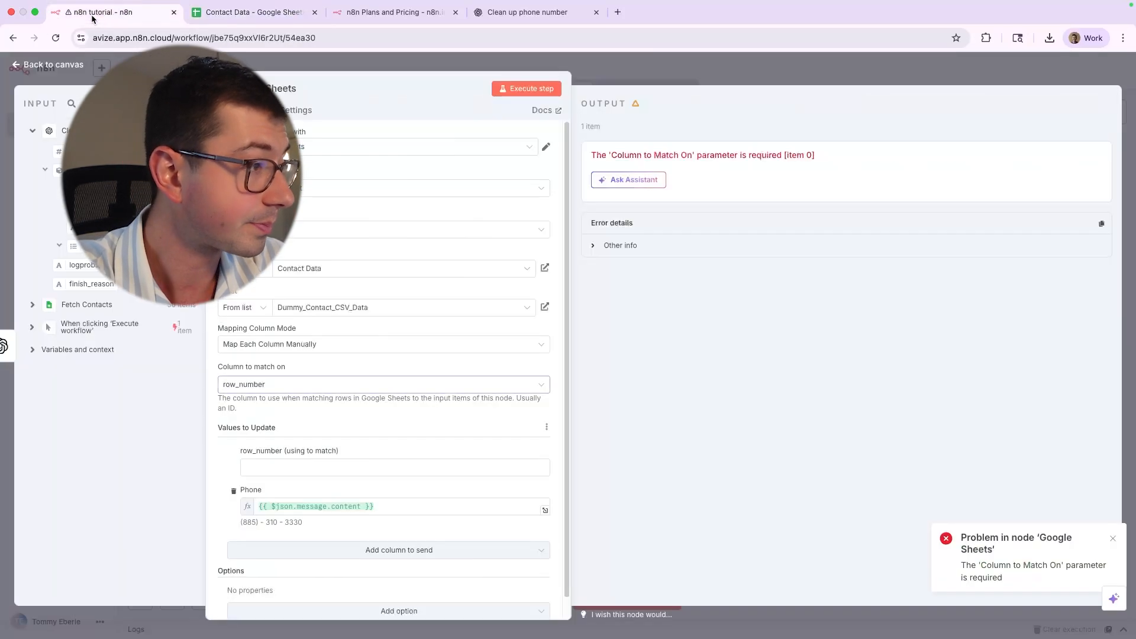
{"action": "left_click", "coordinate": [345, 467]}
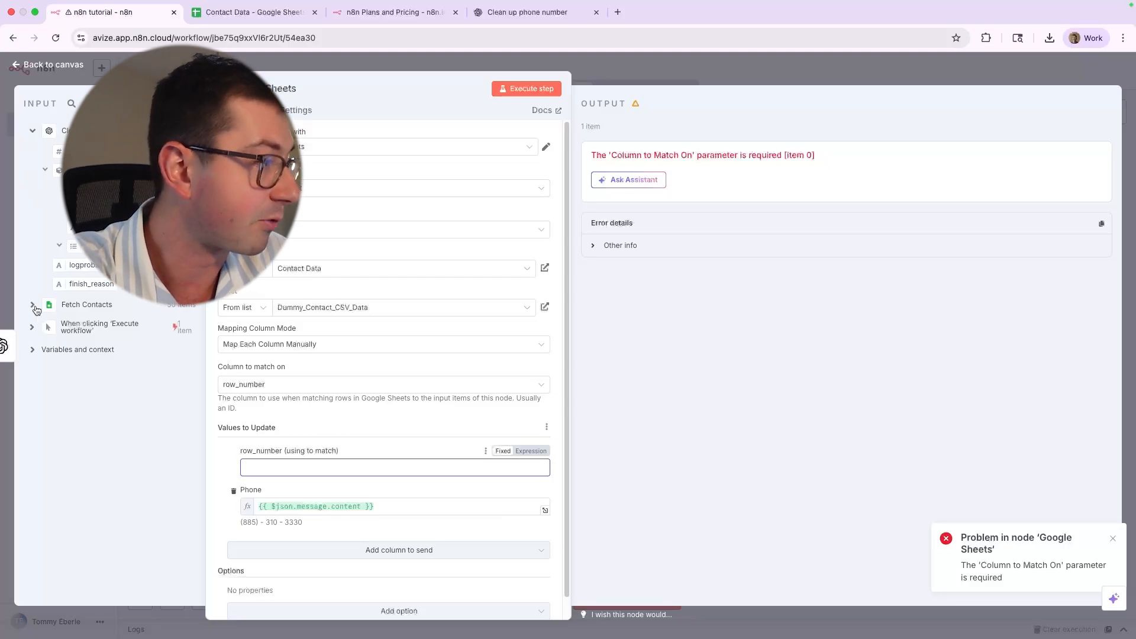
{"action": "left_click", "coordinate": [34, 305]}
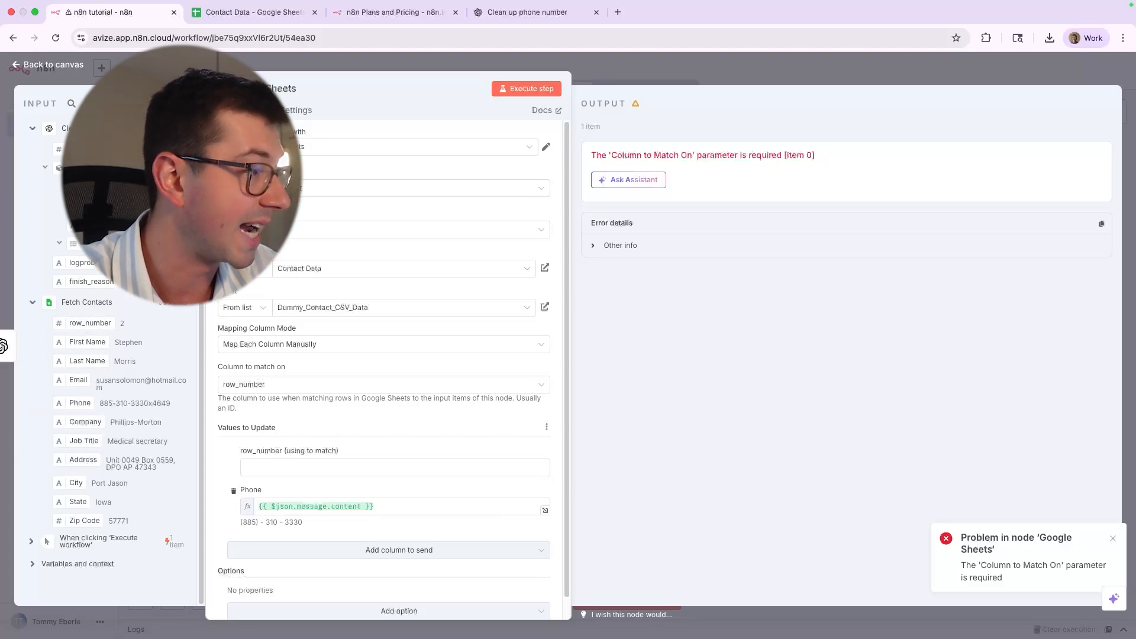
{"action": "left_click_drag", "start_coordinate": [345, 381], "coordinate": [383, 469]}
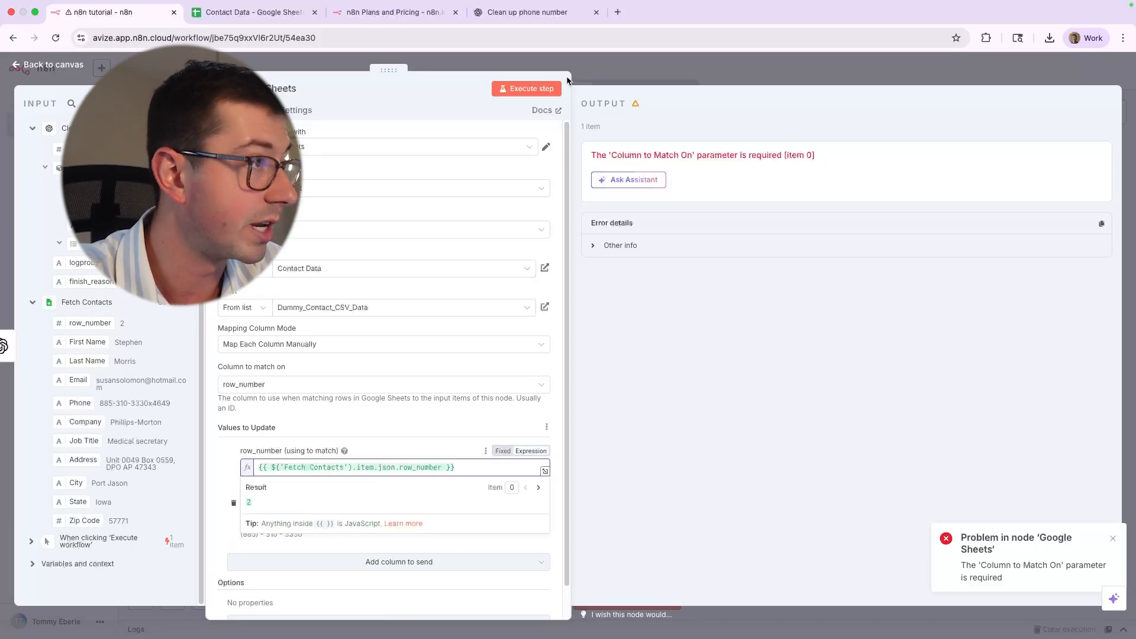
- Execute the Google Sheets update node and review the whole Phone column in the Contact Data spreadsheet
{"action": "left_click", "coordinate": [524, 89]}
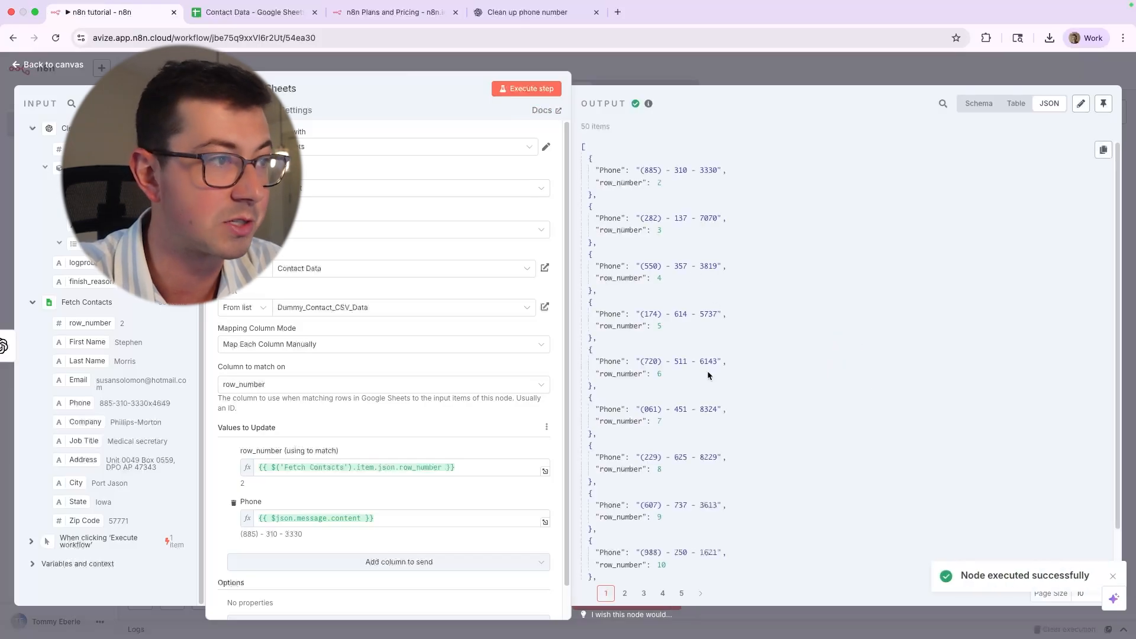
{"action": "left_click", "coordinate": [237, 19]}
{"action": "scroll", "coordinate": [474, 260], "scroll_direction": "down", "scroll_amount": 15}
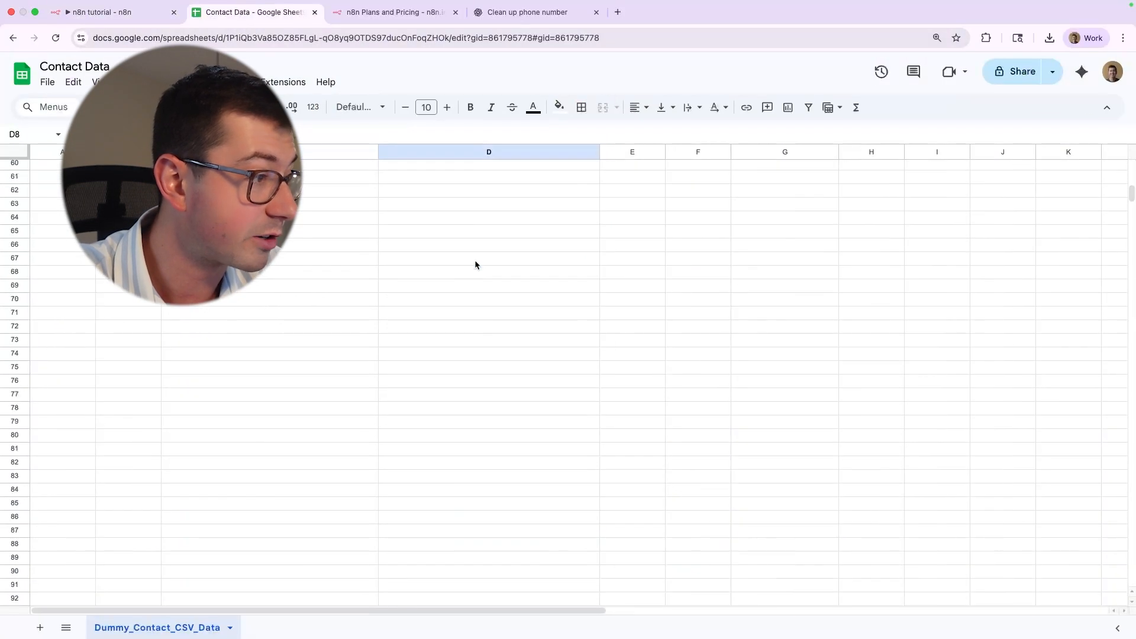
{"action": "scroll", "coordinate": [474, 265], "scroll_direction": "up", "scroll_amount": 20}
{"action": "scroll", "coordinate": [526, 462], "scroll_direction": "down", "scroll_amount": 8}
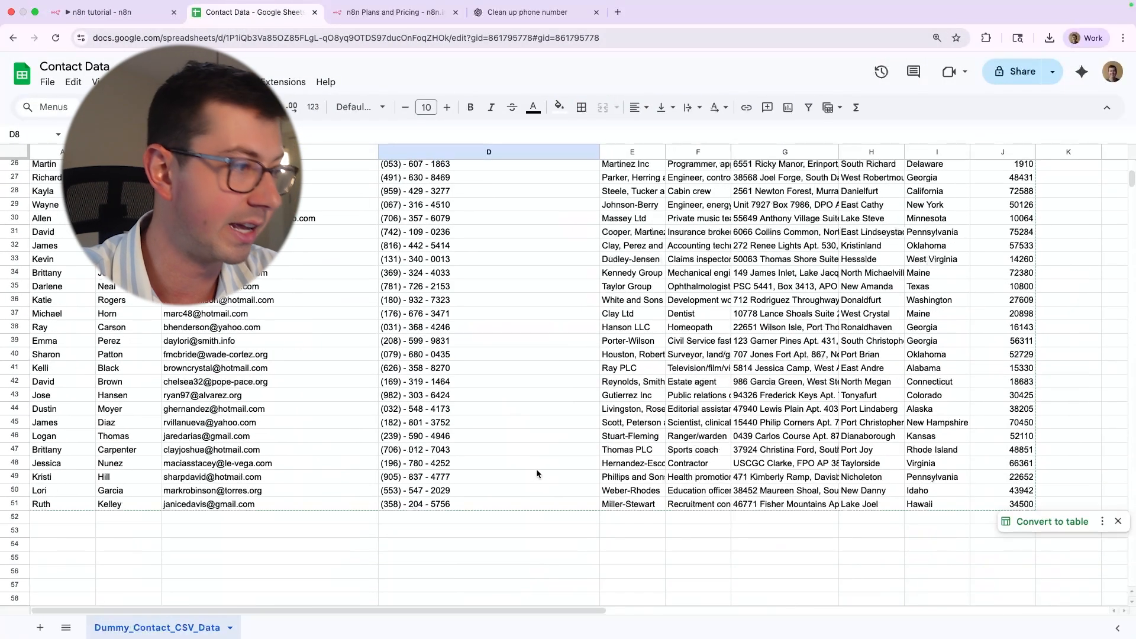
{"action": "scroll", "coordinate": [536, 471], "scroll_direction": "up", "scroll_amount": 8}
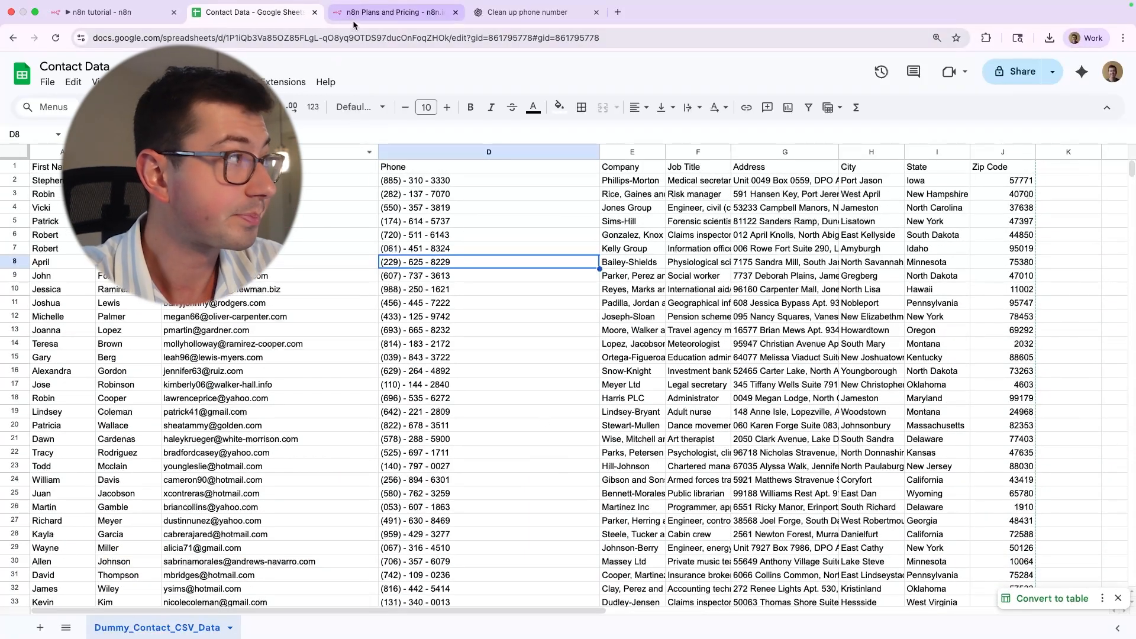
- Back on the n8n canvas, space the Google Sheets node farther from Clean Phone Number and save the workflow
{"action": "left_click", "coordinate": [119, 15]}
{"action": "left_click", "coordinate": [58, 66]}
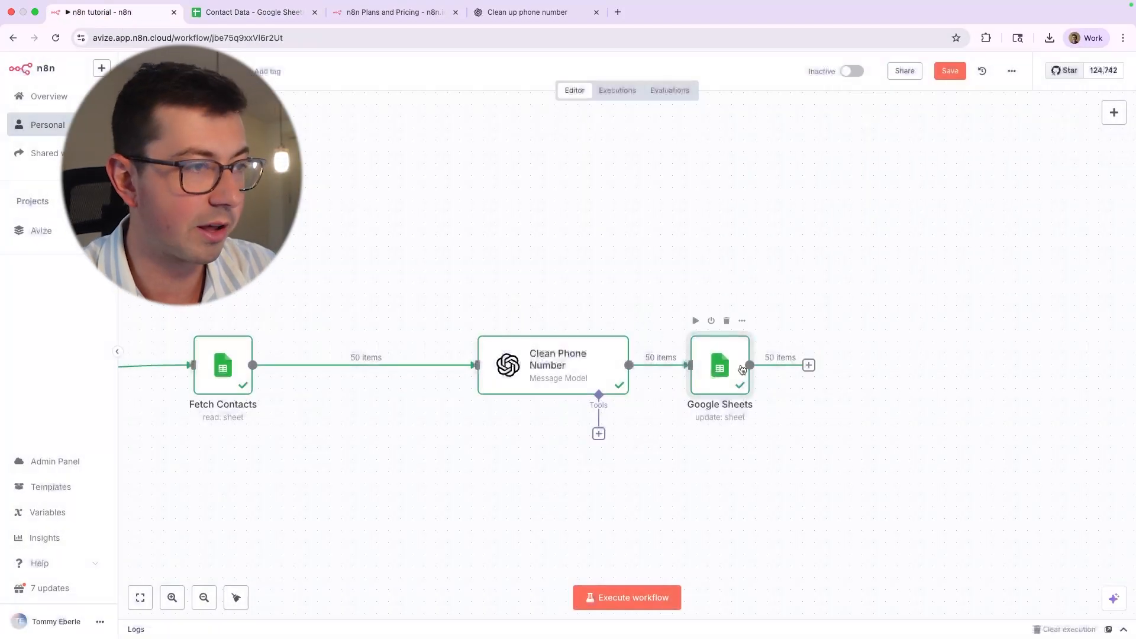
{"action": "left_click_drag", "start_coordinate": [745, 362], "coordinate": [815, 362]}
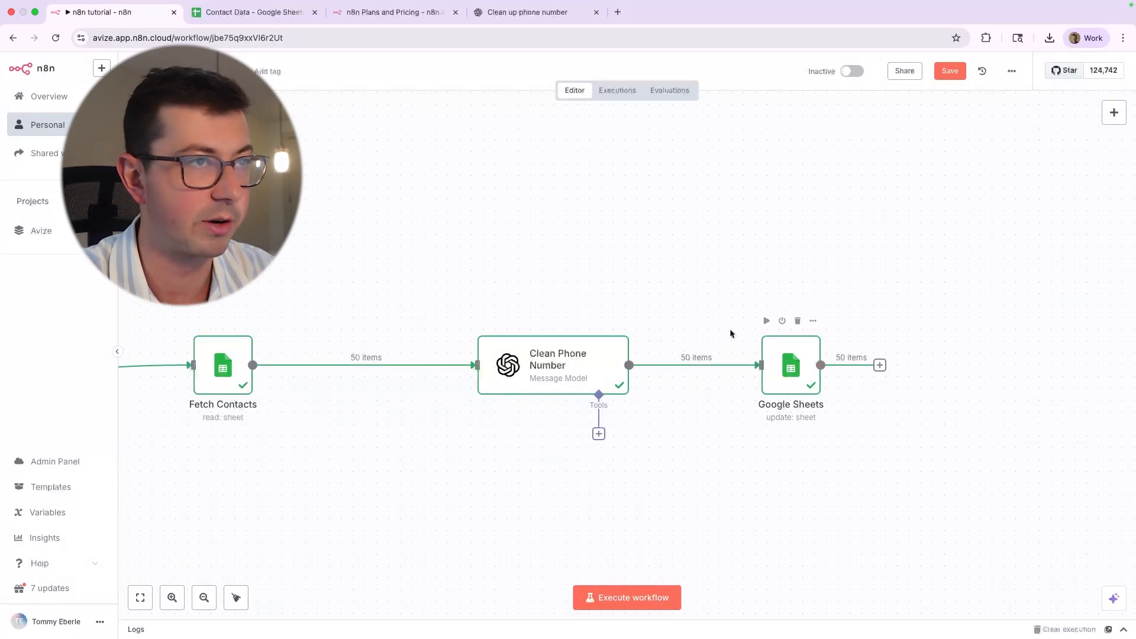
{"action": "left_click", "coordinate": [950, 69]}
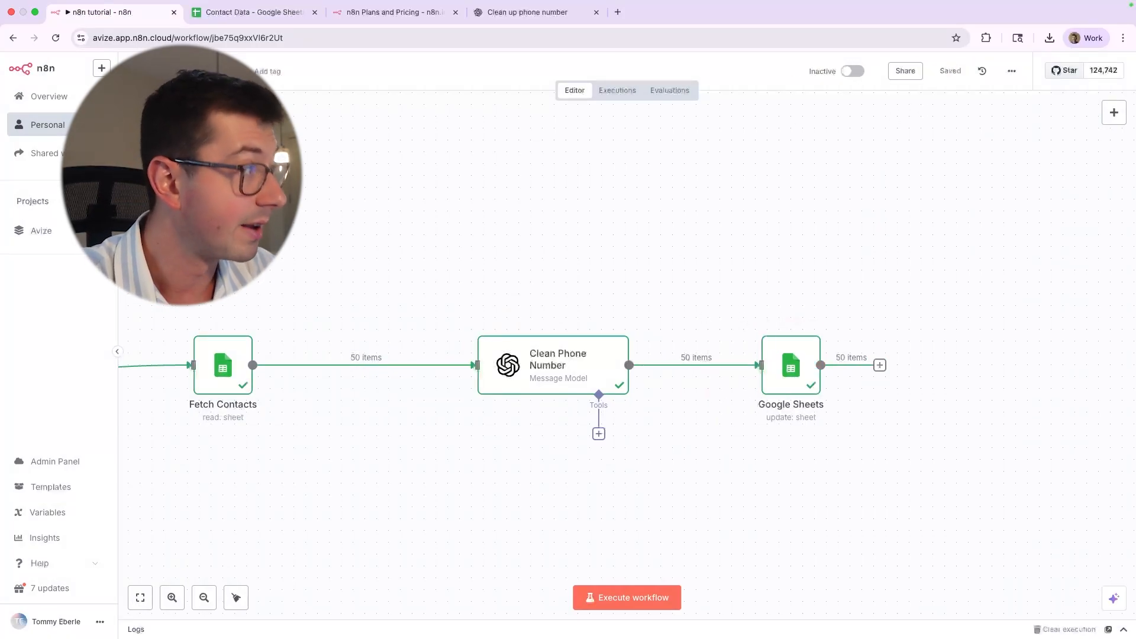
- Reopen the n8n tutorial workflow from the Personal project and load its failed Jul 29, 09:13:54 execution into the editor for debugging
{"action": "left_click", "coordinate": [48, 124]}
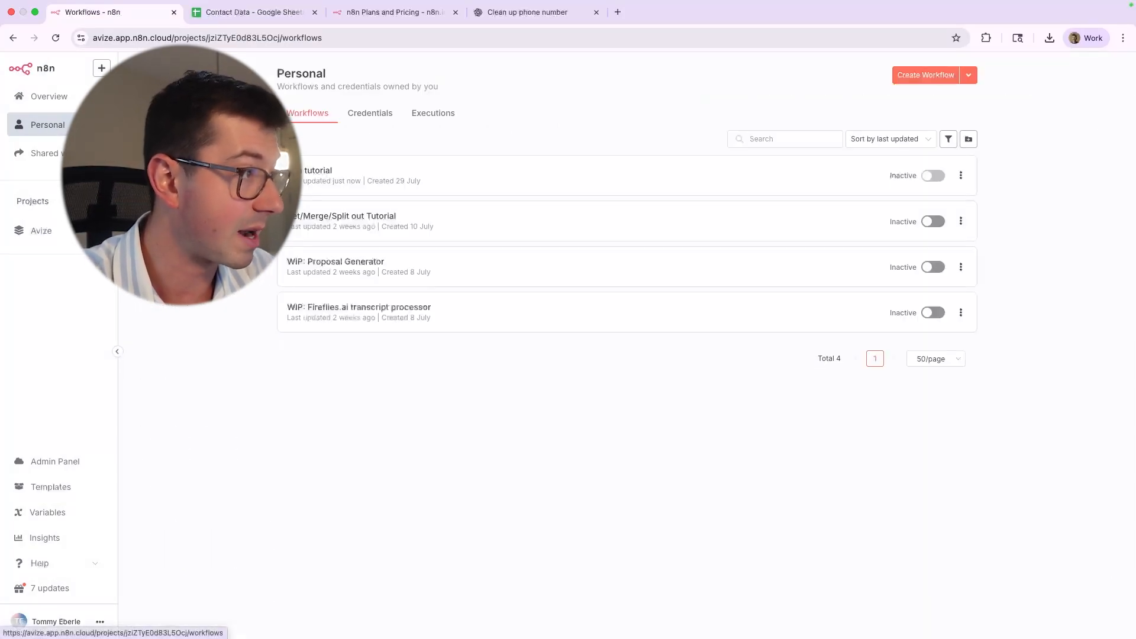
{"action": "left_click", "coordinate": [327, 175]}
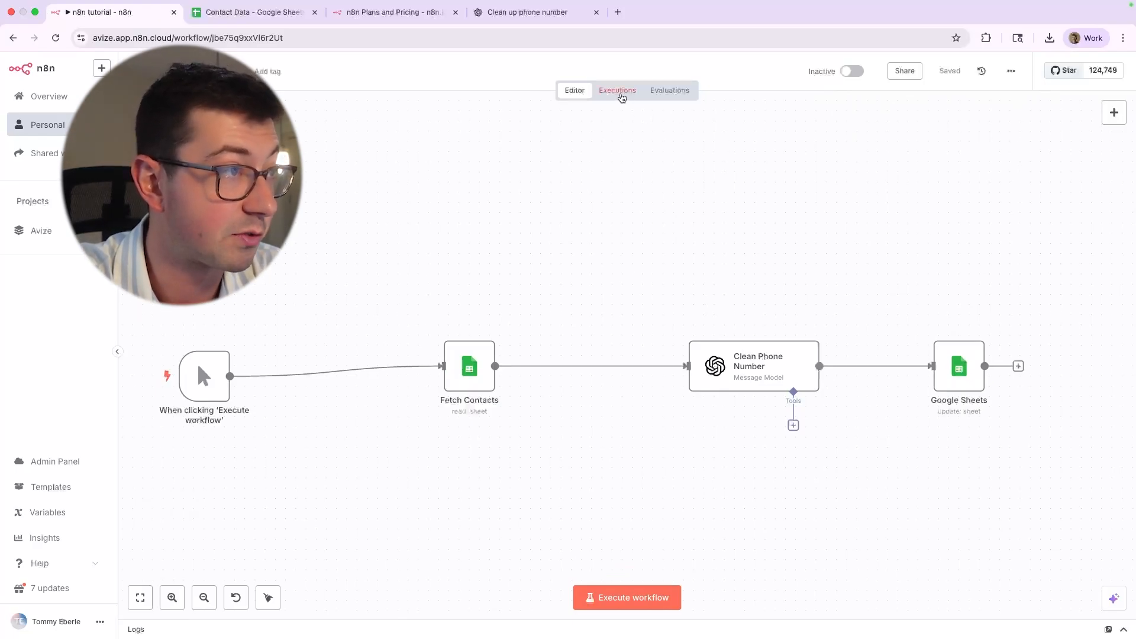
{"action": "left_click", "coordinate": [617, 91]}
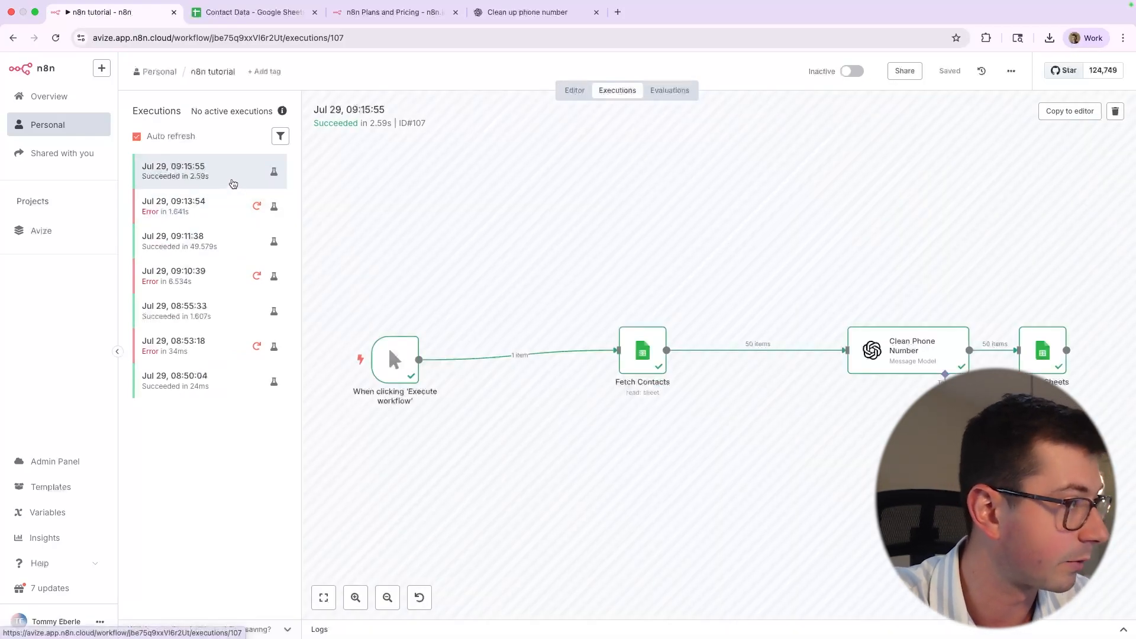
{"action": "left_click", "coordinate": [218, 206]}
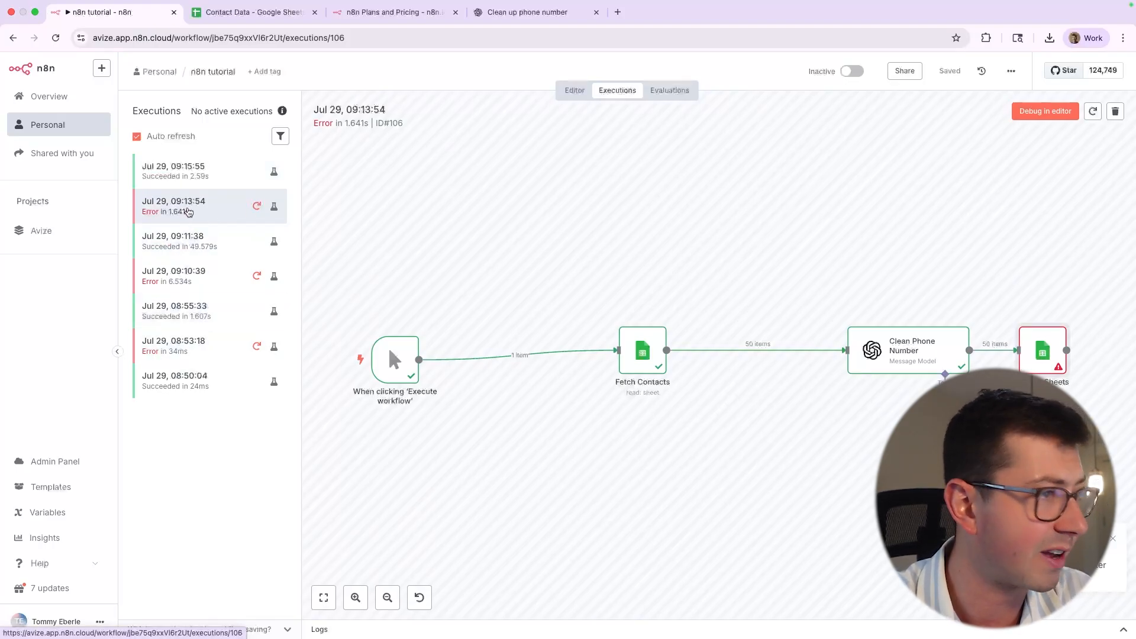
{"action": "left_click", "coordinate": [1037, 114]}
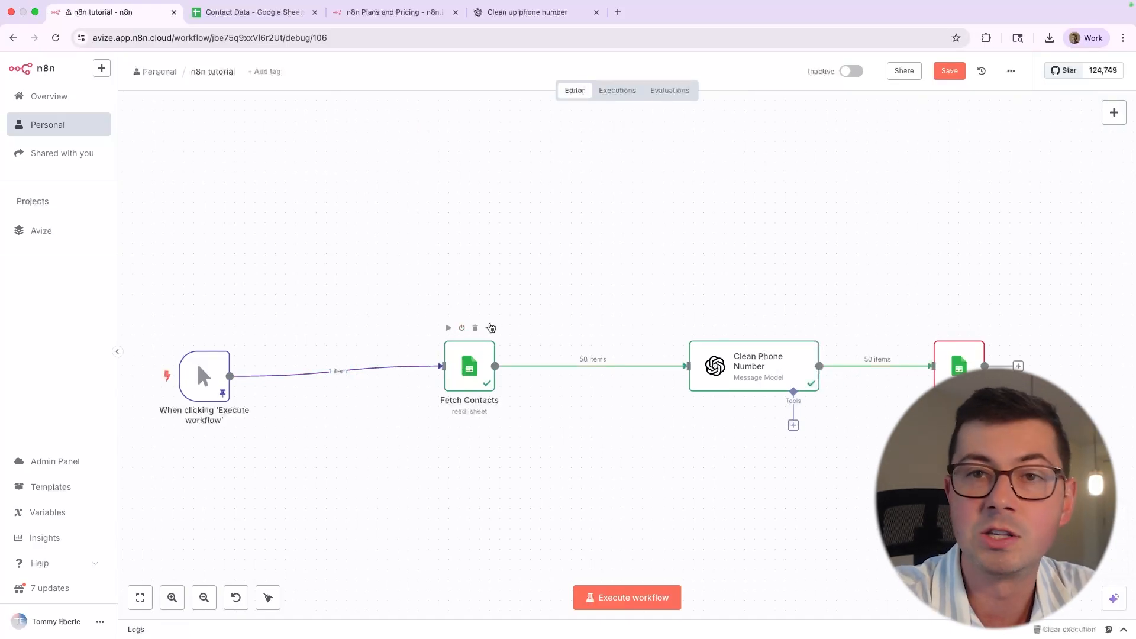
- Inspect the Fetch Contacts output and the Google Sheets update node's error details from the loaded failed execution
{"action": "left_click", "coordinate": [491, 328]}
{"action": "left_click", "coordinate": [505, 340]}
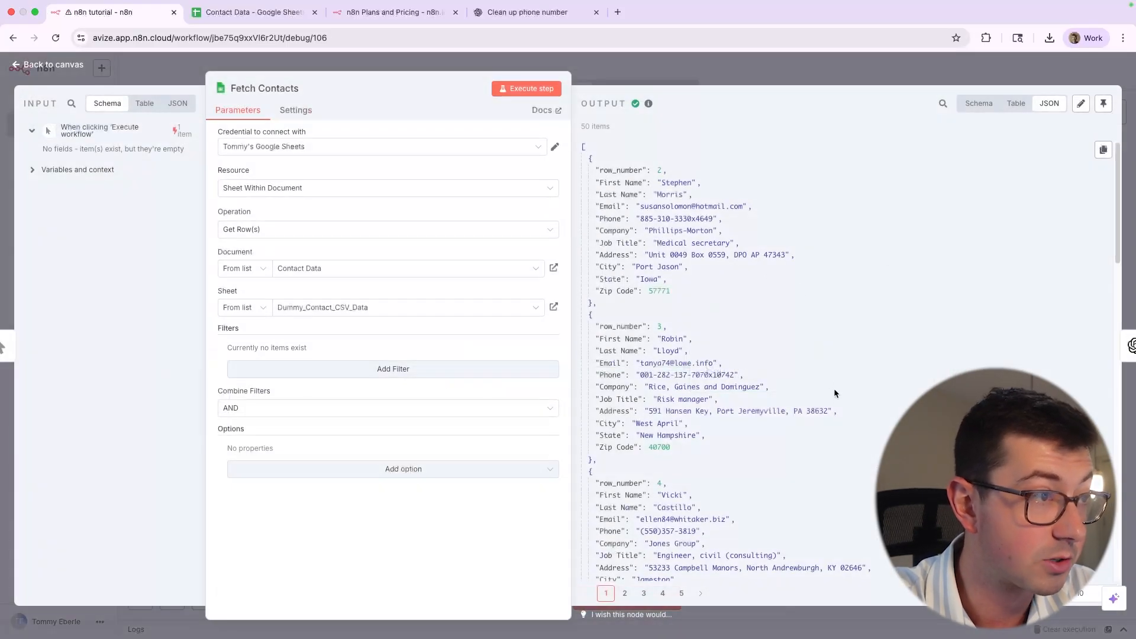
{"action": "scroll", "coordinate": [779, 345], "scroll_direction": "down", "scroll_amount": 10}
{"action": "scroll", "coordinate": [780, 346], "scroll_direction": "up", "scroll_amount": 10}
{"action": "left_click", "coordinate": [65, 69]}
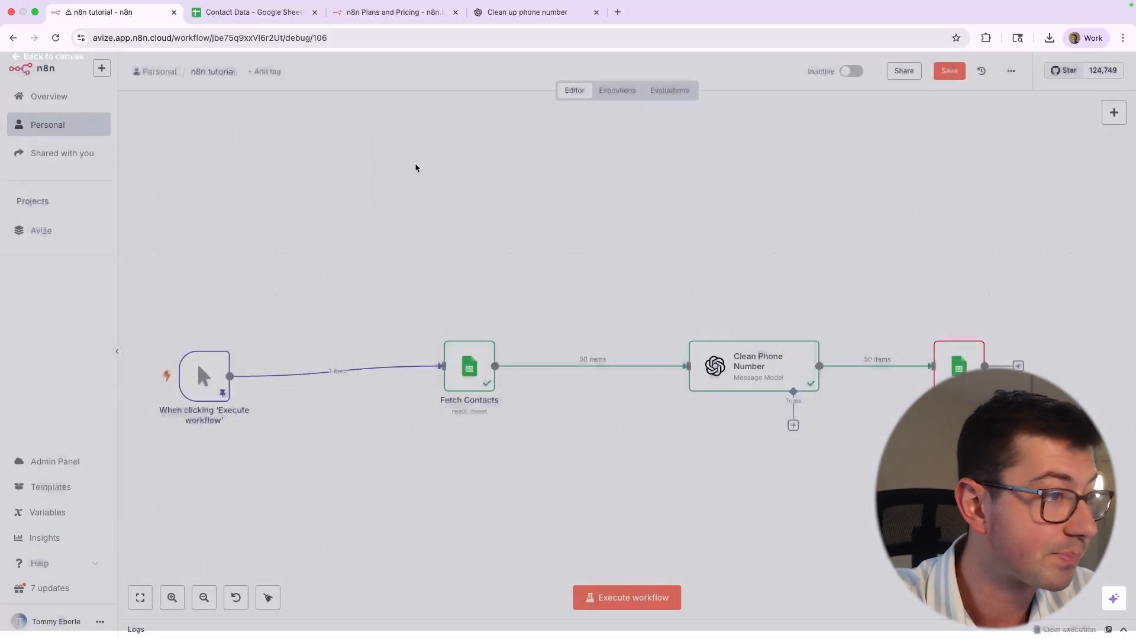
{"action": "left_click", "coordinate": [978, 327]}
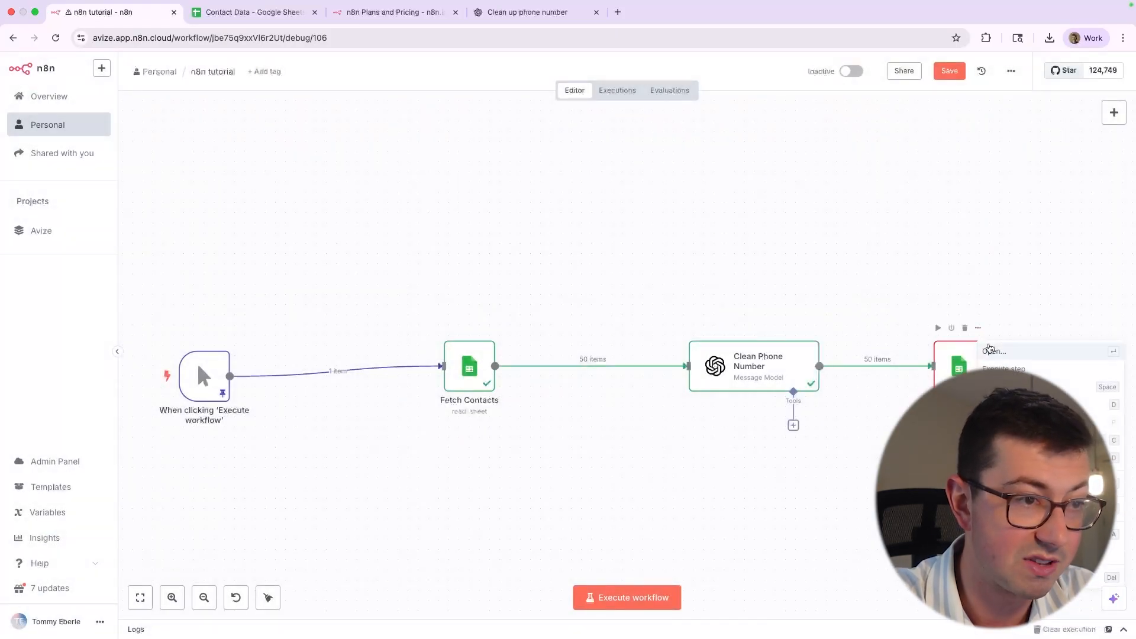
{"action": "left_click", "coordinate": [993, 351]}
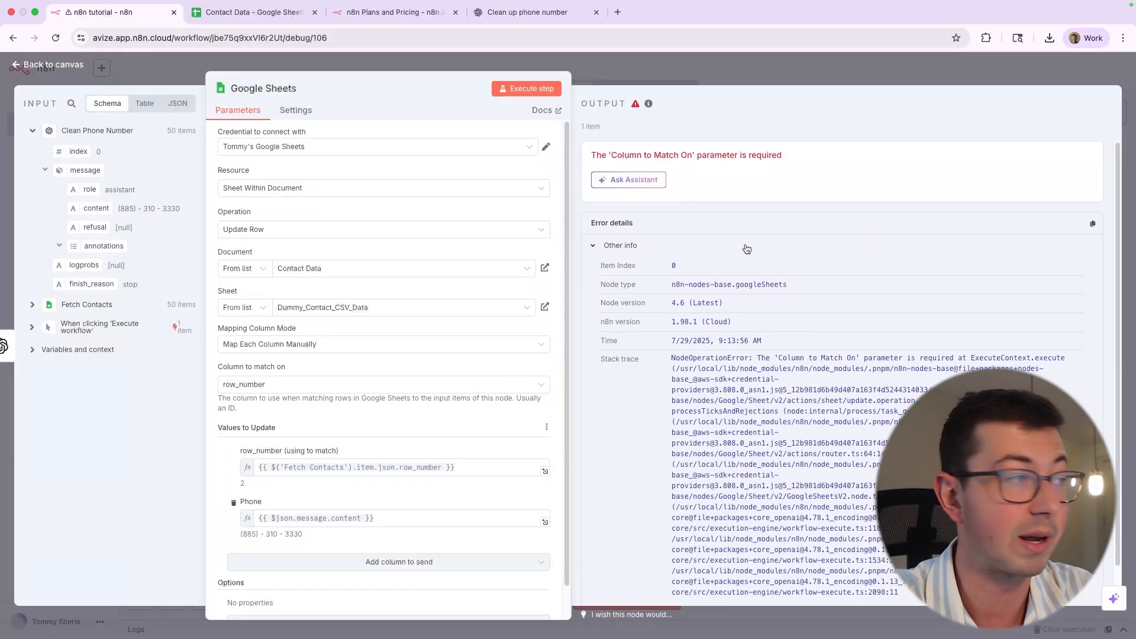
{"action": "left_click", "coordinate": [52, 64]}
- Leave the debug view for the Personal workflow list, saving the changes, and reopen the n8n tutorial workflow
{"action": "left_click", "coordinate": [43, 125]}
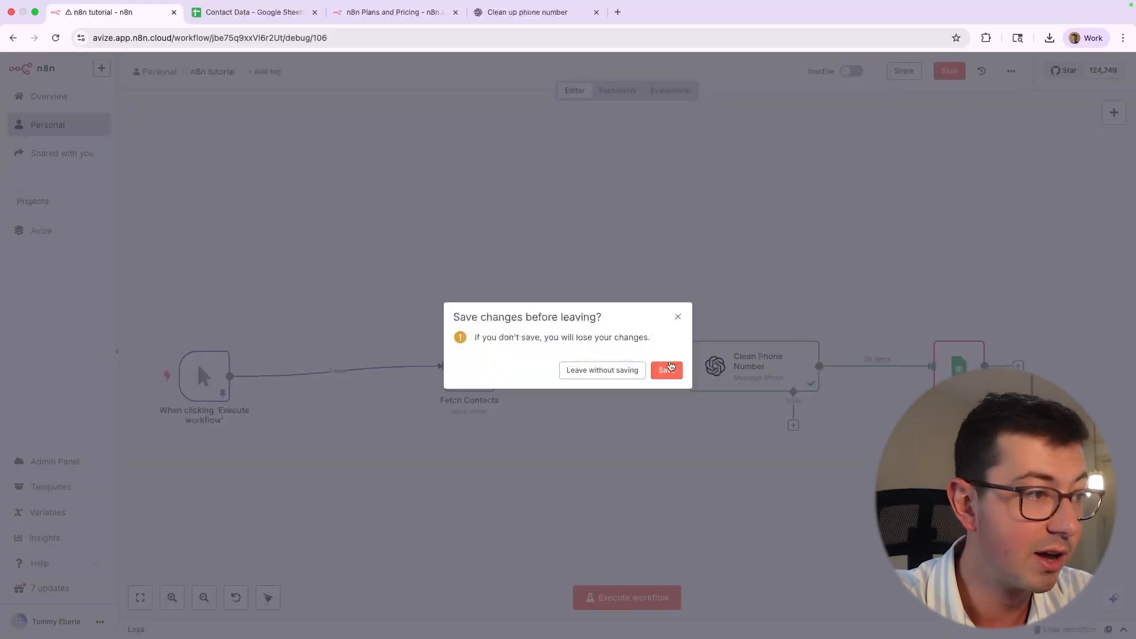
{"action": "left_click", "coordinate": [664, 370]}
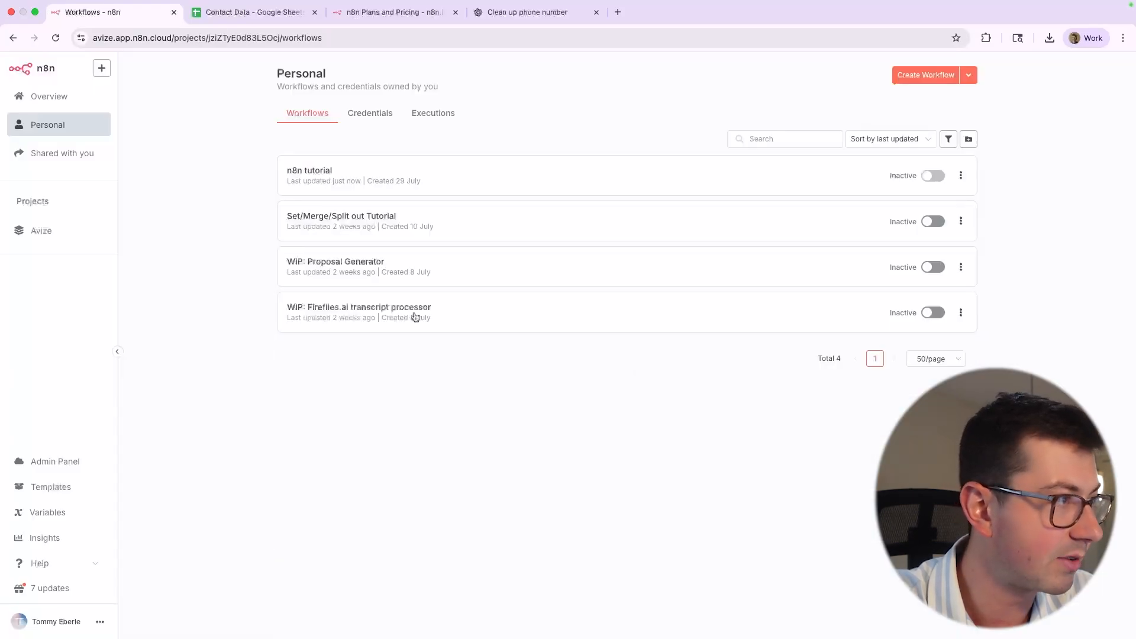
{"action": "left_click", "coordinate": [312, 171]}
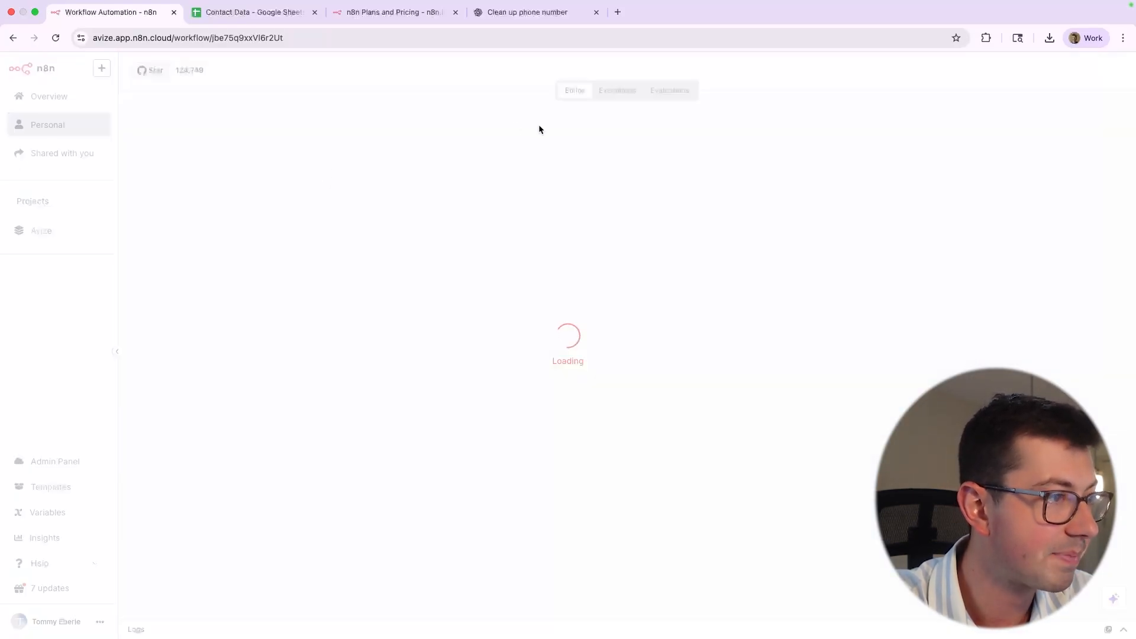
{"action": "scroll", "coordinate": [804, 304], "scroll_direction": "down", "scroll_amount": 2}
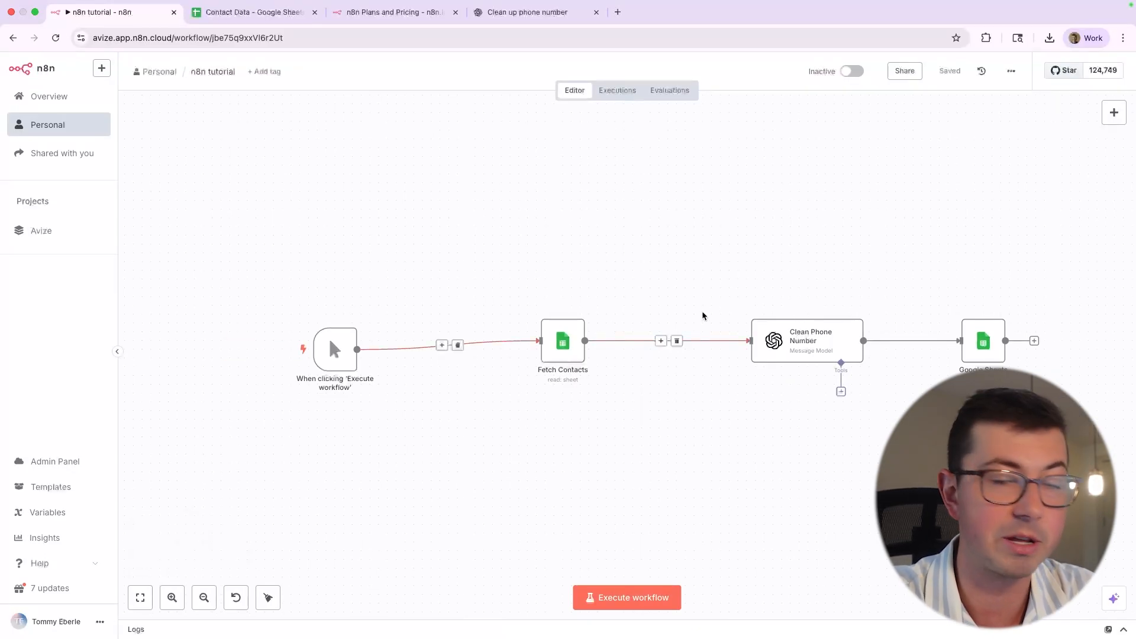
- Look briefly into the Clean Phone Number and Google Sheets nodes and return to the canvas
{"action": "left_click", "coordinate": [856, 312]}
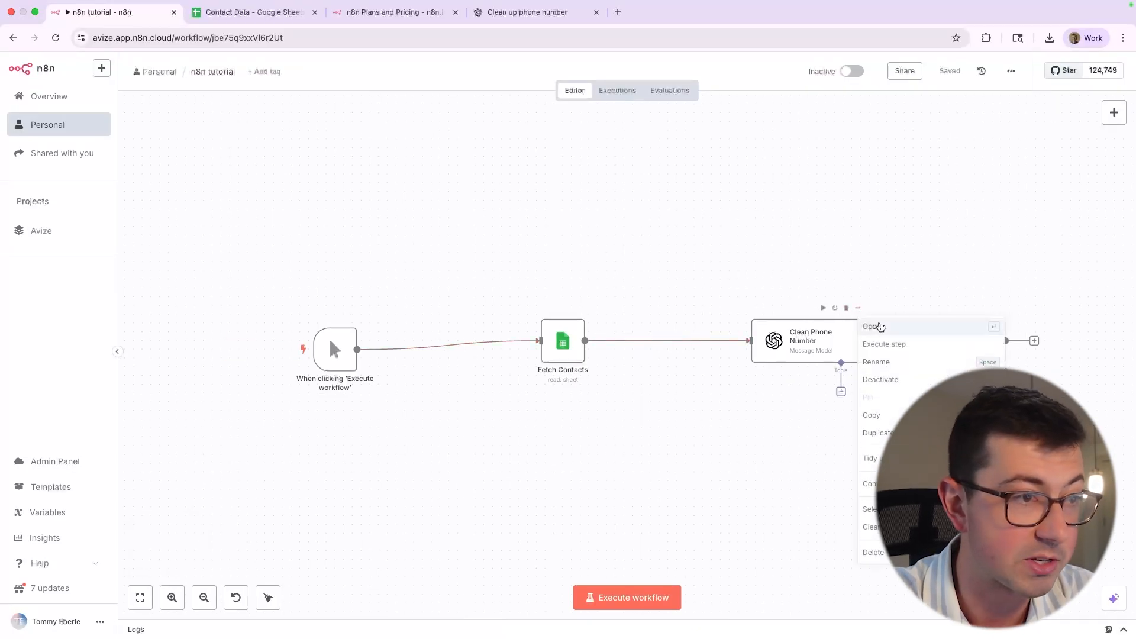
{"action": "left_click", "coordinate": [873, 325]}
{"action": "left_click", "coordinate": [53, 65]}
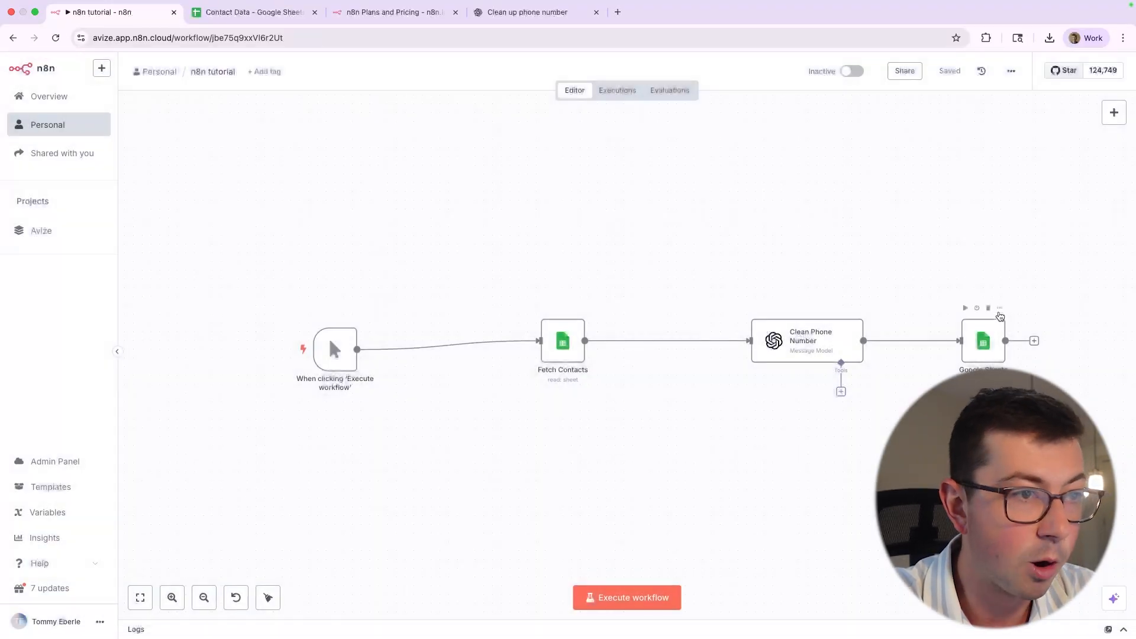
{"action": "left_click", "coordinate": [1000, 310]}
{"action": "left_click", "coordinate": [953, 324]}
{"action": "key", "text": "Escape"}
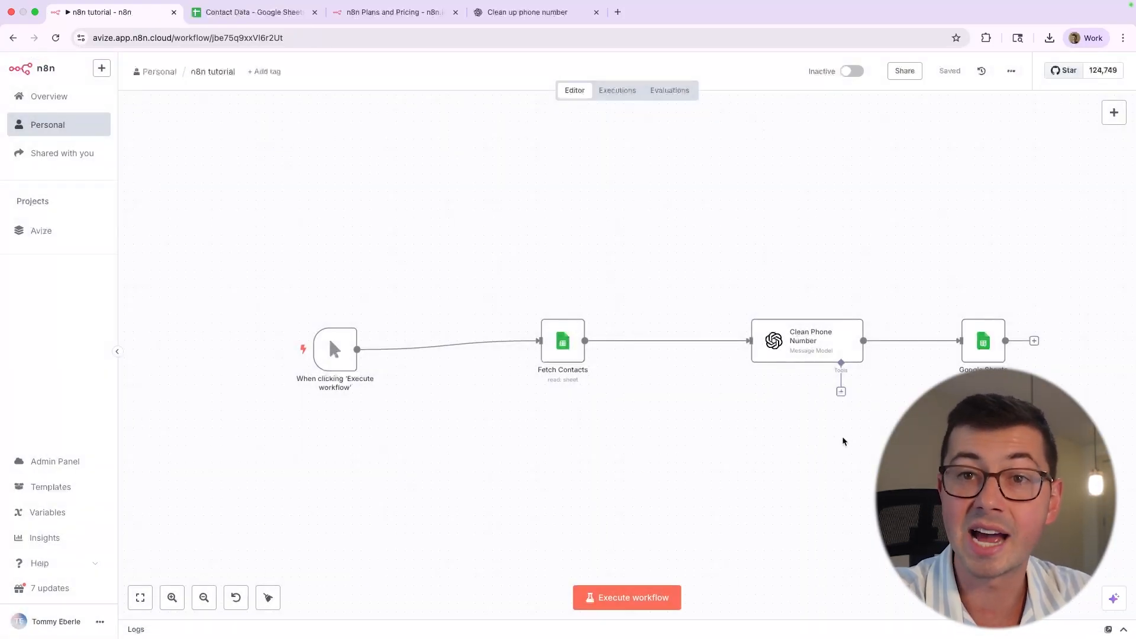
- Execute the whole workflow and review the Google Sheets update node's parameters while it runs
{"action": "left_click", "coordinate": [624, 598]}
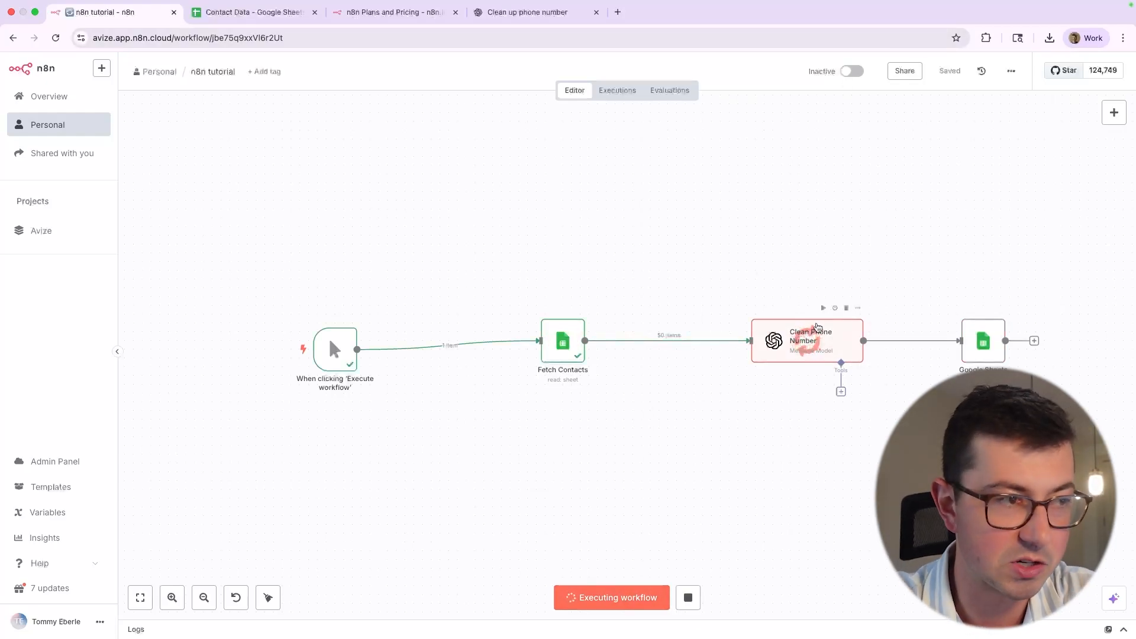
{"action": "scroll", "coordinate": [806, 300], "scroll_direction": "up", "scroll_amount": 1}
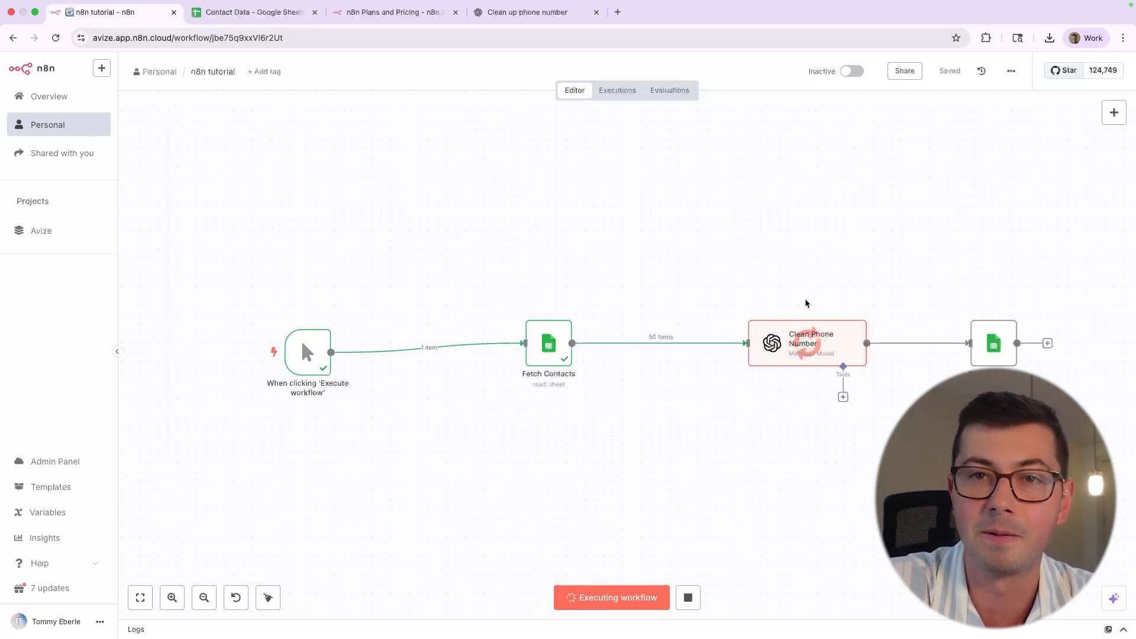
{"action": "scroll", "coordinate": [806, 331], "scroll_direction": "up", "scroll_amount": 1}
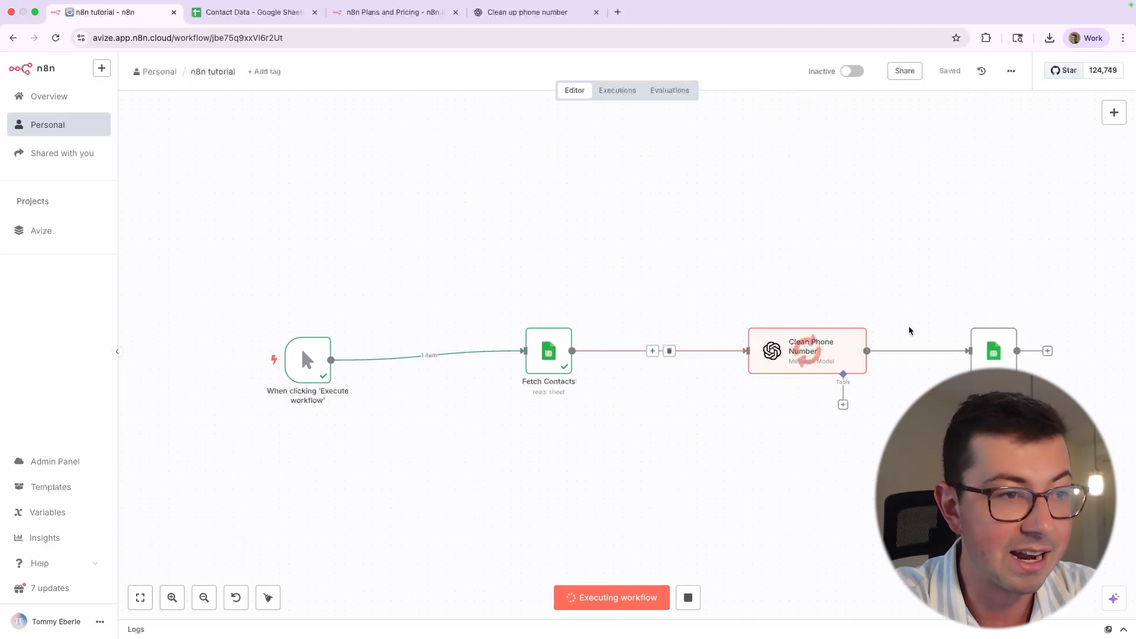
{"action": "left_click", "coordinate": [1010, 316]}
{"action": "left_click", "coordinate": [1024, 333]}
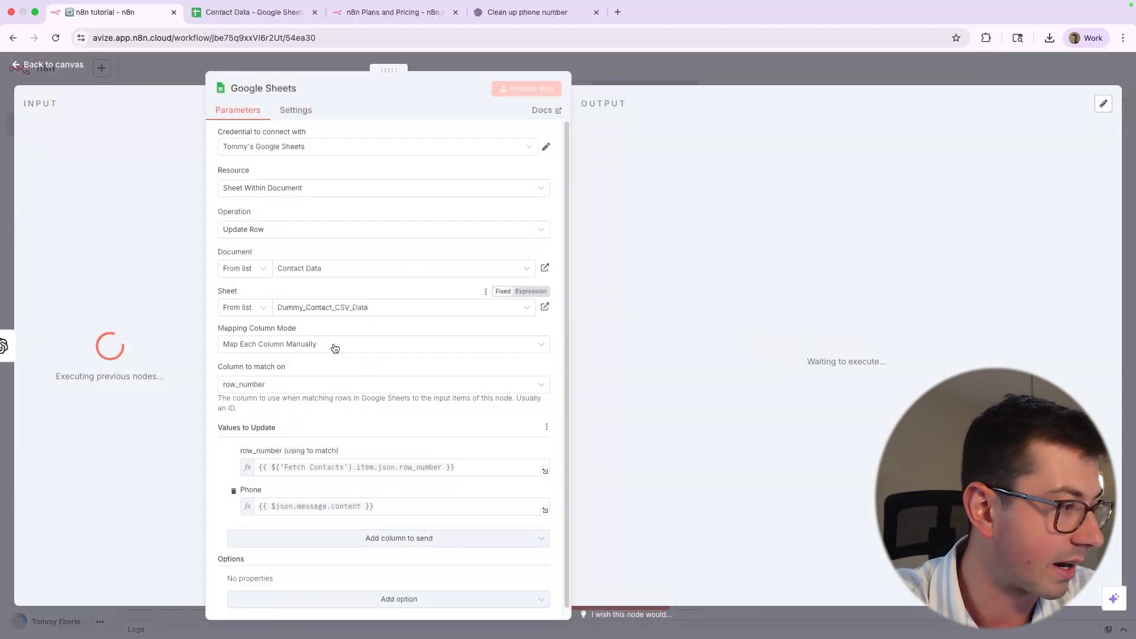
{"action": "scroll", "coordinate": [281, 404], "scroll_direction": "down", "scroll_amount": 1}
{"action": "left_click", "coordinate": [59, 73]}
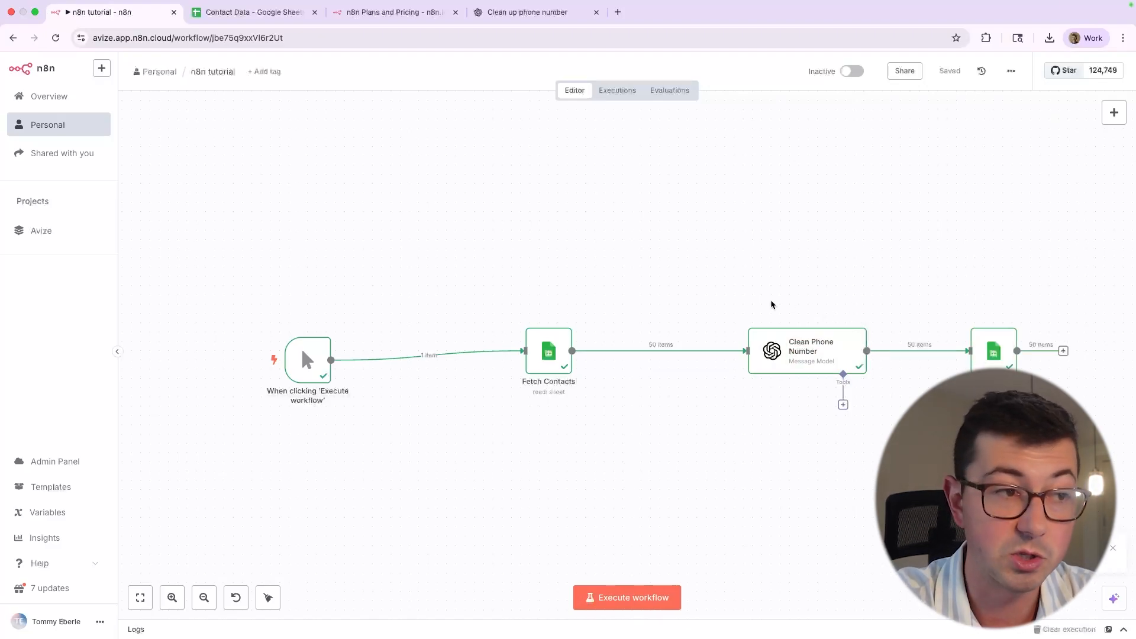
- Move the Google Sheets update node slightly farther from Clean Phone Number and execute only that node
{"action": "scroll", "coordinate": [918, 325], "scroll_direction": "up", "scroll_amount": 3}
{"action": "scroll", "coordinate": [869, 323], "scroll_direction": "right", "scroll_amount": 2}
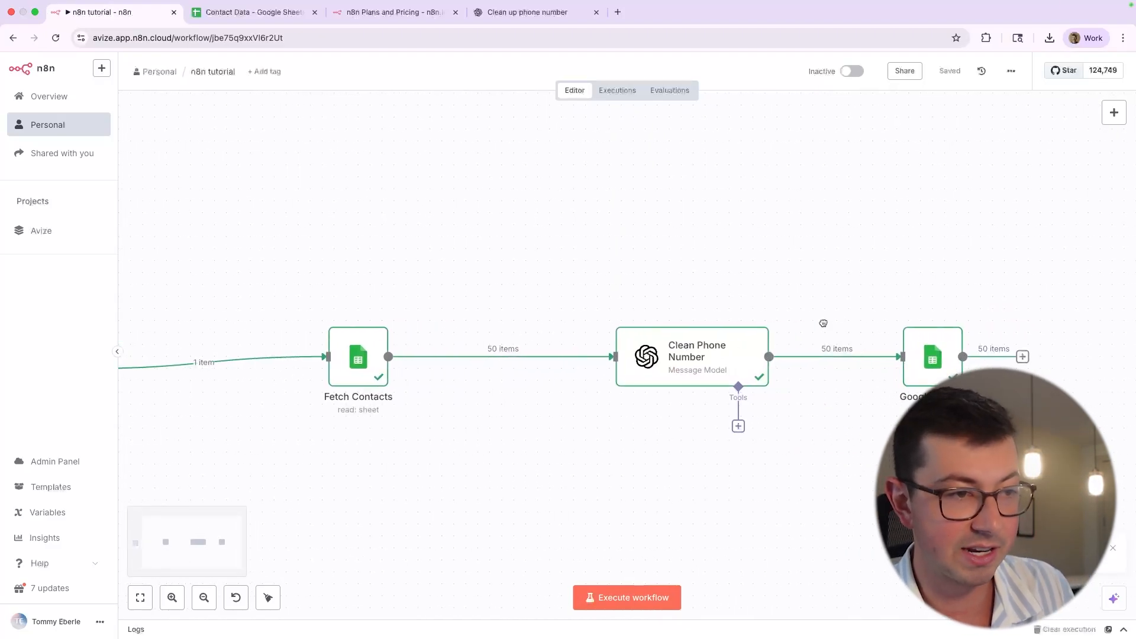
{"action": "left_click_drag", "start_coordinate": [921, 364], "coordinate": [969, 376]}
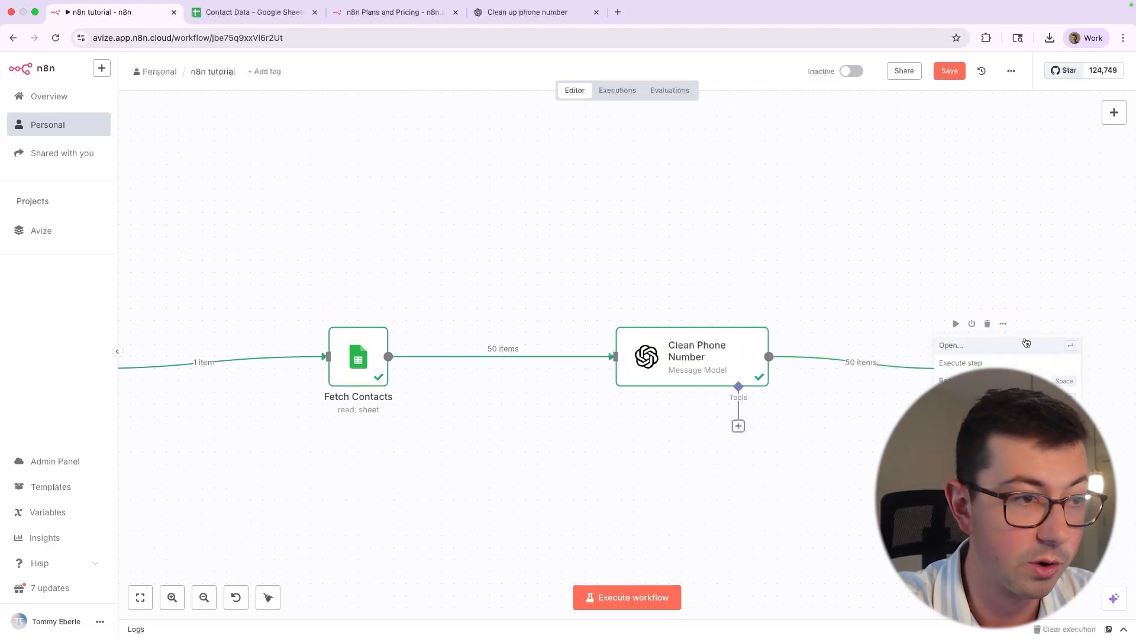
{"action": "double_click", "coordinate": [982, 355]}
{"action": "left_click", "coordinate": [525, 89]}
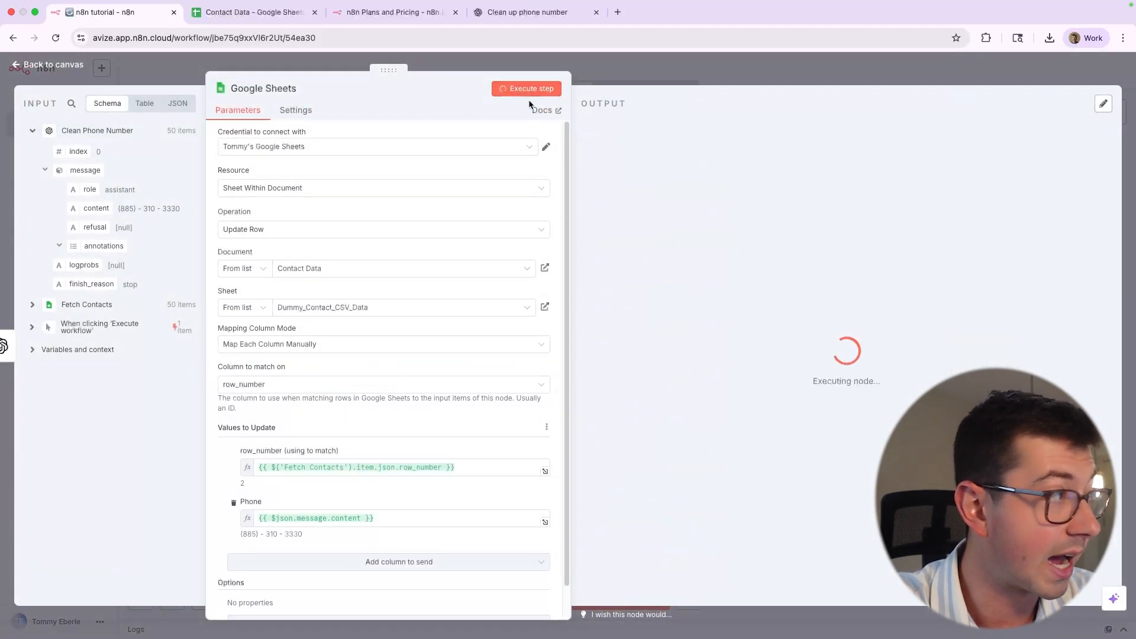
{"action": "left_click", "coordinate": [47, 63]}
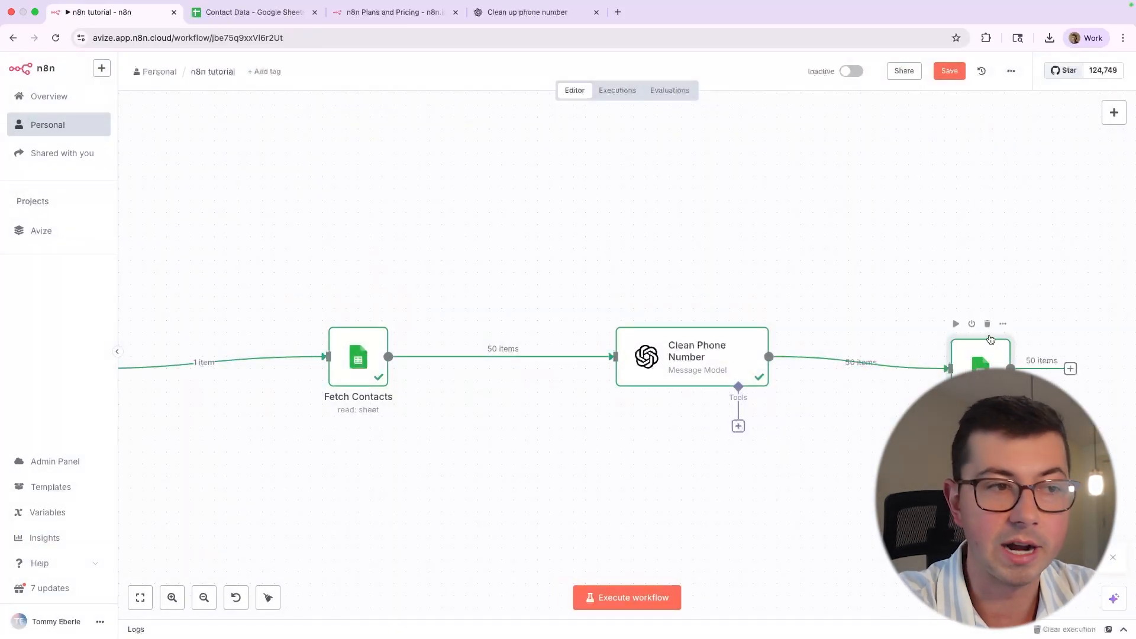
- Execute only the Fetch Contacts node and shift the Clean Phone Number node slightly away from it on the canvas
{"action": "scroll", "coordinate": [946, 331], "scroll_direction": "down", "scroll_amount": 1}
{"action": "scroll", "coordinate": [804, 277], "scroll_direction": "down", "scroll_amount": 2}
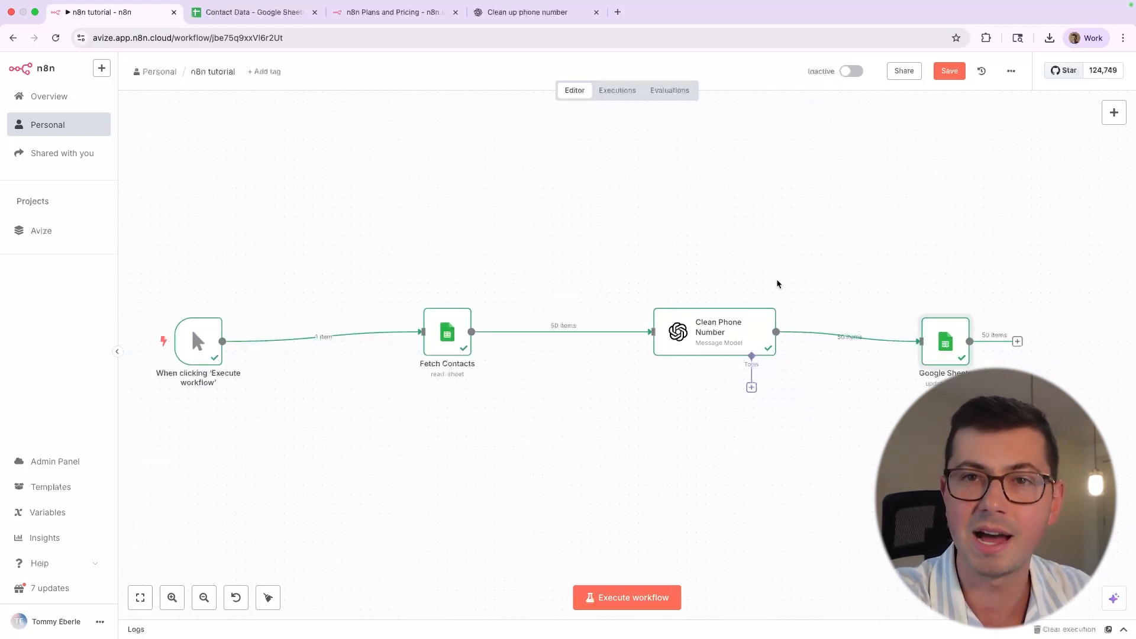
{"action": "scroll", "coordinate": [776, 280], "scroll_direction": "up", "scroll_amount": 2}
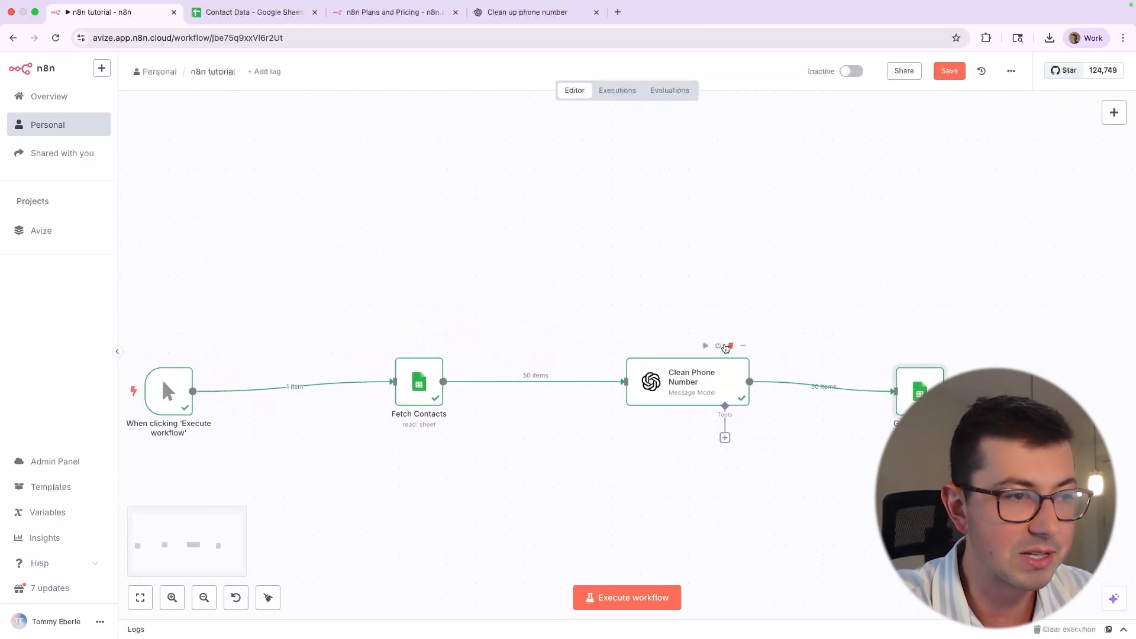
{"action": "left_click", "coordinate": [938, 356]}
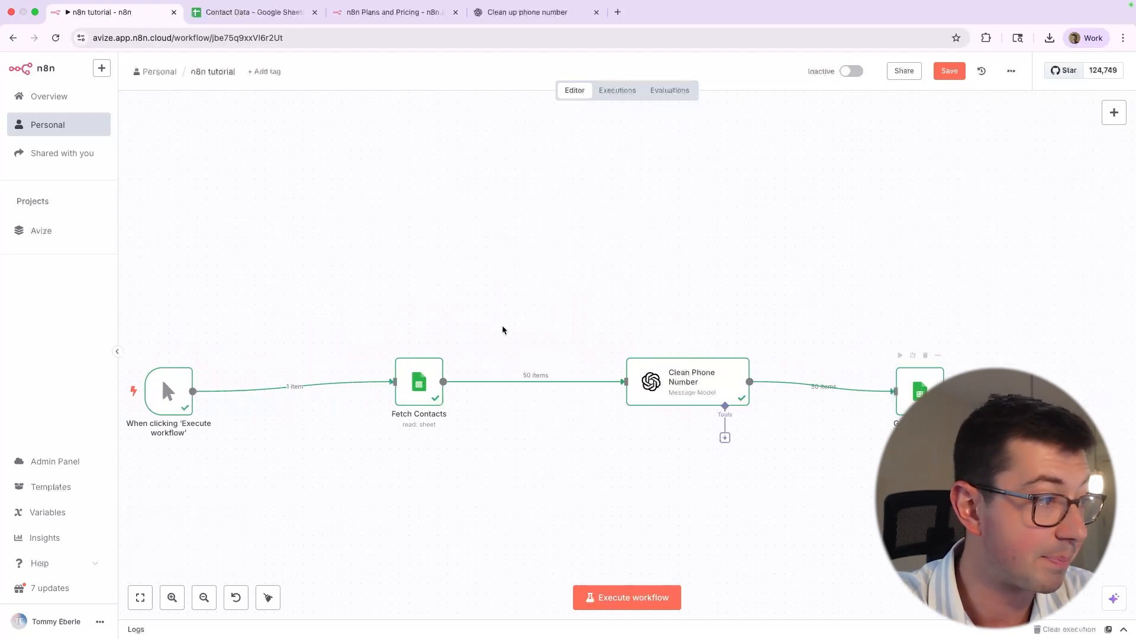
{"action": "left_click", "coordinate": [436, 346]}
{"action": "left_click", "coordinate": [459, 363]}
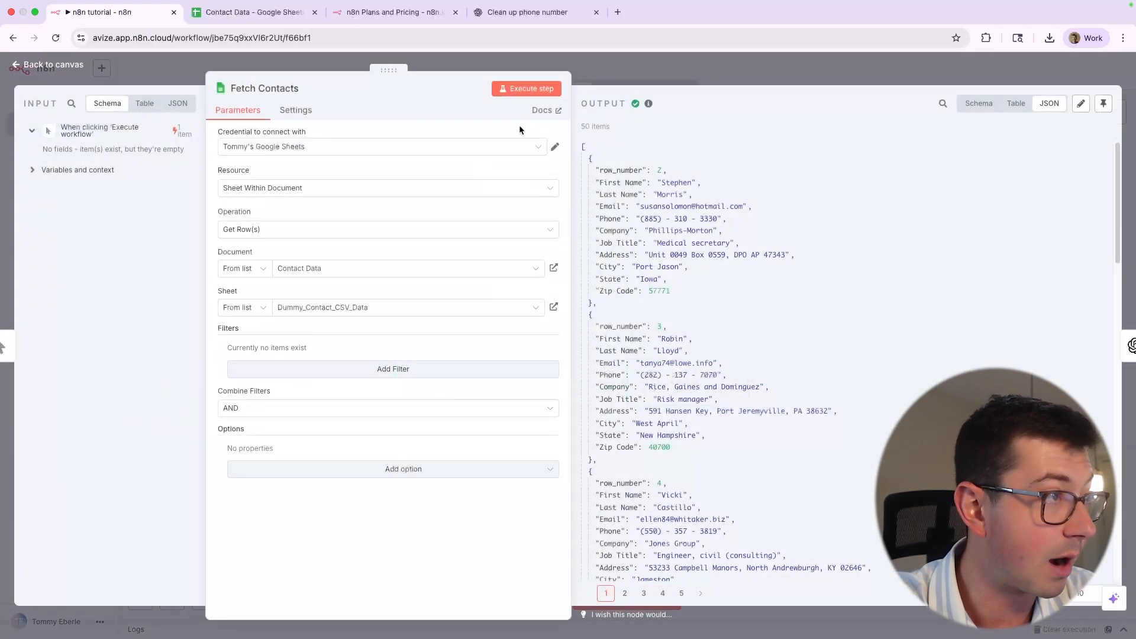
{"action": "left_click", "coordinate": [524, 89]}
{"action": "key", "text": "Escape"}
{"action": "left_click_drag", "start_coordinate": [664, 380], "coordinate": [672, 382]}
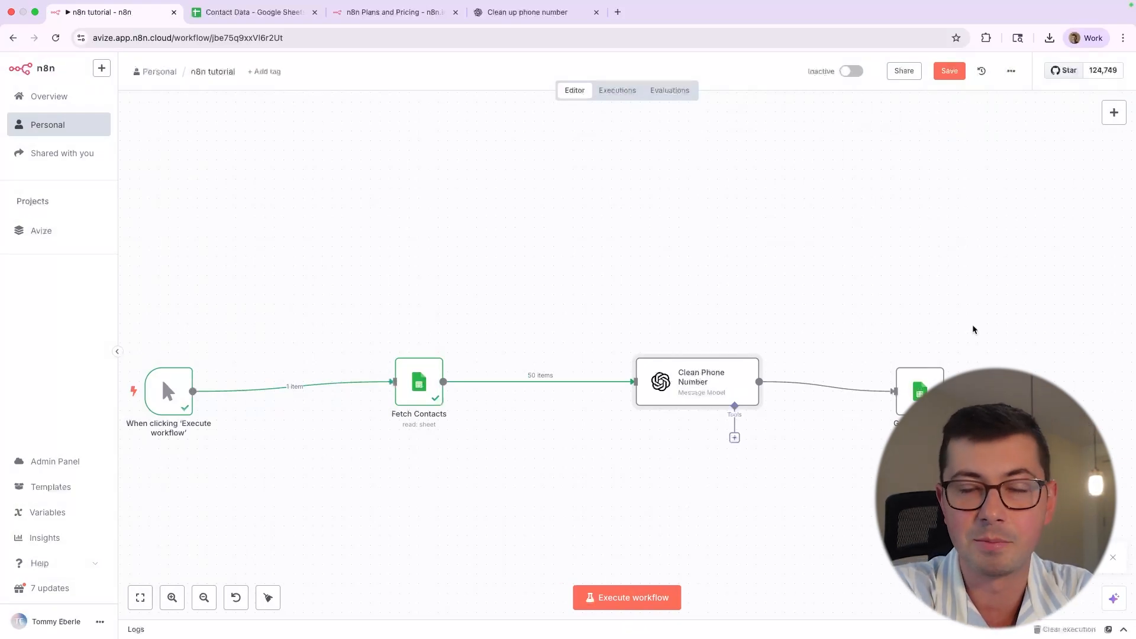
- Insert a Limit node between Fetch Contacts and Clean Phone Number
{"action": "mouse_move", "coordinate": [925, 358]}
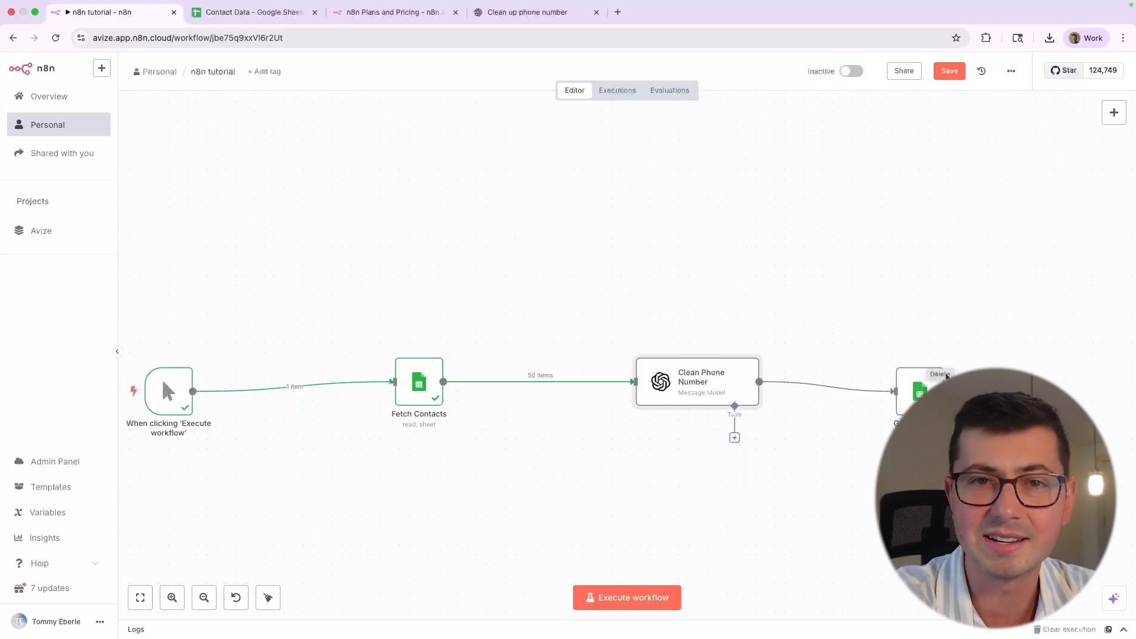
{"action": "mouse_move", "coordinate": [284, 384]}
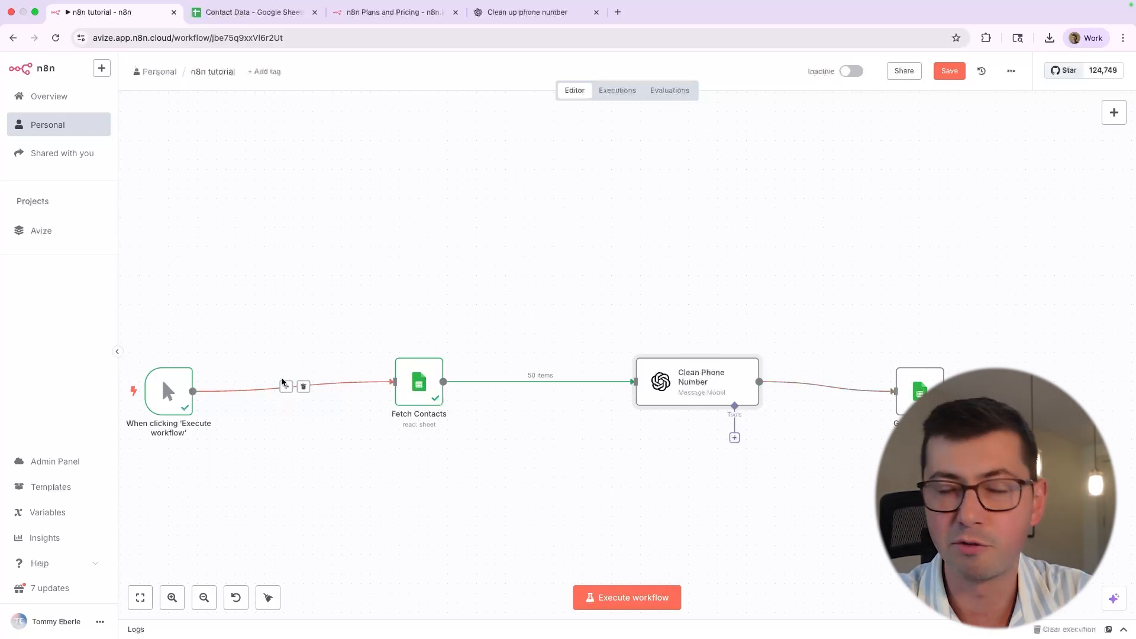
{"action": "mouse_move", "coordinate": [690, 358]}
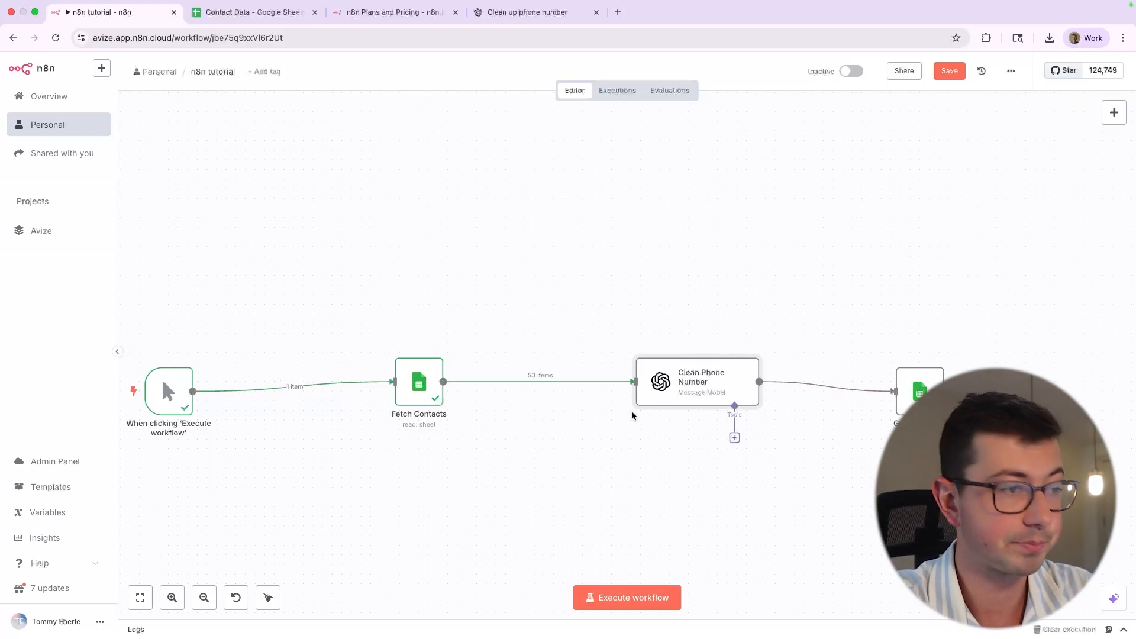
{"action": "mouse_move", "coordinate": [532, 383]}
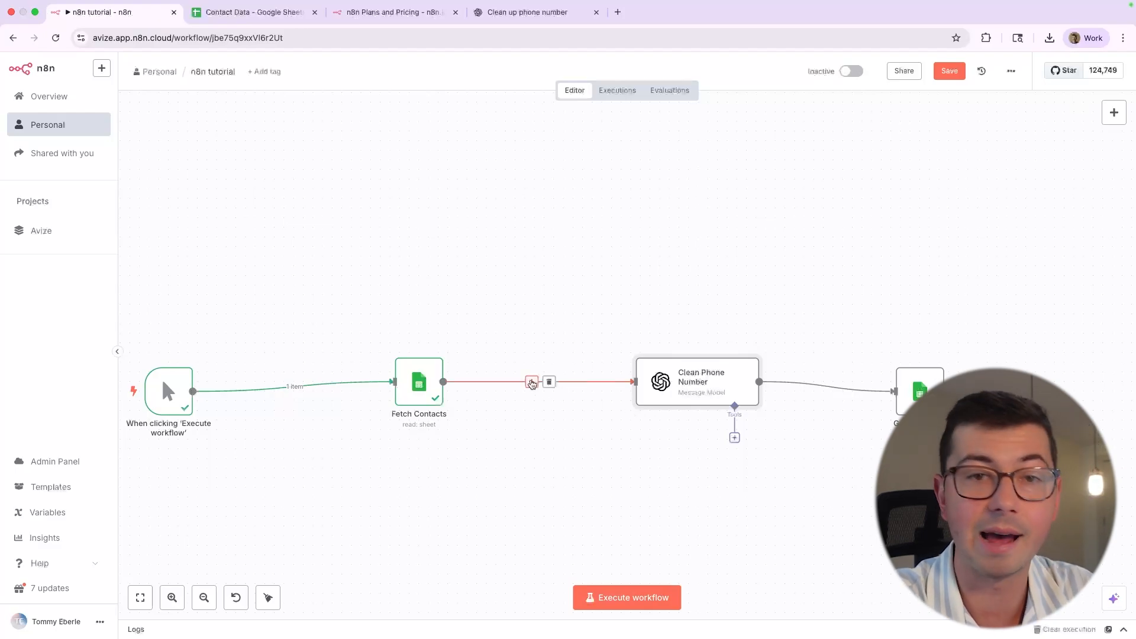
{"action": "left_click", "coordinate": [531, 382]}
{"action": "type", "text": "limit"}
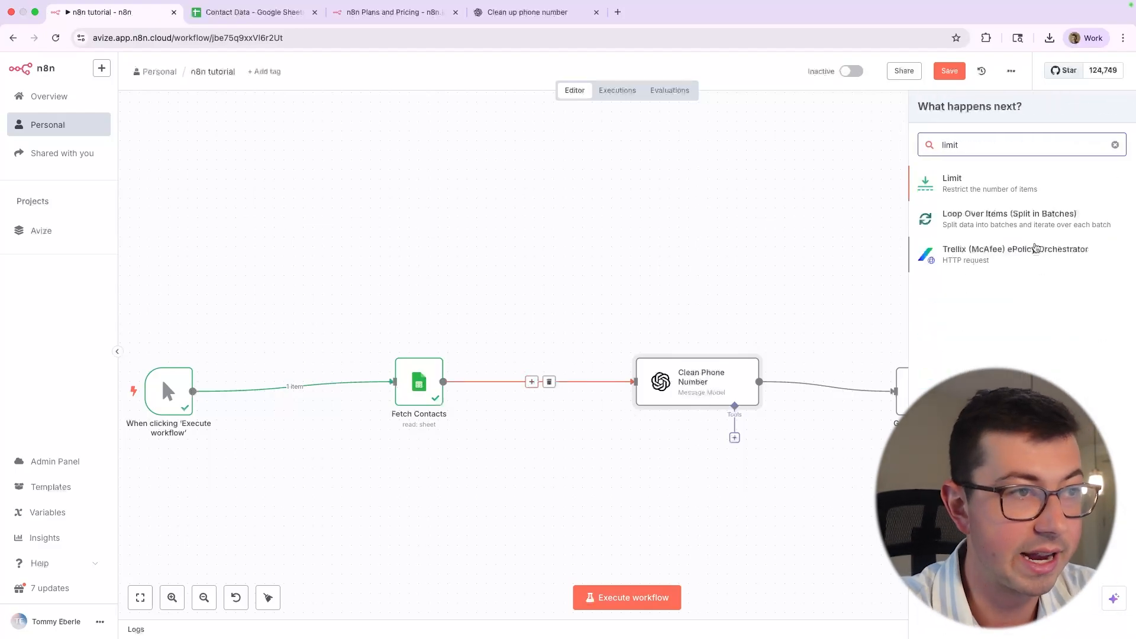
{"action": "left_click", "coordinate": [1006, 187]}
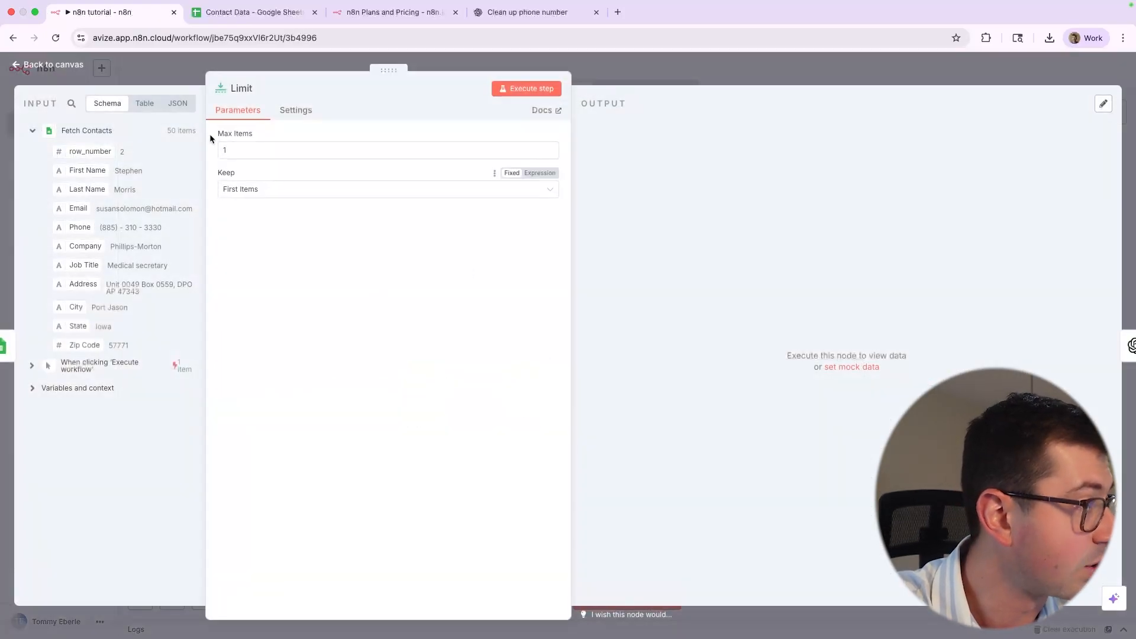
- Set the Limit node's Max Items to 5, execute the step, and view its input data as a table
{"action": "left_click", "coordinate": [274, 152]}
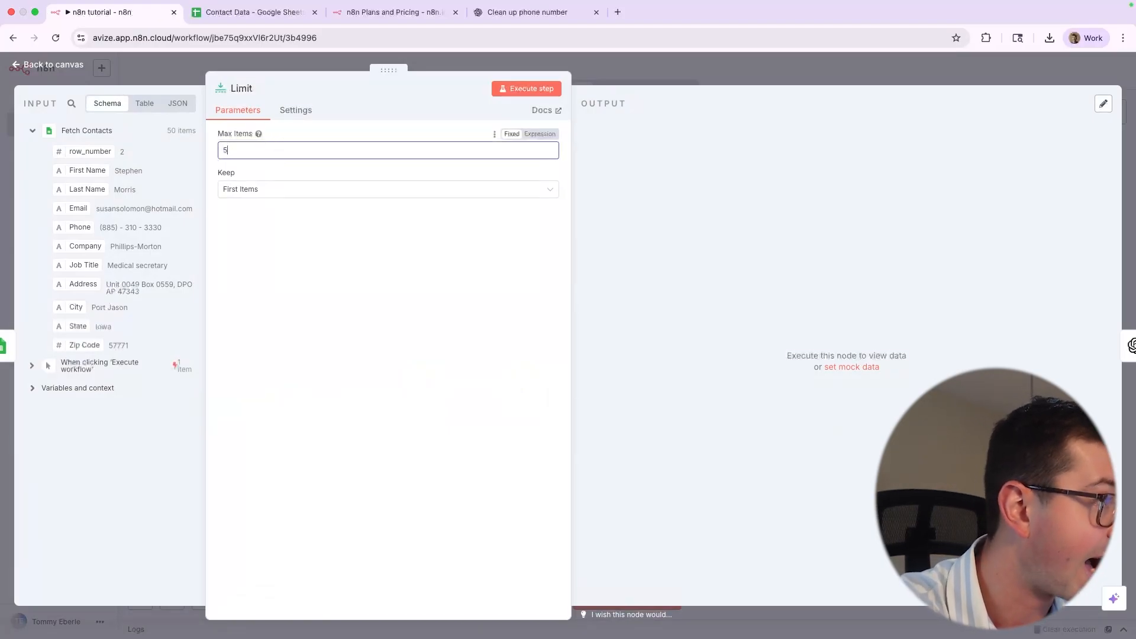
{"action": "left_click", "coordinate": [526, 89]}
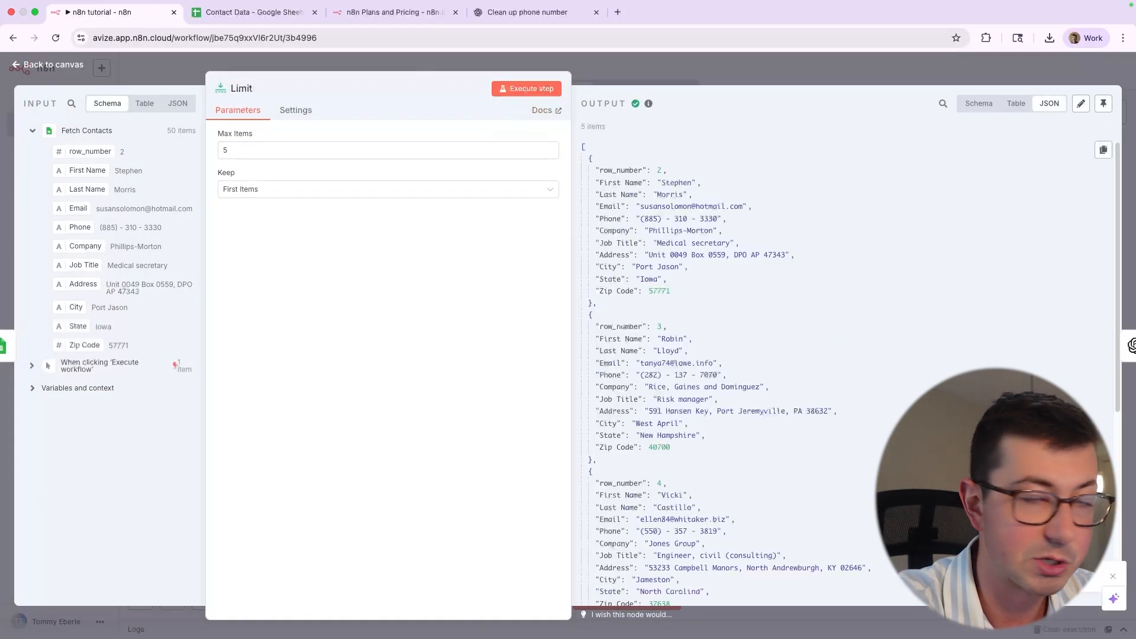
{"action": "left_click", "coordinate": [144, 103]}
{"action": "scroll", "coordinate": [28, 299], "scroll_direction": "down", "scroll_amount": 1}
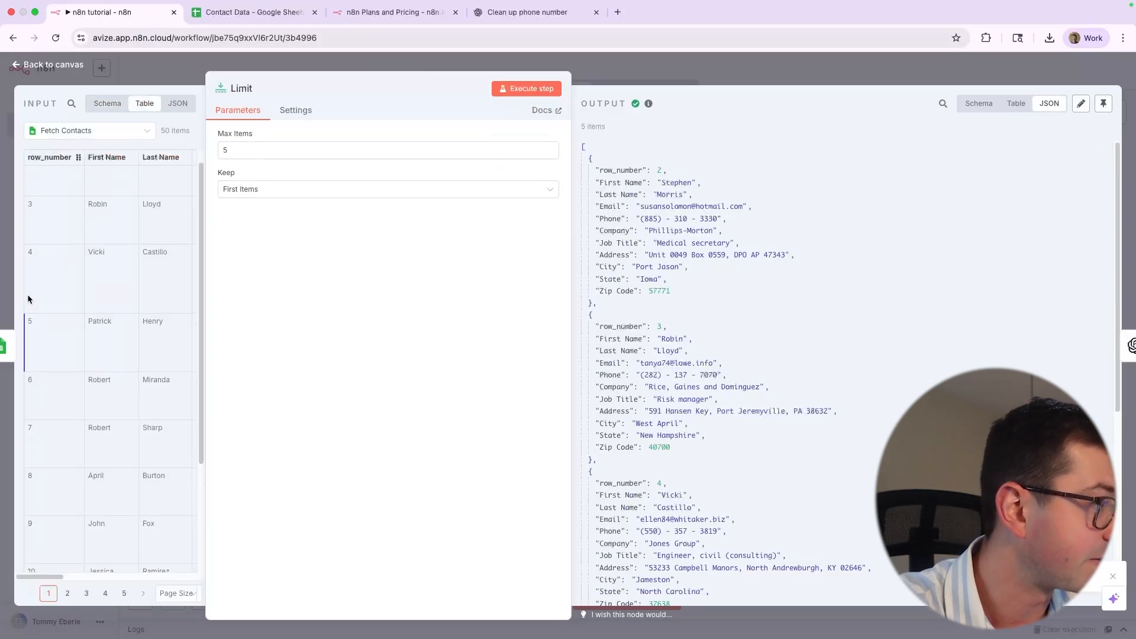
- Set the Limit node's Max Items to 1, execute the step, and return to the canvas
{"action": "left_click", "coordinate": [284, 144]}
{"action": "key", "text": "BackSpace"}
{"action": "type", "text": "1"}
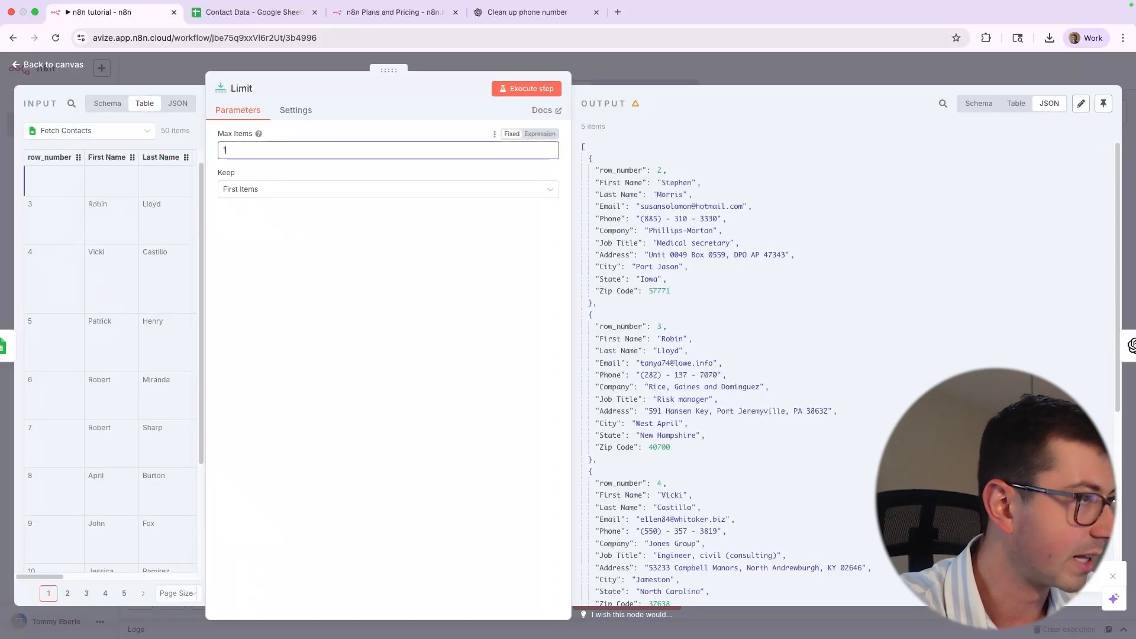
{"action": "left_click", "coordinate": [501, 90]}
{"action": "left_click", "coordinate": [78, 66]}
- Move the Limit node slightly farther from Fetch Contacts and execute the whole workflow with it in place
{"action": "mouse_move", "coordinate": [784, 279]}
{"action": "left_mouse_down"}
{"action": "mouse_move", "coordinate": [689, 280]}
{"action": "mouse_move", "coordinate": [790, 297]}
{"action": "left_mouse_up"}
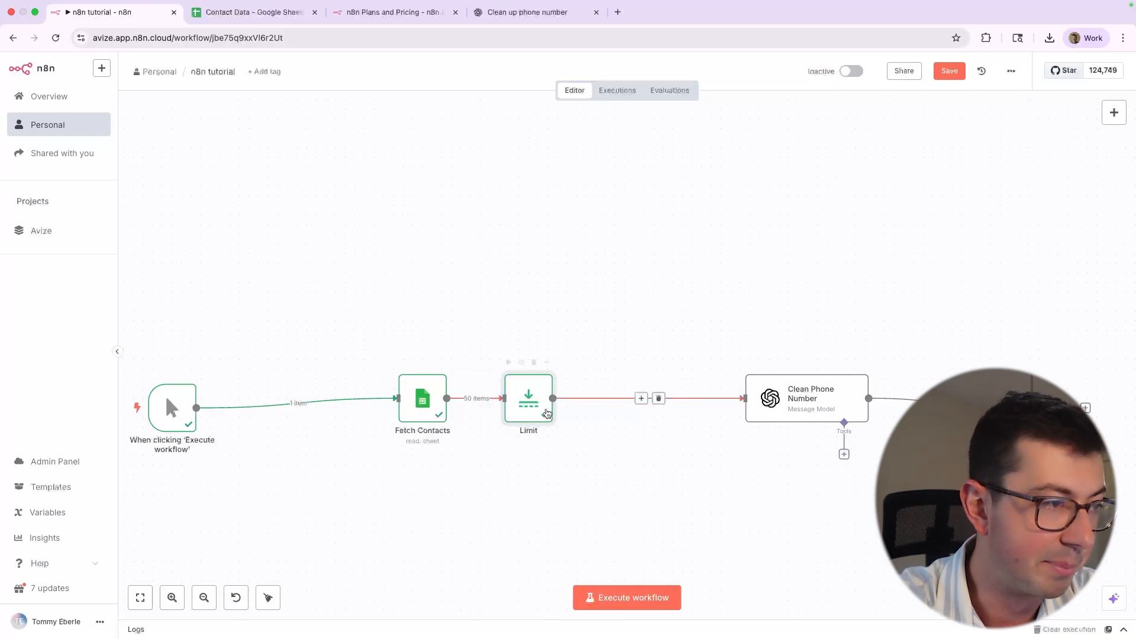
{"action": "left_click_drag", "start_coordinate": [545, 410], "coordinate": [555, 409]}
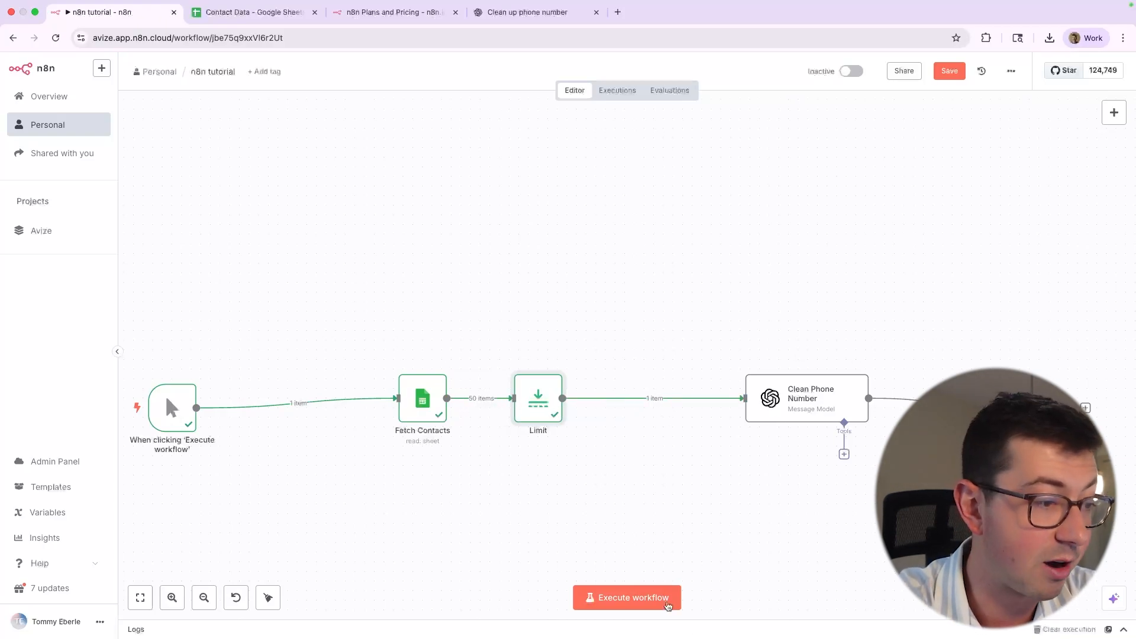
{"action": "left_click", "coordinate": [668, 603]}
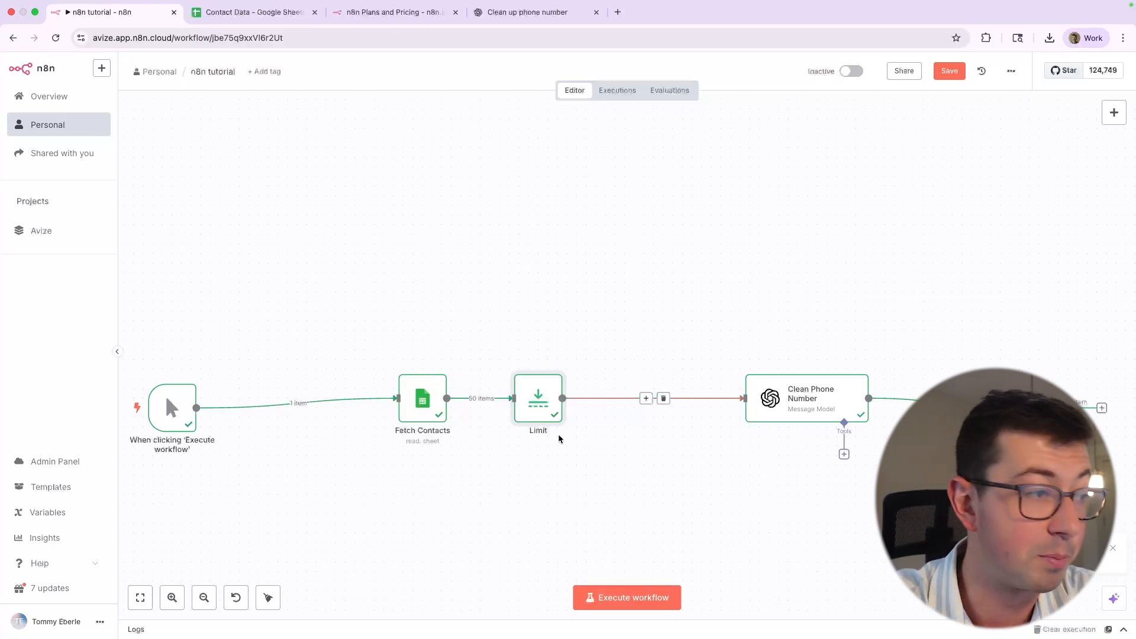
{"action": "left_click_drag", "start_coordinate": [534, 409], "coordinate": [553, 408]}
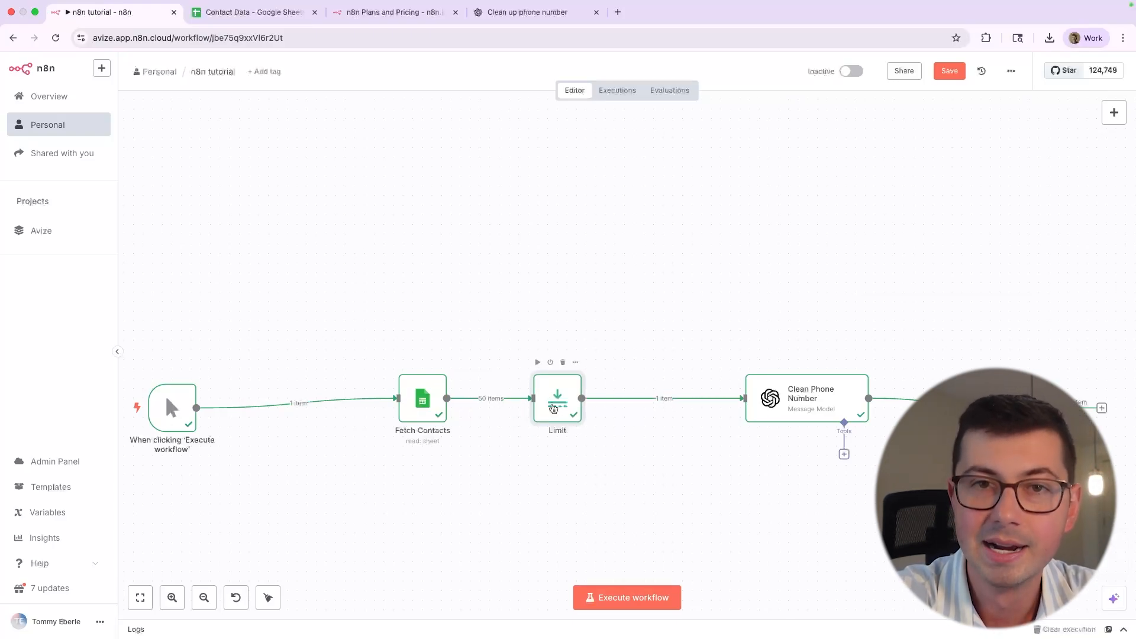
- Save the n8n tutorial workflow and reopen it from the Personal workflows list
{"action": "left_click", "coordinate": [949, 71]}
{"action": "left_click", "coordinate": [55, 131]}
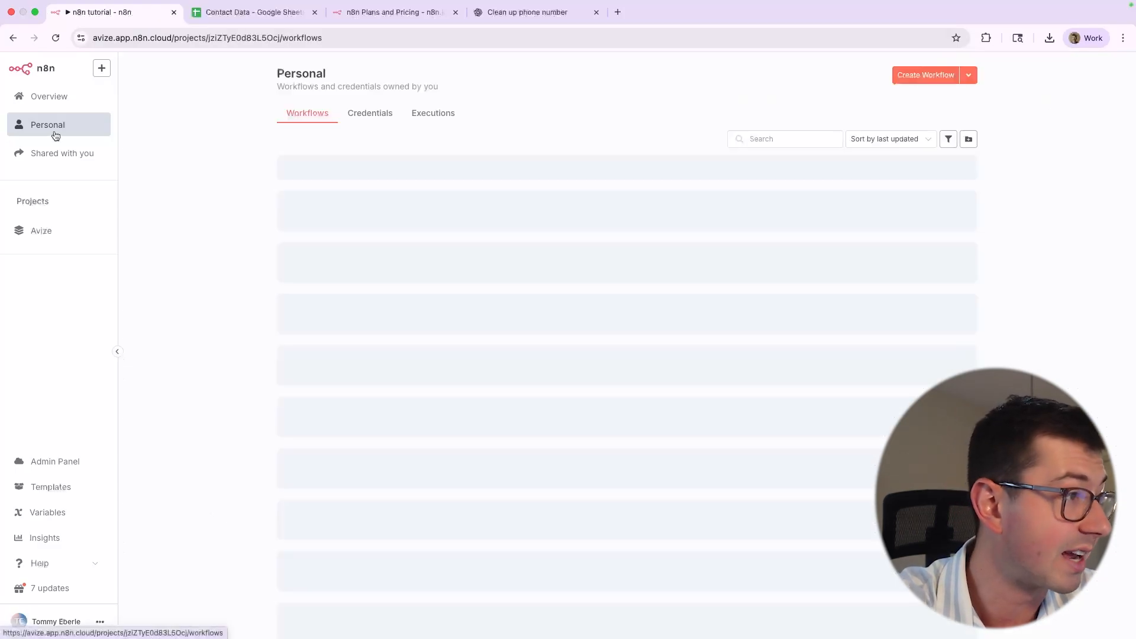
{"action": "left_click", "coordinate": [418, 182]}
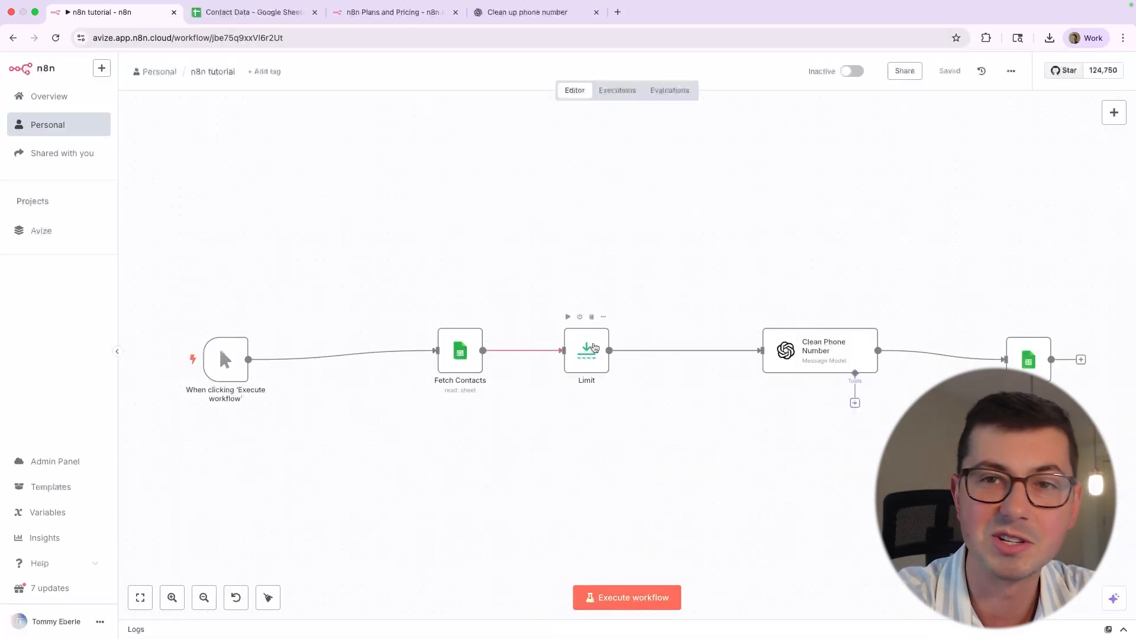
- Delete the Limit node from the workflow and save the change
{"action": "key", "text": "Delete"}
{"action": "left_click", "coordinate": [949, 71]}
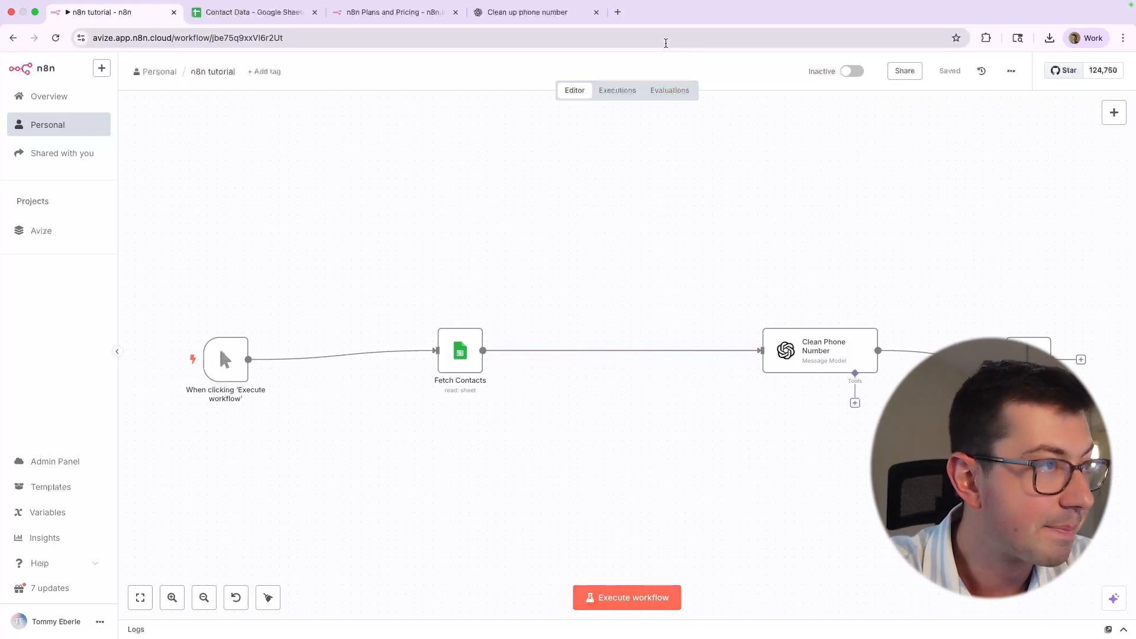
- Look through the workflow's past executions and copy the Jul 29, 09:17:22 run into the editor
{"action": "left_click", "coordinate": [617, 92]}
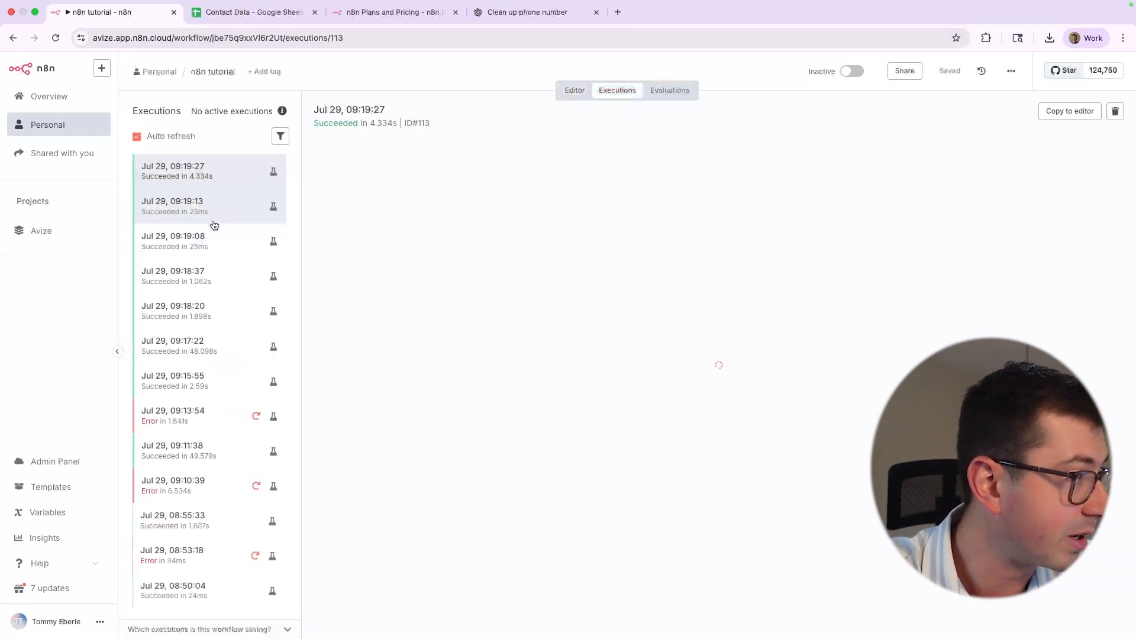
{"action": "left_click", "coordinate": [210, 219]}
{"action": "left_click", "coordinate": [195, 180]}
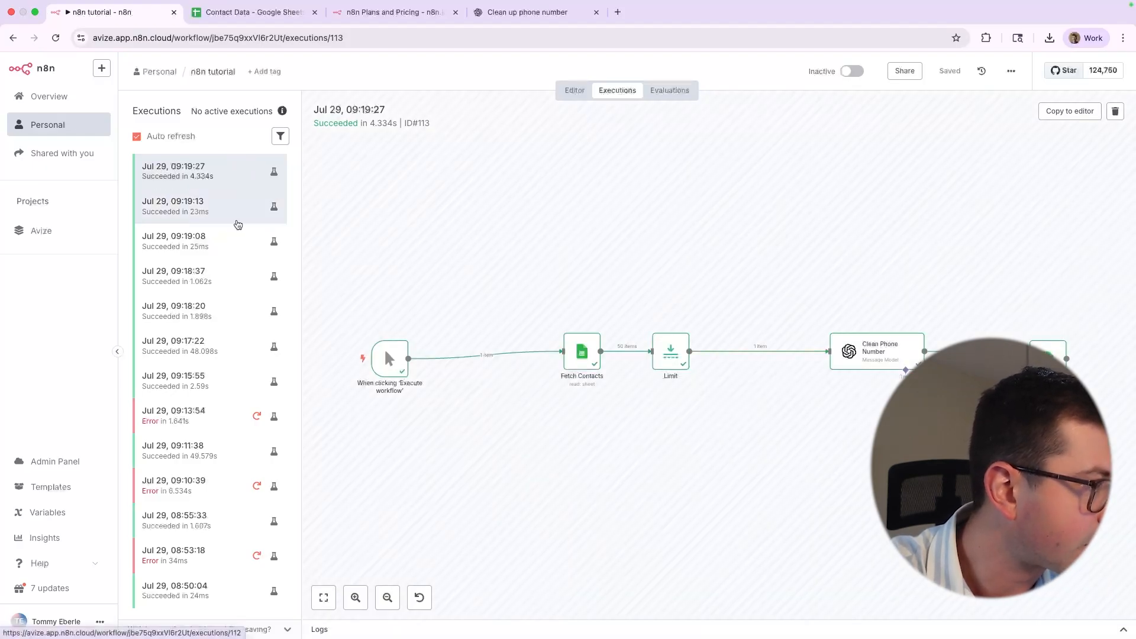
{"action": "left_click", "coordinate": [218, 355]}
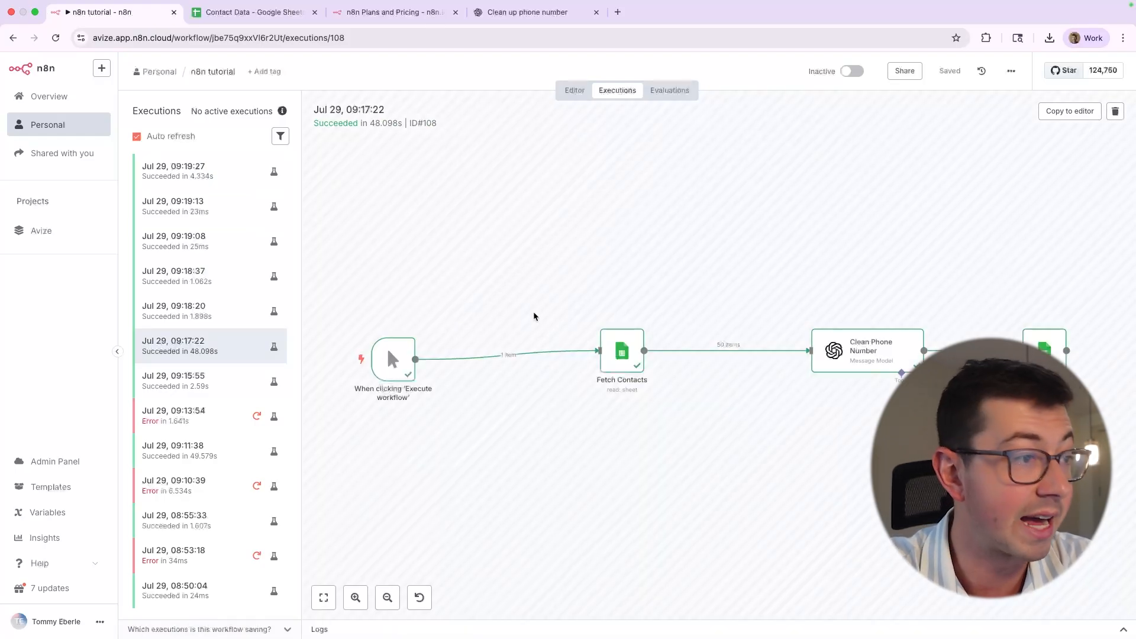
{"action": "left_click", "coordinate": [1070, 111]}
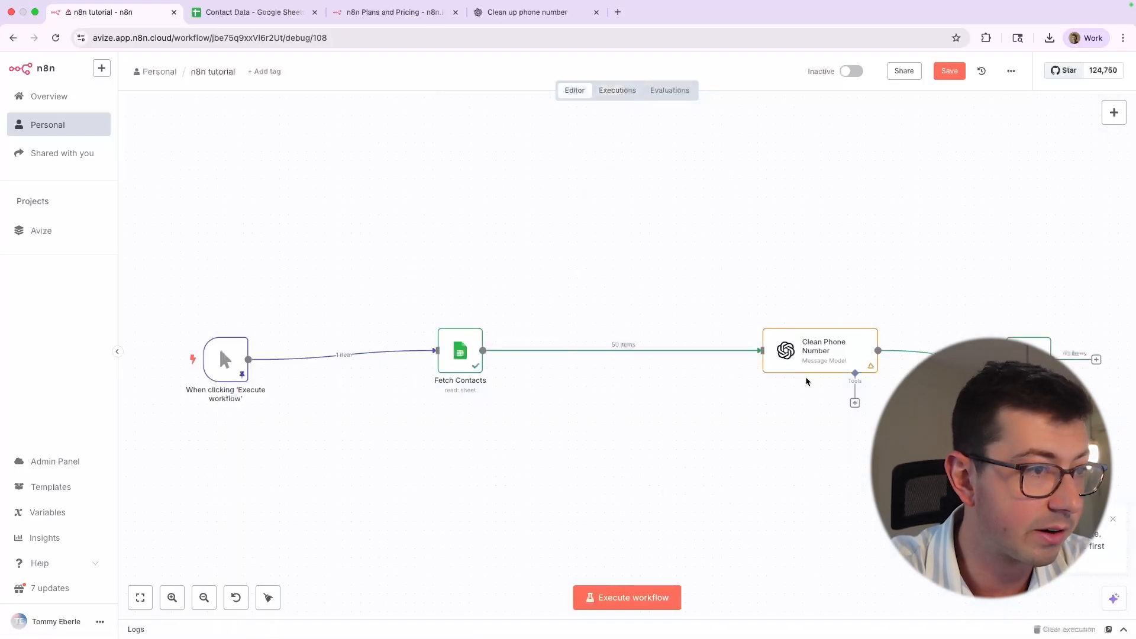
- Shift the Clean Phone Number node slightly closer to Fetch Contacts and review the output loaded from the copied run
{"action": "left_click_drag", "start_coordinate": [855, 371], "coordinate": [837, 371]}
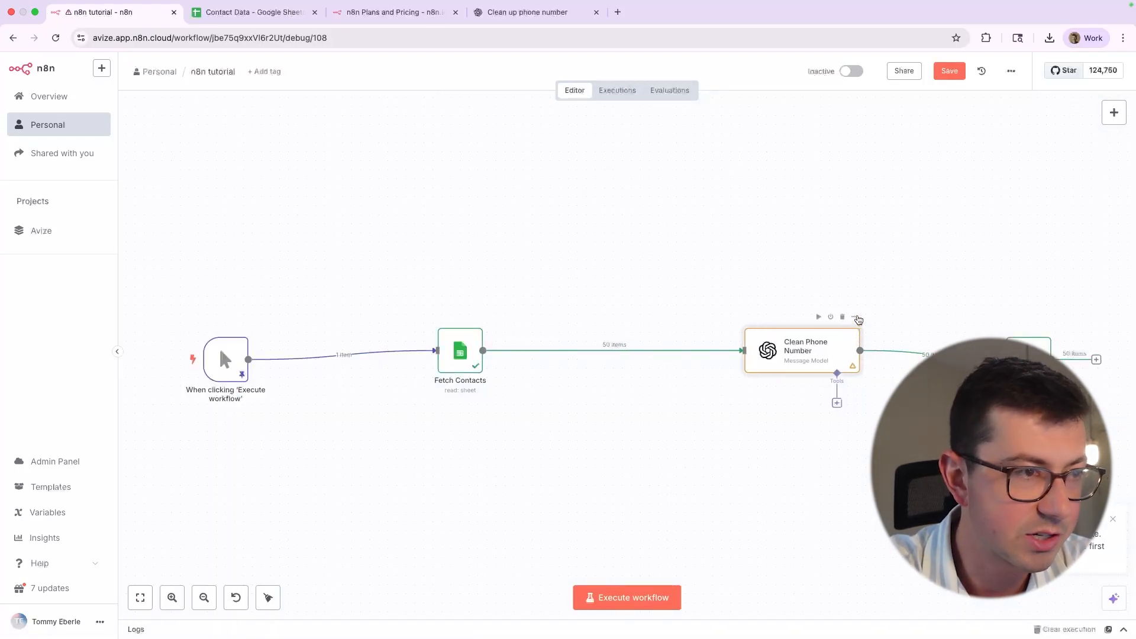
{"action": "left_click", "coordinate": [855, 317]}
{"action": "left_click", "coordinate": [873, 332]}
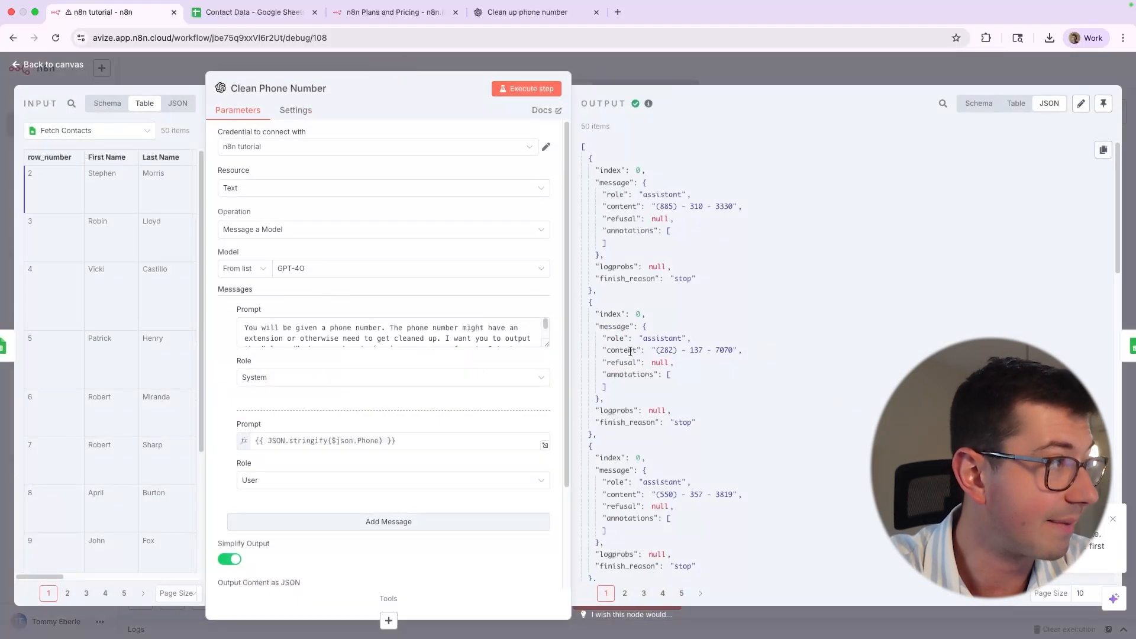
{"action": "left_click", "coordinate": [25, 66]}
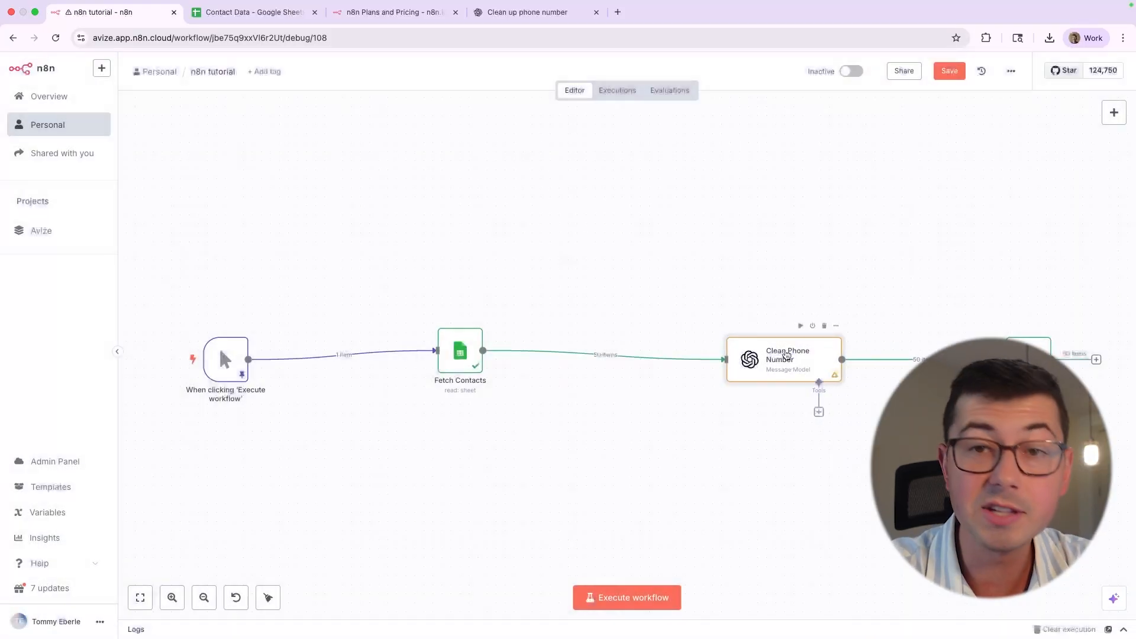
{"action": "left_click_drag", "start_coordinate": [786, 355], "coordinate": [777, 346]}
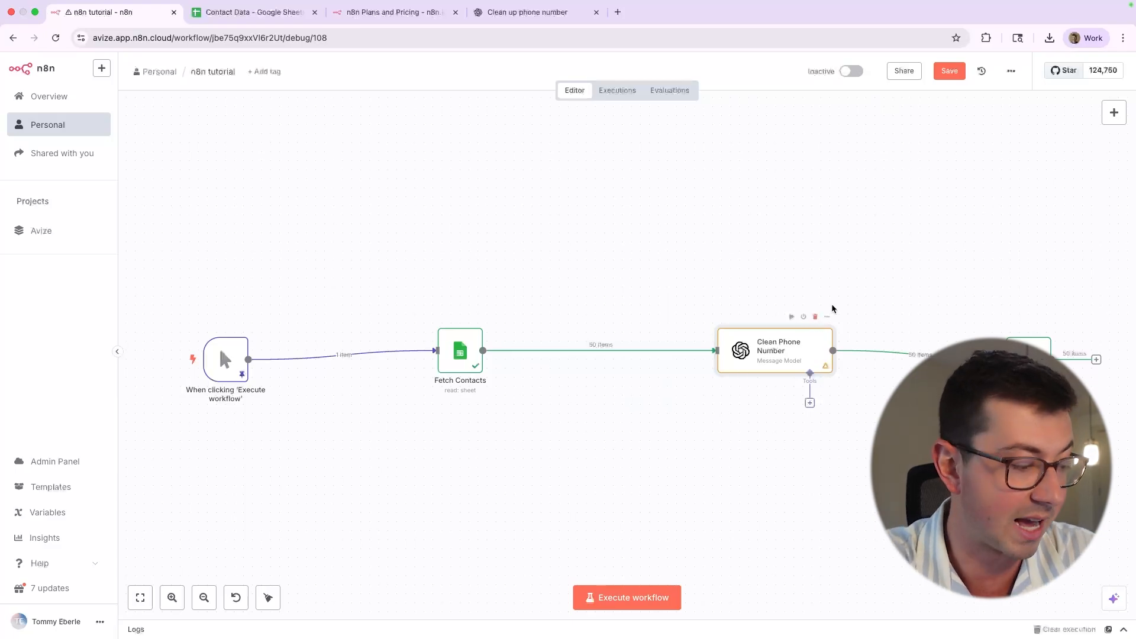
- Pin the Clean Phone Number node's output data
{"action": "scroll", "coordinate": [838, 299], "scroll_direction": "up", "scroll_amount": 3}
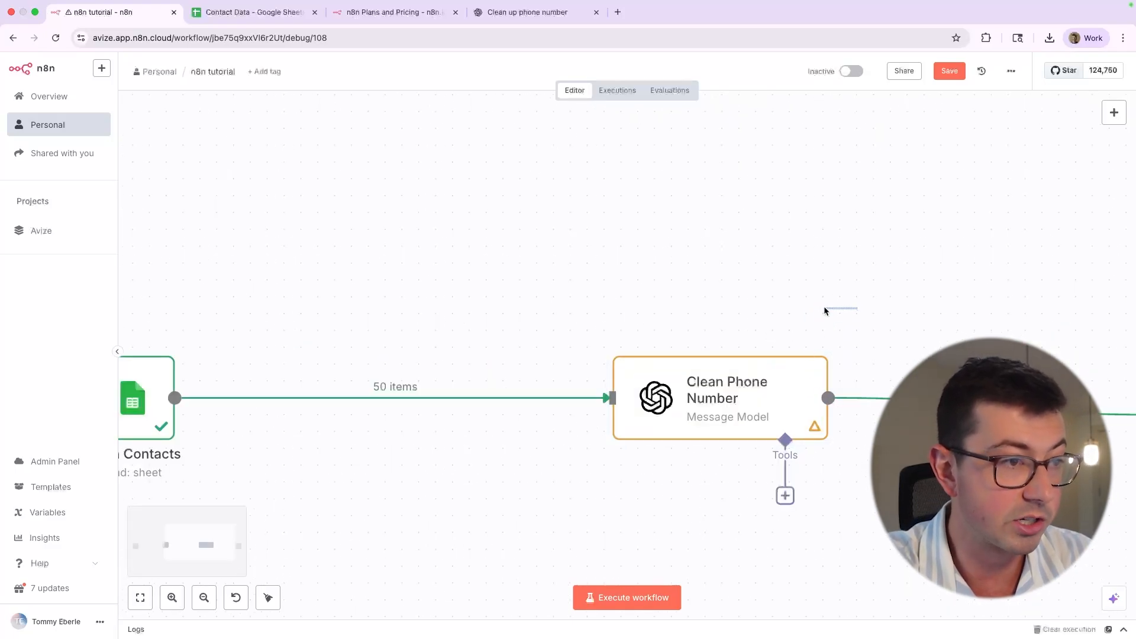
{"action": "left_click", "coordinate": [817, 335]}
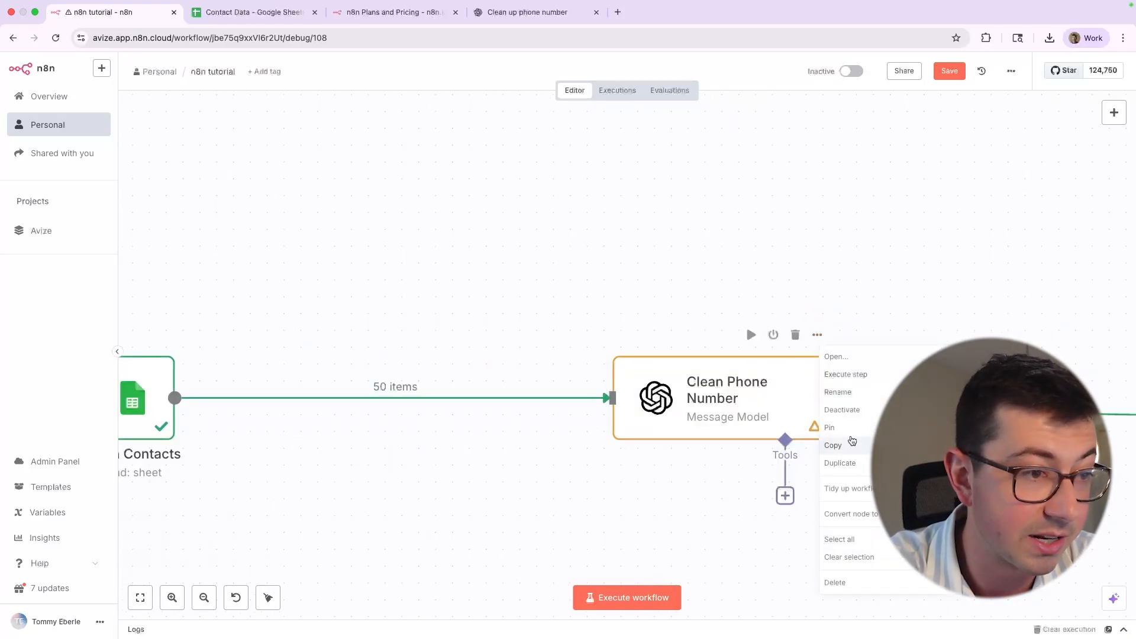
{"action": "left_click", "coordinate": [852, 427]}
- Check the pinned output inside the Clean Phone Number node and execute the whole workflow with it
{"action": "scroll", "coordinate": [687, 379], "scroll_direction": "down", "scroll_amount": 5}
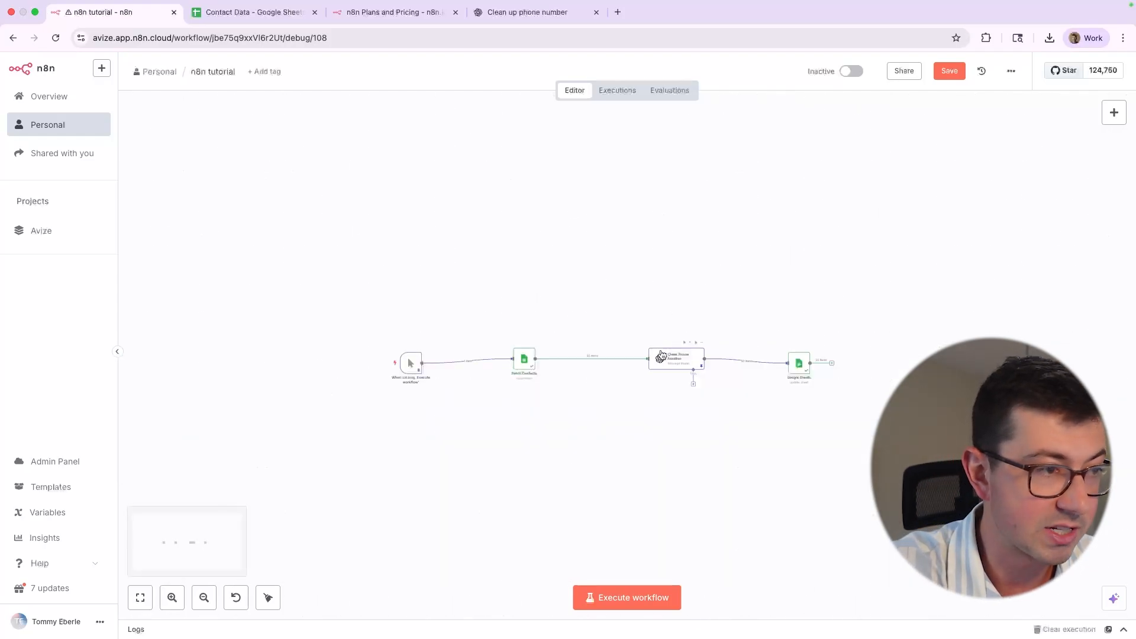
{"action": "scroll", "coordinate": [672, 376], "scroll_direction": "up", "scroll_amount": 3}
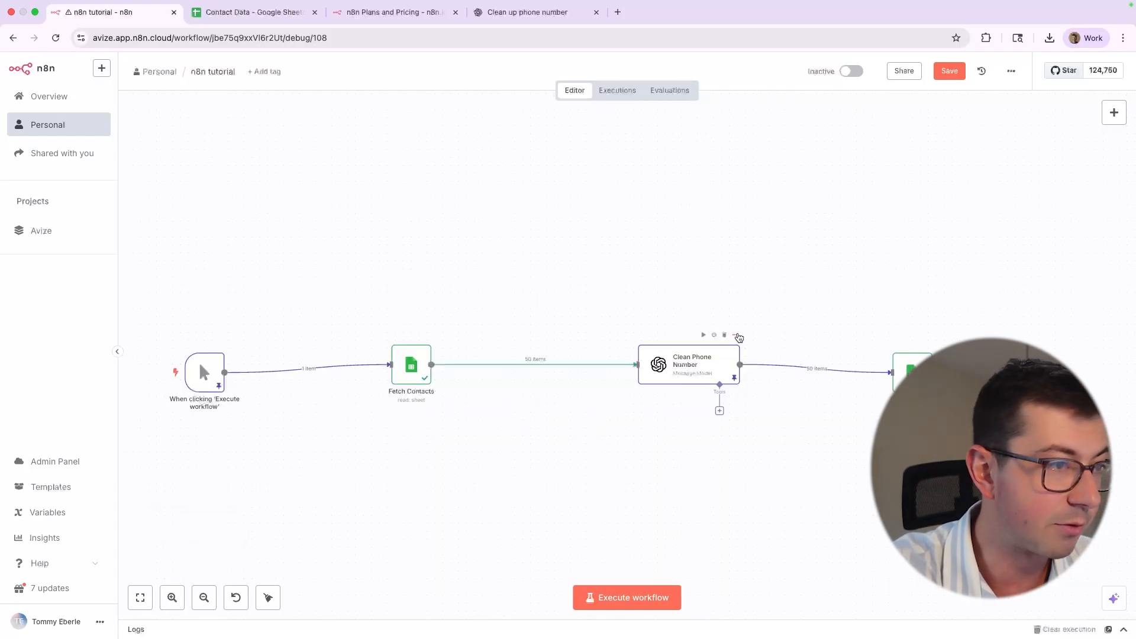
{"action": "left_click", "coordinate": [734, 335]}
{"action": "left_click", "coordinate": [752, 349]}
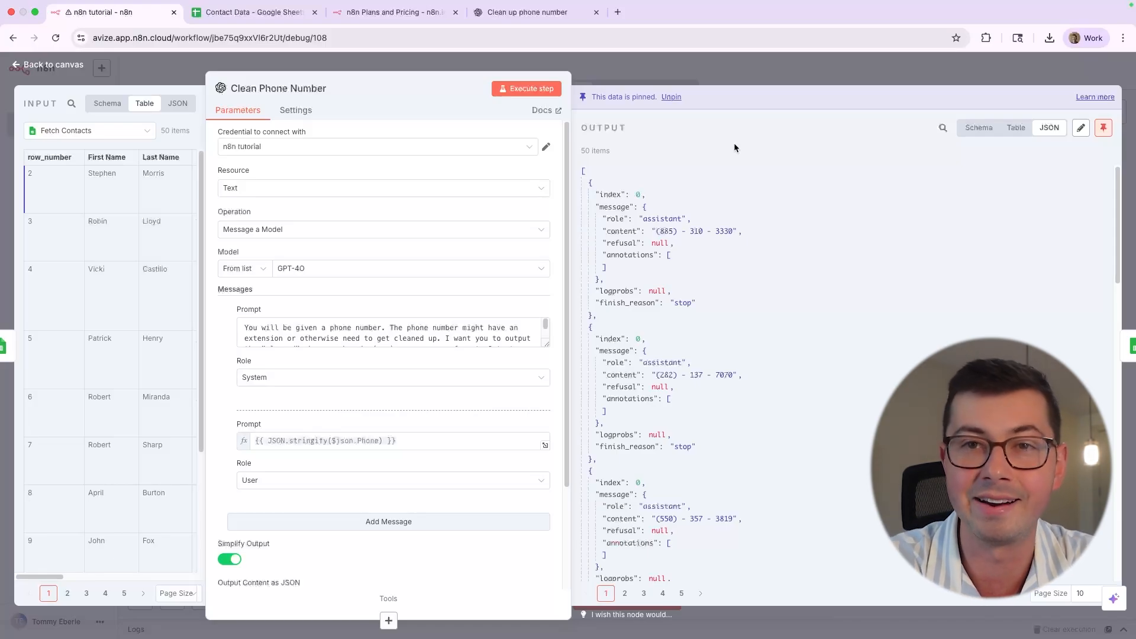
{"action": "key", "text": "Escape"}
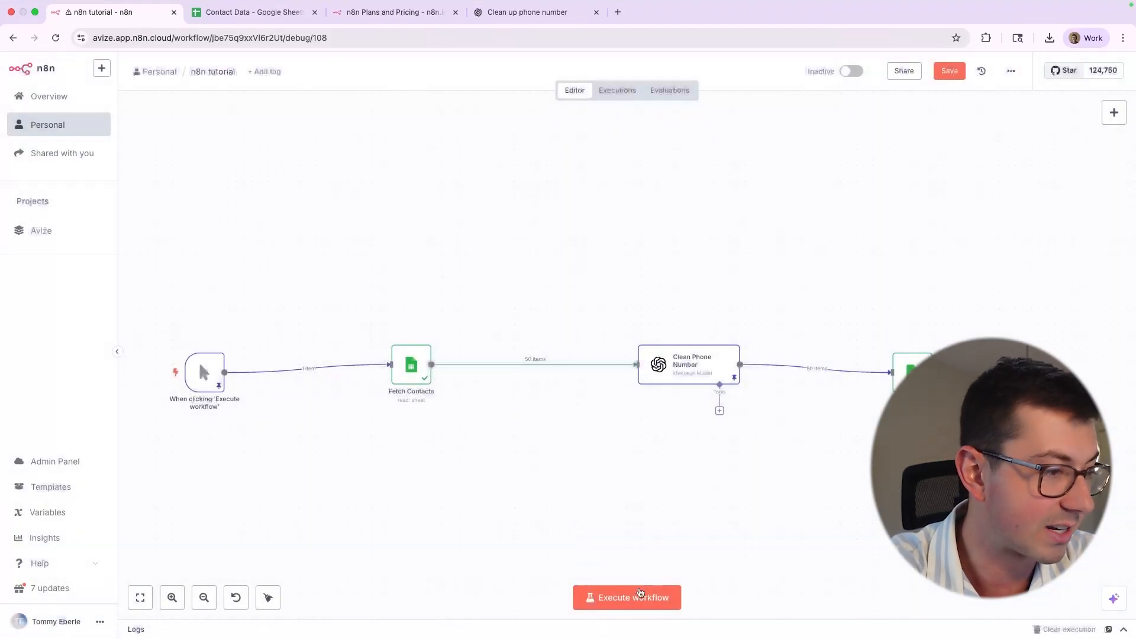
{"action": "left_click", "coordinate": [639, 593]}
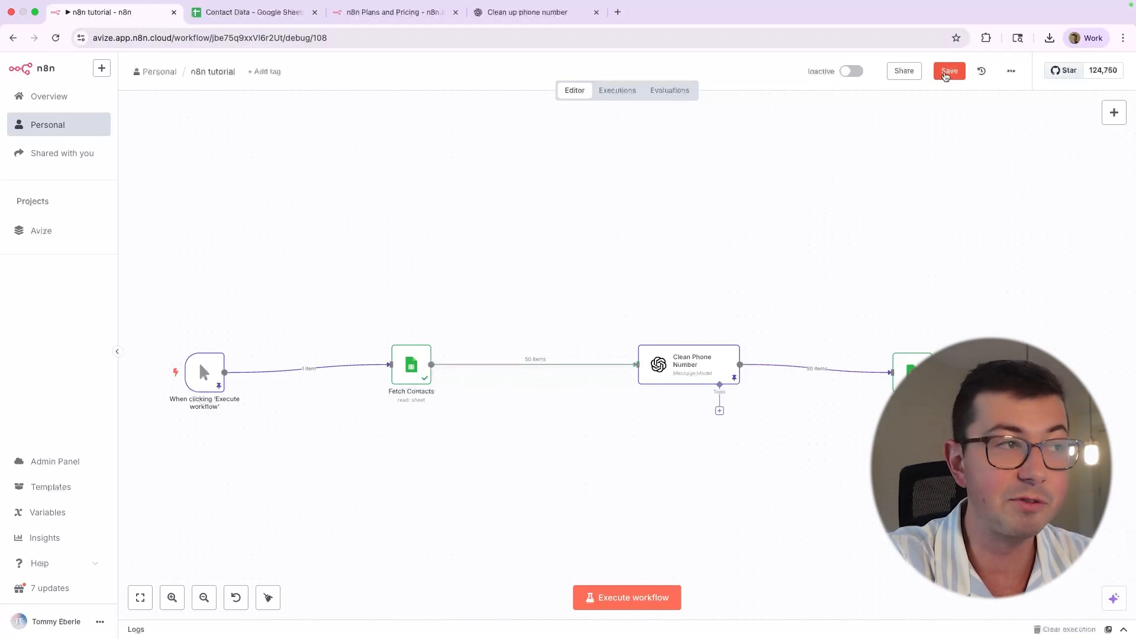
{"action": "scroll", "coordinate": [705, 336], "scroll_direction": "up", "scroll_amount": 3}
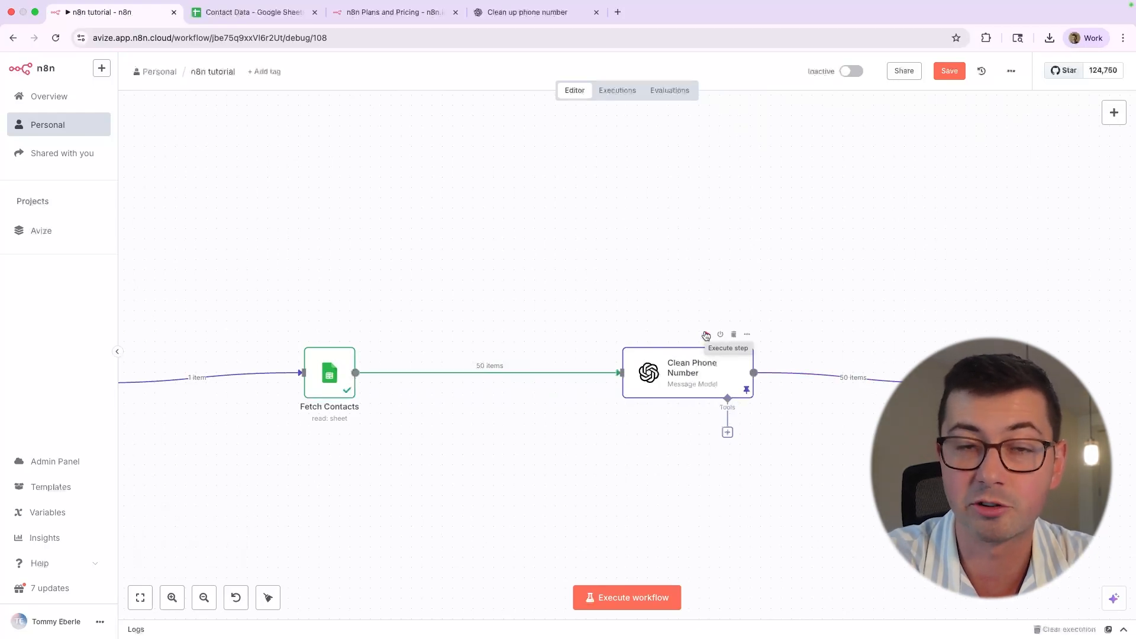
{"action": "scroll", "coordinate": [755, 356], "scroll_direction": "down", "scroll_amount": 1}
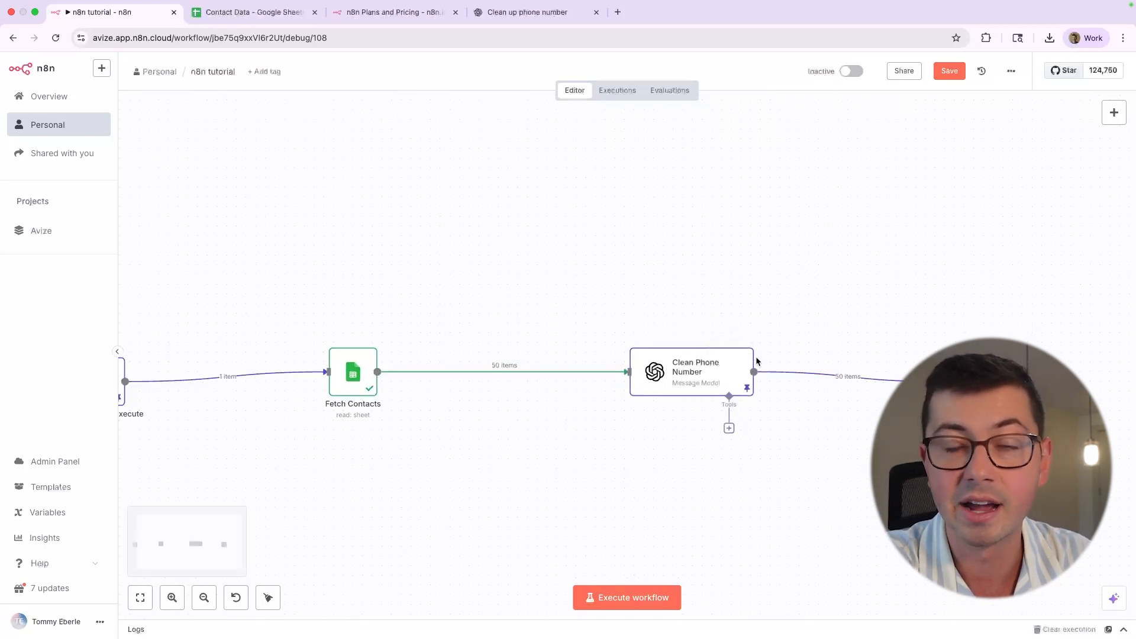
{"action": "scroll", "coordinate": [602, 335], "scroll_direction": "down", "scroll_amount": 1}
{"action": "left_click_drag", "start_coordinate": [559, 338], "coordinate": [652, 325]}
{"action": "scroll", "coordinate": [669, 332], "scroll_direction": "left", "scroll_amount": 5}
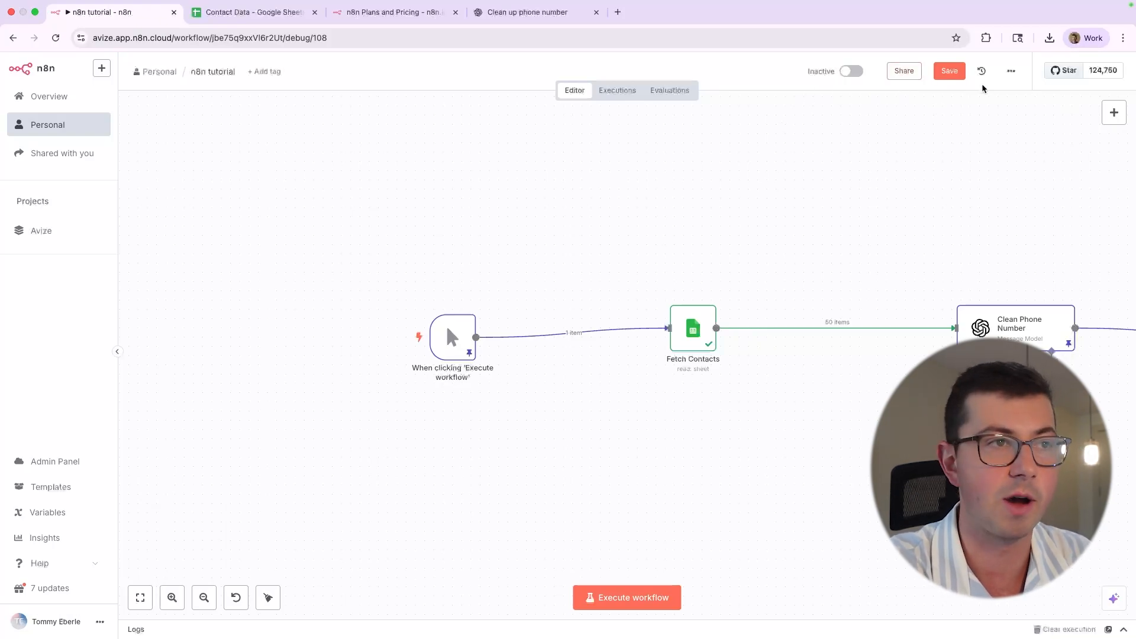
- Save the workflow with its pinned data and execute the whole workflow
{"action": "key", "text": "super+s"}
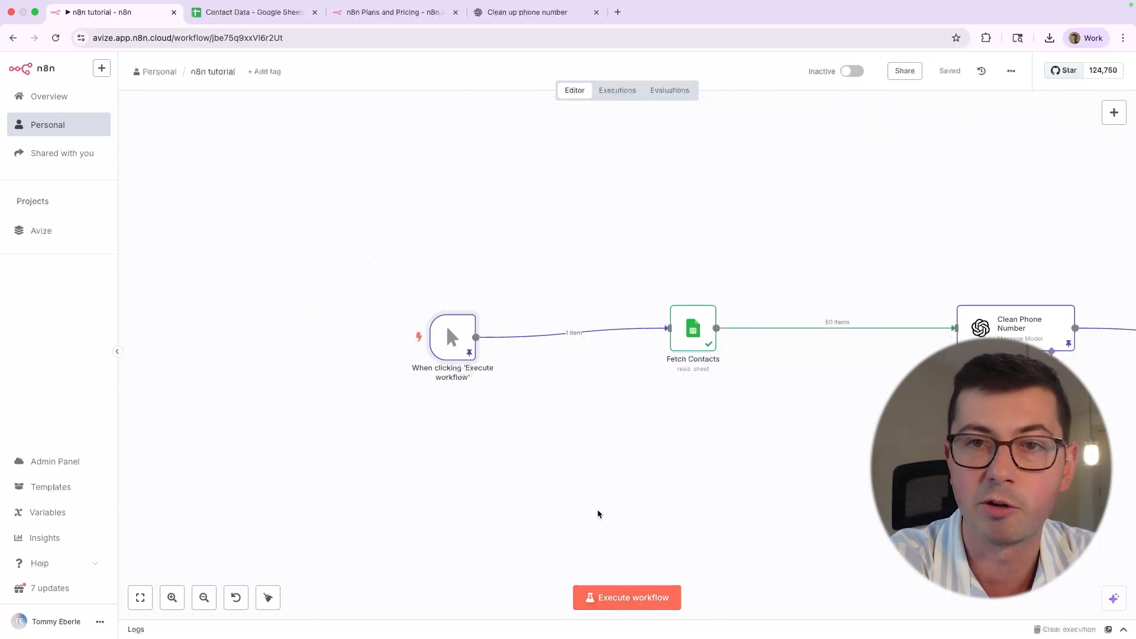
{"action": "left_click", "coordinate": [621, 604]}
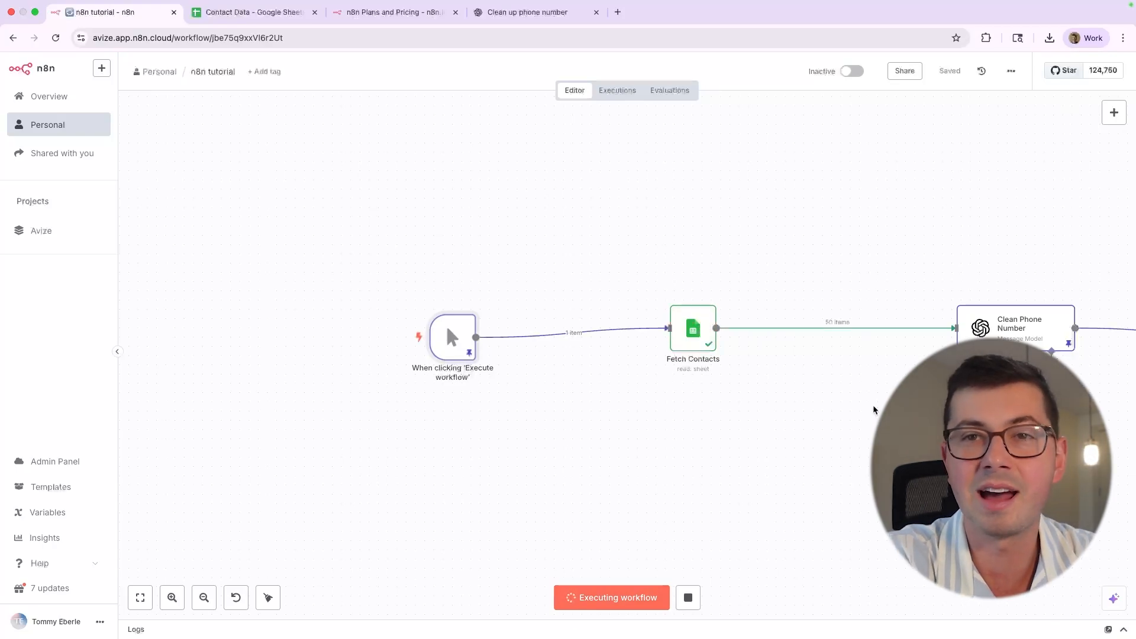
- Delete the manual trigger and add a Schedule Trigger node in front of Fetch Contacts
{"action": "key", "text": "Delete"}
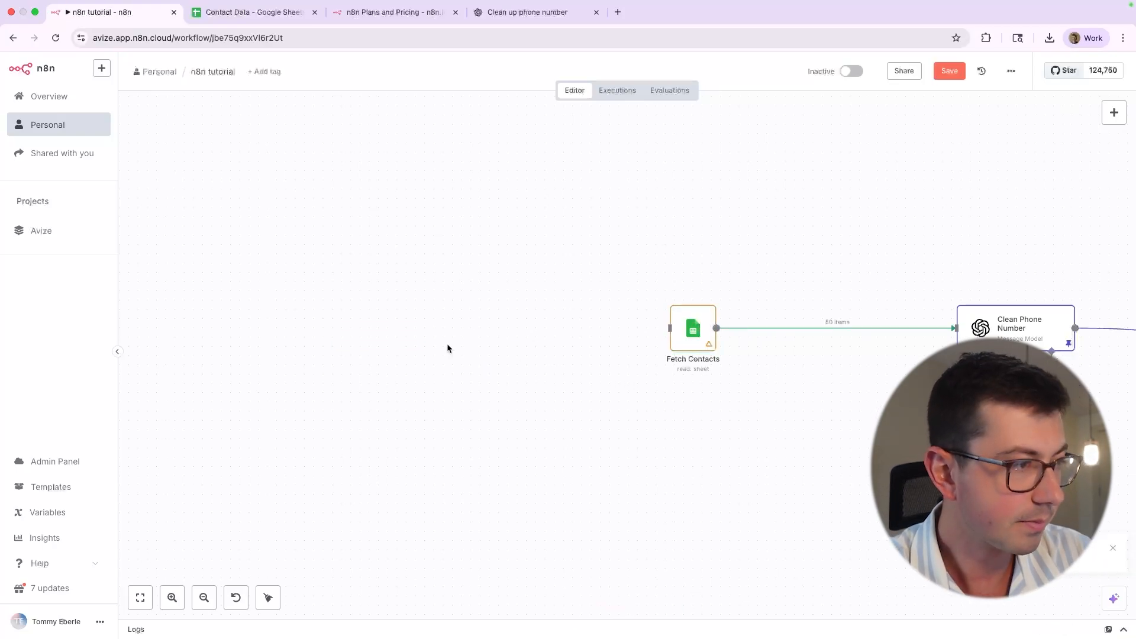
{"action": "right_click", "coordinate": [566, 332]}
{"action": "left_click", "coordinate": [569, 342]}
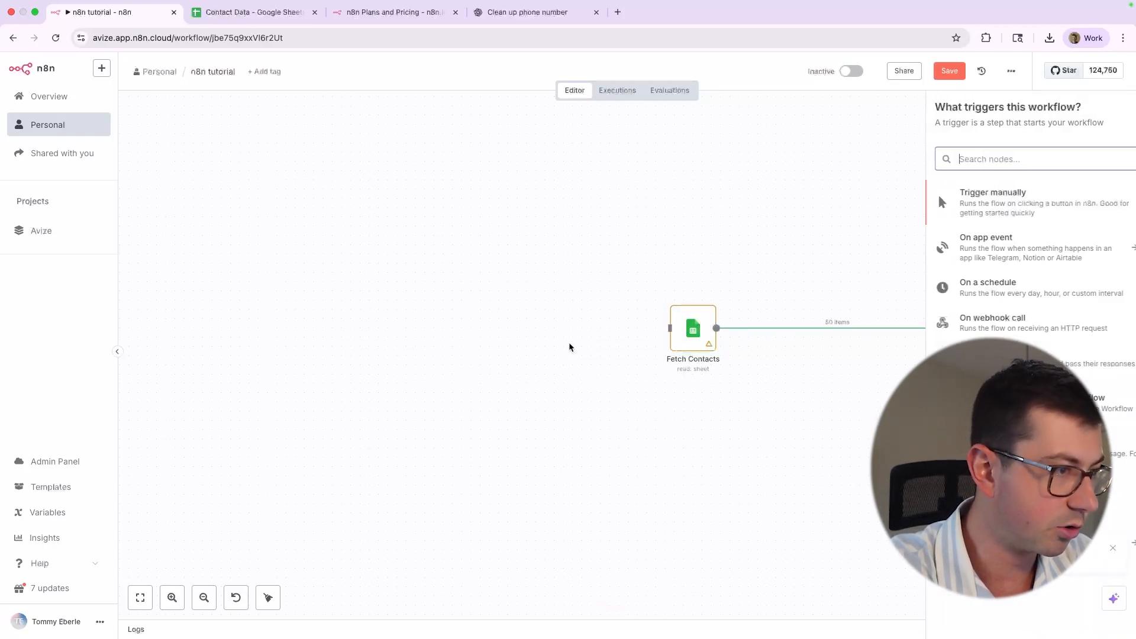
{"action": "type", "text": "sche"}
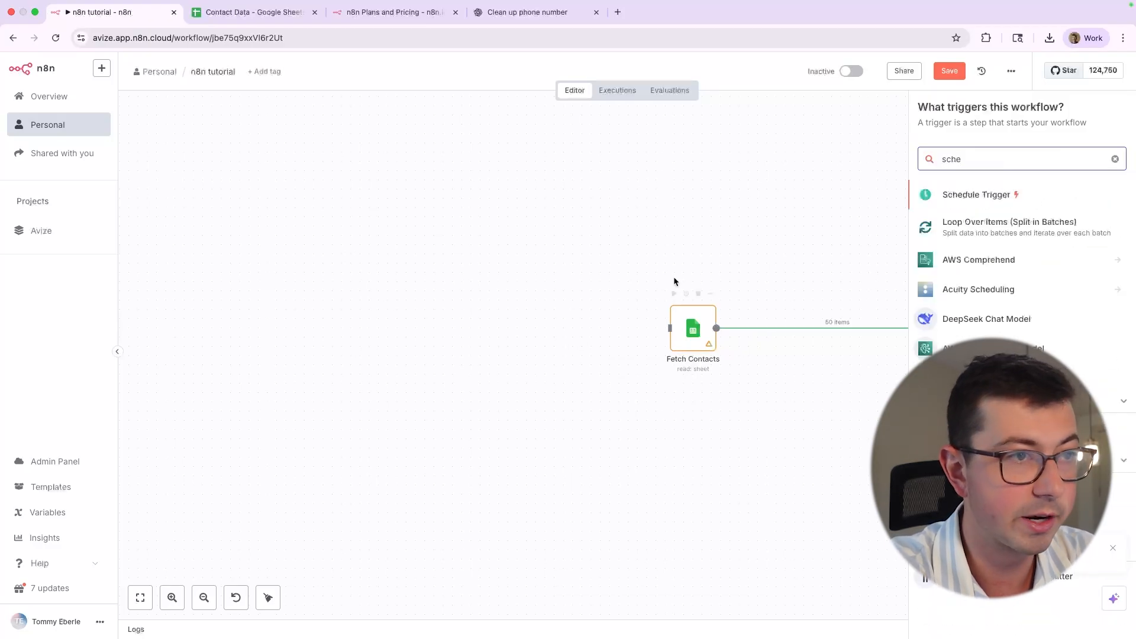
{"action": "left_click", "coordinate": [1009, 196]}
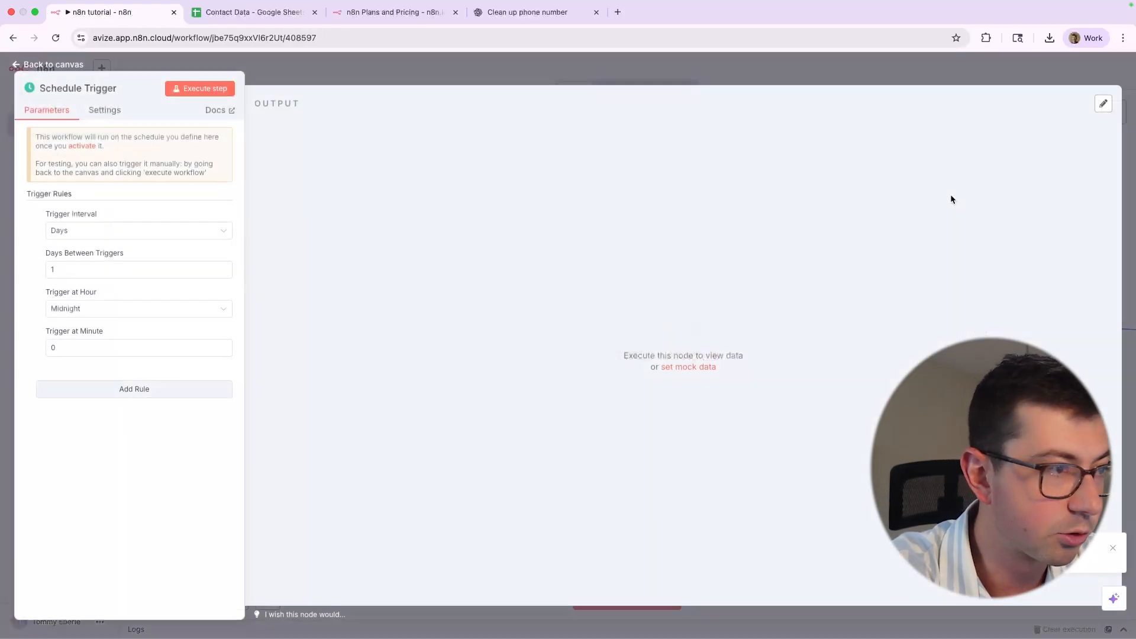
- Set the Schedule Trigger's interval to Minutes with 1 minute between triggers and return to the canvas
{"action": "left_click", "coordinate": [118, 230]}
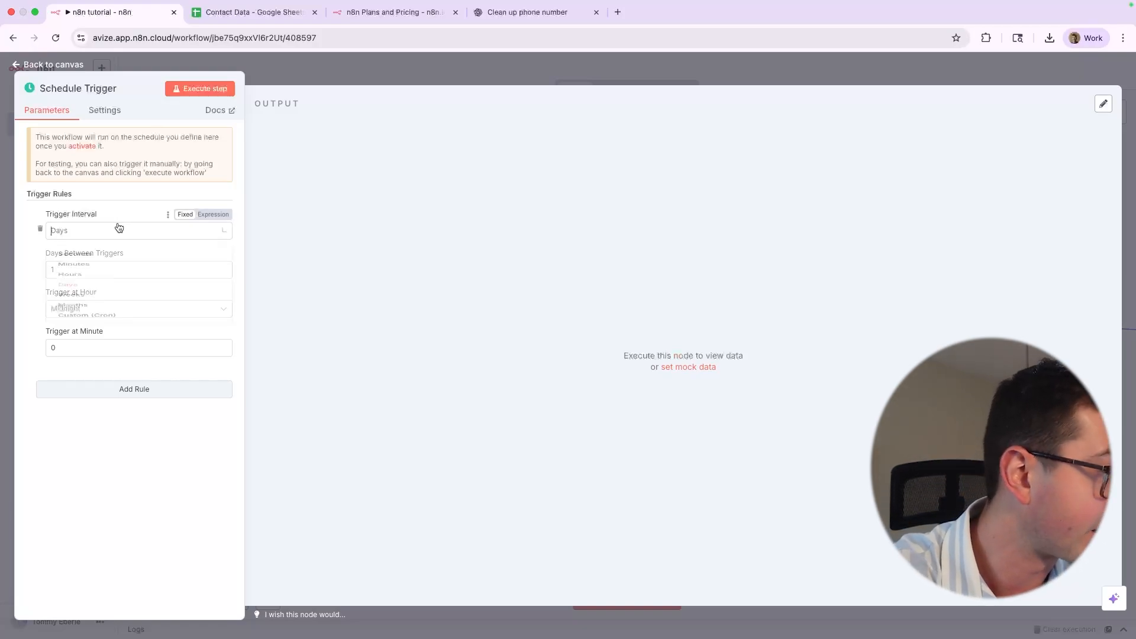
{"action": "left_click", "coordinate": [109, 282]}
{"action": "left_click", "coordinate": [124, 272]}
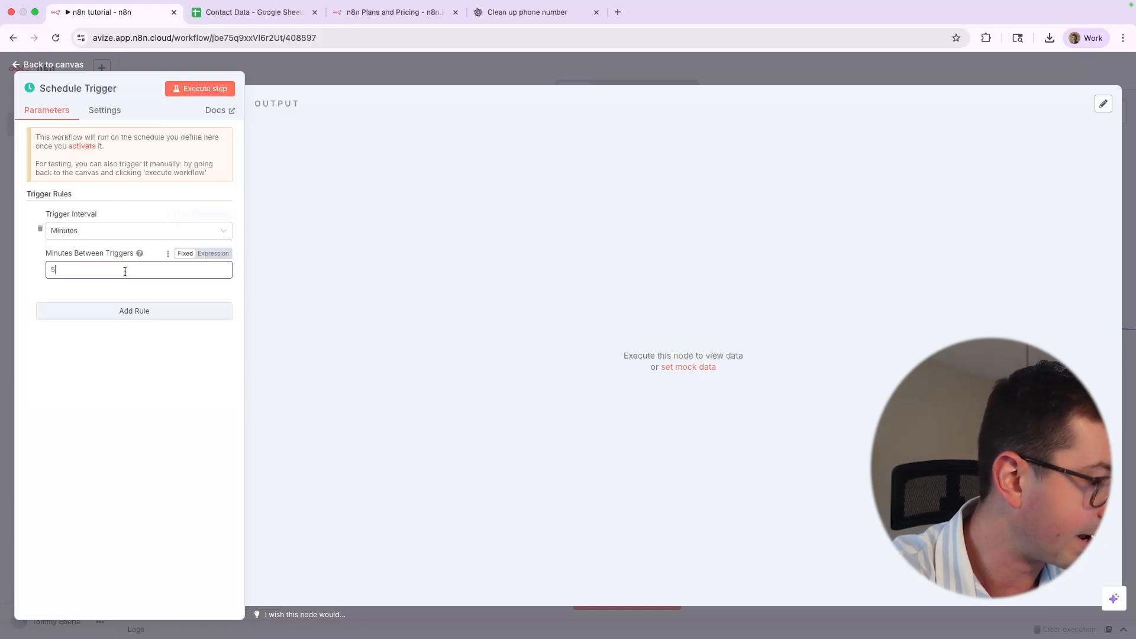
{"action": "type", "text": "1"}
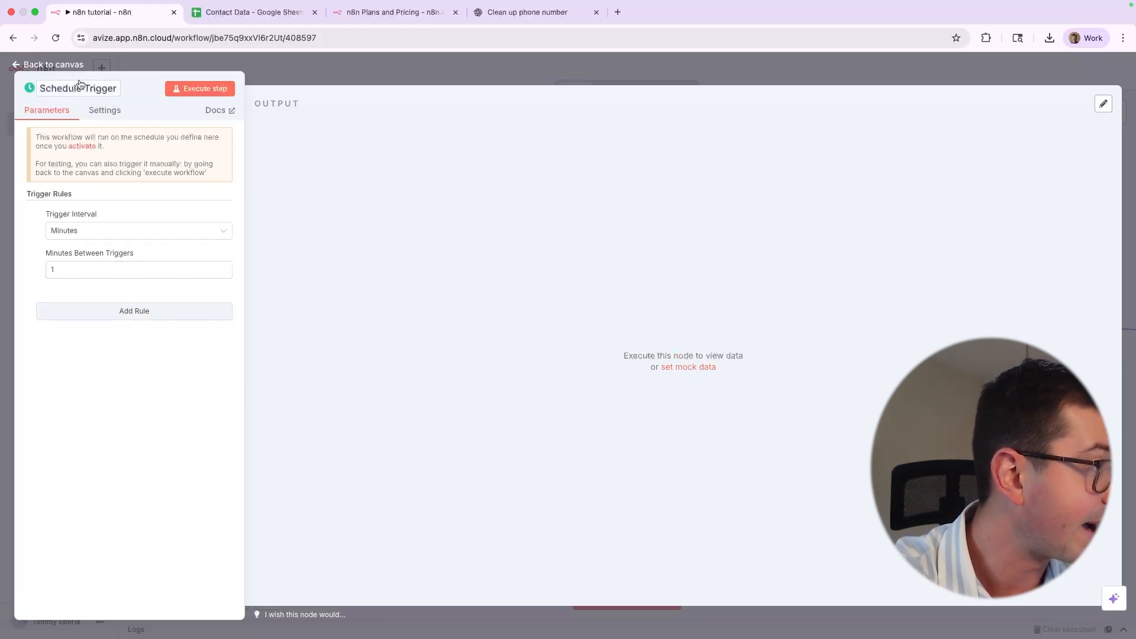
{"action": "left_click", "coordinate": [53, 64]}
- Connect the Schedule Trigger to Fetch Contacts, then test-run the whole workflow and save it
{"action": "left_click_drag", "start_coordinate": [632, 337], "coordinate": [568, 337]}
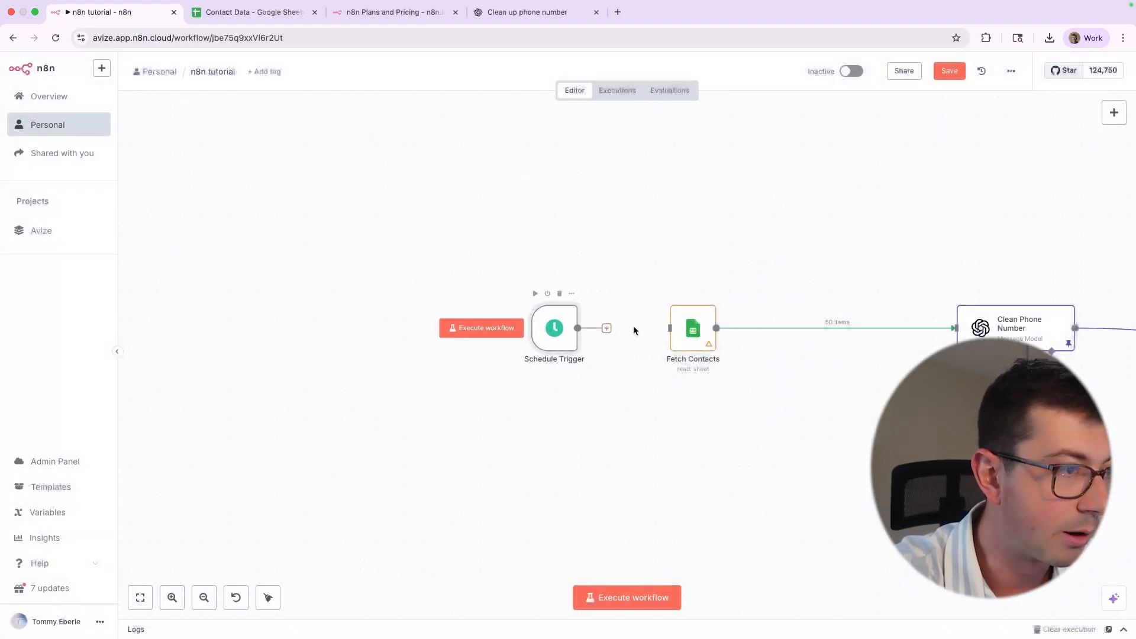
{"action": "left_click", "coordinate": [654, 597]}
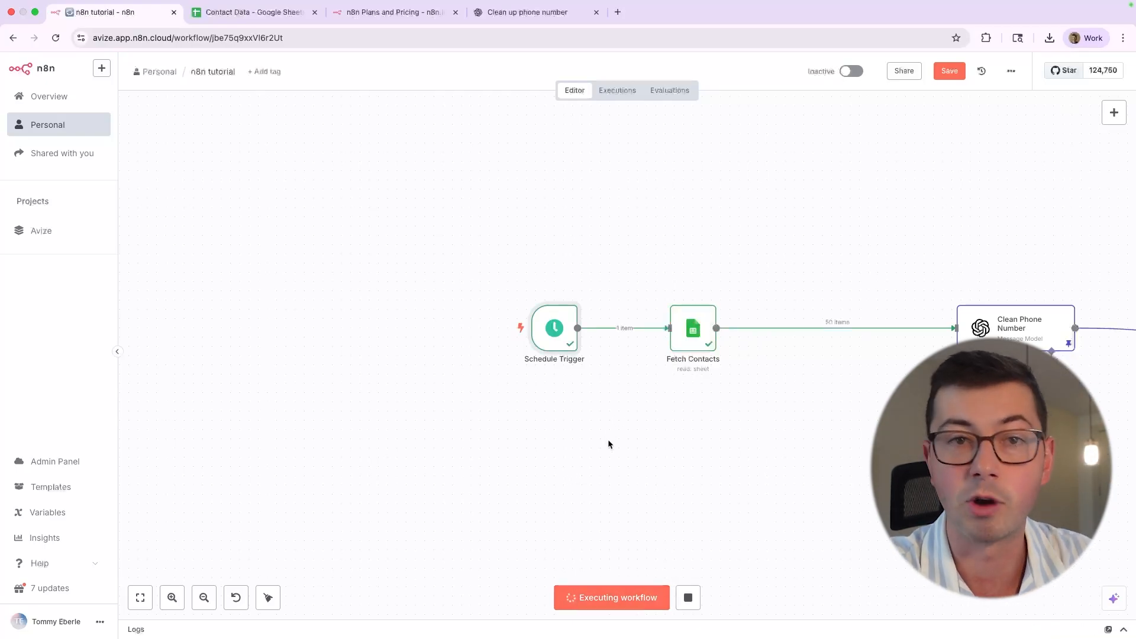
{"action": "left_click_drag", "start_coordinate": [819, 248], "coordinate": [633, 269]}
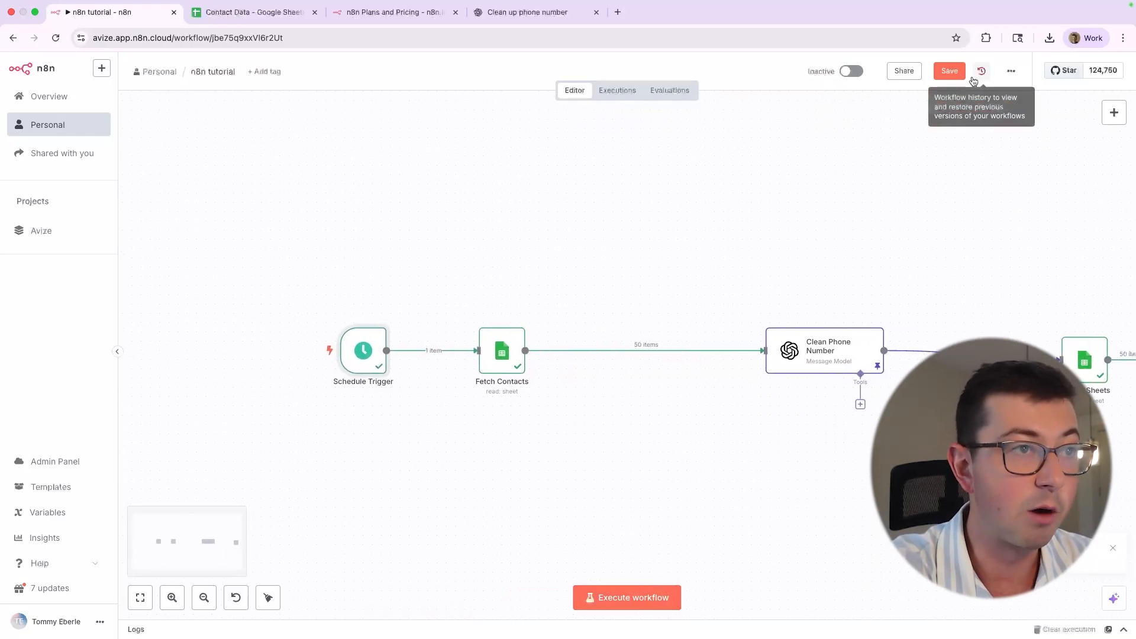
{"action": "left_click", "coordinate": [952, 71]}
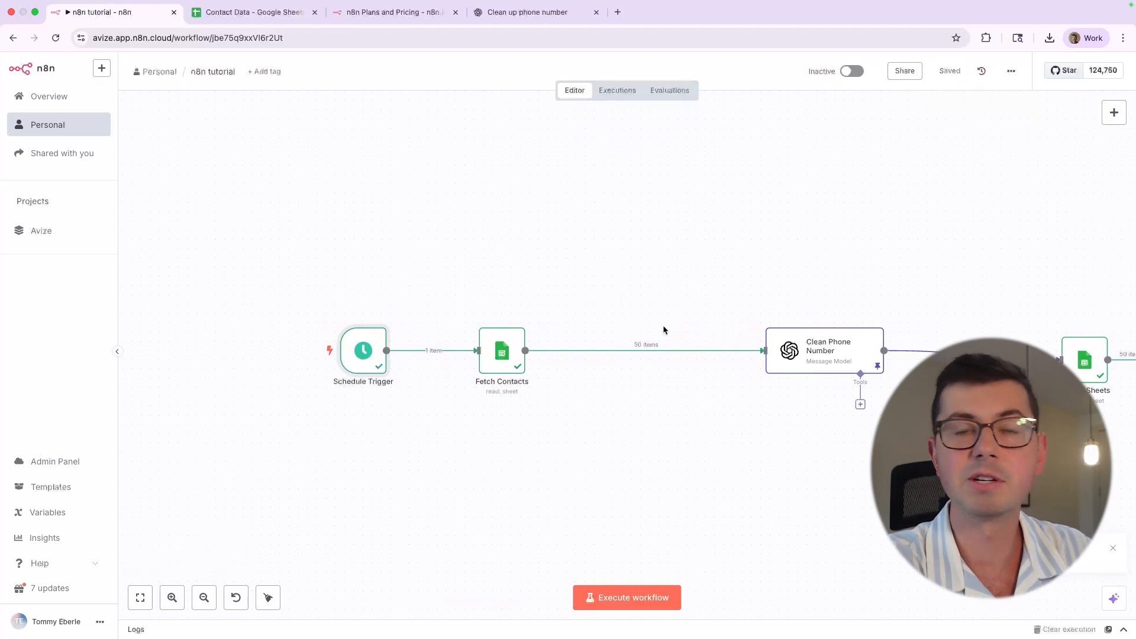
- Check the n8n tutorial workflow's status in the personal workflow list, reopen it and activate it
{"action": "left_click", "coordinate": [100, 120]}
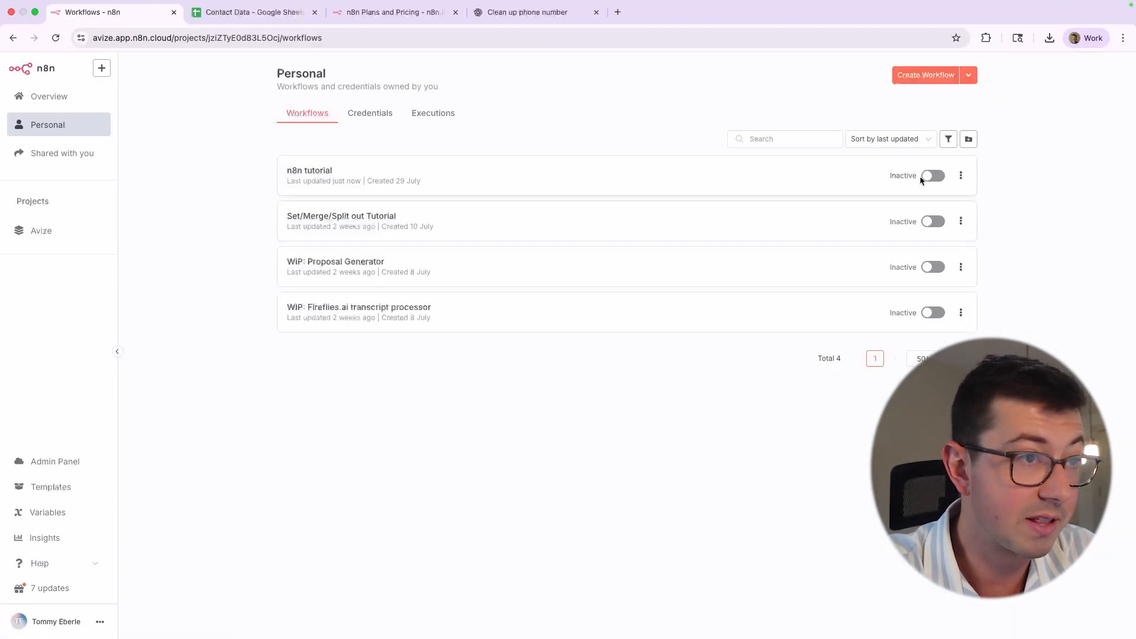
{"action": "left_click", "coordinate": [548, 191]}
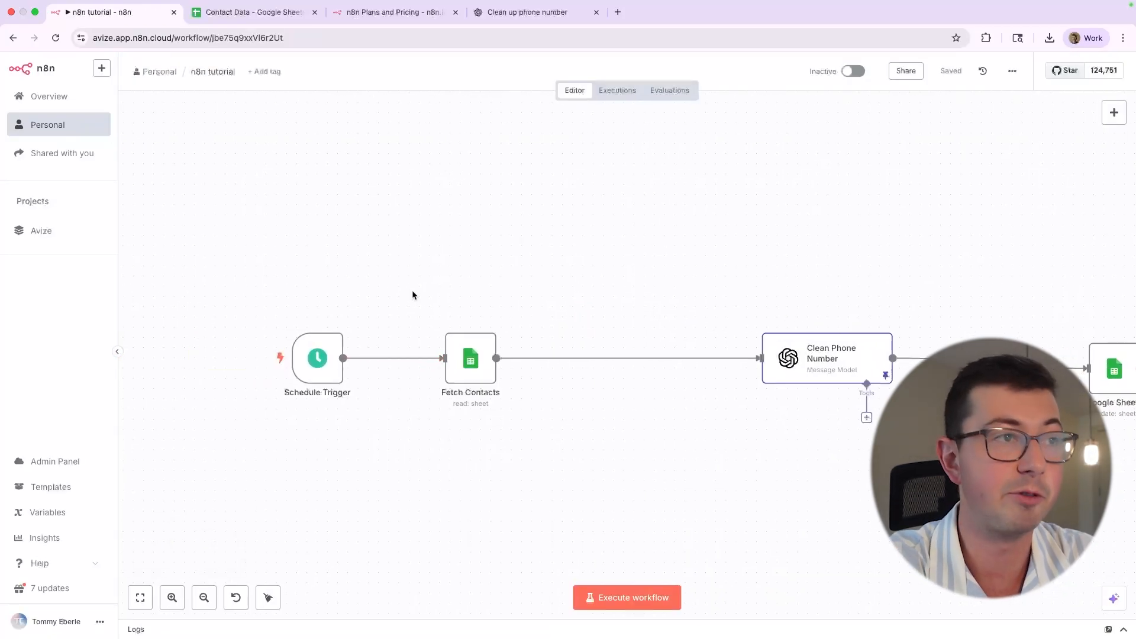
{"action": "left_click", "coordinate": [854, 76]}
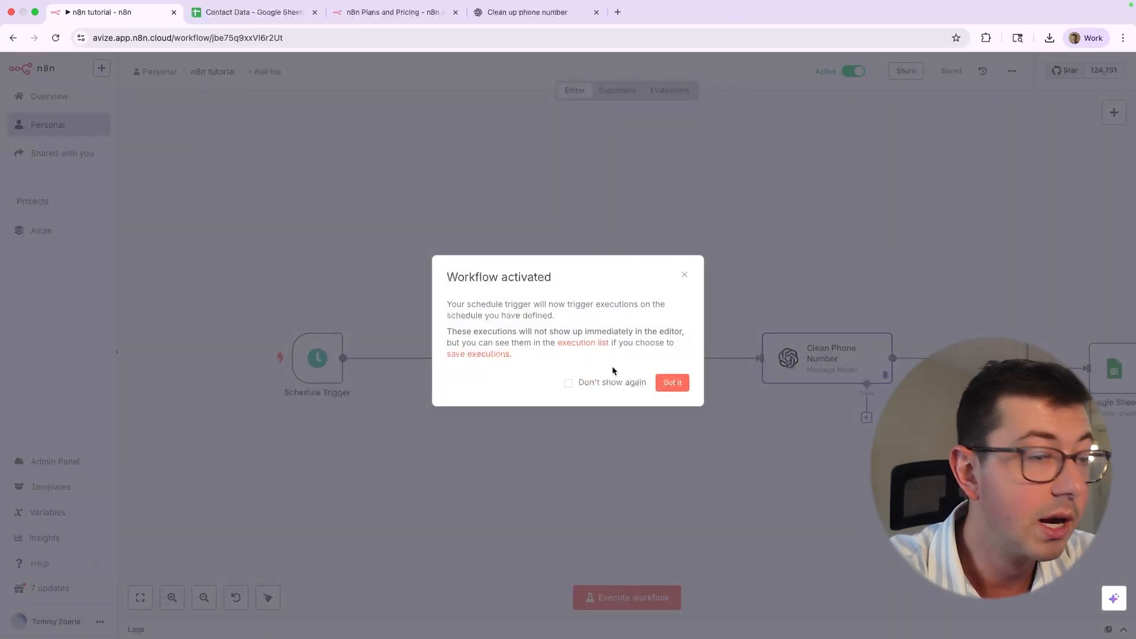
{"action": "left_click", "coordinate": [675, 382]}
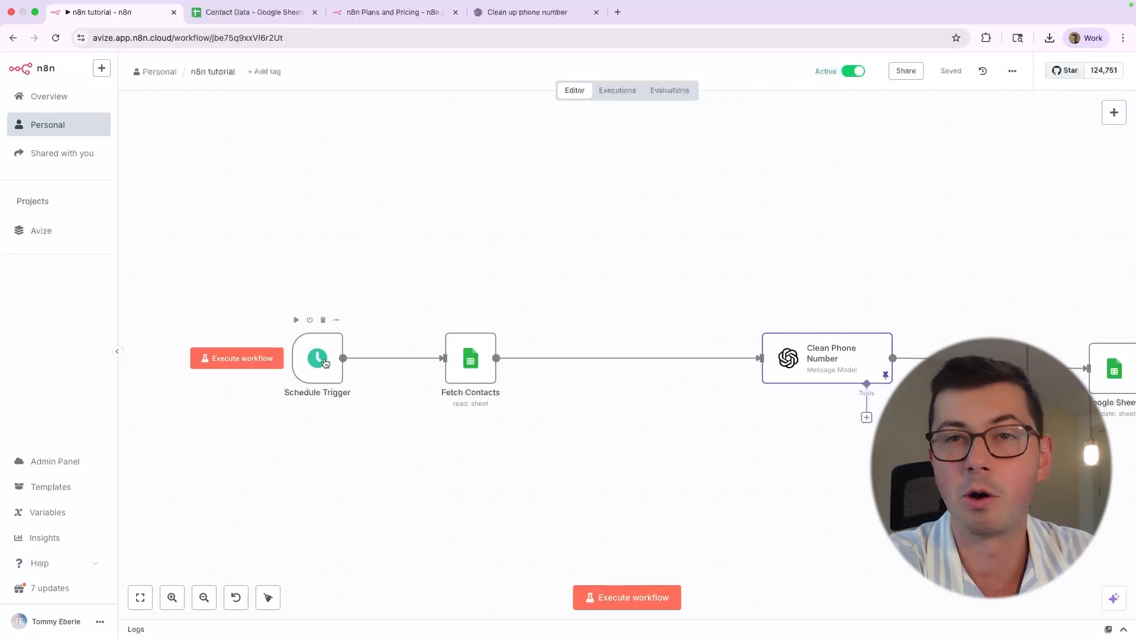
- Check the activated workflow in the personal workflow list, reopen it and deactivate it
{"action": "left_click", "coordinate": [76, 131]}
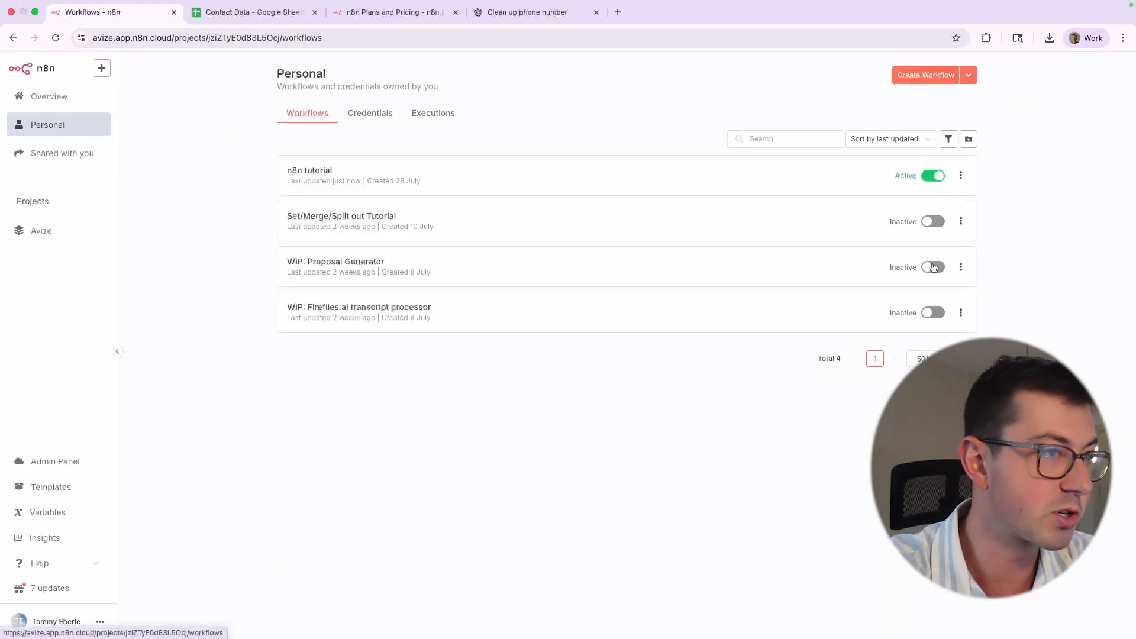
{"action": "left_click", "coordinate": [828, 190]}
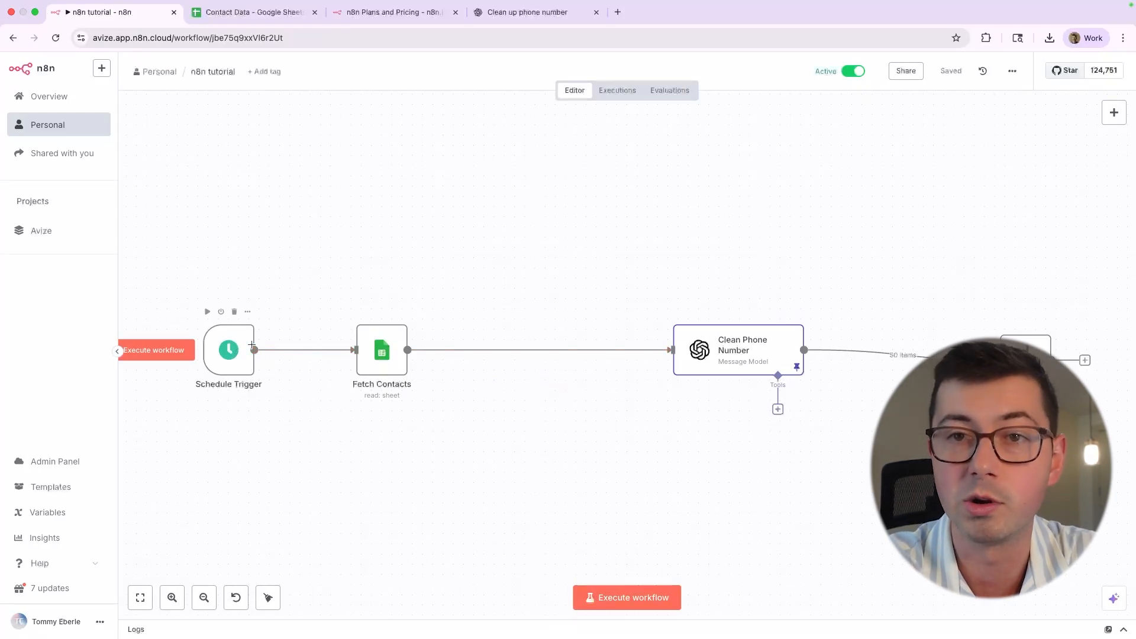
{"action": "left_click", "coordinate": [853, 72]}
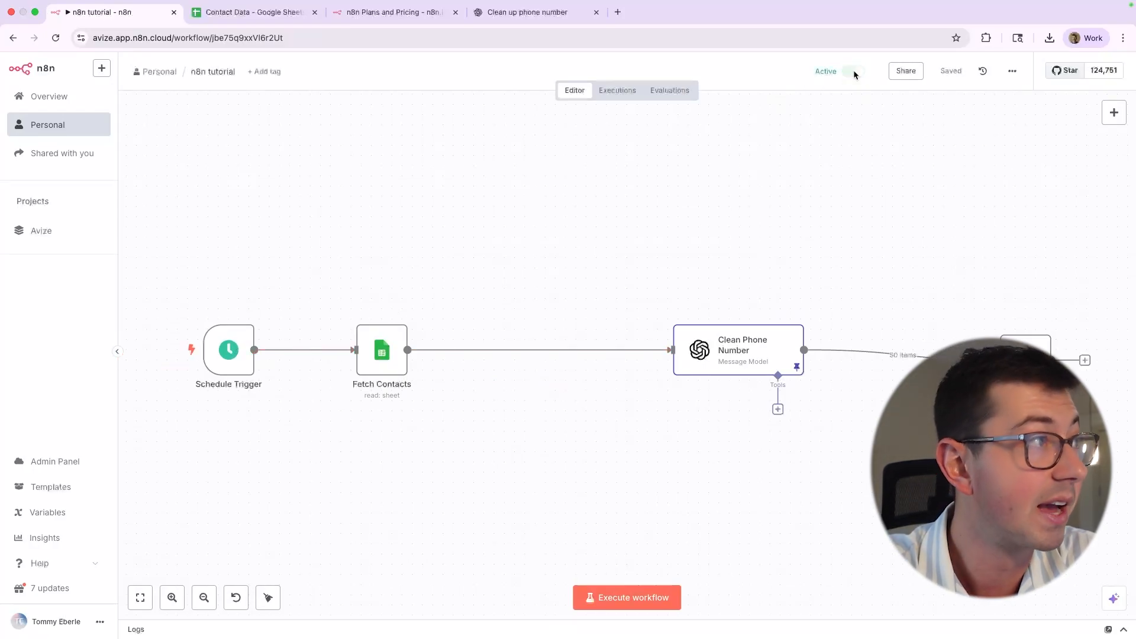
- Review the execution and active-workflow limits of the plans on the n8n pricing page and return to the workflow
{"action": "left_click", "coordinate": [390, 12]}
{"action": "scroll", "coordinate": [325, 240], "scroll_direction": "up", "scroll_amount": 5}
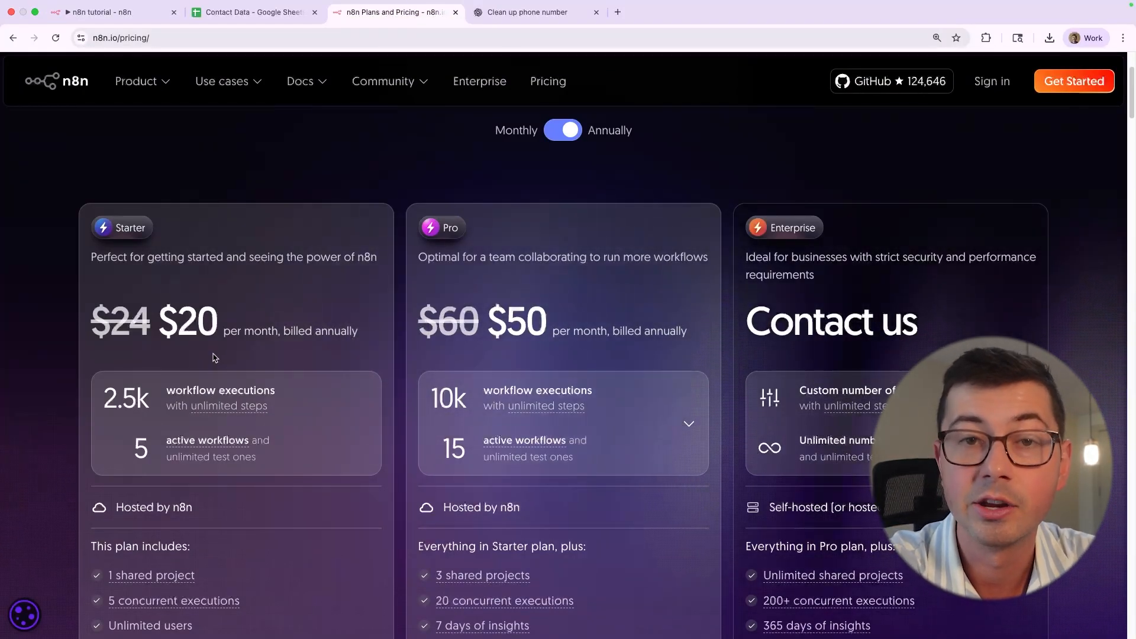
{"action": "left_click", "coordinate": [168, 11]}
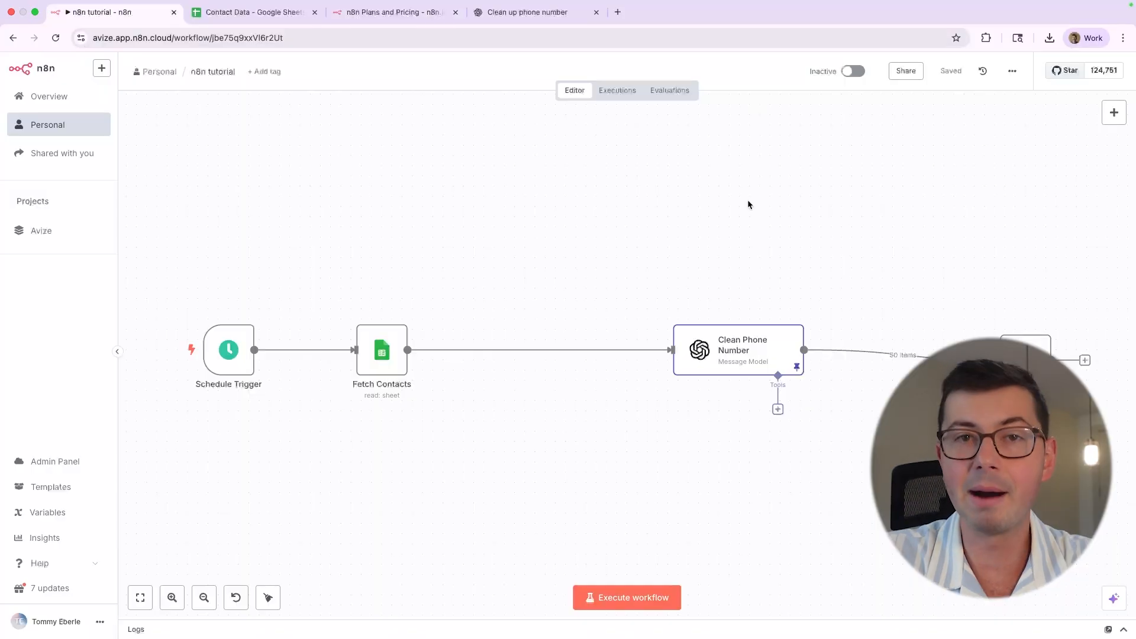